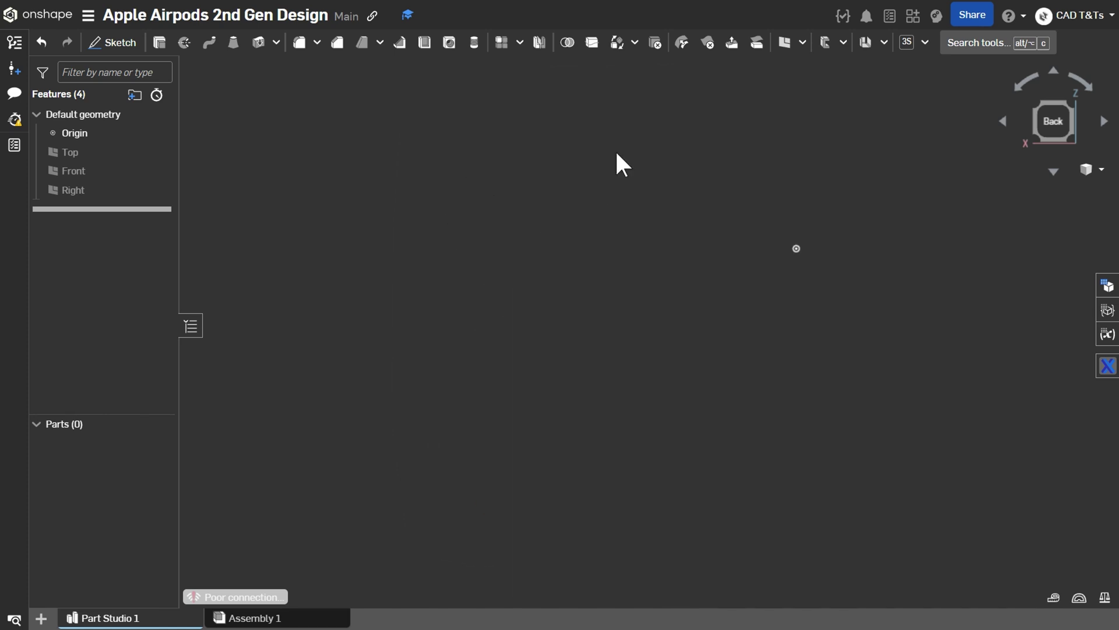
Create Plane 1 offset 8.65 mm from the Front plane, flipped to the opposite side
left_click(784, 42)
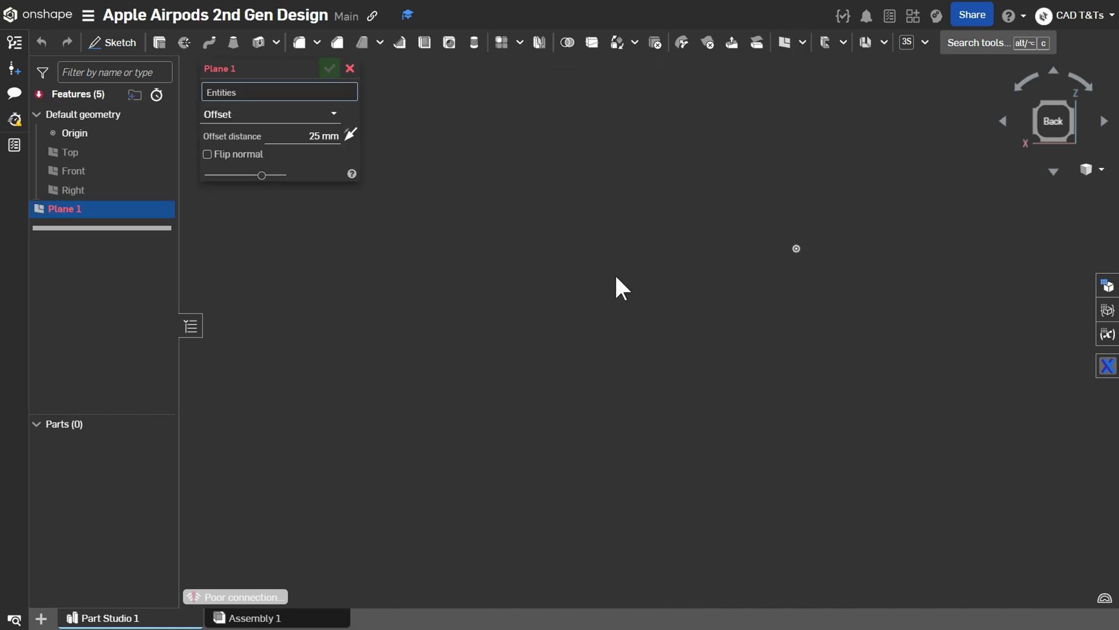
left_click(86, 170)
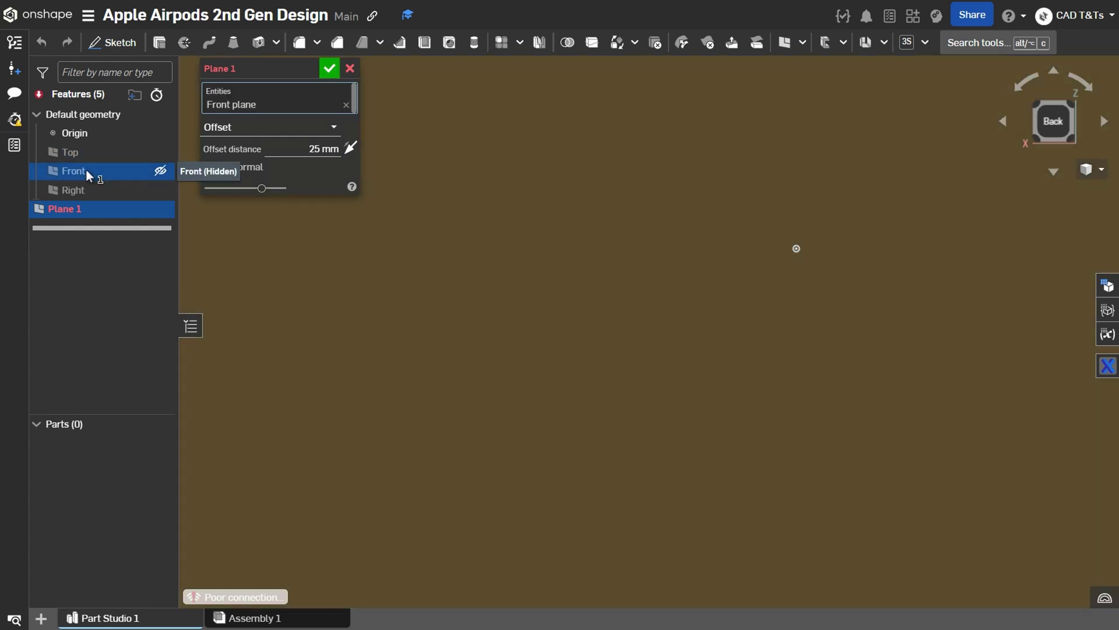
left_click(319, 148)
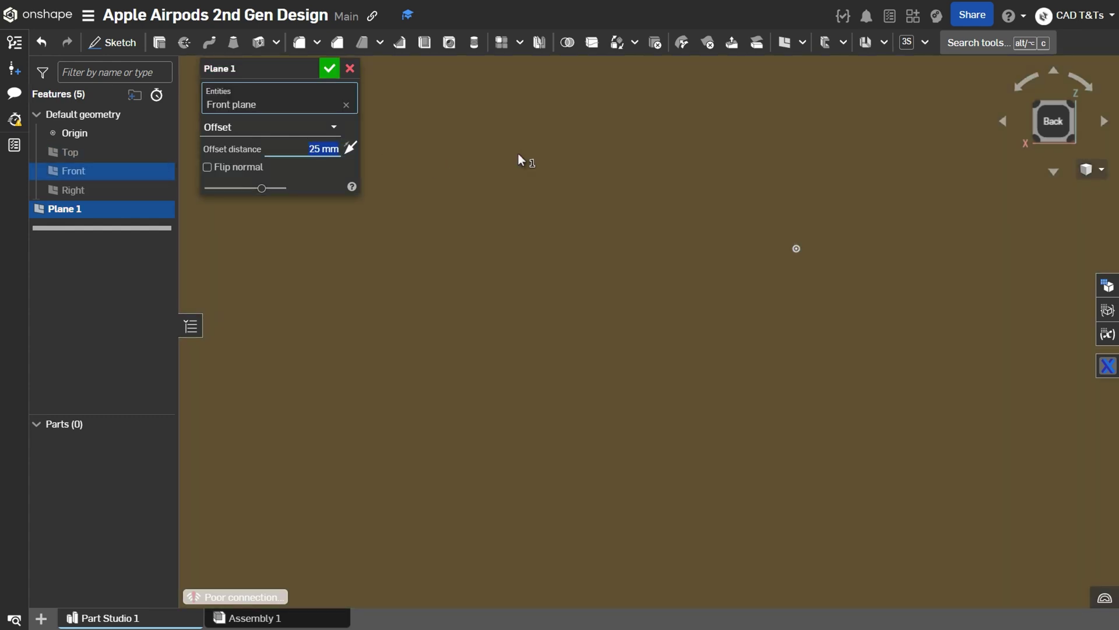
type("8.65")
scroll(825, 321, "down", 5)
right_click_drag(997, 274, 871, 306)
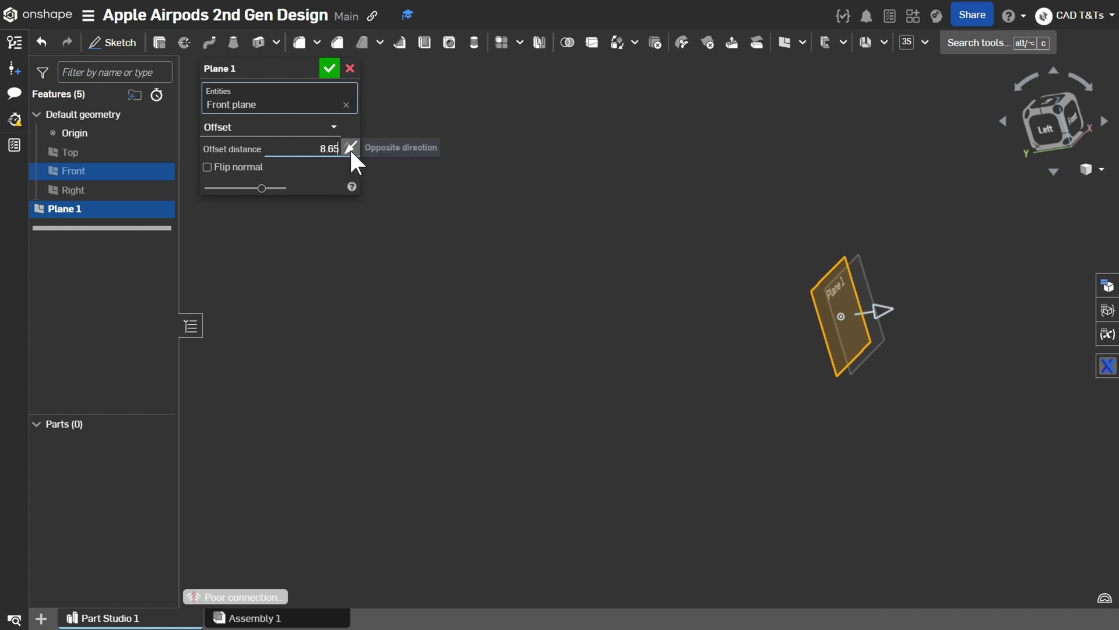
left_click(349, 148)
right_click_drag(910, 181, 953, 180)
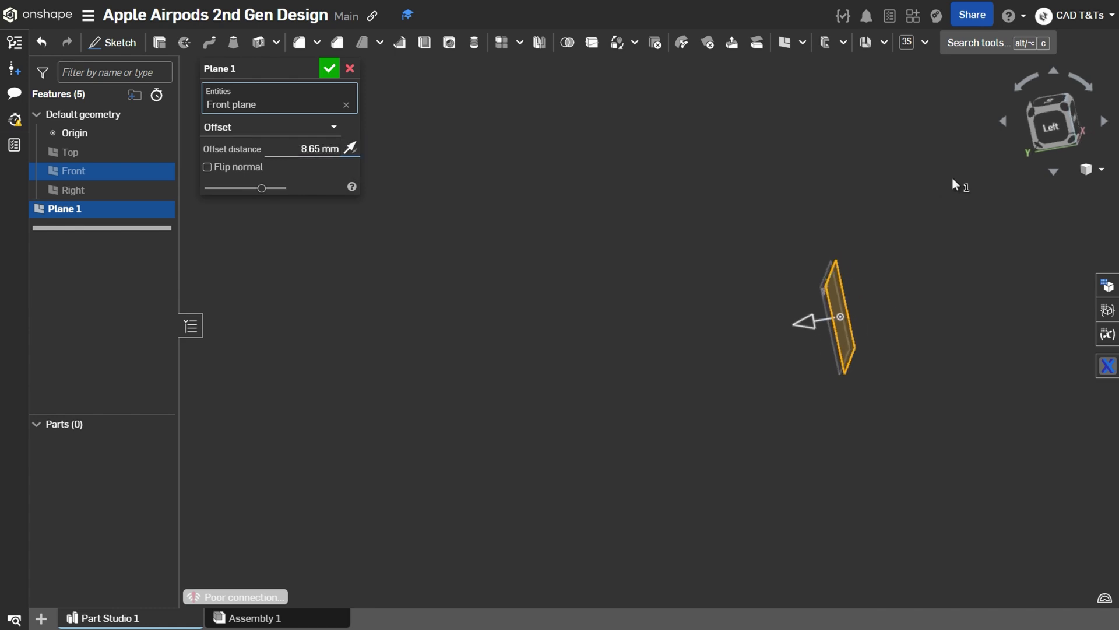
right_click_drag(865, 225, 880, 278)
left_click(329, 68)
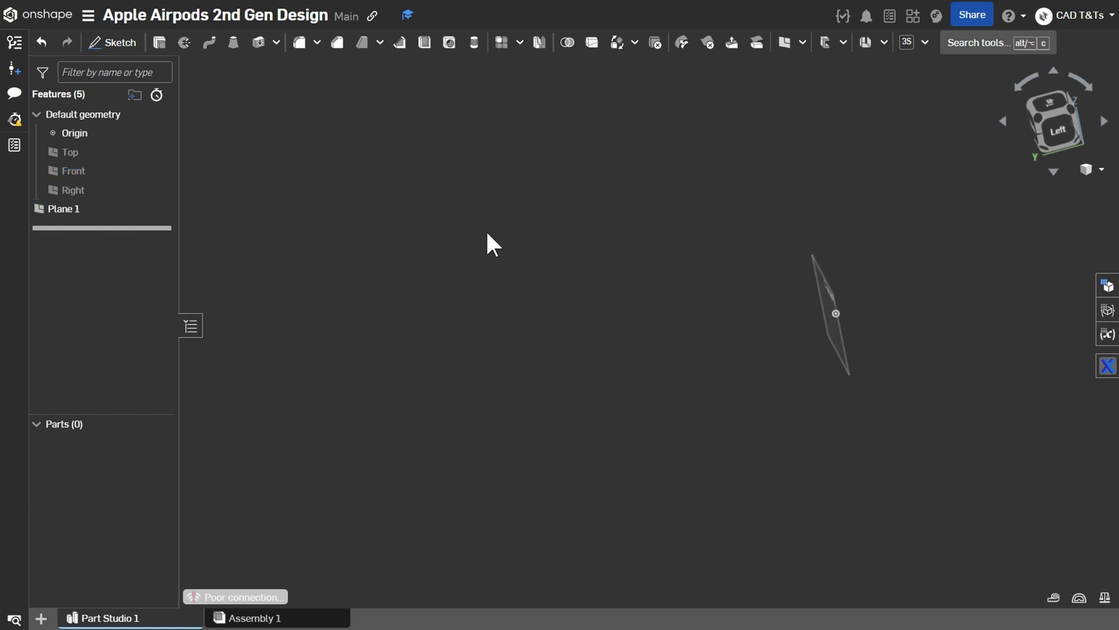
Start a sketch on Plane 1 and draw an ellipse centred on the origin
left_click(78, 209)
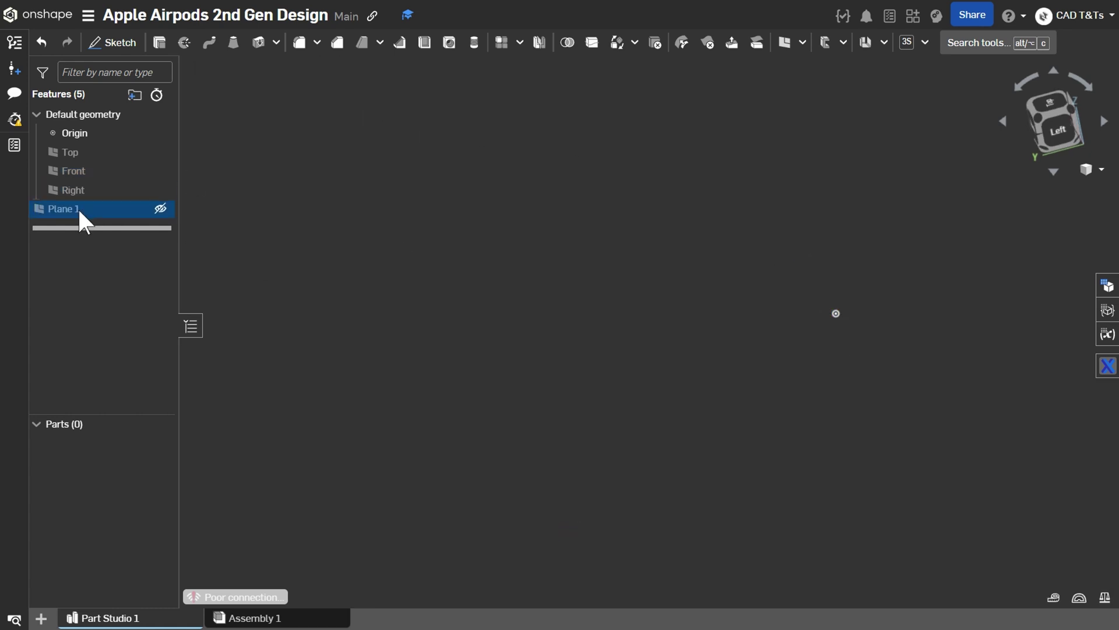
left_click(112, 42)
key("m")
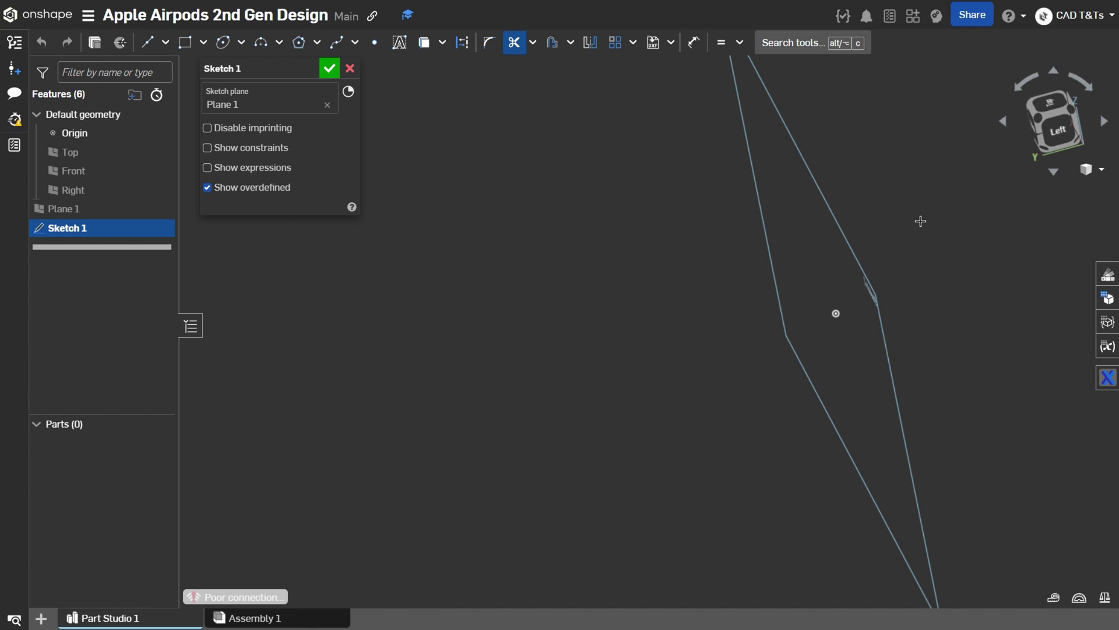
key("n")
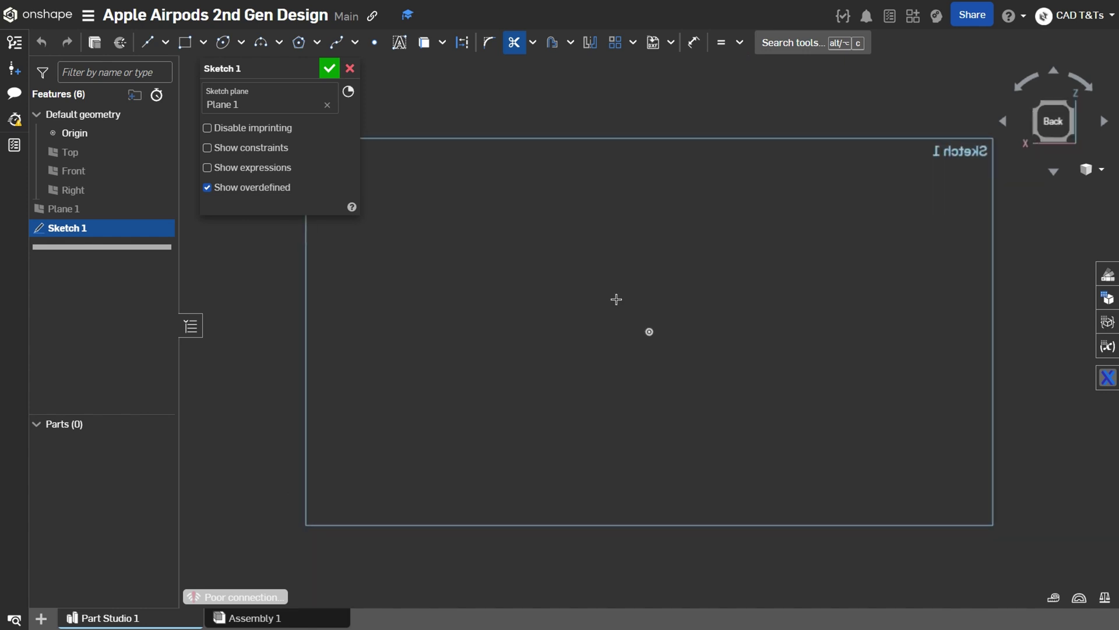
left_click(241, 42)
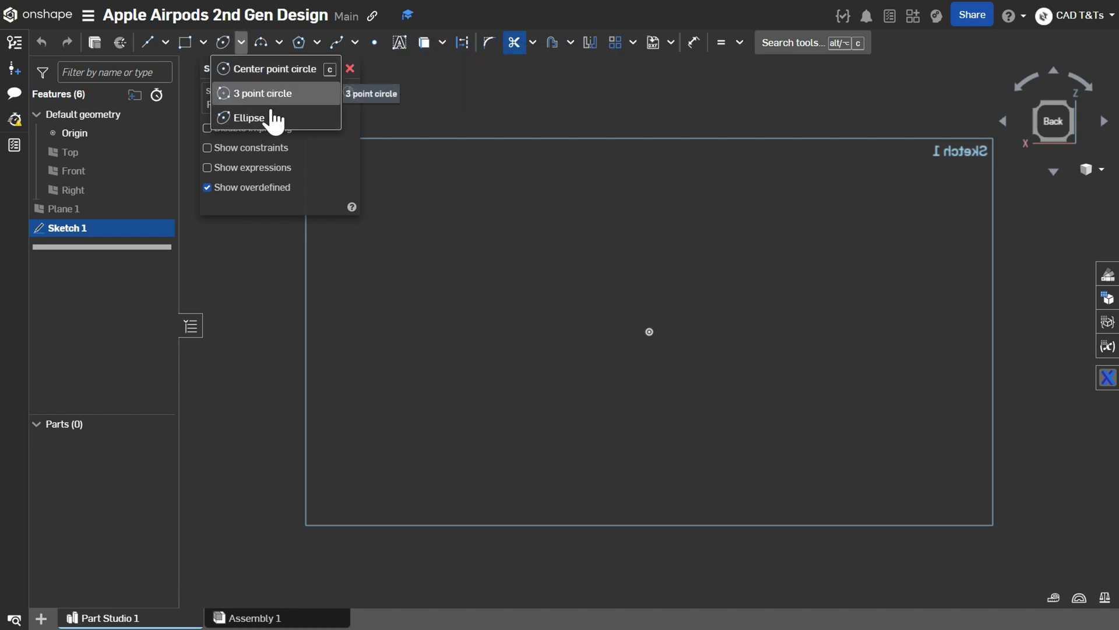
left_click(223, 41)
left_click(650, 331)
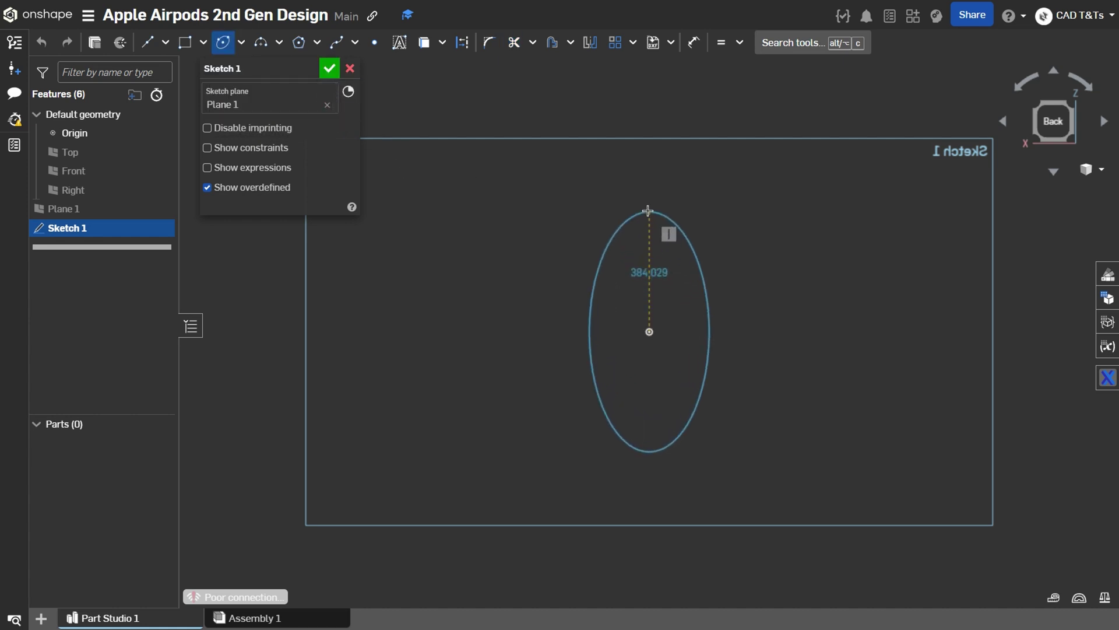
left_click(650, 210)
left_click(721, 303)
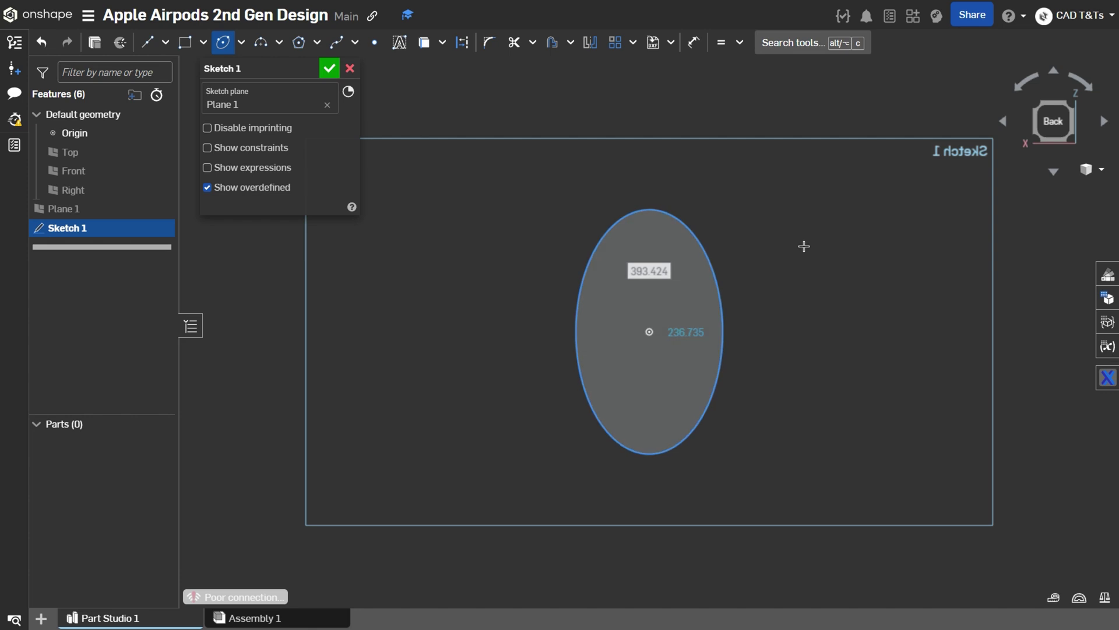
Draw lines from the ellipse's top point to its centre and on to its right edge, as construction lines
key("l")
left_click(649, 209)
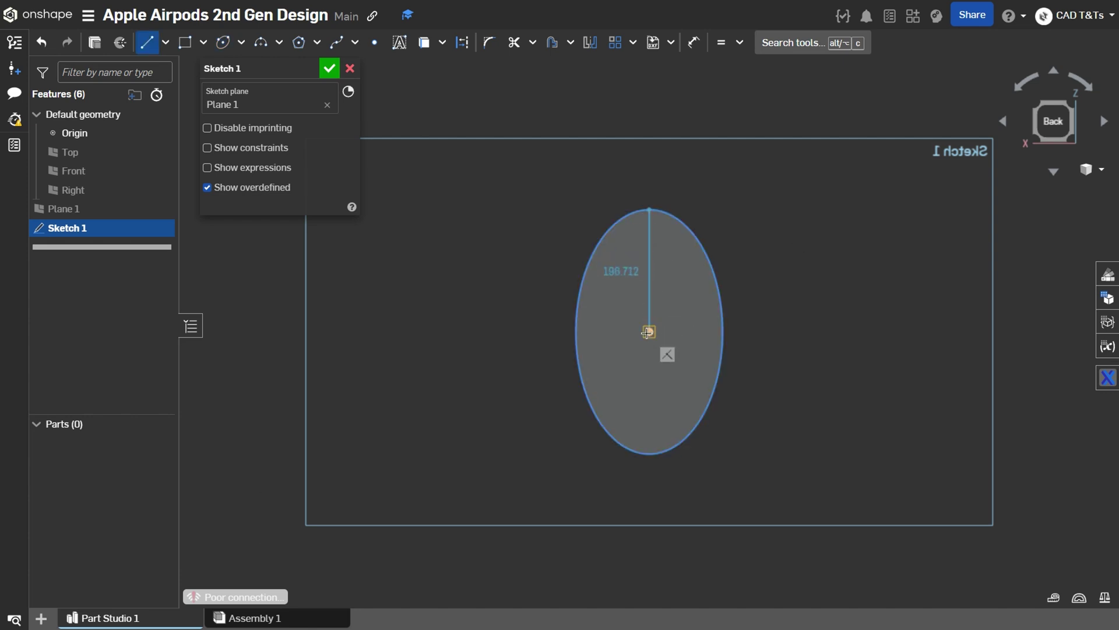
left_click(649, 331)
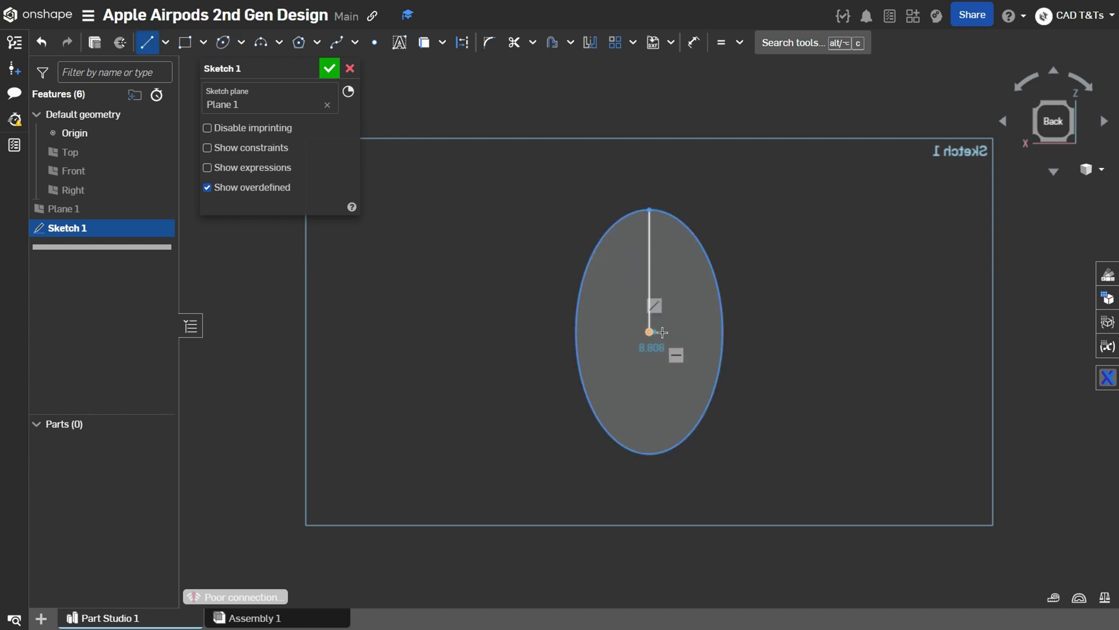
left_click(721, 331)
key("Escape")
left_click(708, 331)
left_click(648, 298)
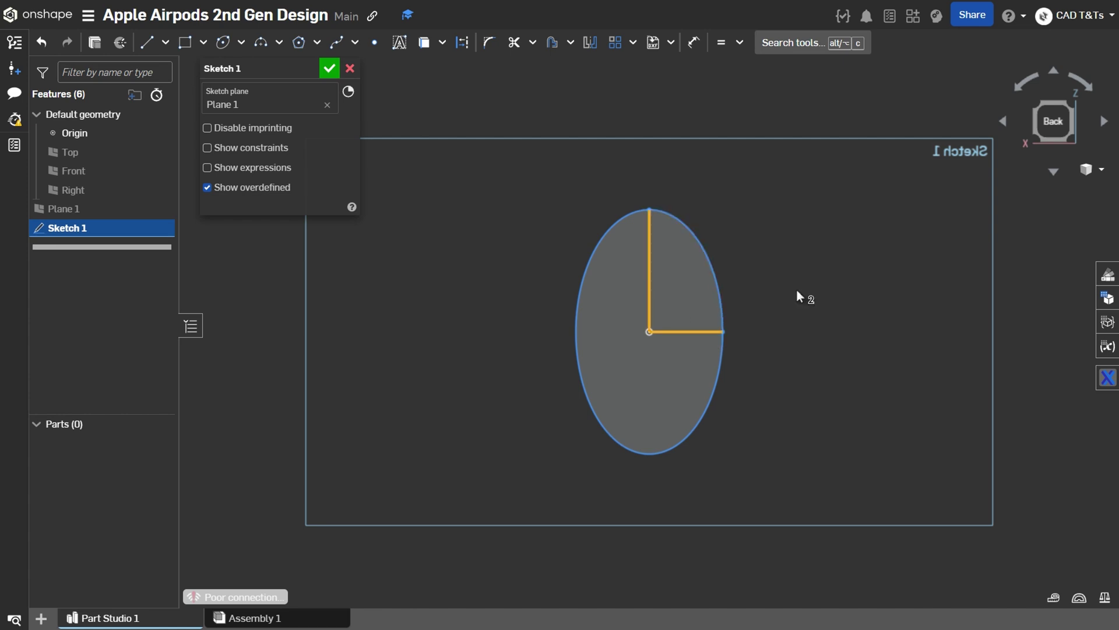
key("q")
left_click(841, 282)
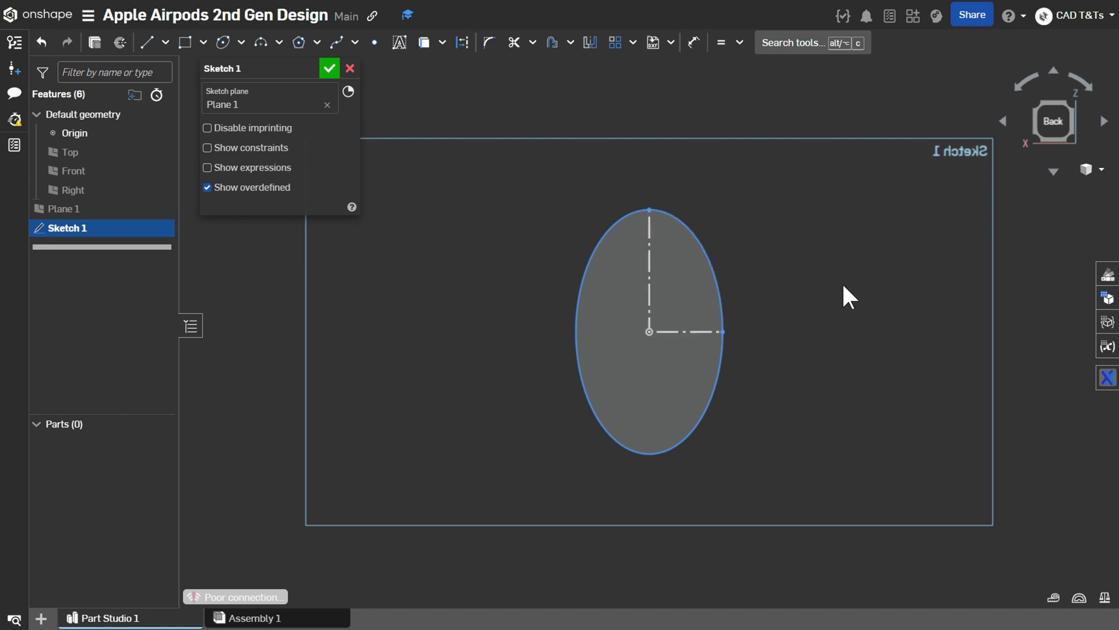
Dimension the vertical construction line to 8 mm
key("d")
left_click(650, 280)
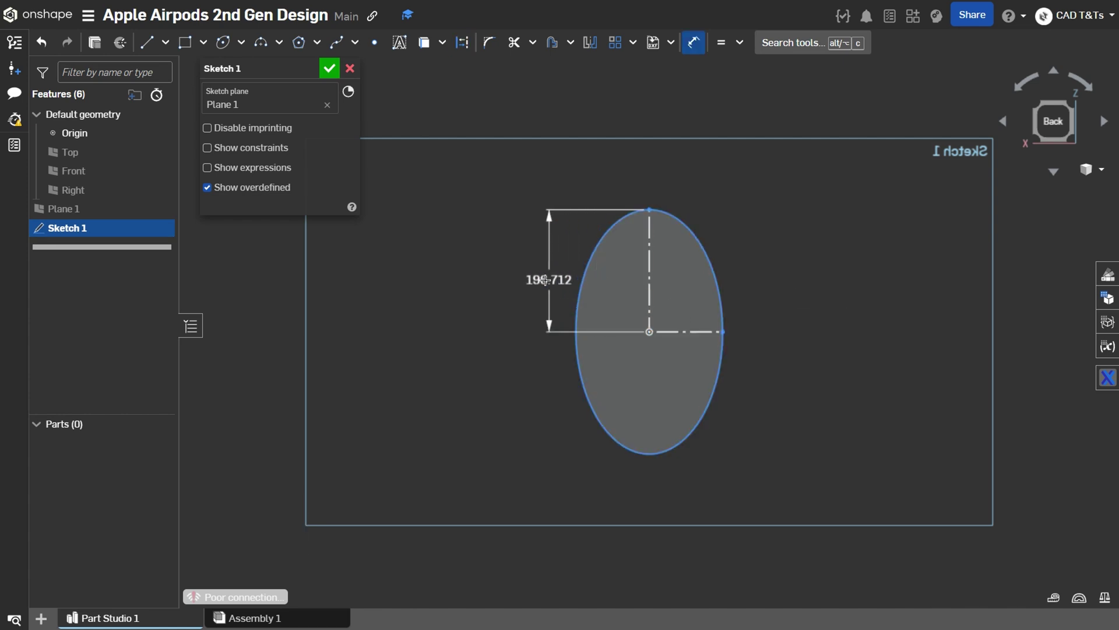
left_click(518, 279)
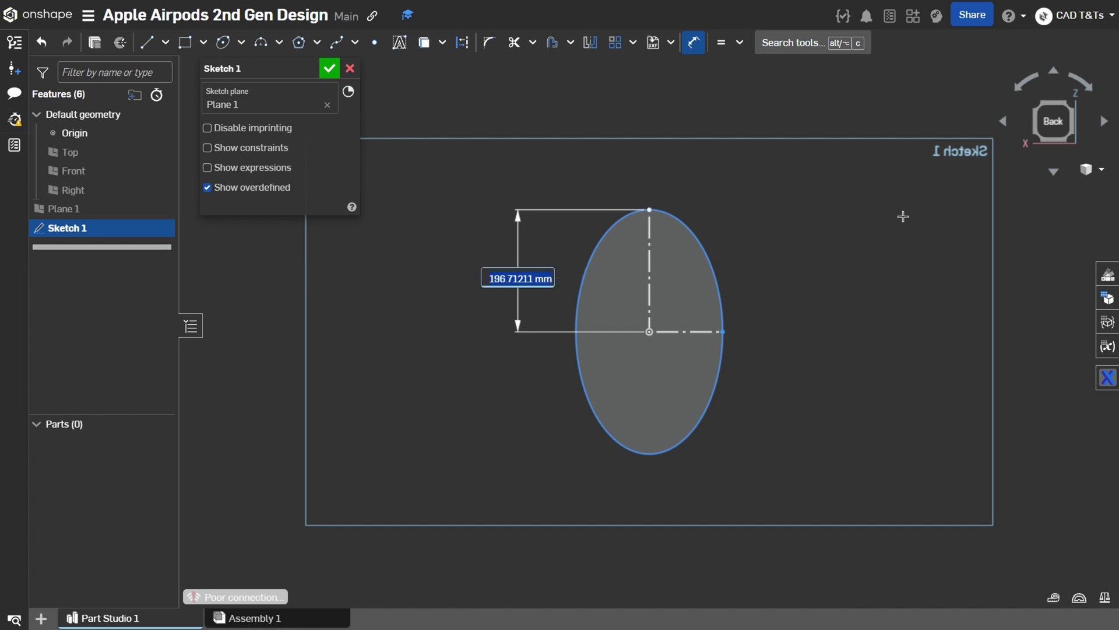
type("8")
key("Return")
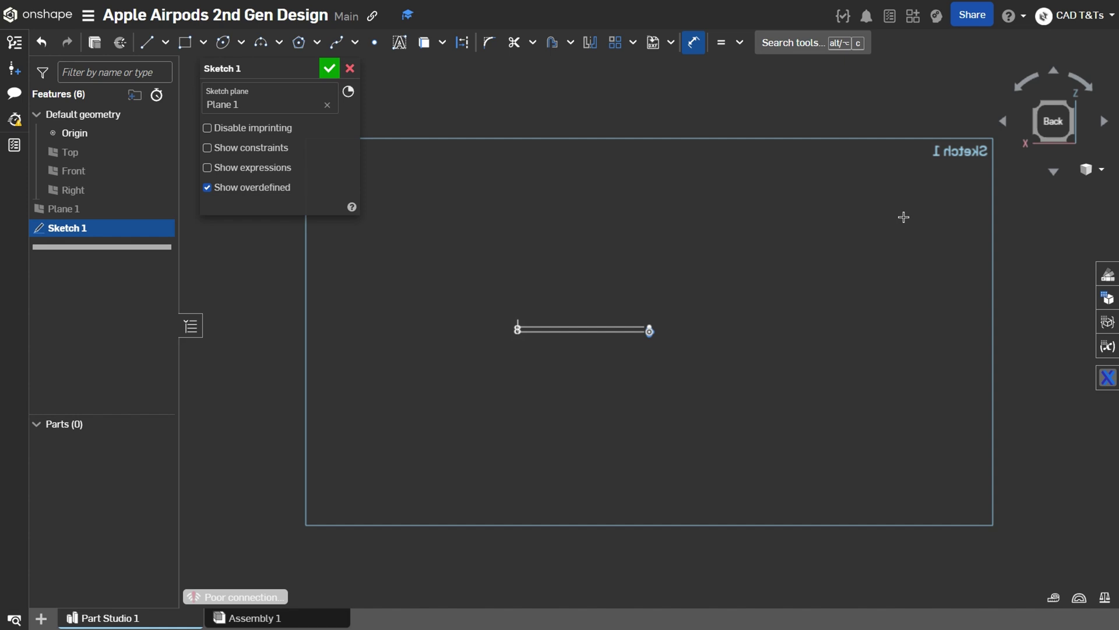
Dimension the horizontal construction line to 6 mm and finish Sketch 1
scroll(660, 326, "up", 10)
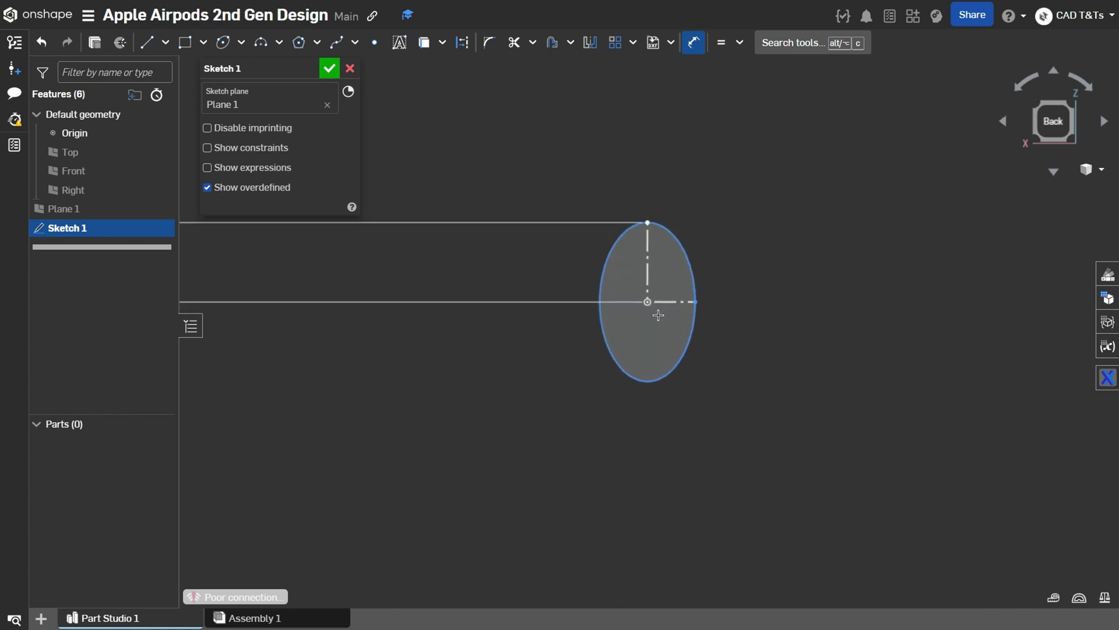
left_click(673, 304)
scroll(673, 304, "up", 3)
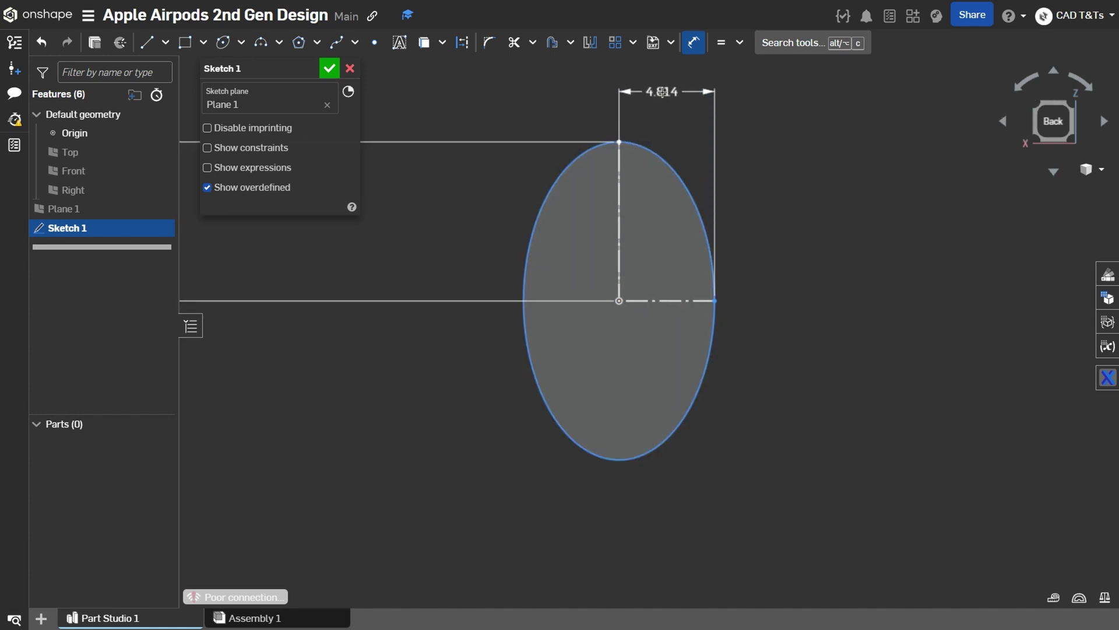
left_click(662, 91)
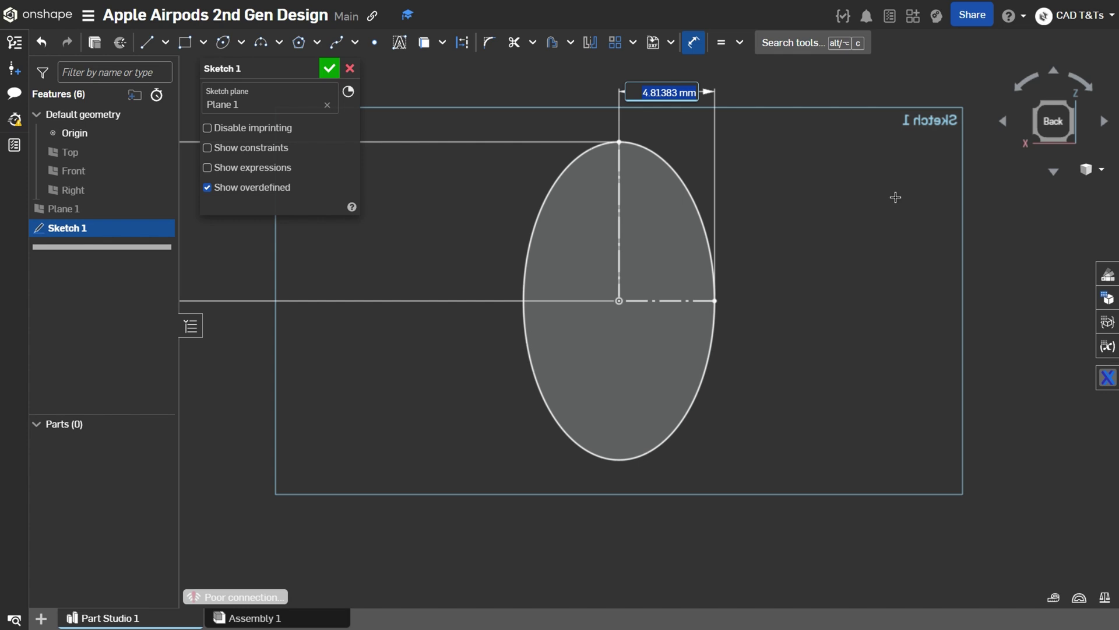
type("6")
key("Return")
scroll(896, 197, "up", 1)
scroll(895, 197, "down", 8)
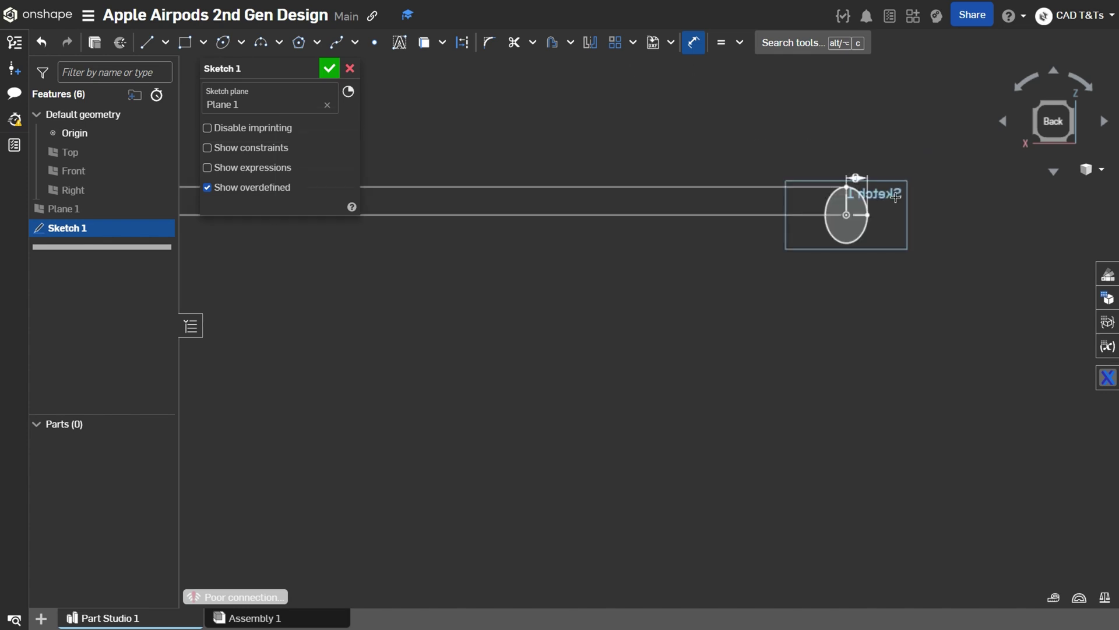
scroll(694, 228, "up", 3)
key("Escape")
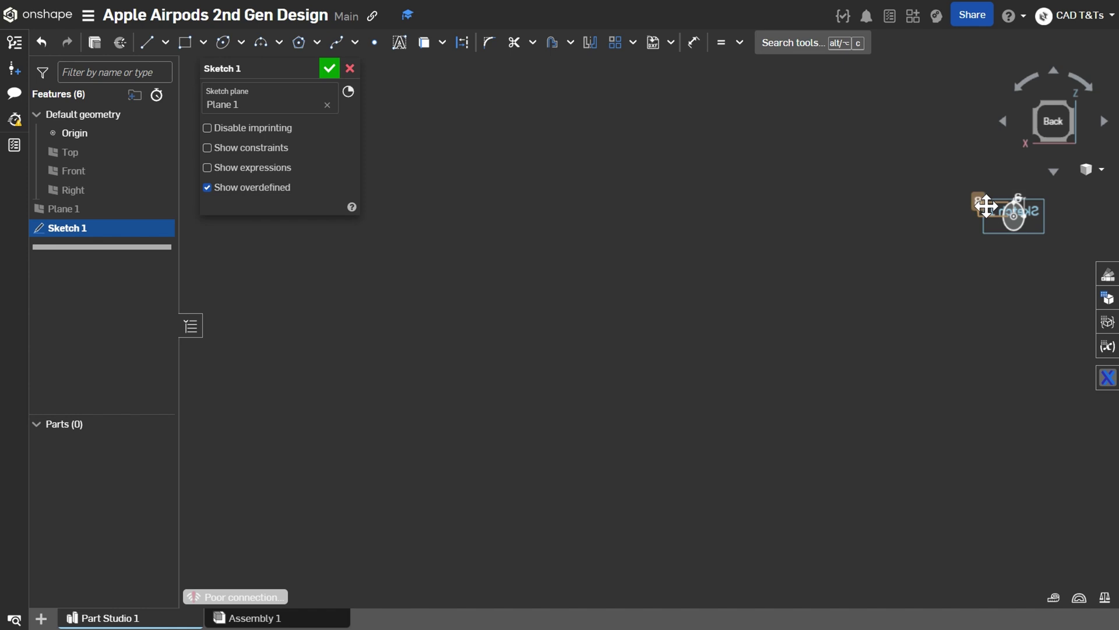
scroll(1026, 192, "up", 3)
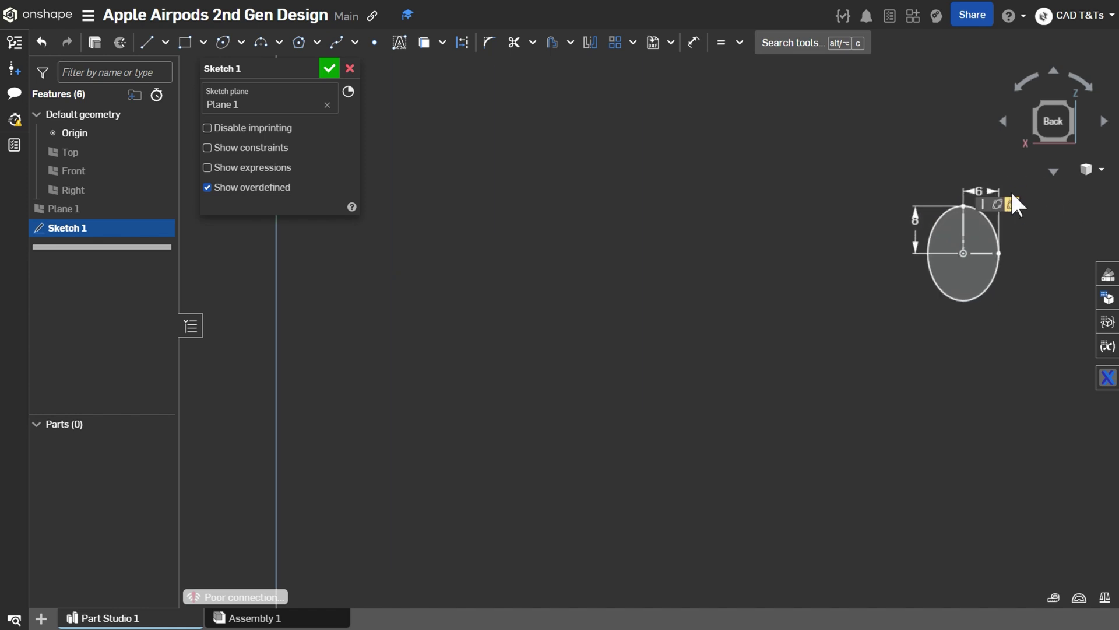
left_click(330, 68)
scroll(1061, 212, "up", 5)
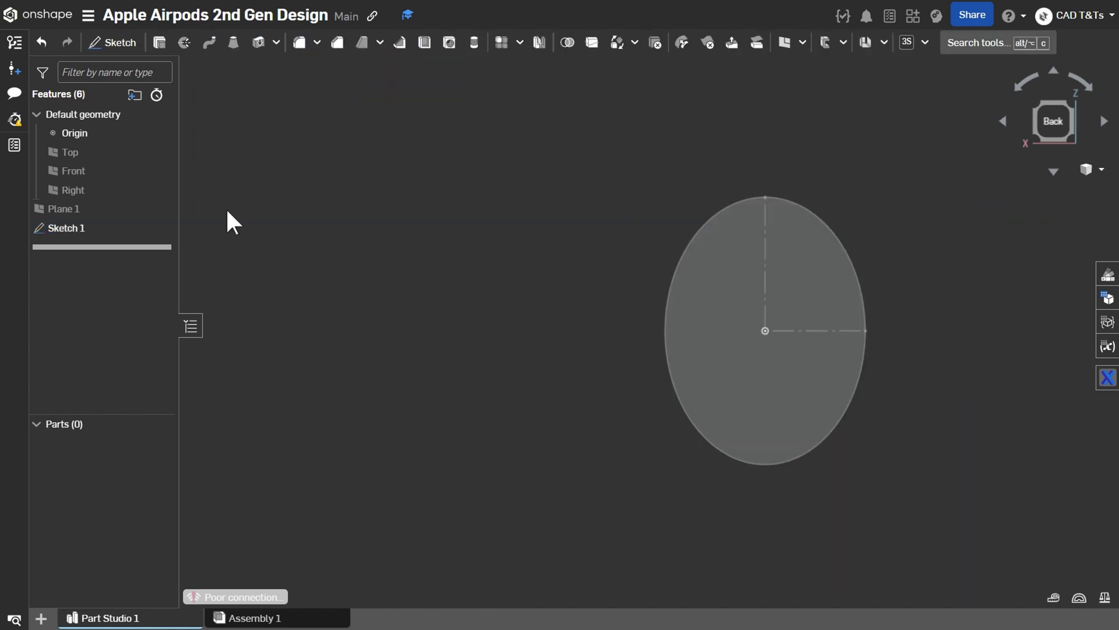
Start a sketch on the Front plane with a vertical midpoint construction line through the origin
left_click(81, 168)
left_click(111, 42)
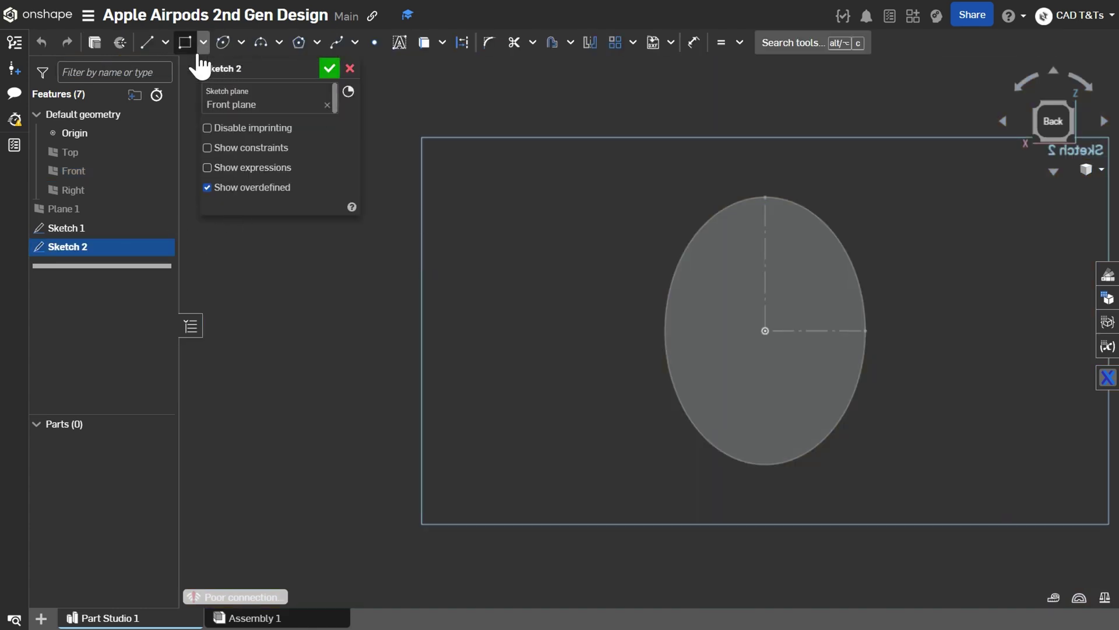
left_click(166, 42)
left_click(184, 93)
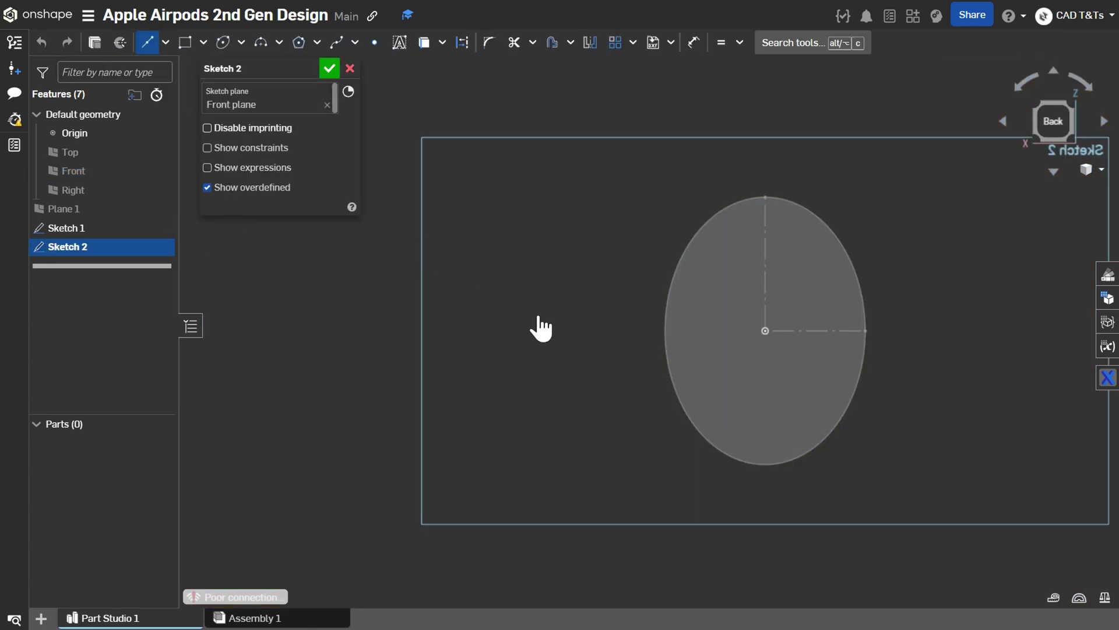
left_click(765, 330)
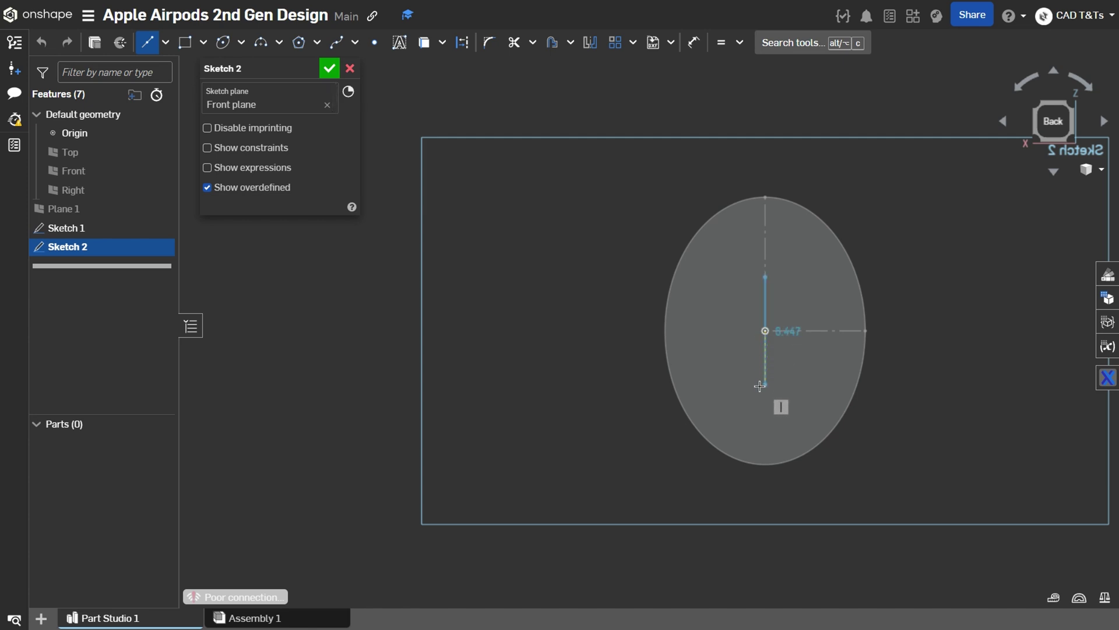
left_click(765, 385)
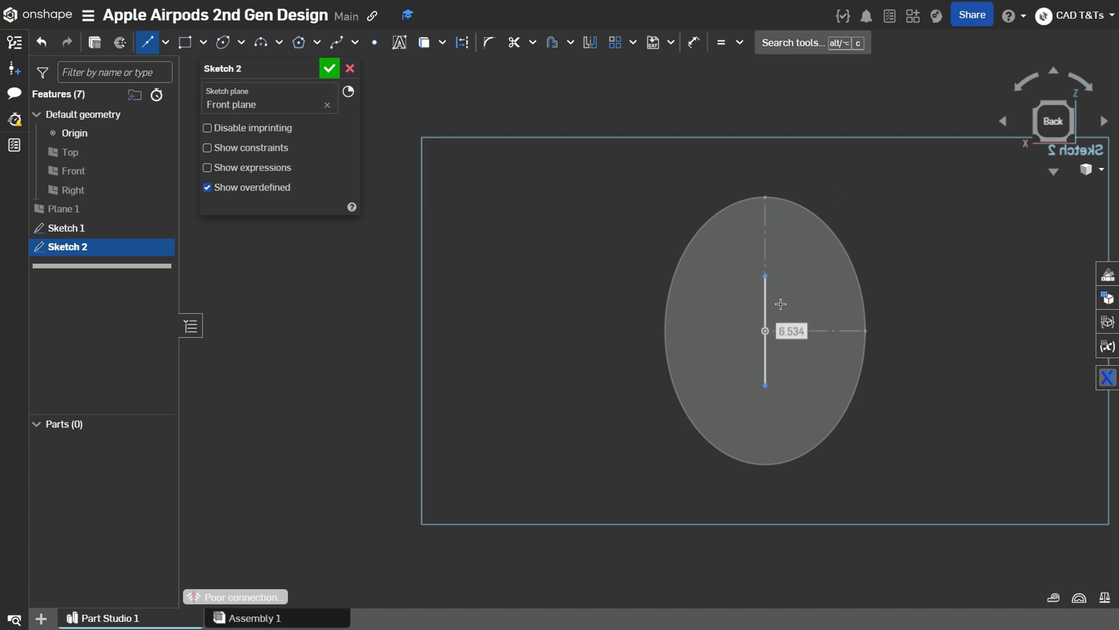
key("Escape")
left_click(765, 295)
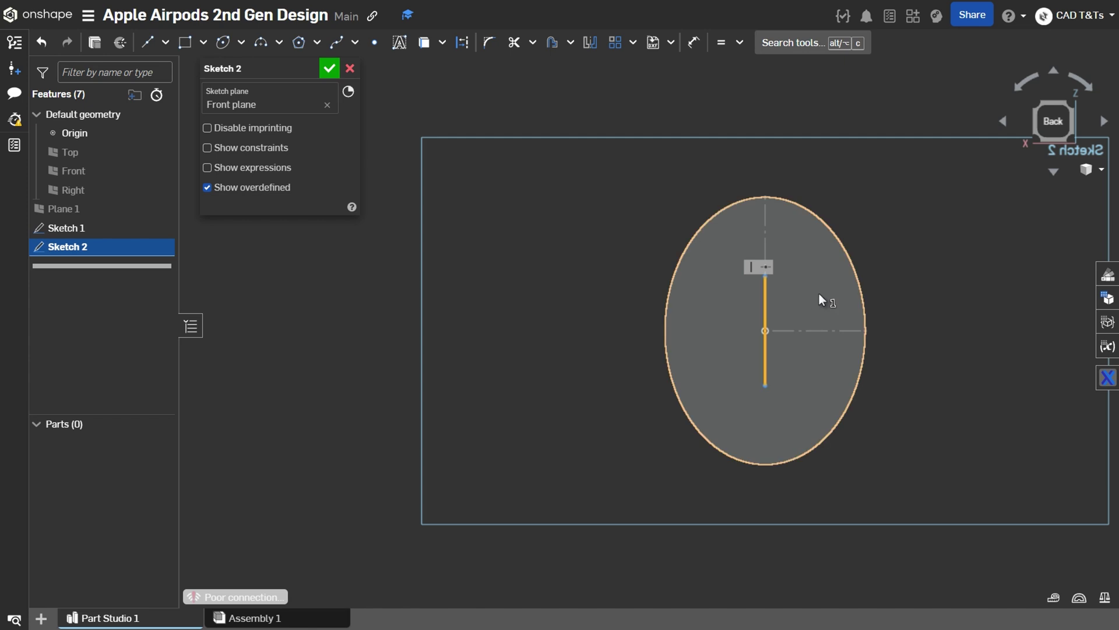
key("q")
left_click(527, 205)
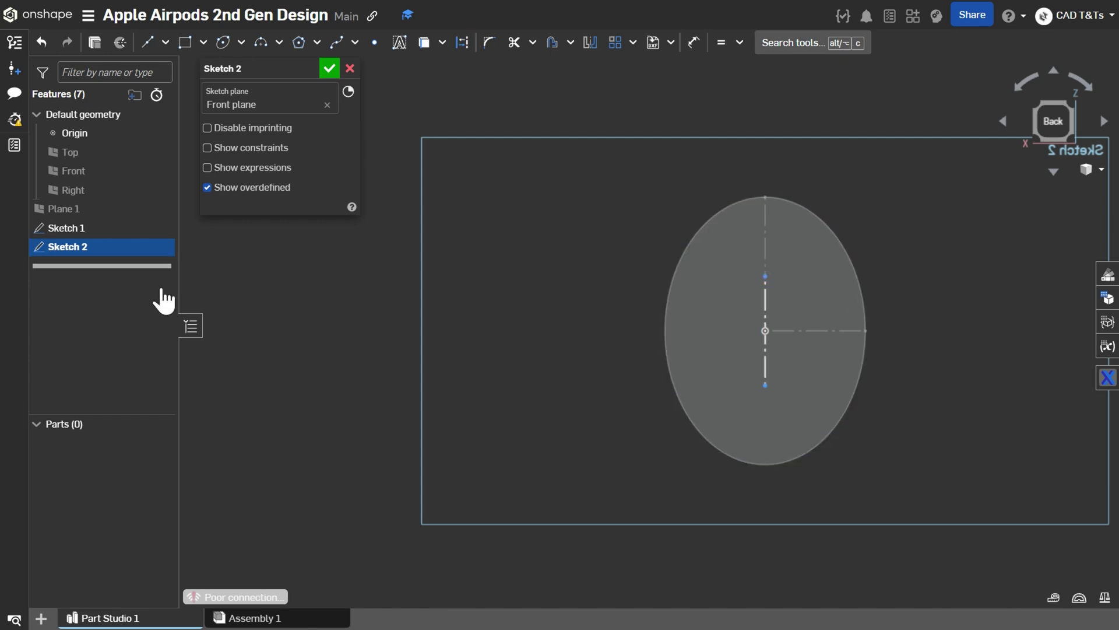
Hide Sketch 1 and dimension the centreline to 7 mm
left_click(155, 228)
key("d")
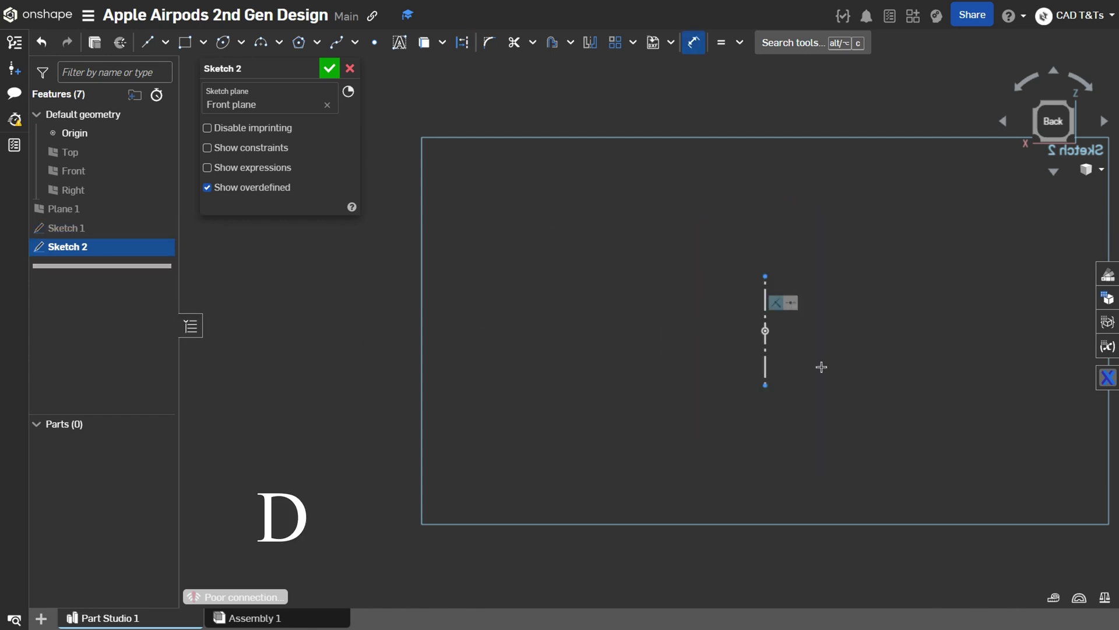
left_click(765, 303)
left_click(941, 297)
type("7")
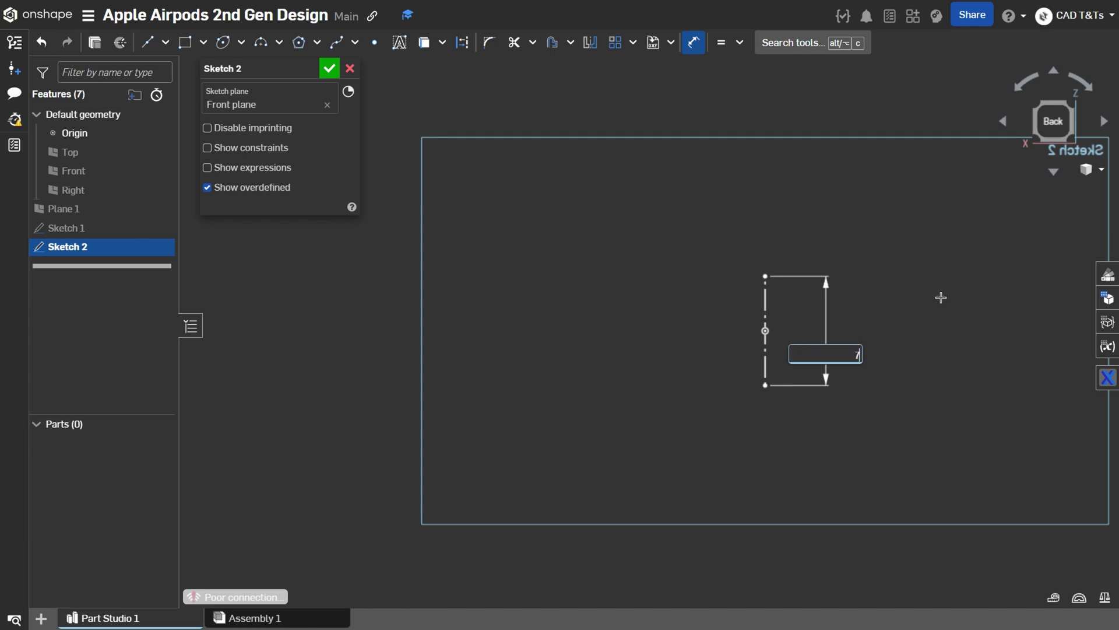
key("Return")
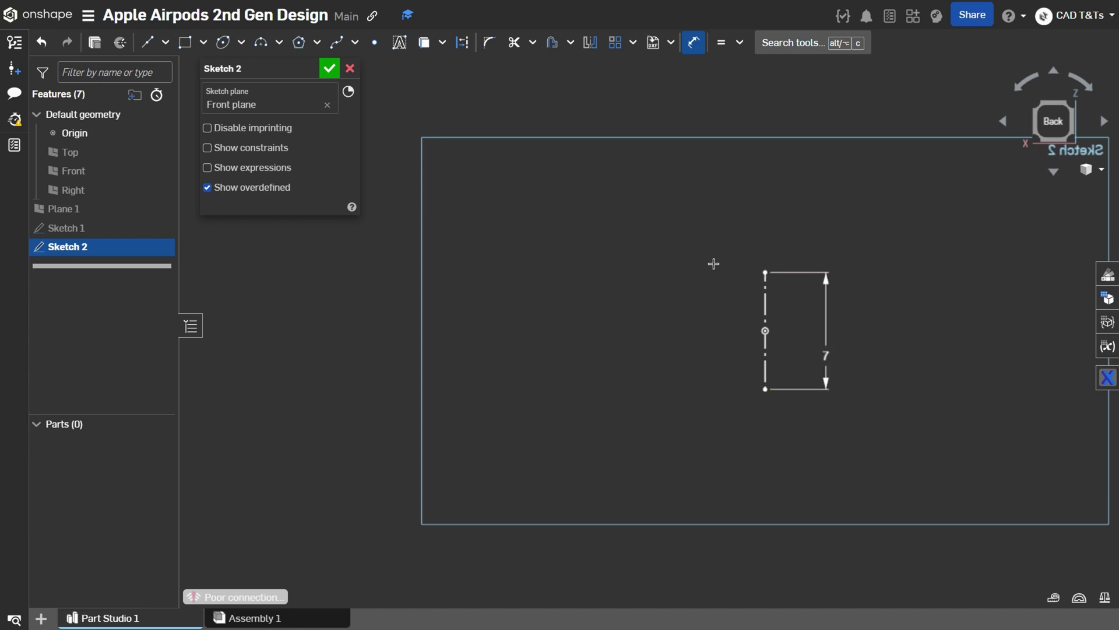
Draw a spline bulging left from the centreline's top endpoint to its bottom endpoint
left_click(336, 42)
scroll(807, 290, "up", 3)
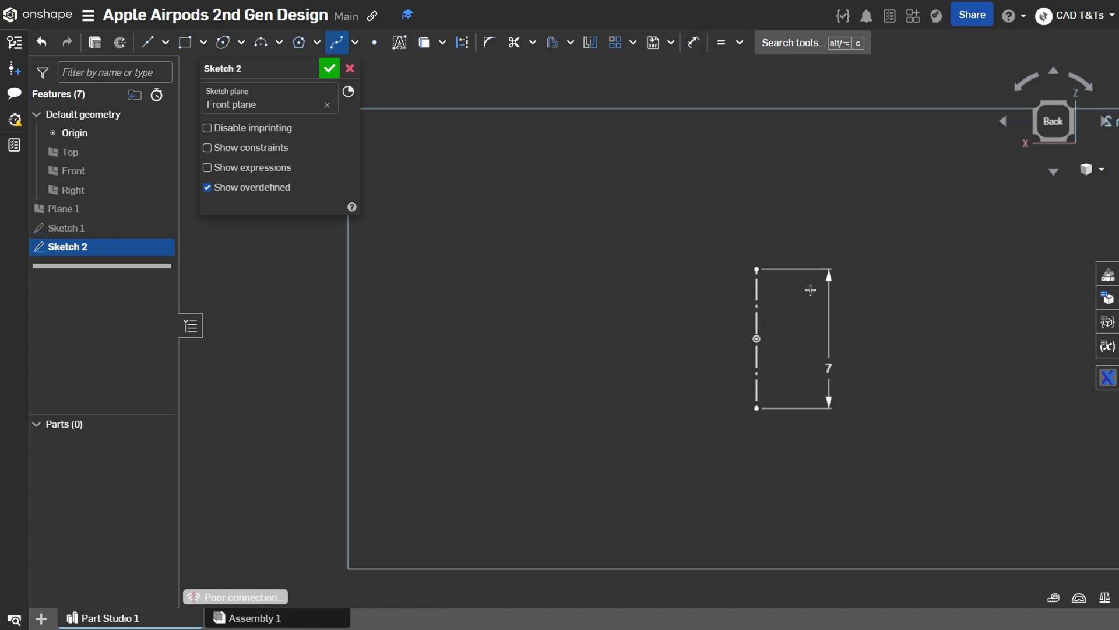
left_click(746, 265)
left_click(697, 279)
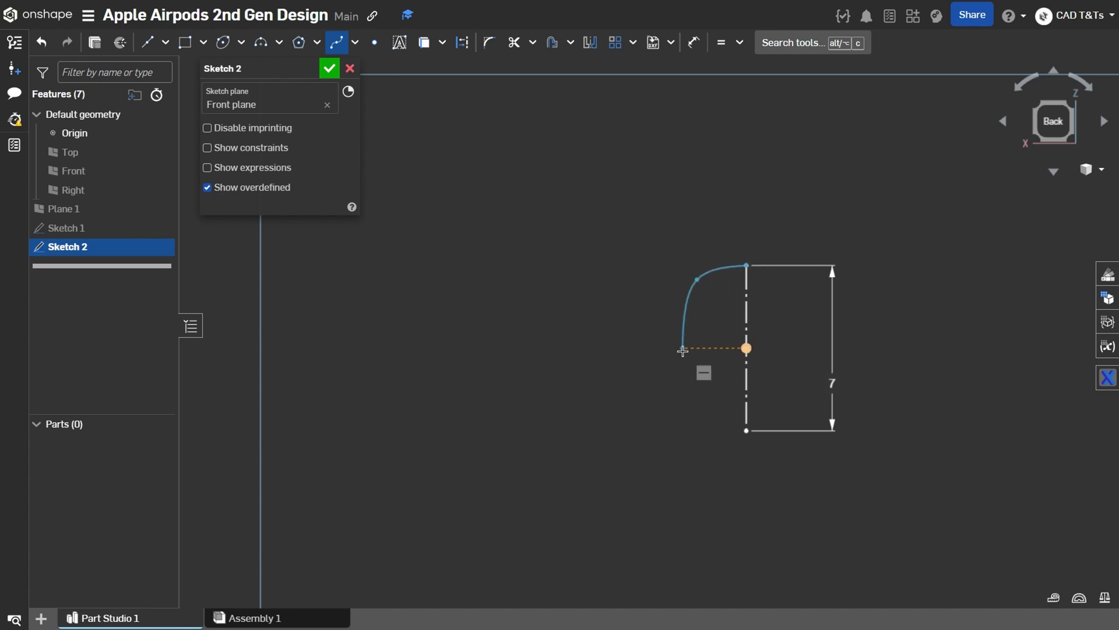
left_click(682, 348)
left_click(695, 422)
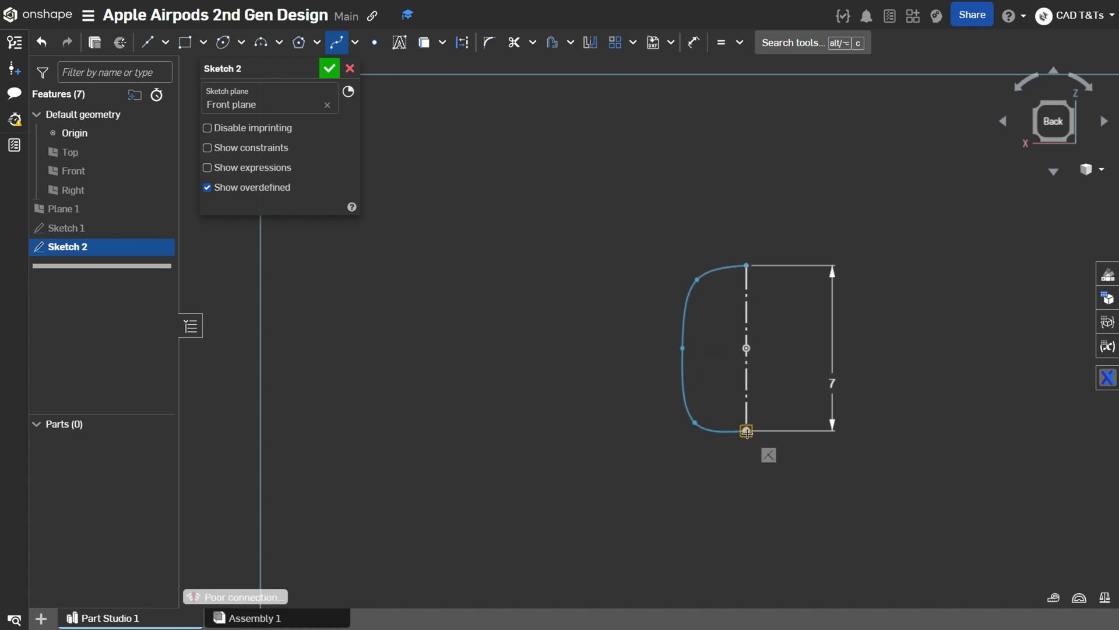
left_click(746, 430)
key("Escape")
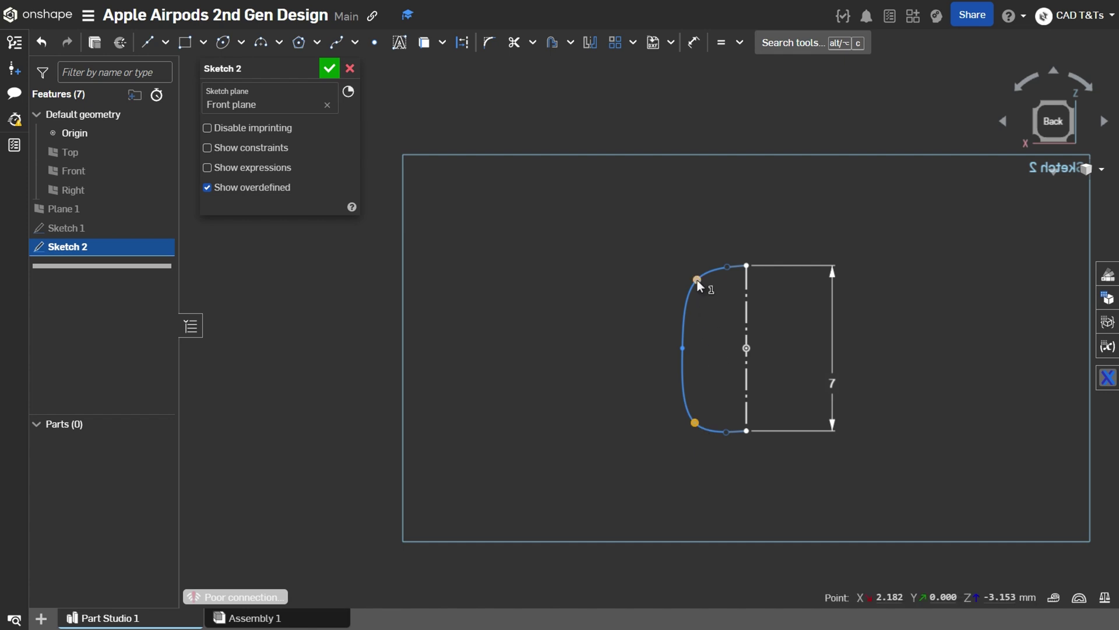
Level the spline's middle point with the centreline midpoint and make its end segments equal and horizontal
key("v")
left_click(682, 348)
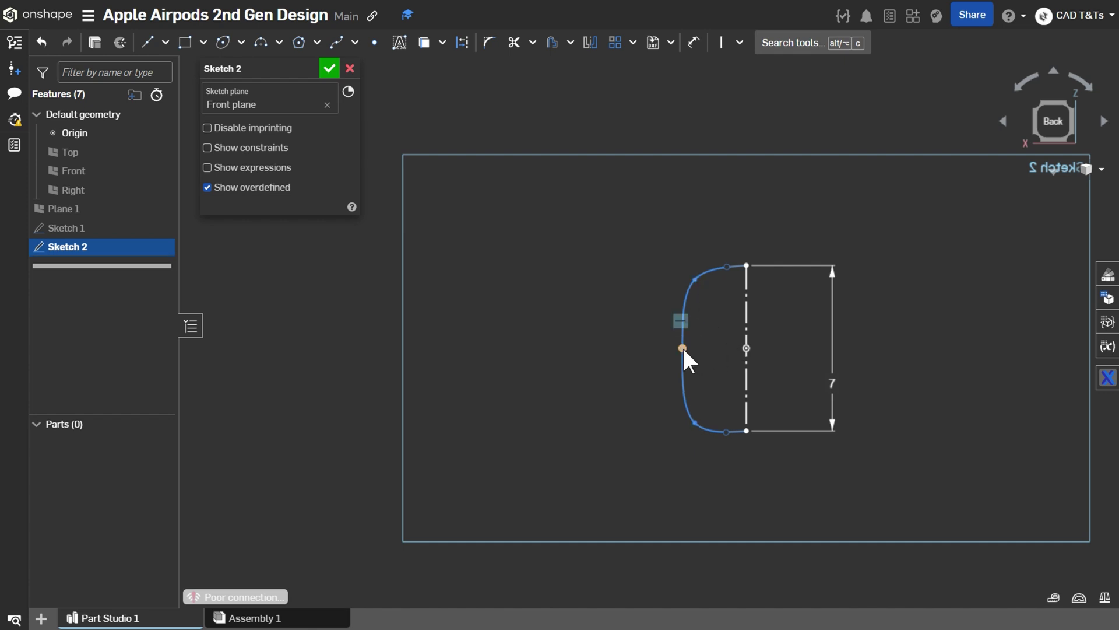
left_click(746, 348)
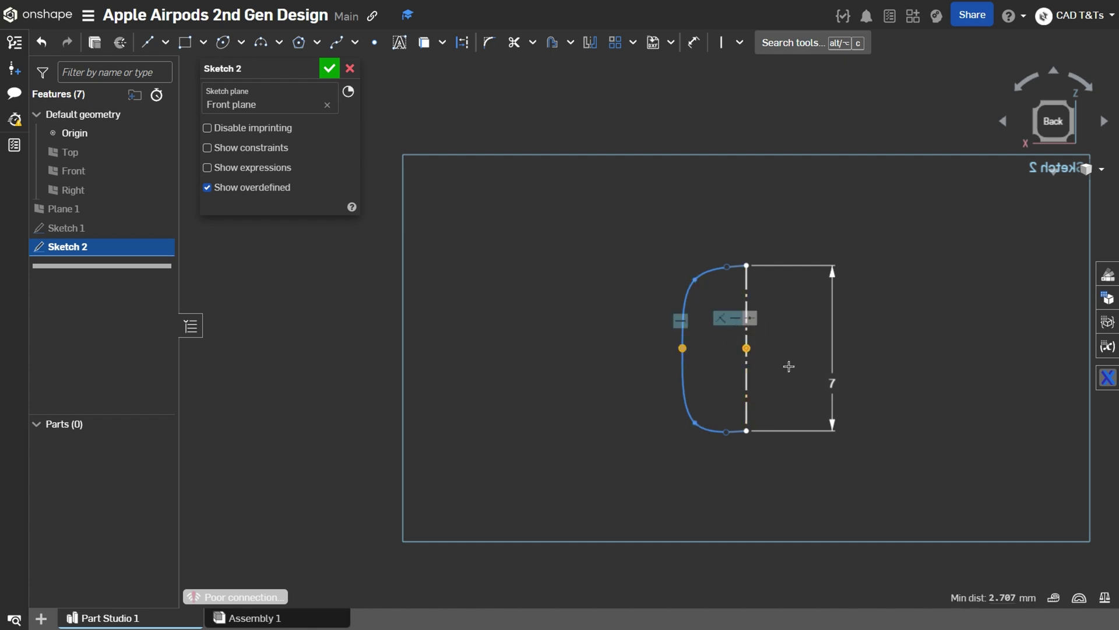
key("h")
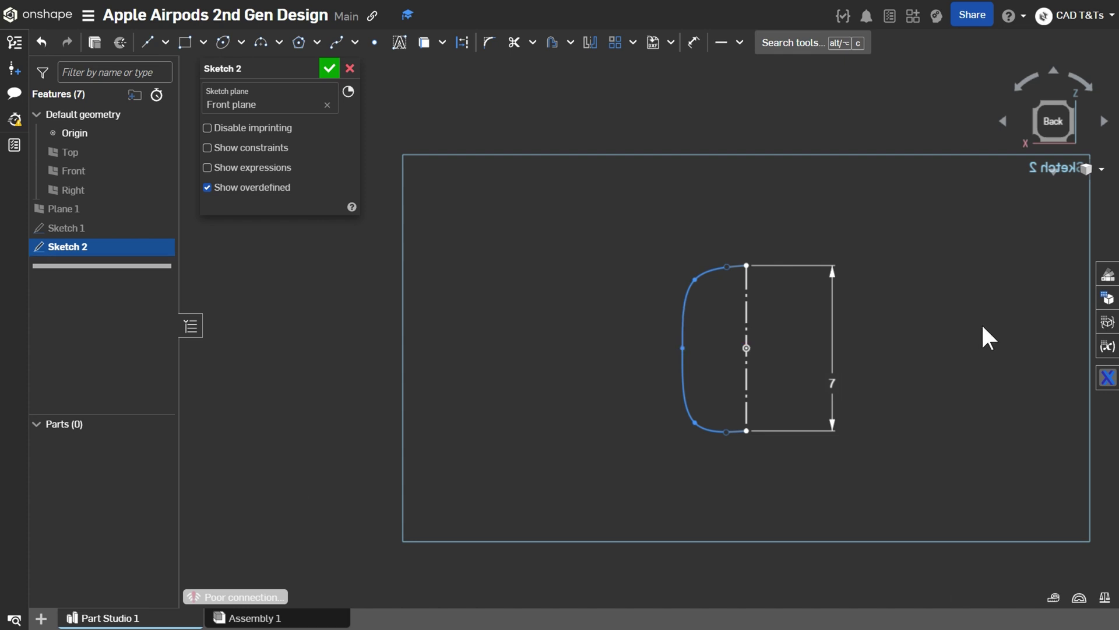
scroll(749, 264, "up", 5)
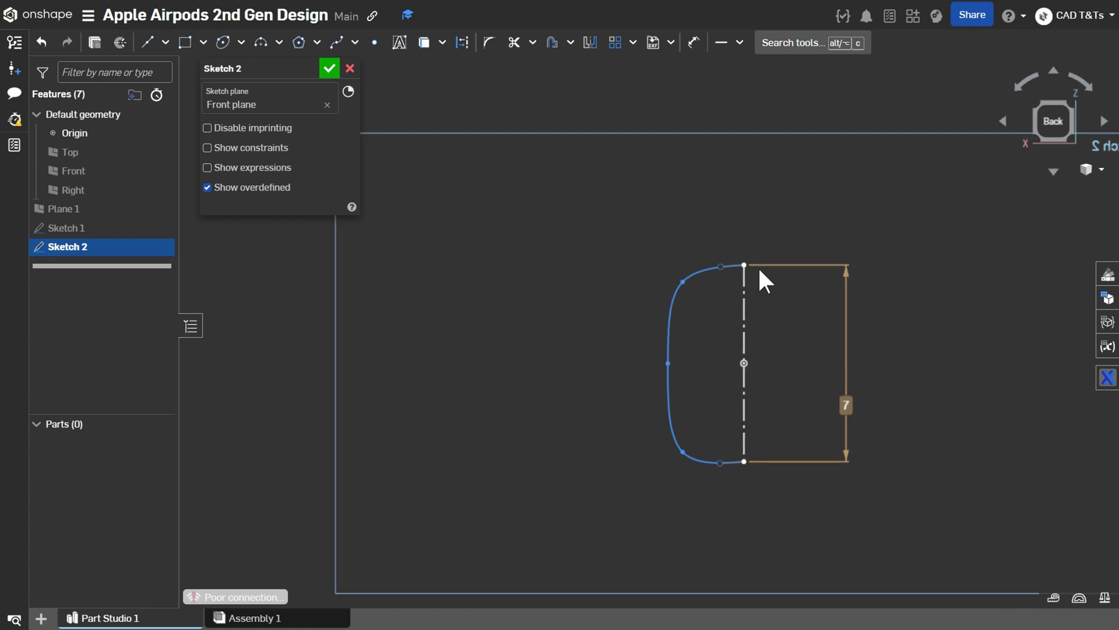
left_click(710, 265)
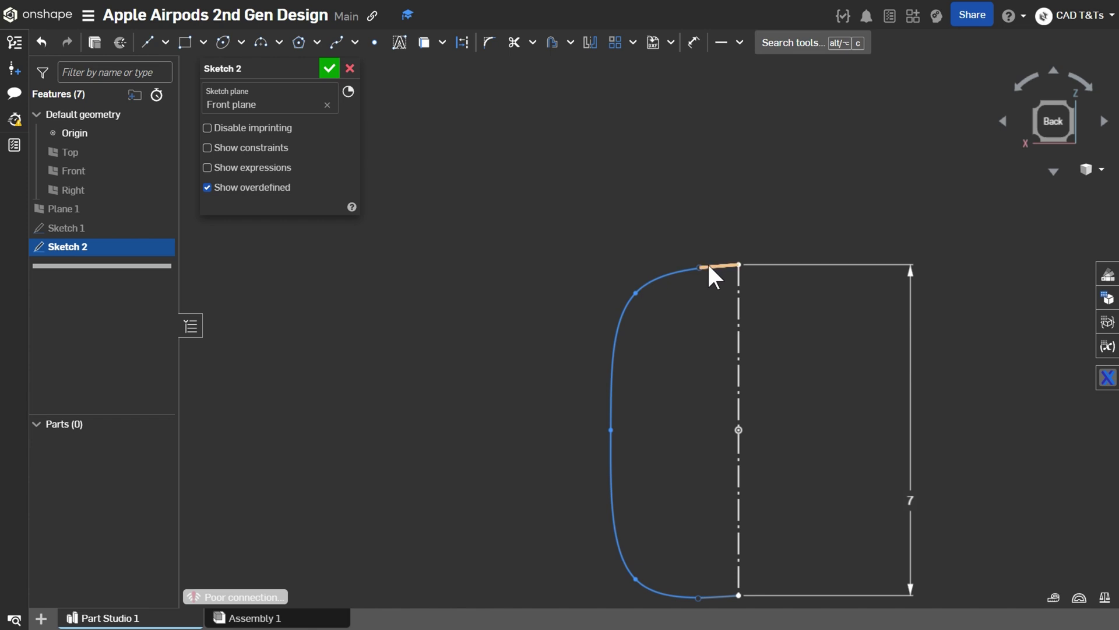
left_click(708, 596)
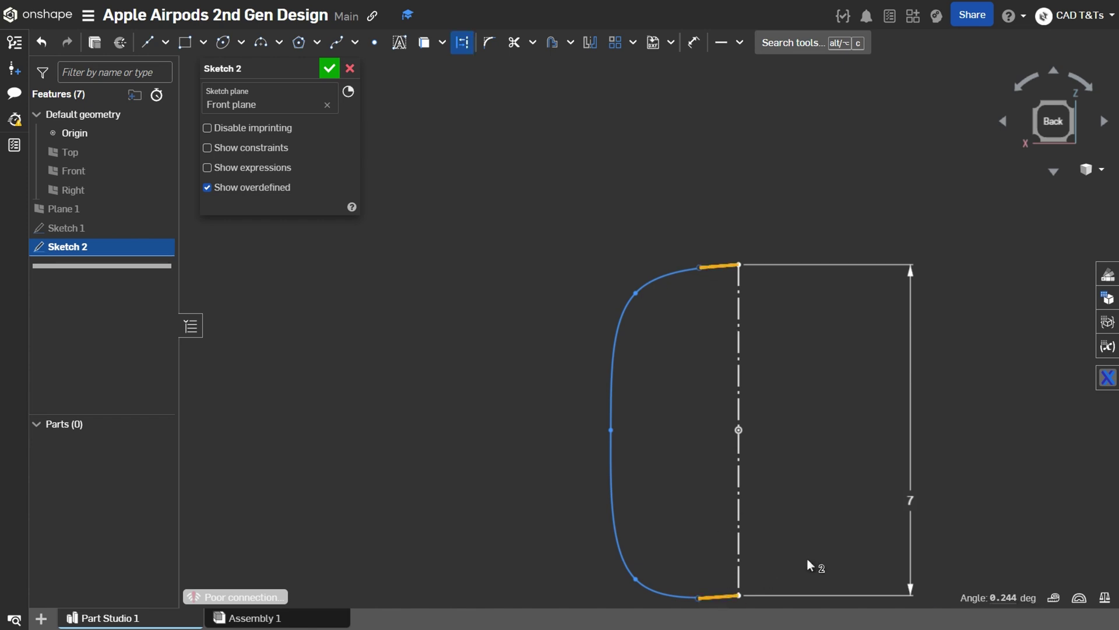
key("e")
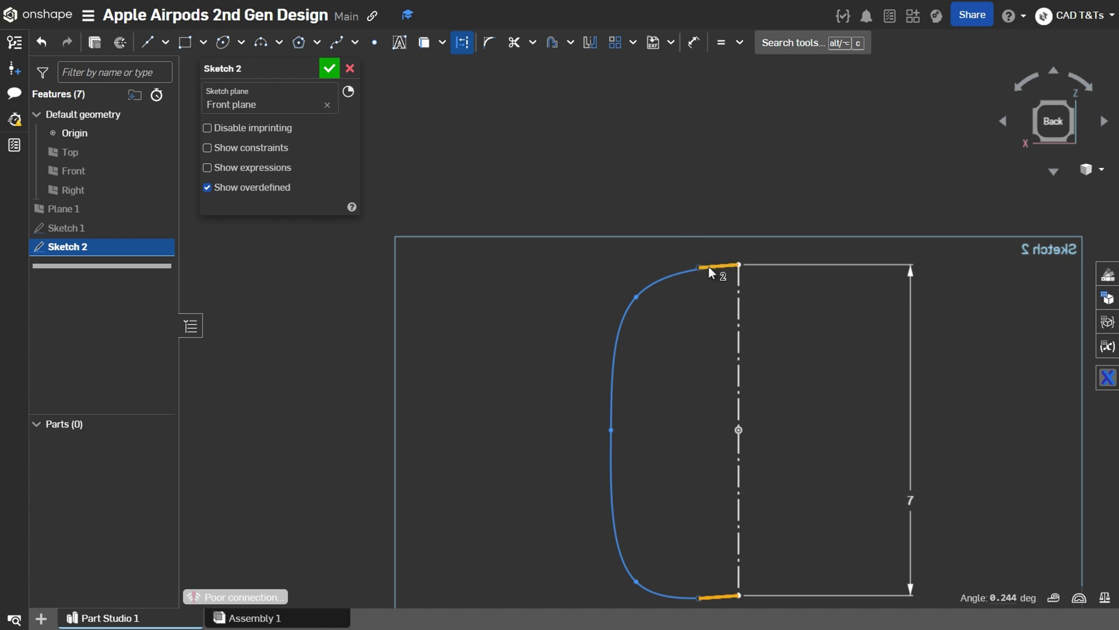
key("h")
scroll(831, 344, "up", 3)
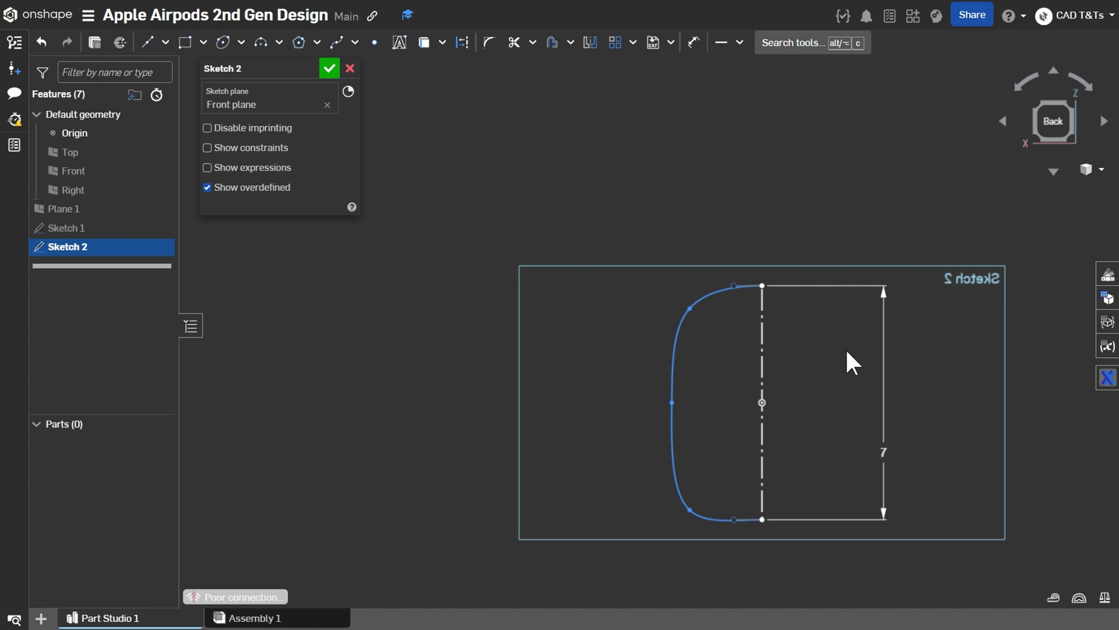
Dimension the spline's top point 0.5 from the centreline end and drag its points into shape
key("d")
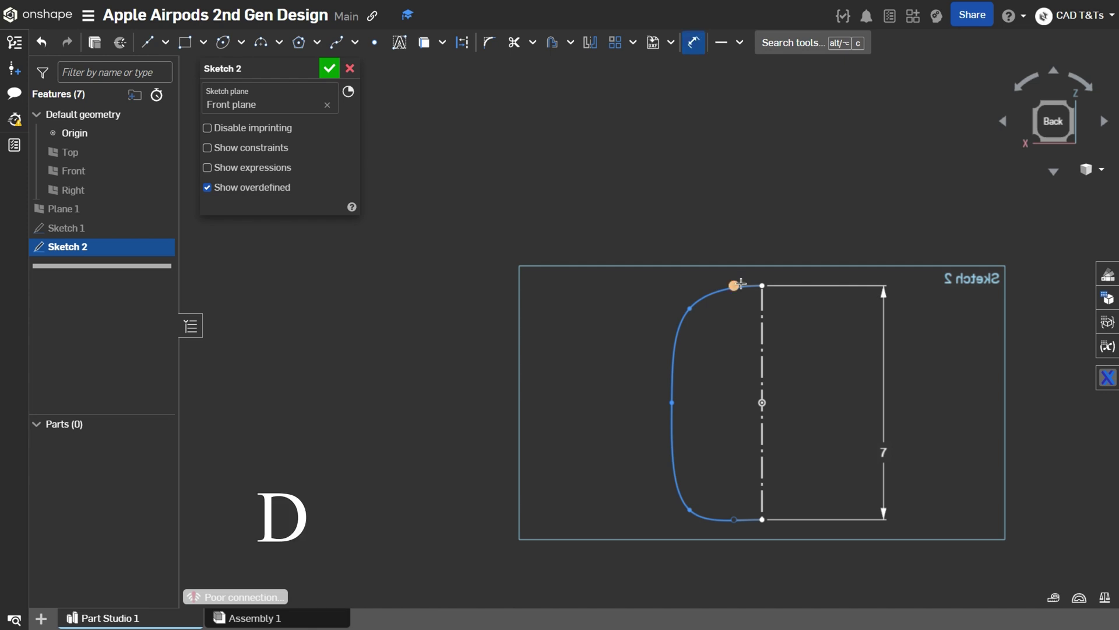
left_click(734, 285)
left_click(762, 285)
left_click(749, 229)
type("0.5")
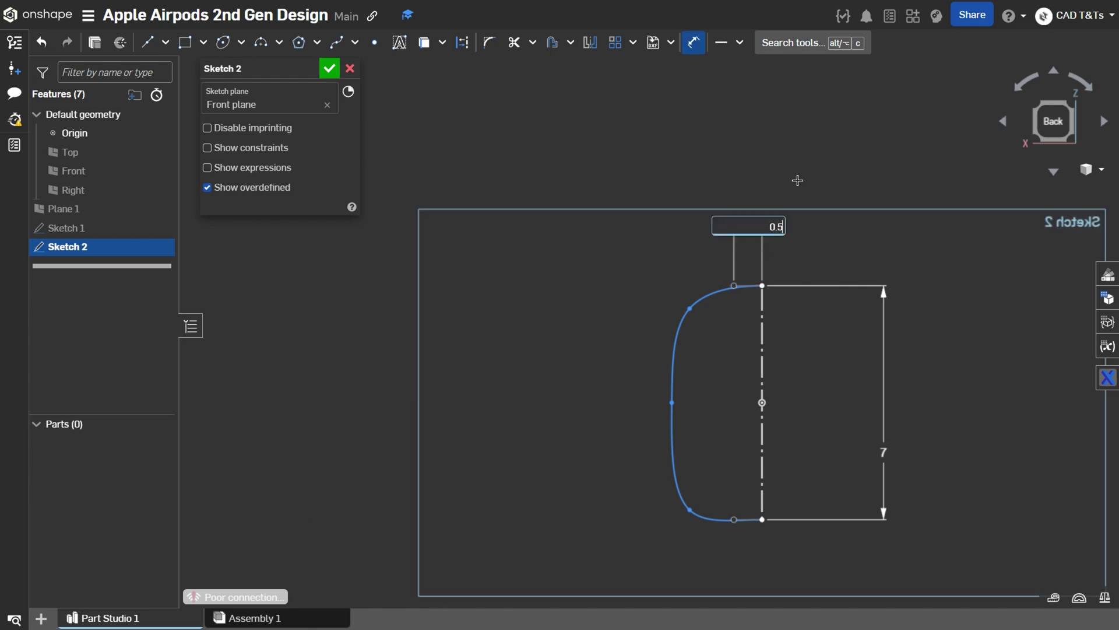
key("Return")
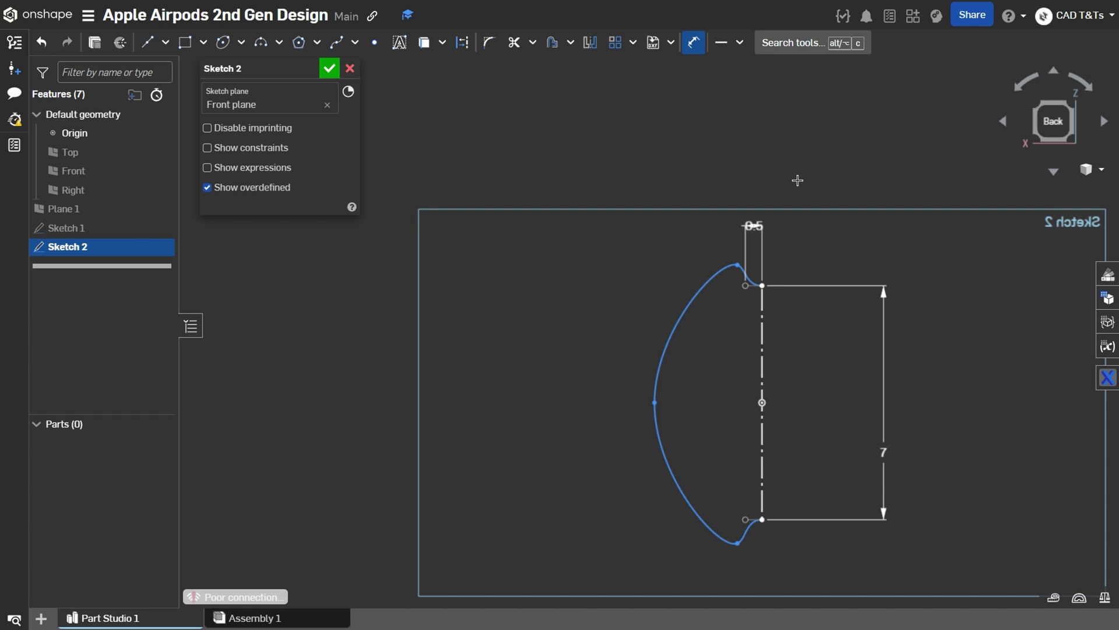
key("Escape")
left_click_drag(736, 540, 723, 498)
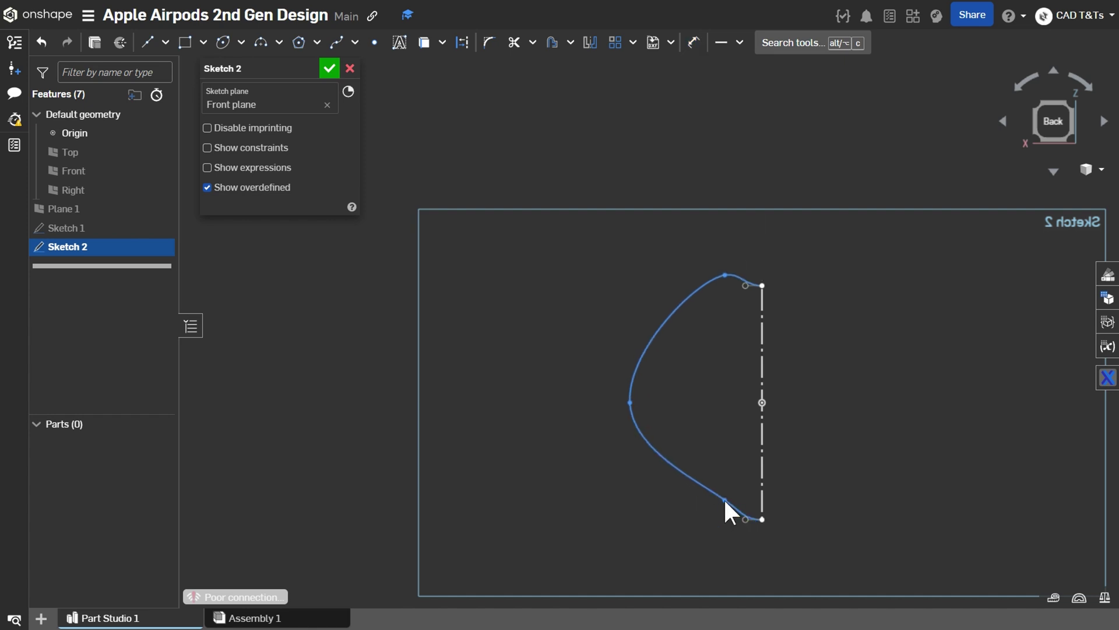
left_click_drag(724, 275, 726, 297)
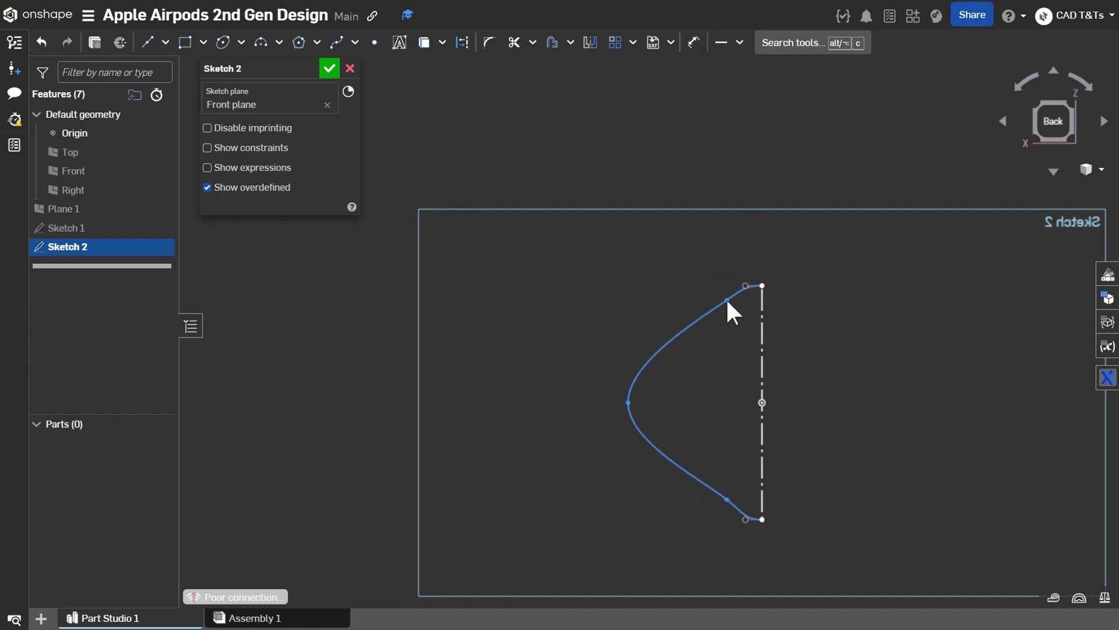
Dimension the upper and lower spline points 0.5 from the centreline's ends
key("d")
left_click(727, 300)
left_click(762, 286)
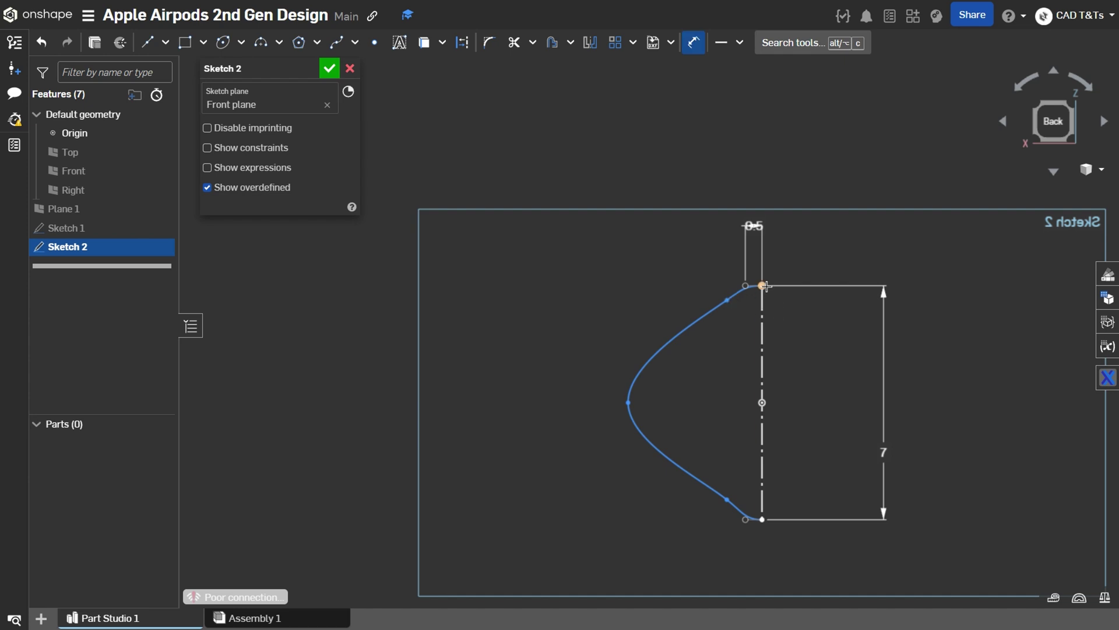
left_click(661, 296)
key("Return")
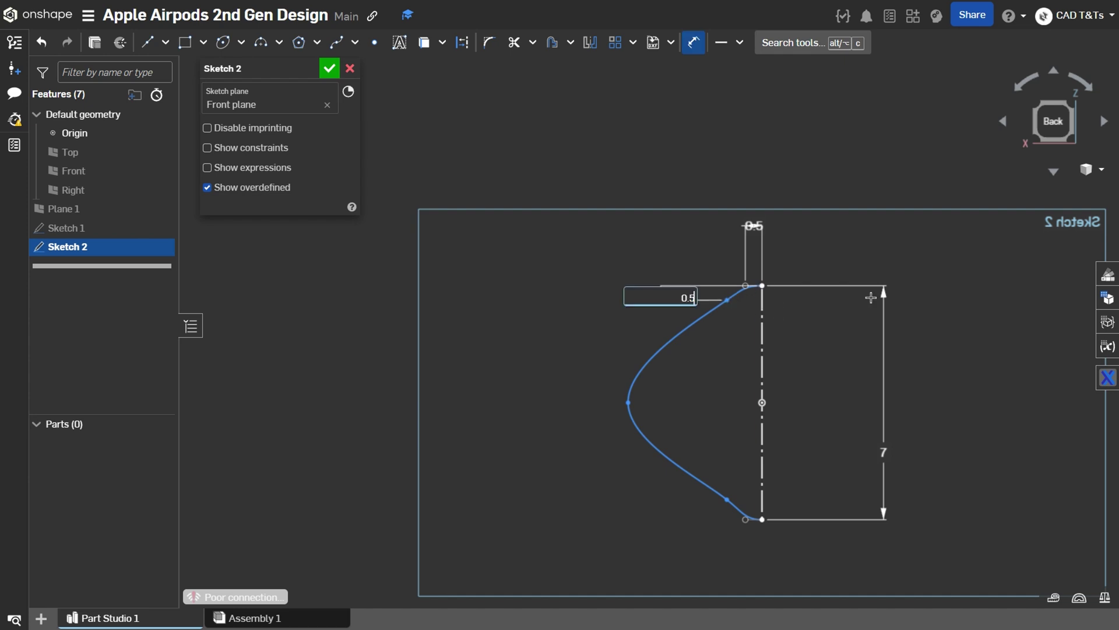
left_click(726, 499)
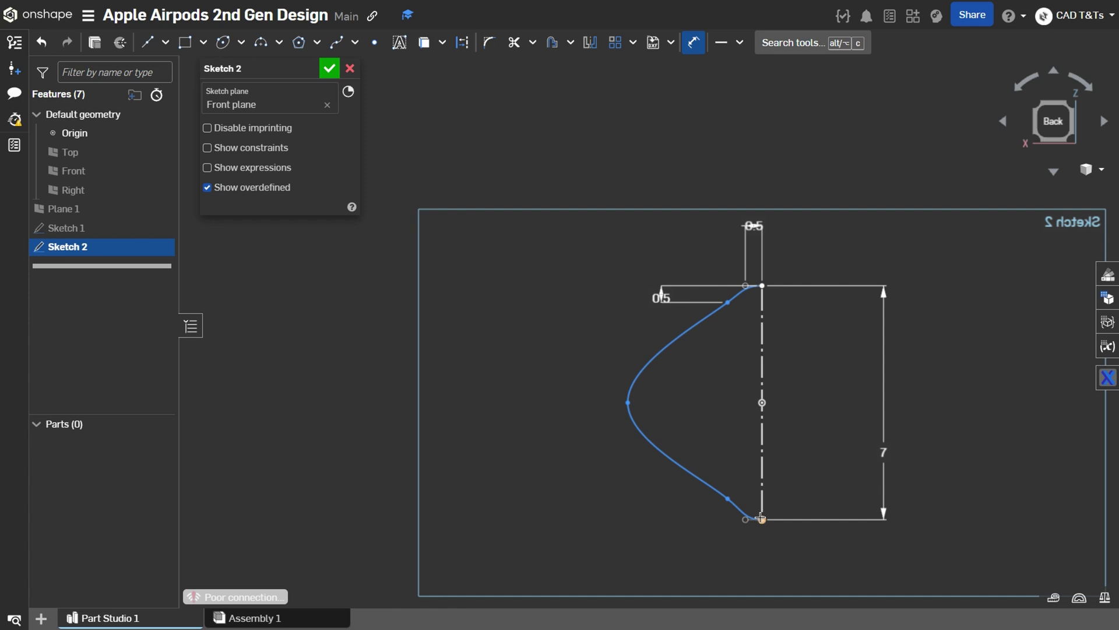
left_click(761, 519)
left_click(644, 512)
type("0.5")
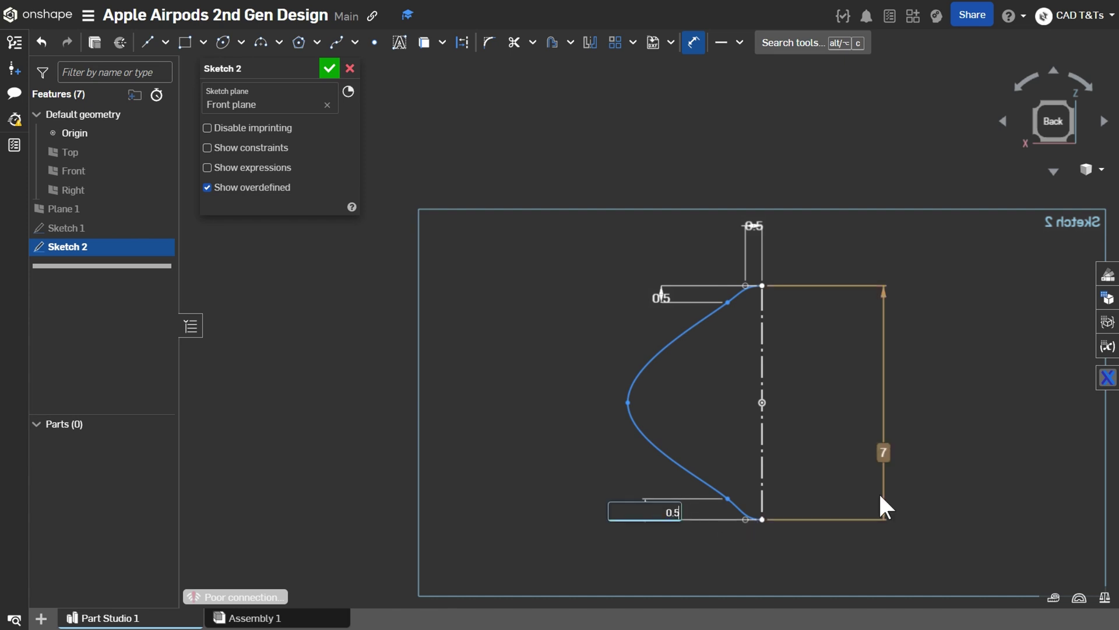
key("Return")
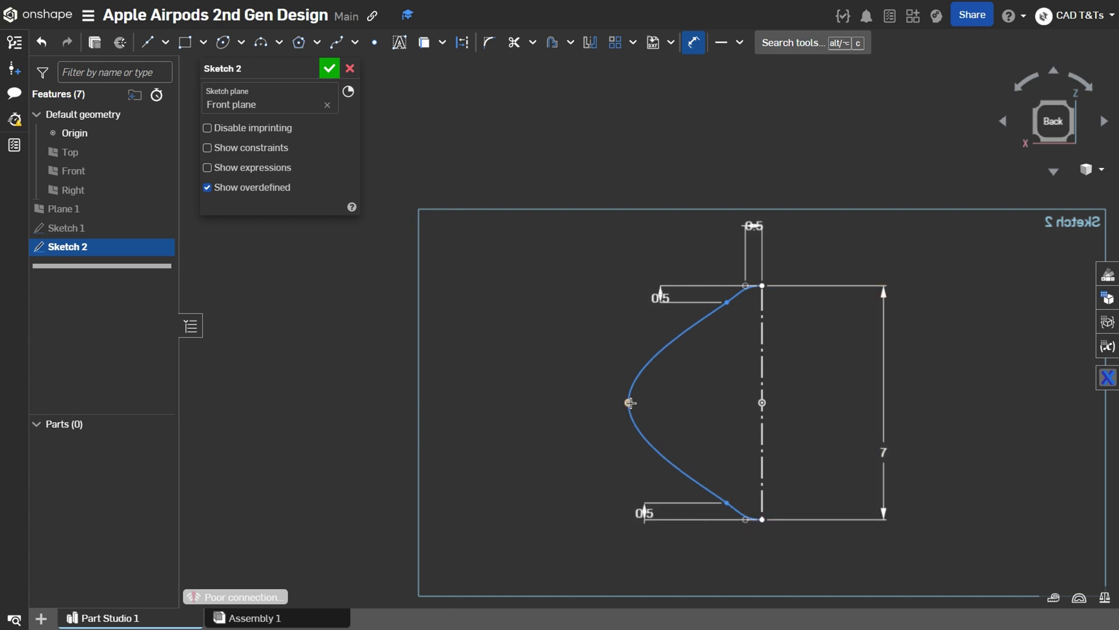
Set the profile width to 2.25 and the lower spline point 1.5 from the centreline
left_click(630, 402)
left_click(762, 370)
left_click(708, 403)
type("2.25")
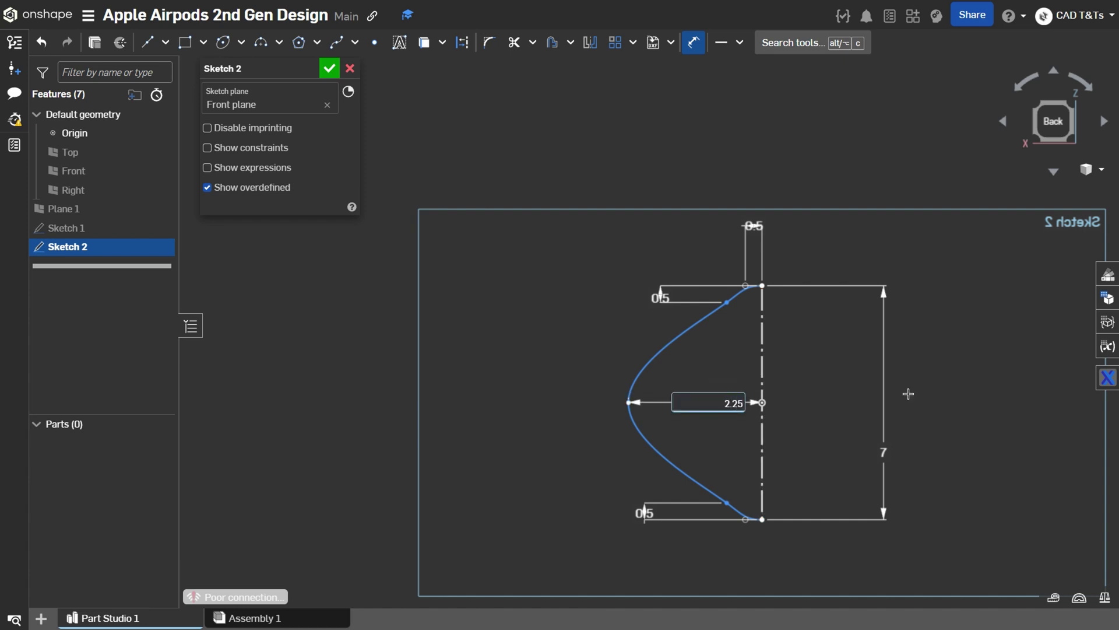
key("Return")
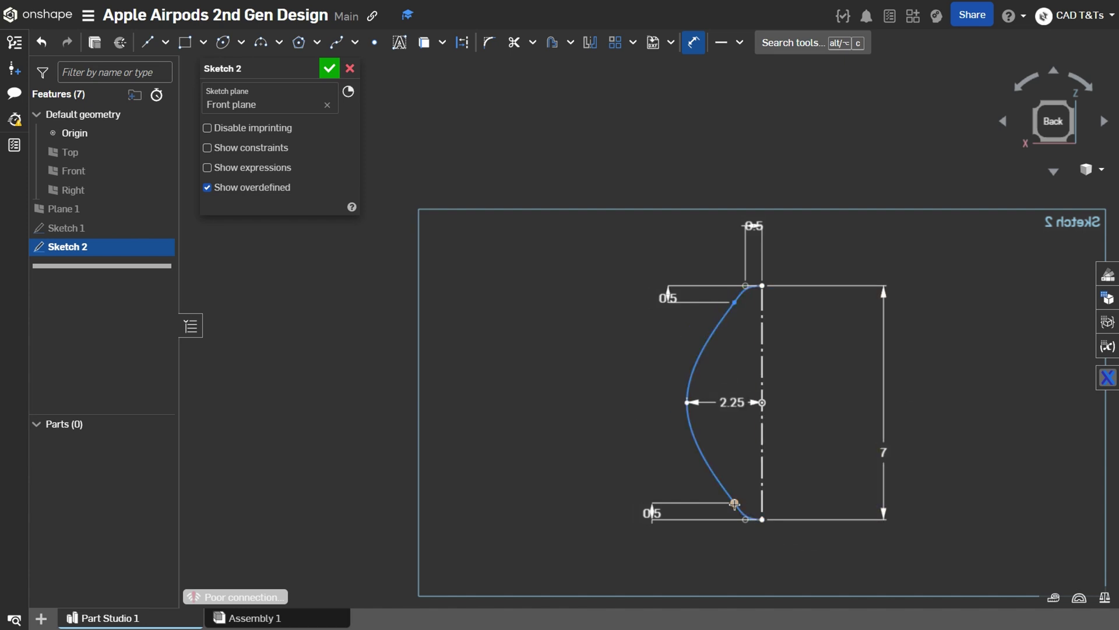
left_click(735, 503)
left_click(761, 472)
left_click(747, 479)
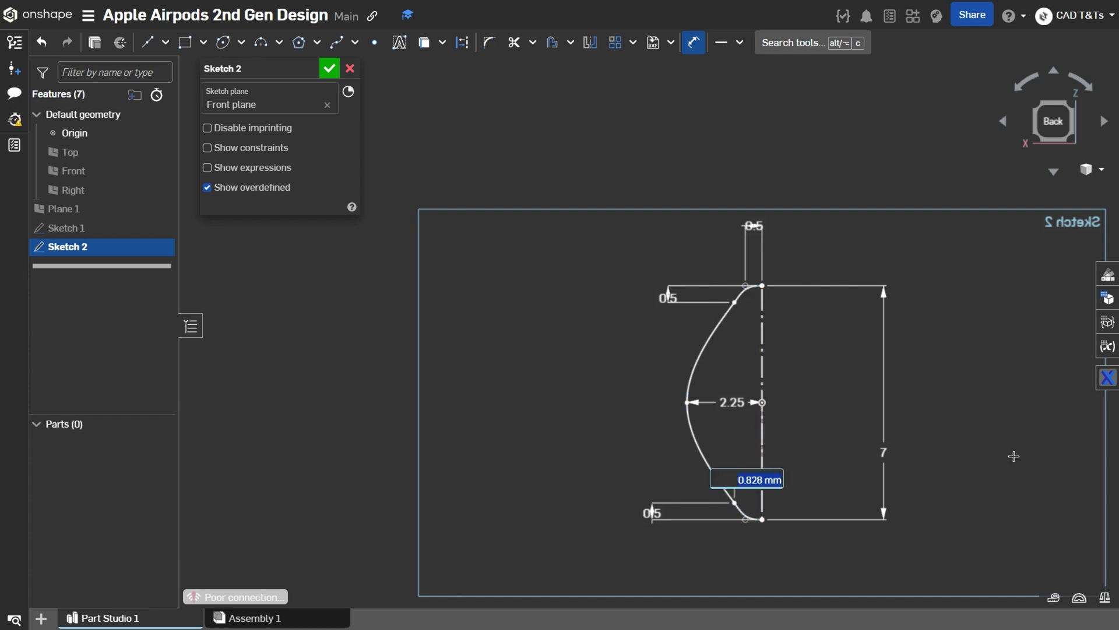
type("1.5")
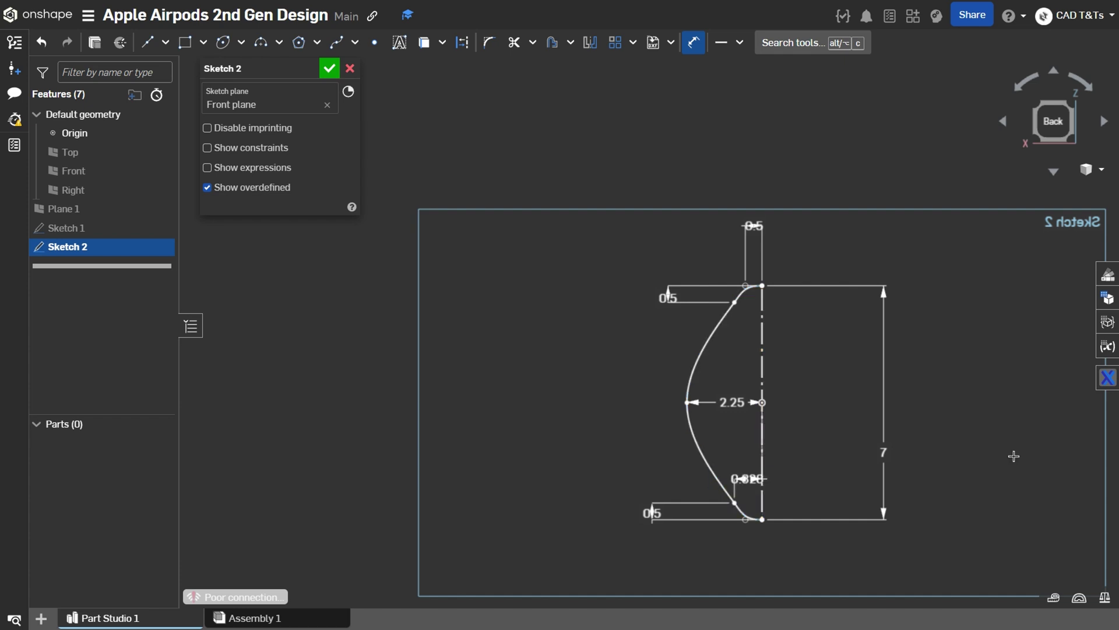
key("Return")
key("Escape")
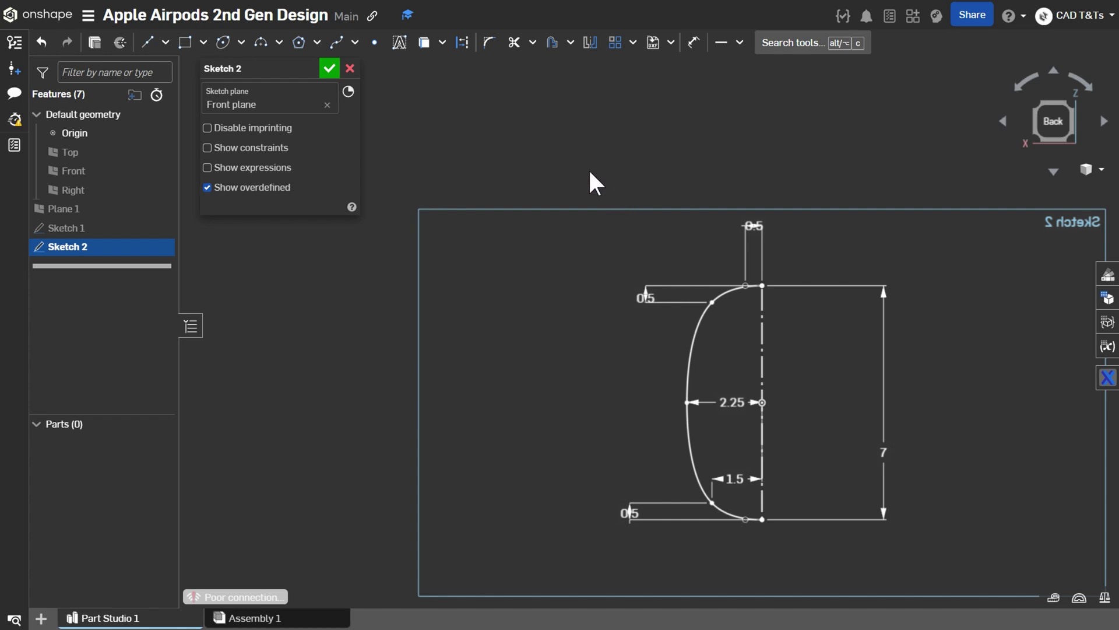
Mirror the spline across the centreline to close the outline
left_click(589, 43)
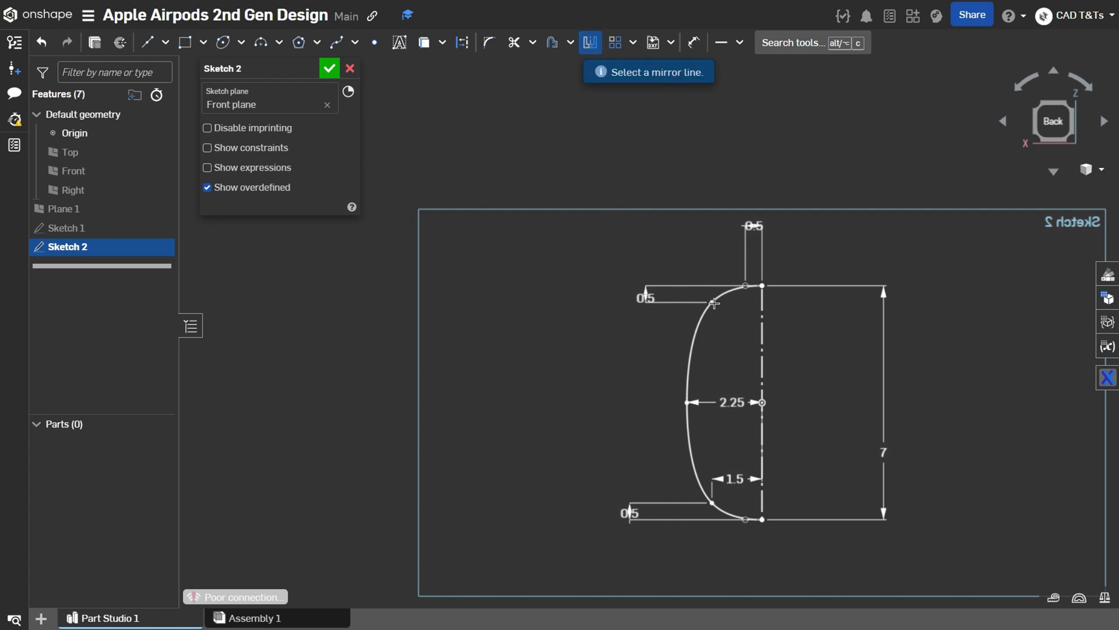
left_click(763, 334)
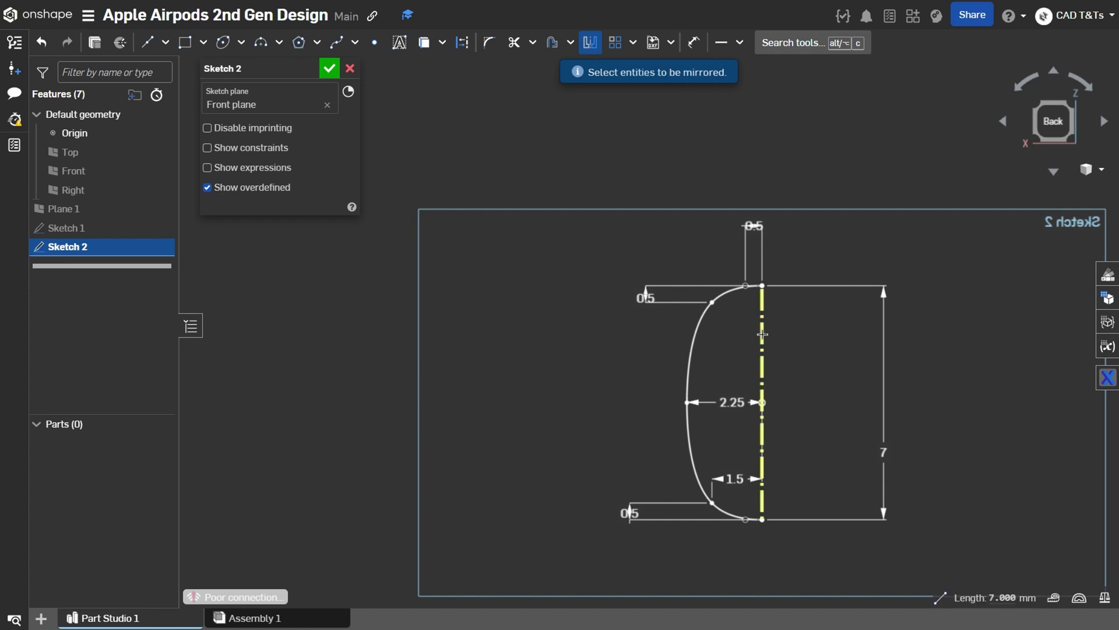
left_click(698, 332)
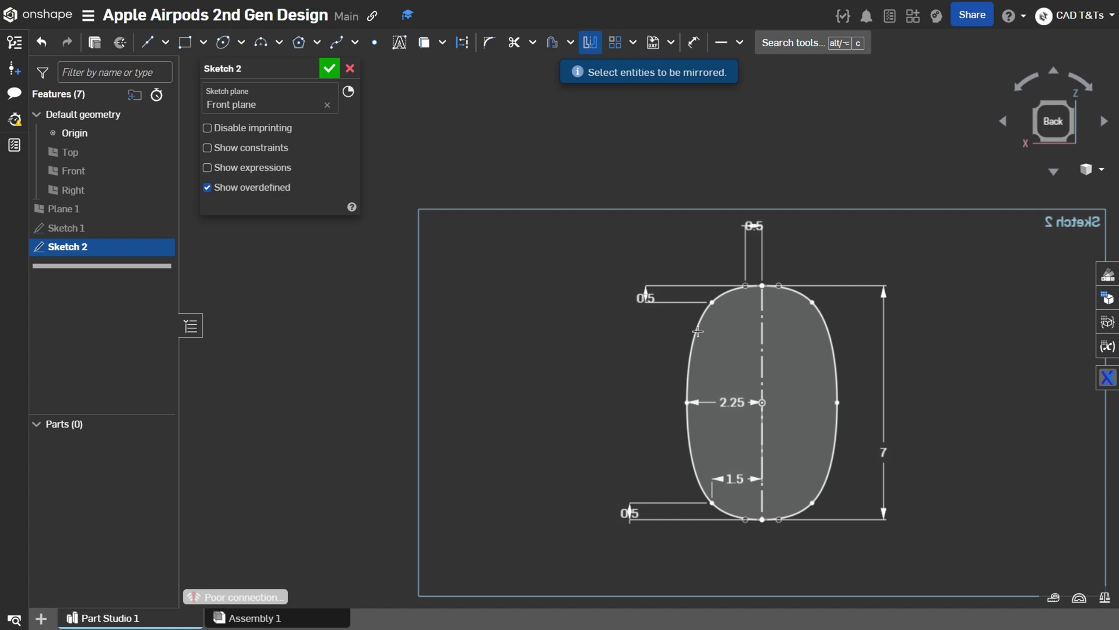
key("Escape")
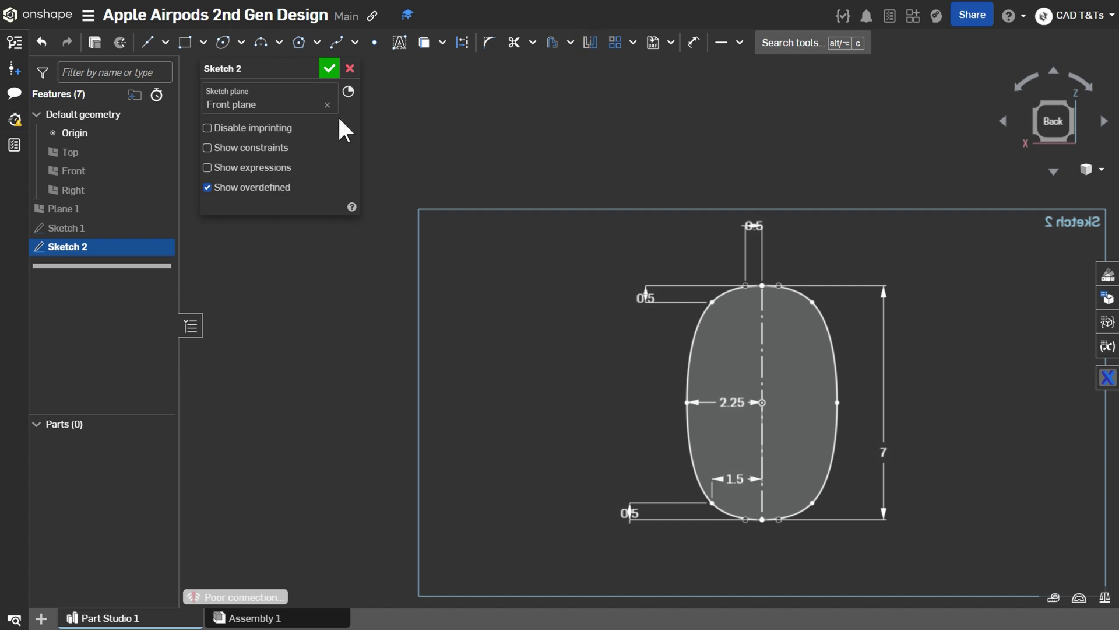
Finish Sketch 2, switch to the isometric view and show Sketch 1 again
left_click(330, 69)
scroll(562, 269, "down", 3)
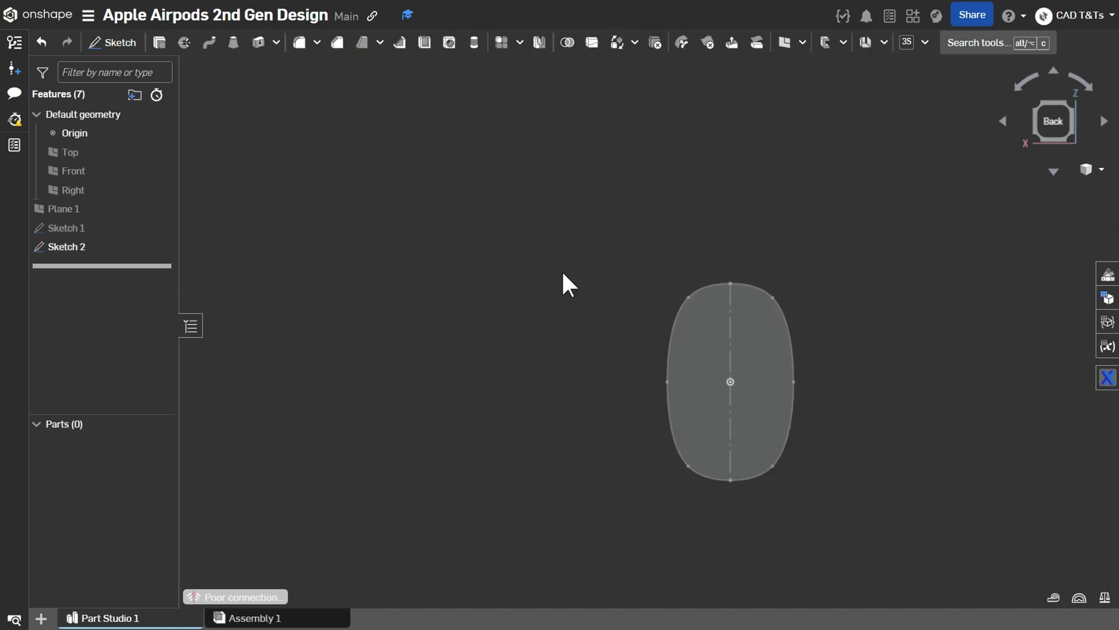
key("shift+7")
left_click(155, 228)
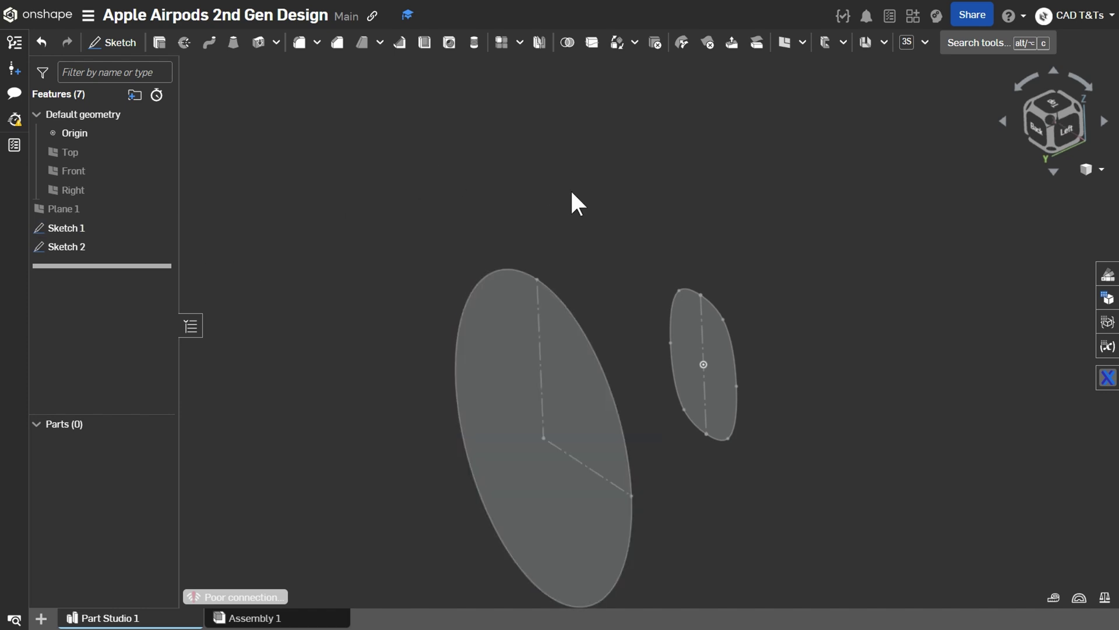
Select Sketch 1 and Sketch 2 as the surface loft profiles
scroll(570, 193, "down", 1)
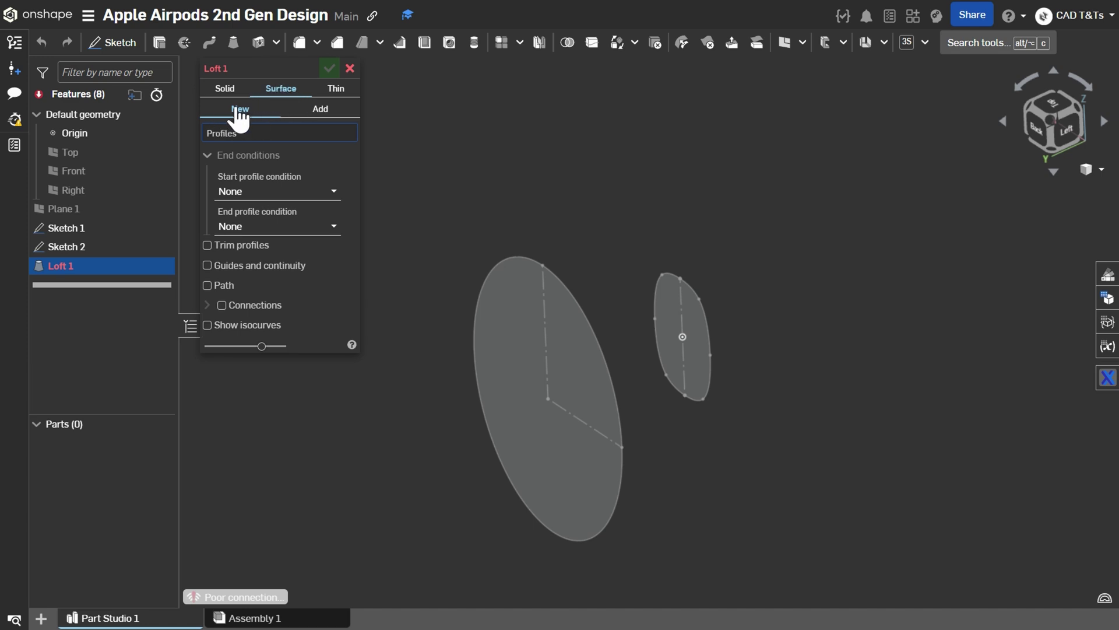
left_click(87, 226)
left_click(87, 244)
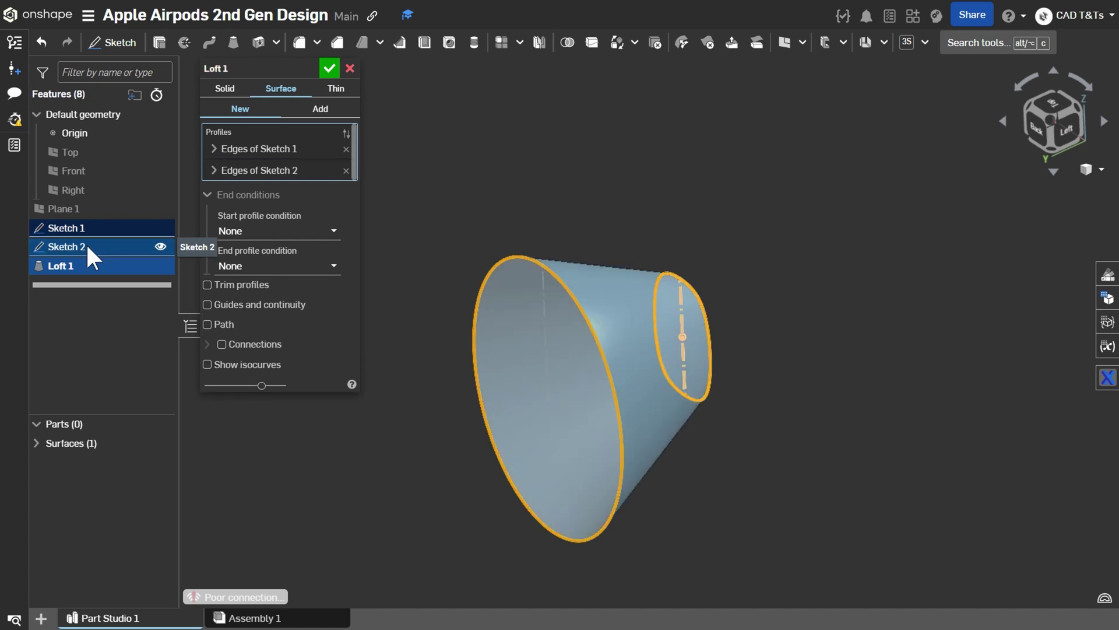
key("shift+3")
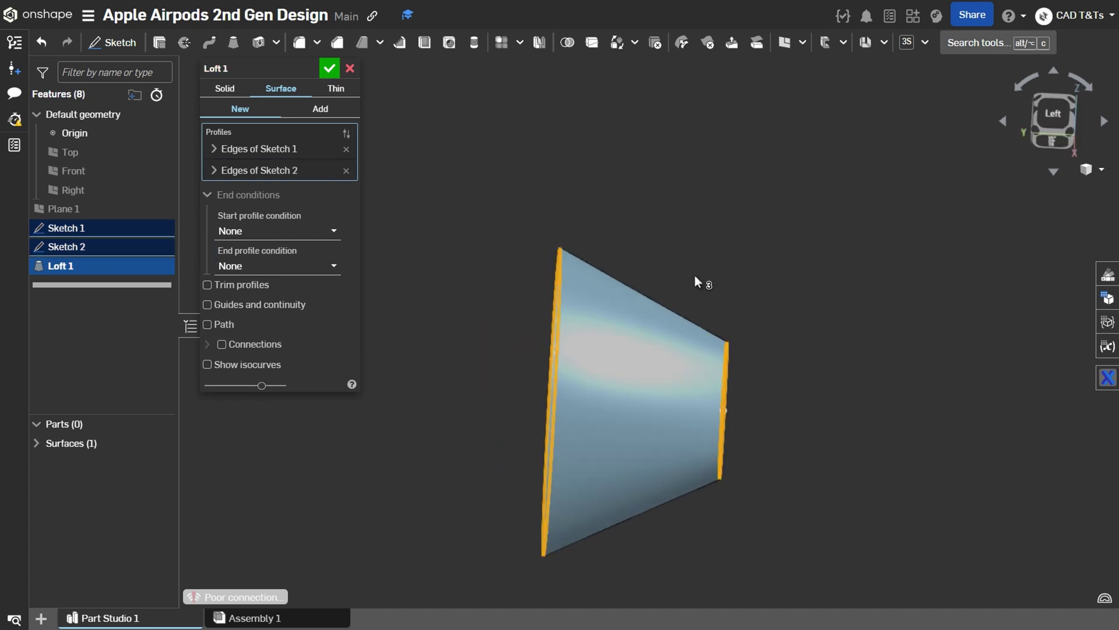
key("shift+7")
key("shift+3")
Show 6 isocurves on the loft preview
left_click(206, 364)
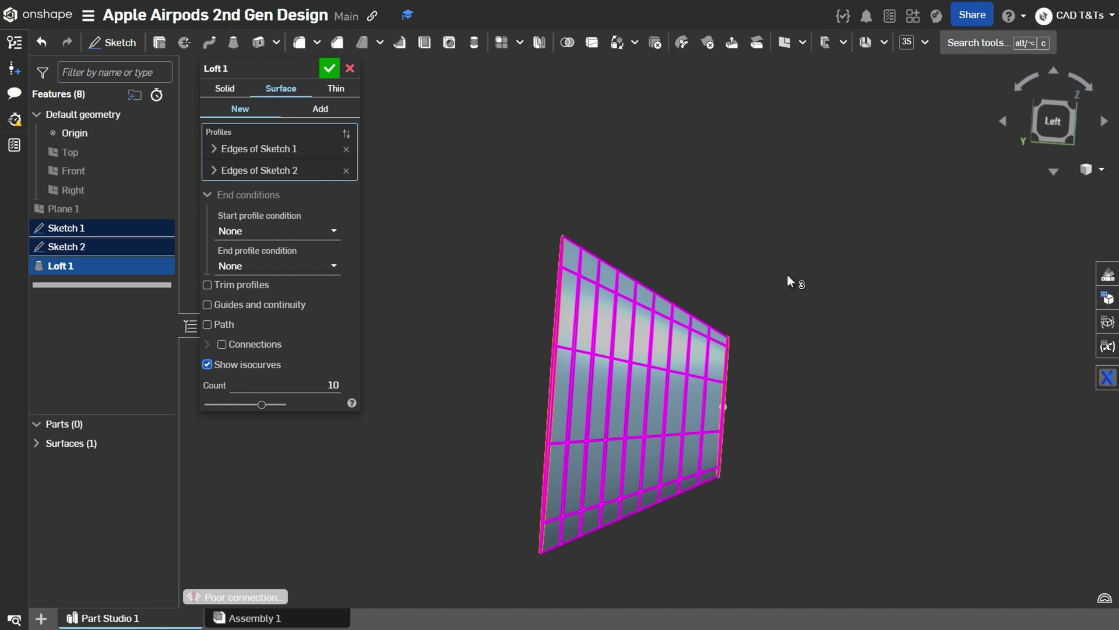
left_click(319, 382)
type("6")
left_click(444, 320)
key("shift+7")
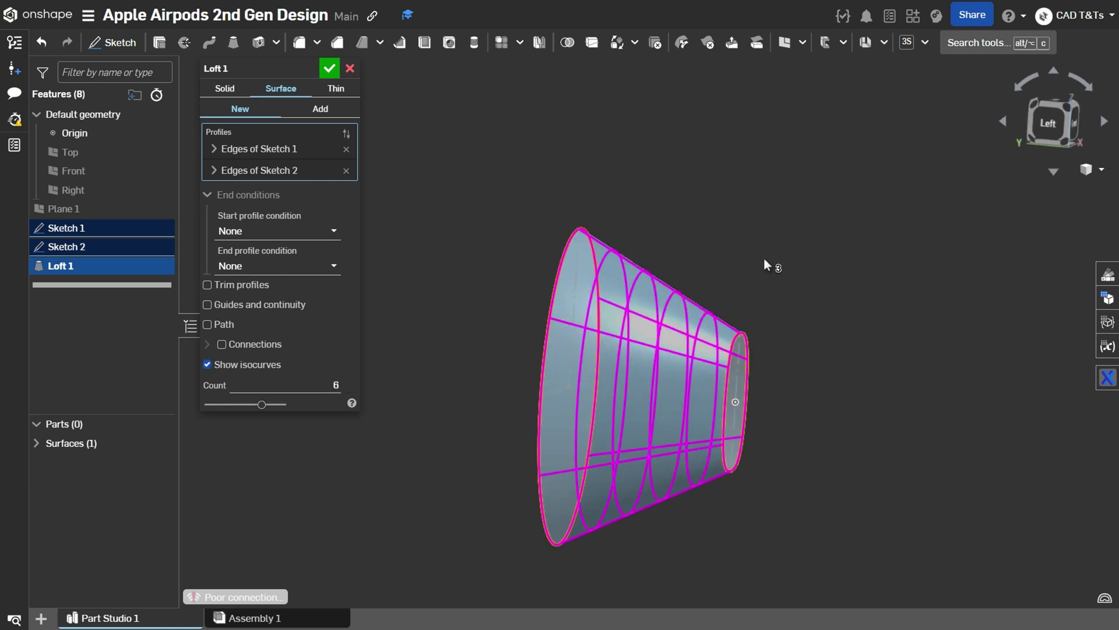
Make the loft start normal to its profile with a magnitude of 1.25
key("shift+3")
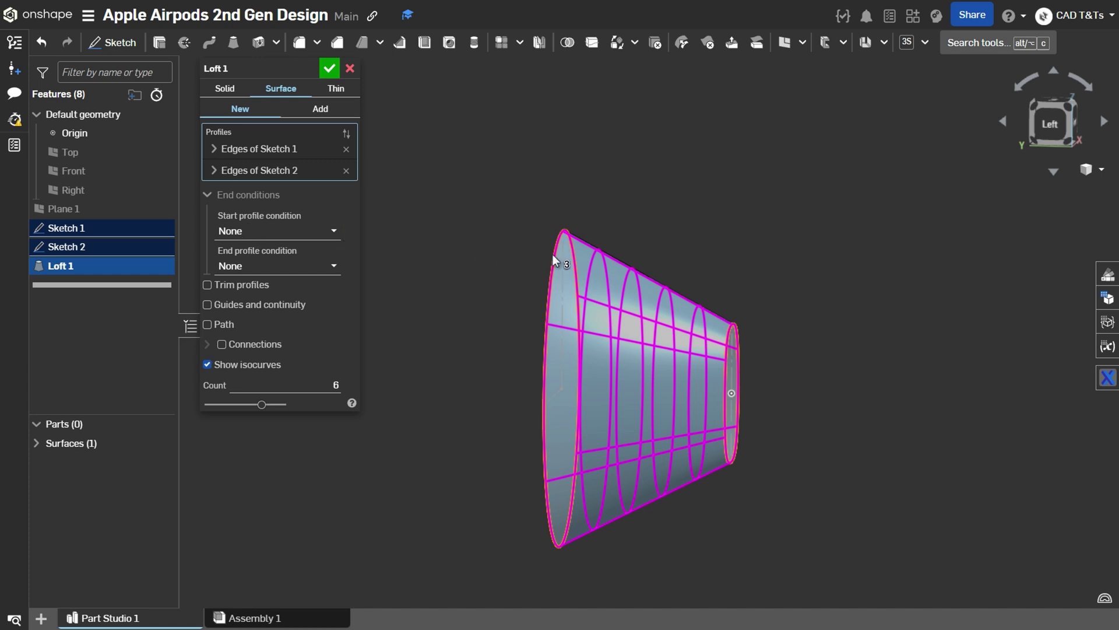
left_click(335, 234)
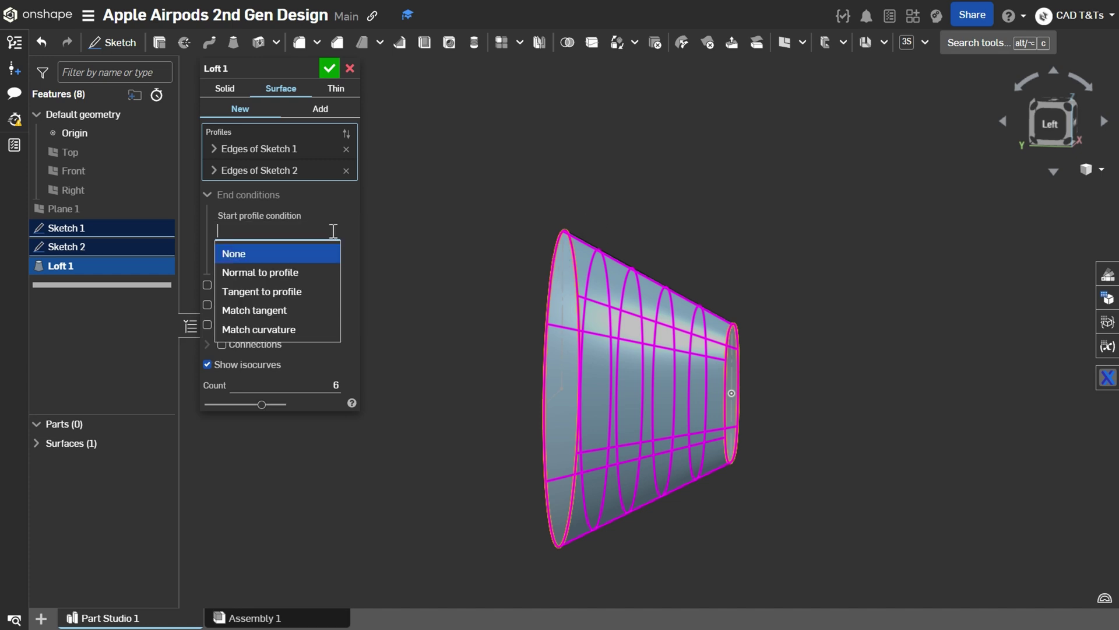
left_click(268, 273)
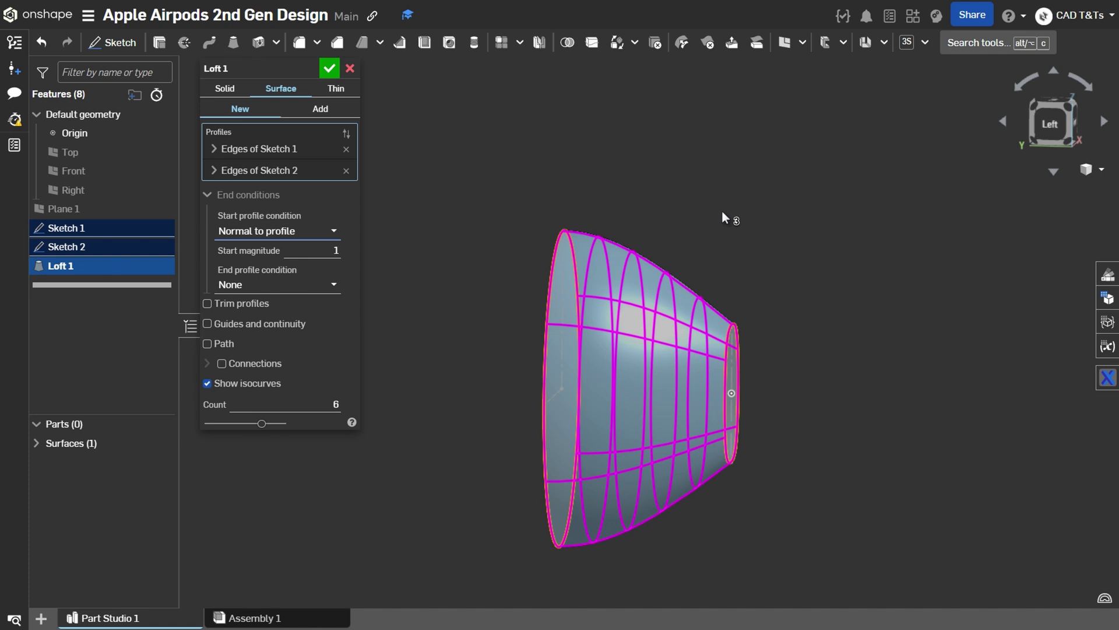
key("shift+3")
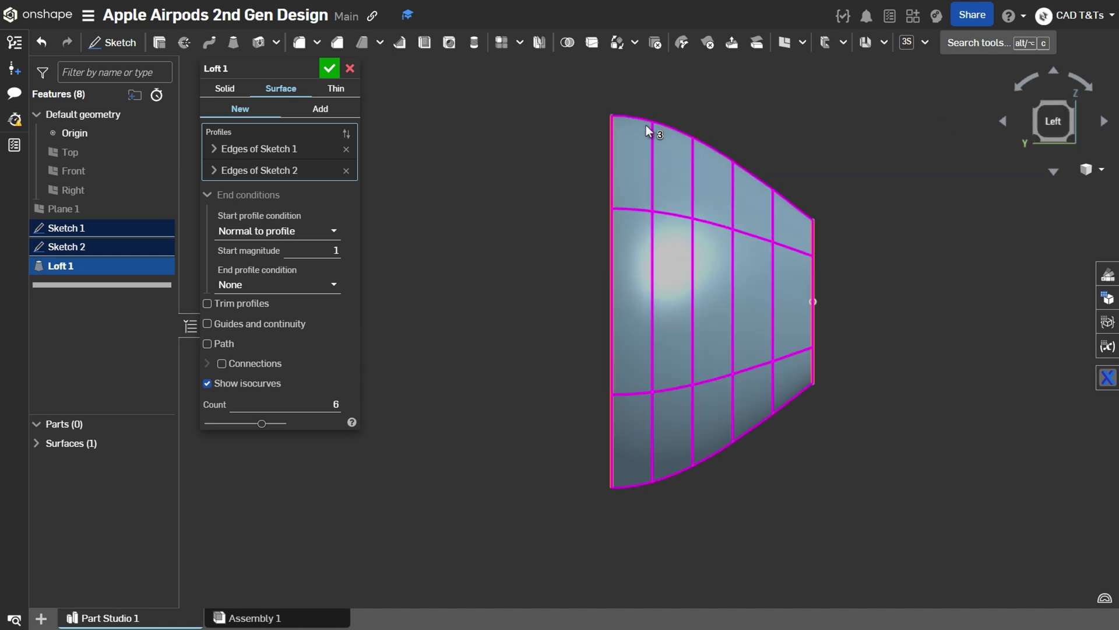
left_click(322, 252)
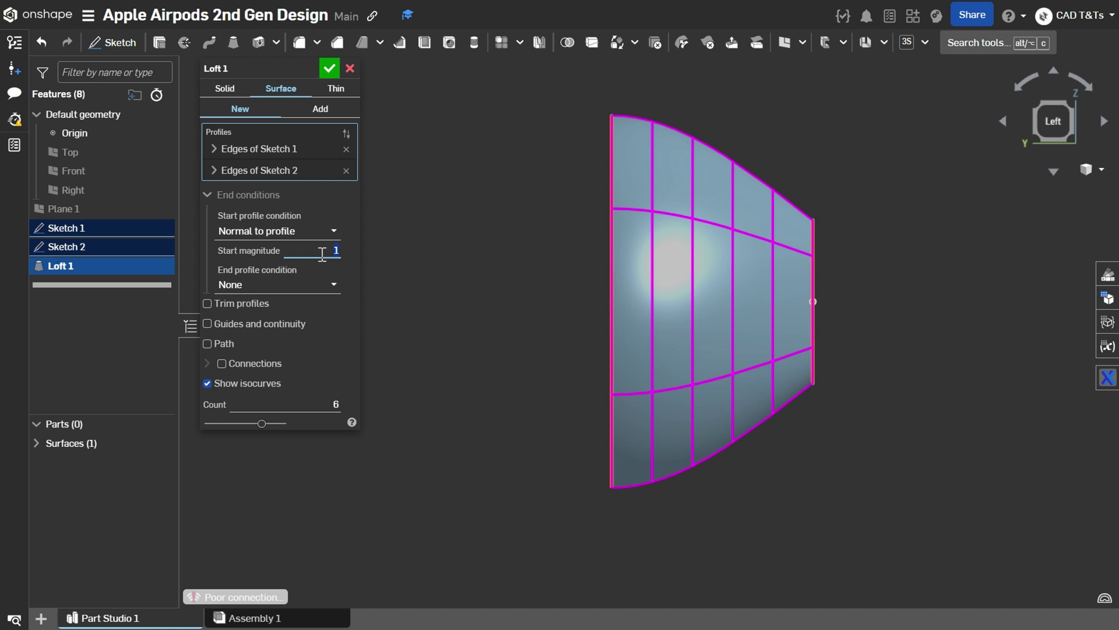
type("1.25")
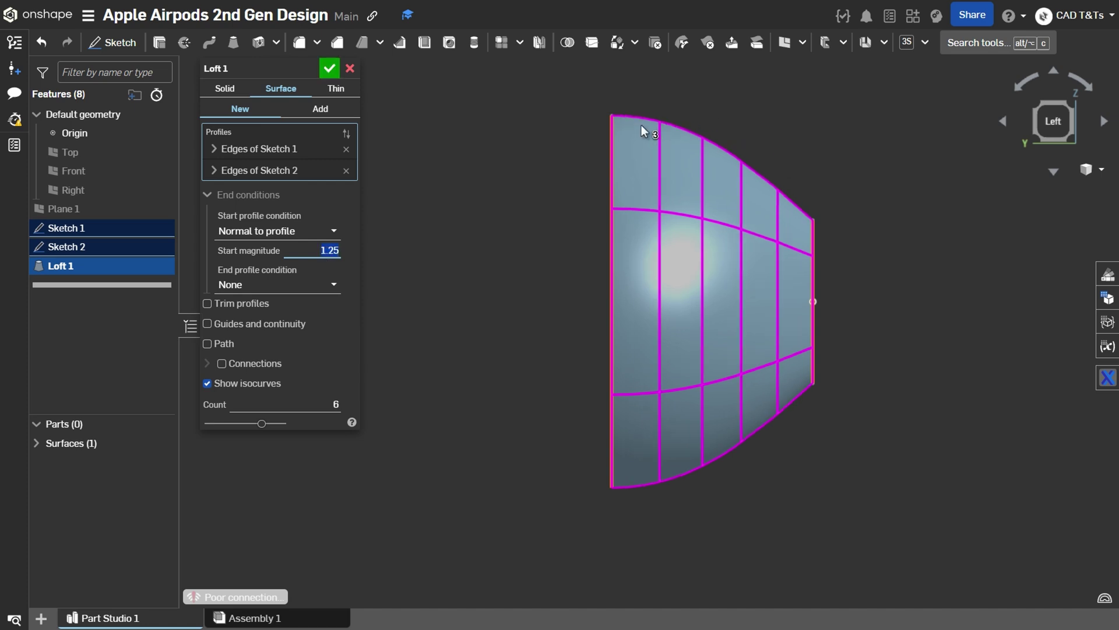
Make the loft end tangent to its profile at magnitude 0.2 and create Loft 1
left_click(276, 285)
left_click(303, 344)
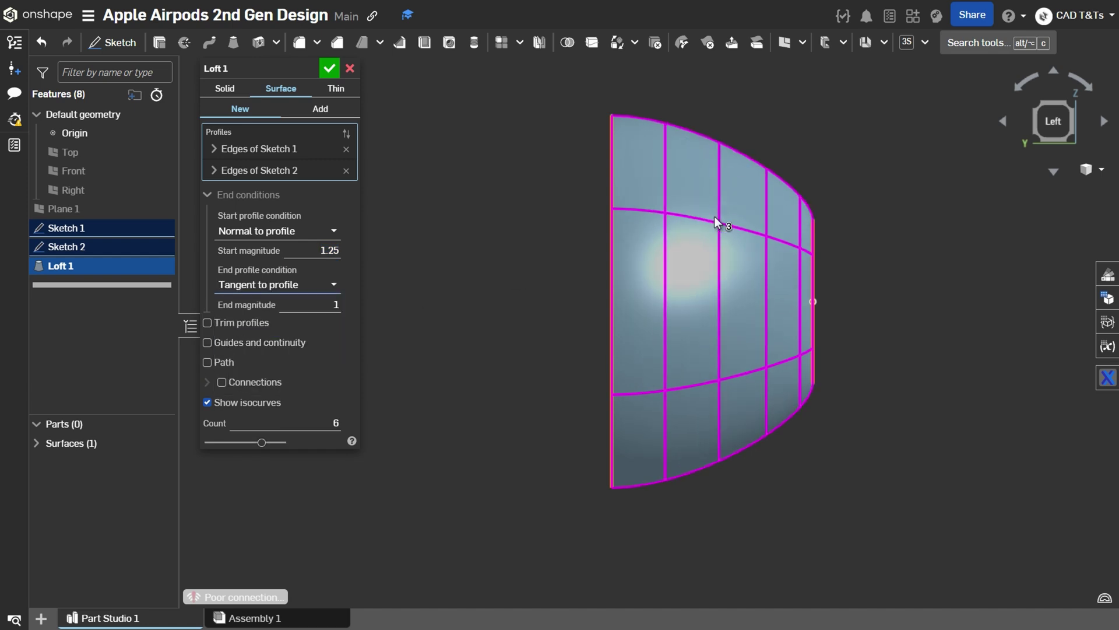
left_click_drag(821, 217, 818, 229)
scroll(818, 229, "up", 5)
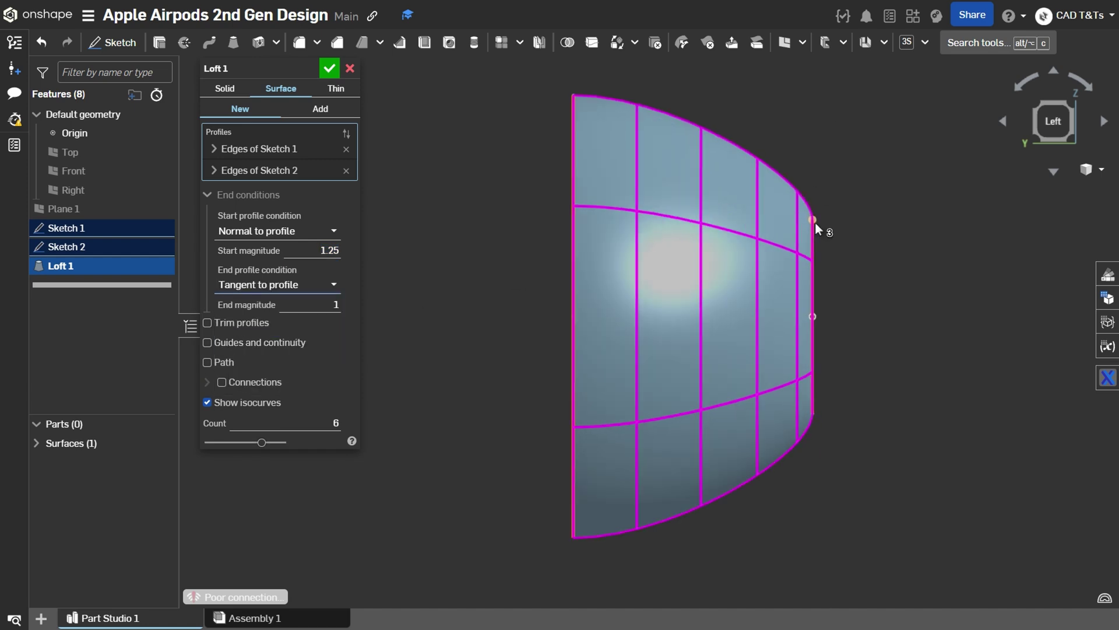
scroll(939, 224, "down", 3)
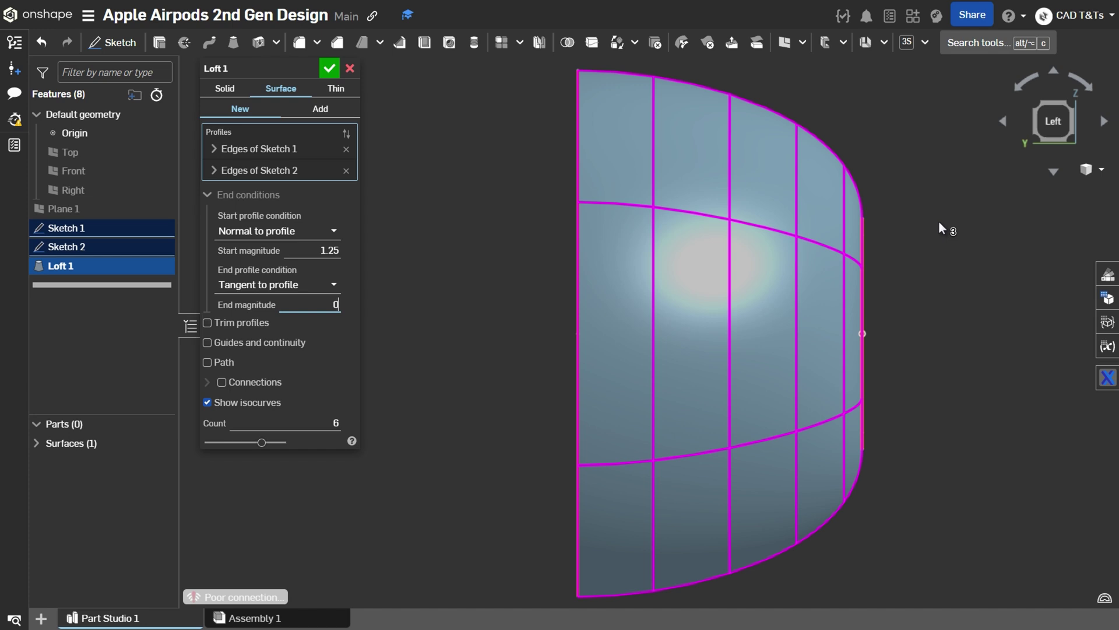
key("Tab")
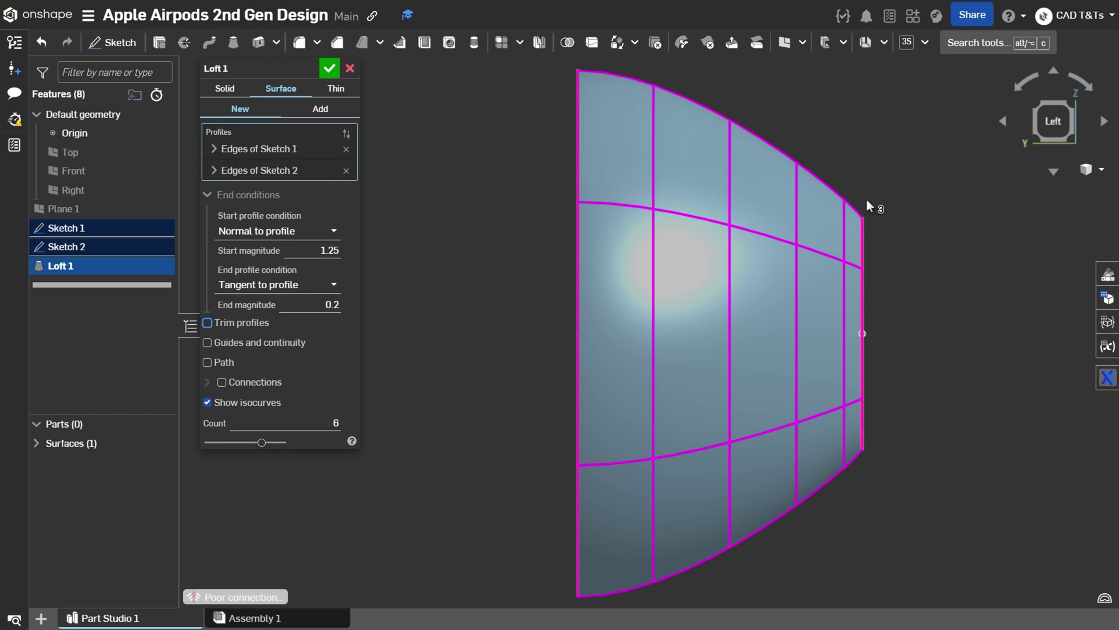
key("Return")
right_click_drag(410, 180, 688, 209)
left_click(1079, 597)
left_click(1020, 542)
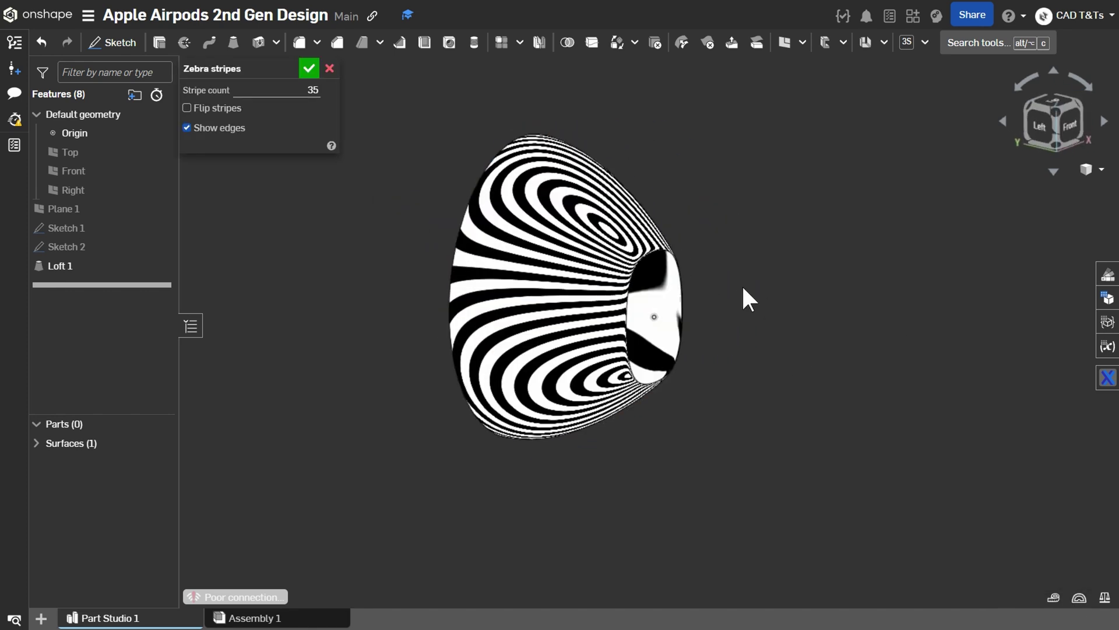
mouse_move(743, 287)
right_mouse_down()
mouse_move(699, 304)
mouse_move(746, 291)
right_mouse_up()
left_click(1080, 597)
left_click(1026, 542)
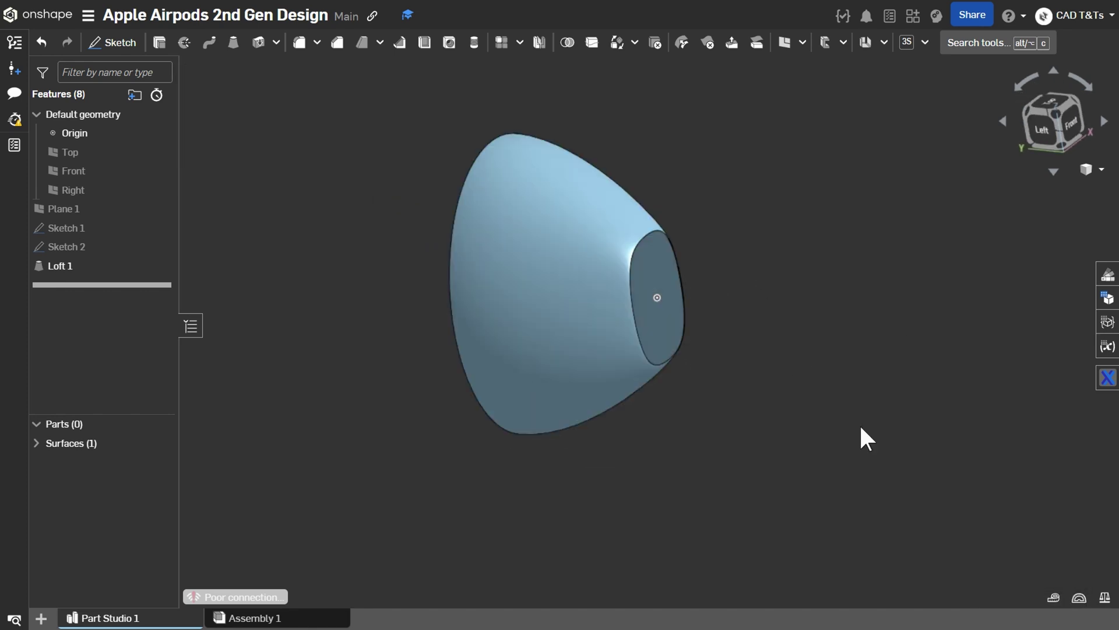
key("shift+Right")
key("shift+Right")
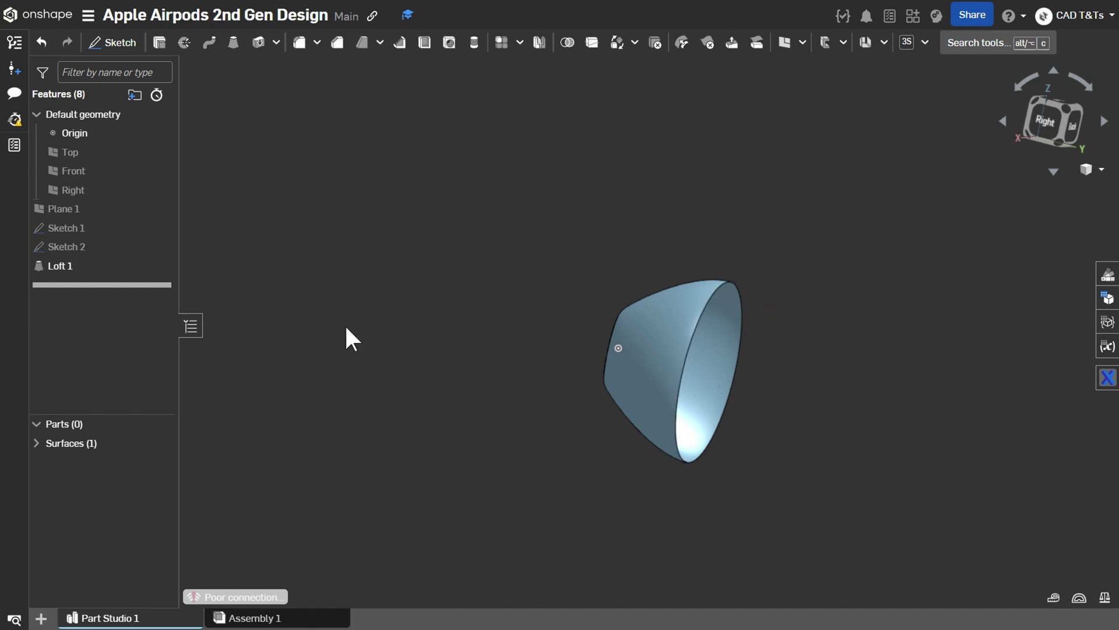
Start Sketch 3 on Plane 1 and project Sketch 1's ellipses into it with U
left_click(76, 210)
scroll(407, 210, "down", 5)
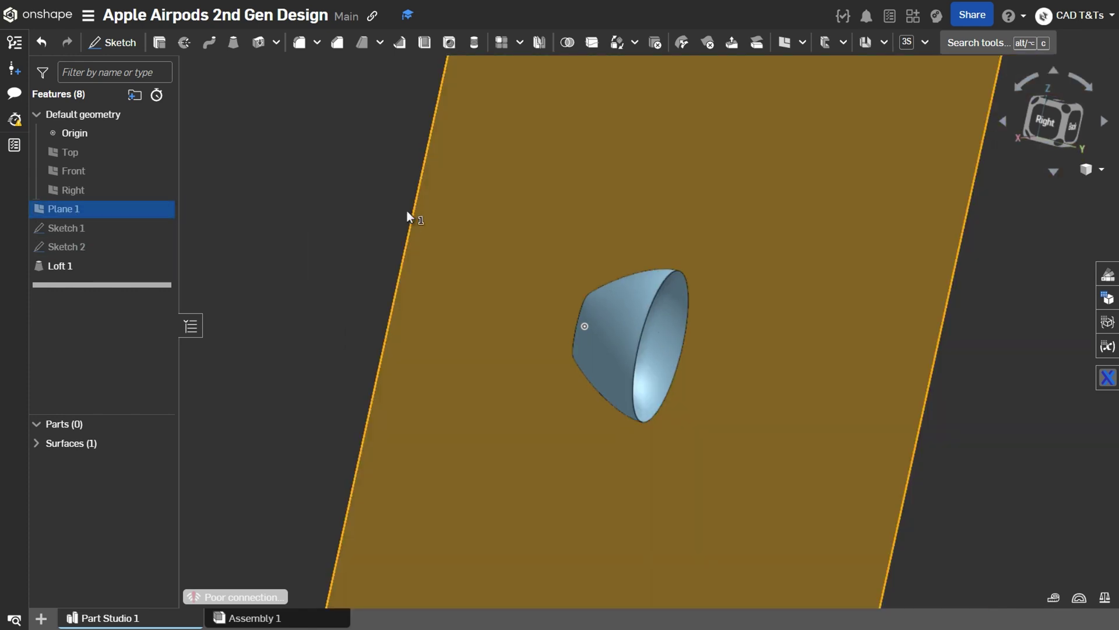
left_click(120, 43)
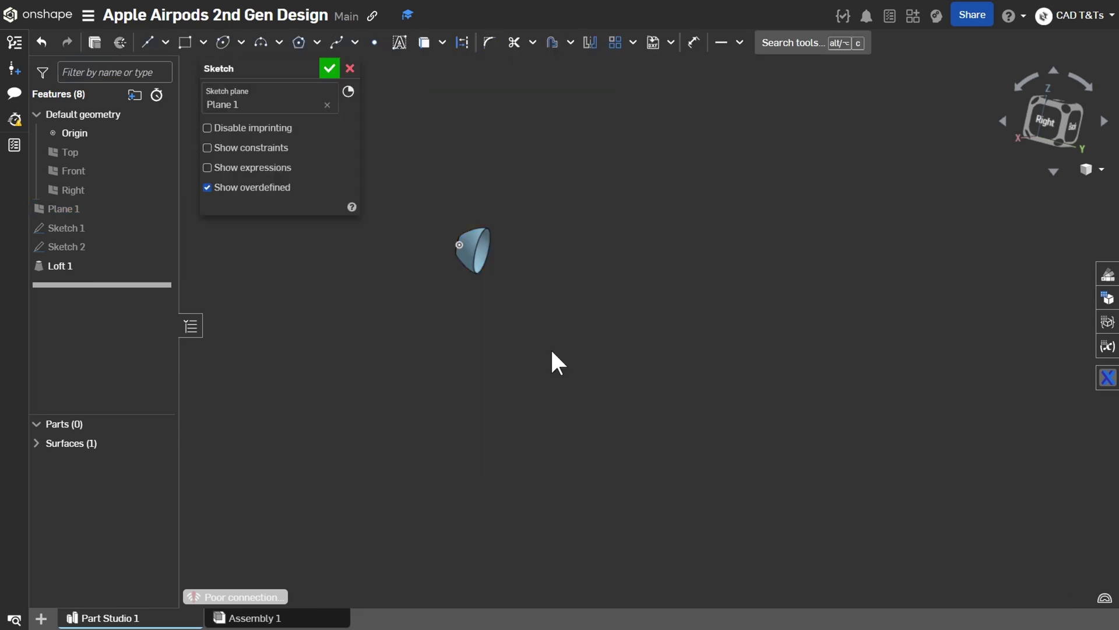
key("n")
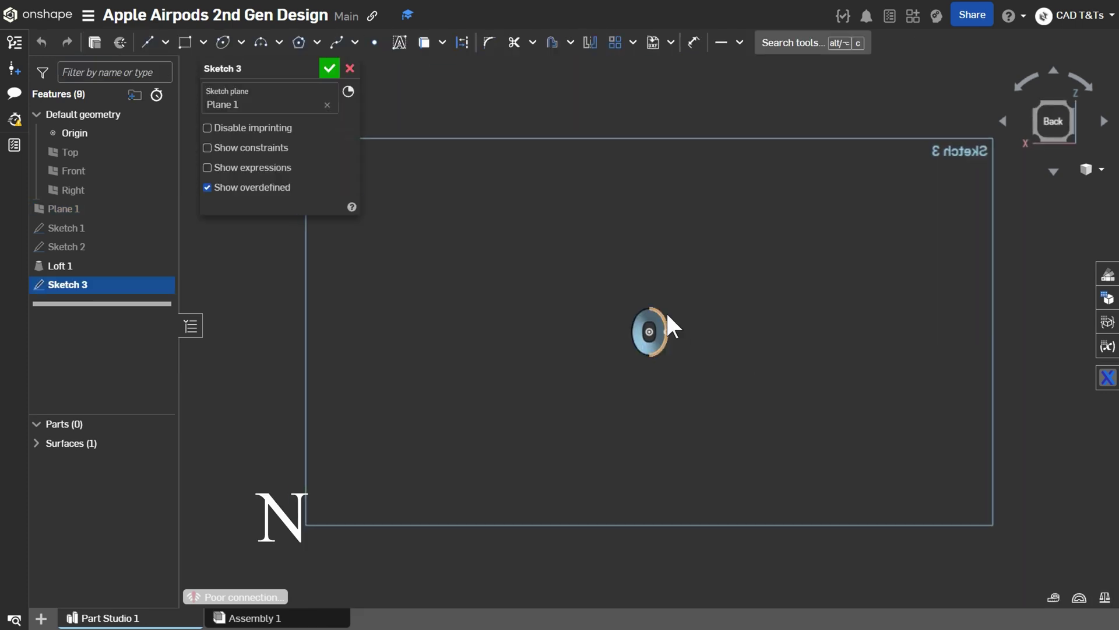
scroll(666, 315, "up", 3)
left_click(112, 227)
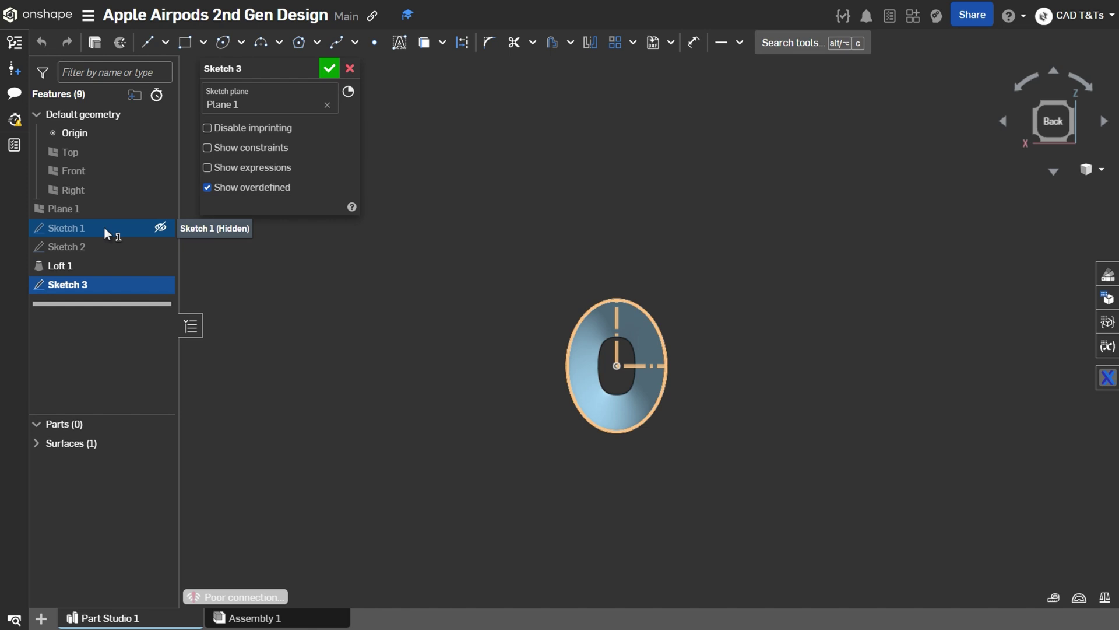
key("u")
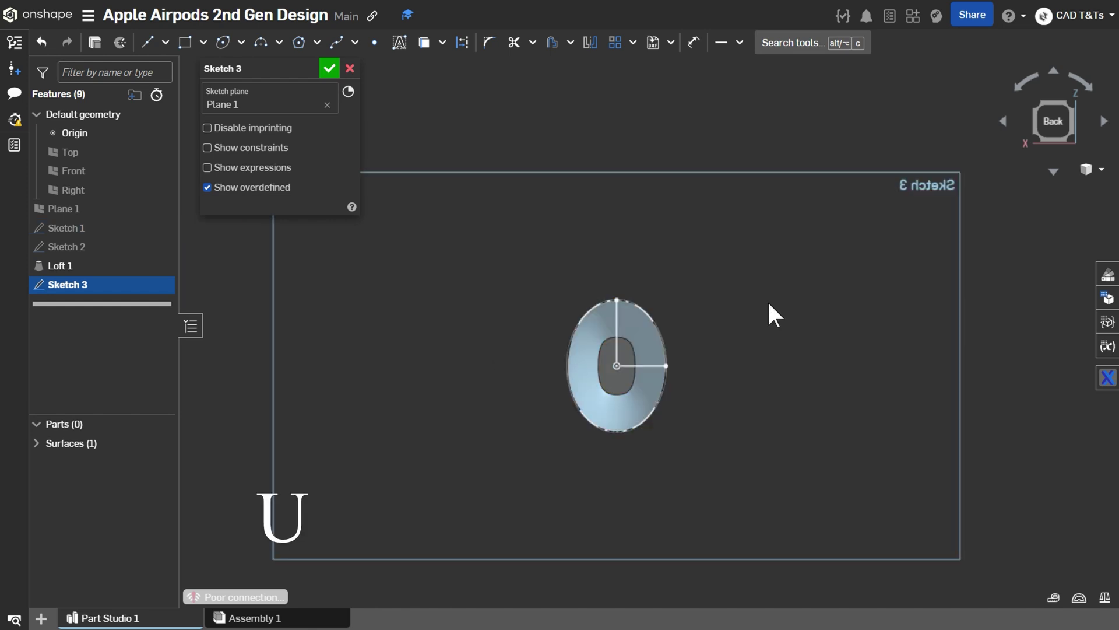
Convert the vertical and horizontal centre lines to construction geometry
scroll(718, 350, "up", 3)
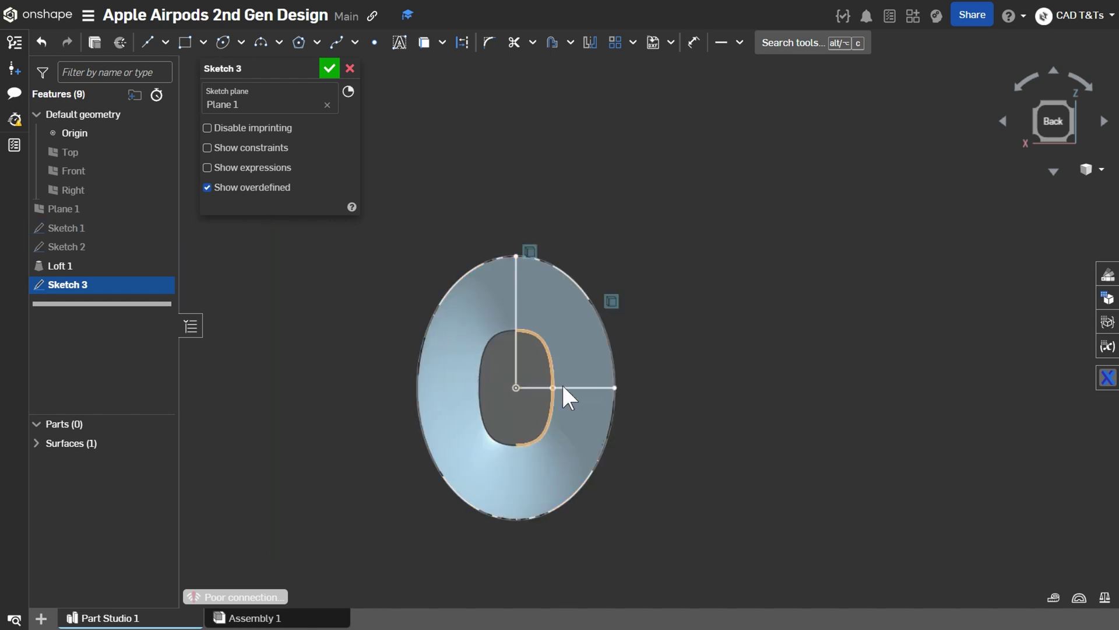
left_click(515, 310)
key("q")
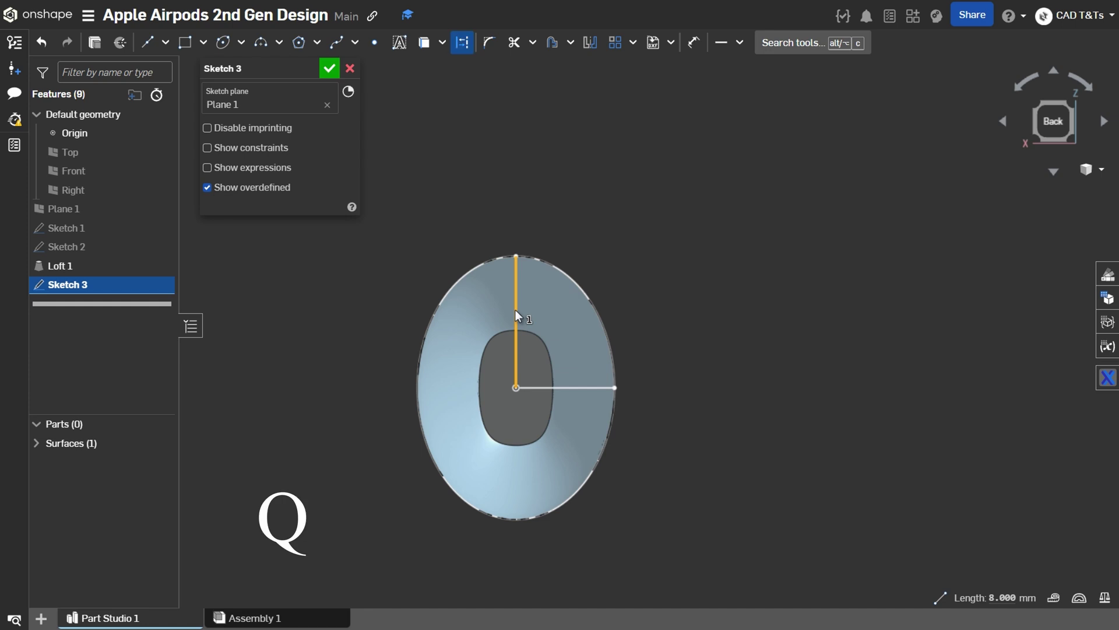
left_click(594, 387)
key("q")
Draw a line from the origin to the ellipse's left edge, trim the lower ellipse half, and finish the sketch
key("l")
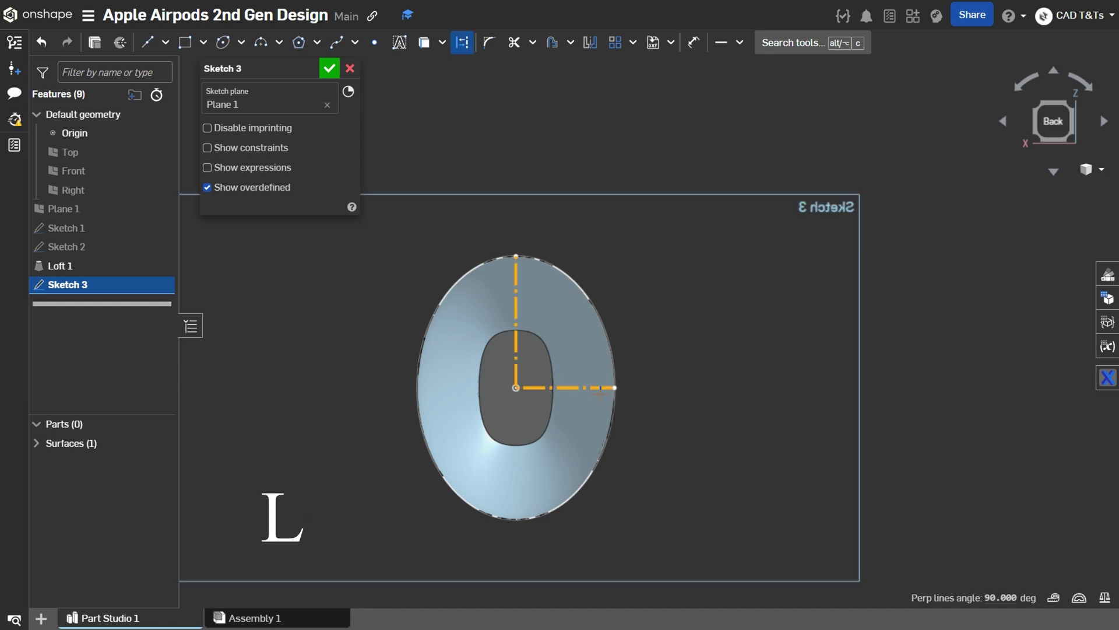
left_click(517, 387)
left_click(417, 388)
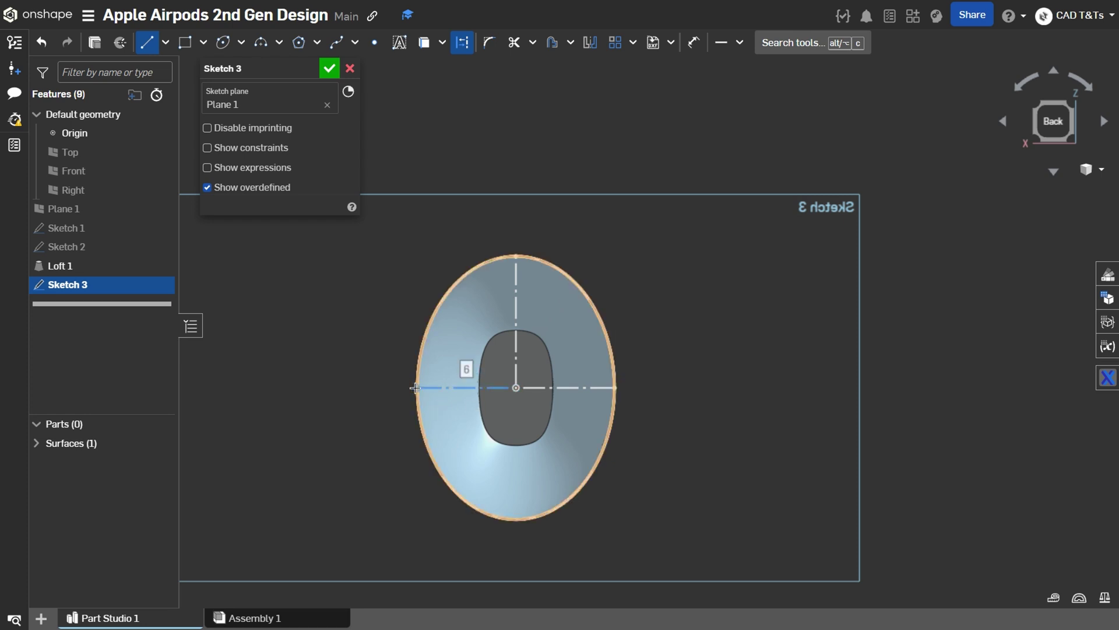
key("Escape")
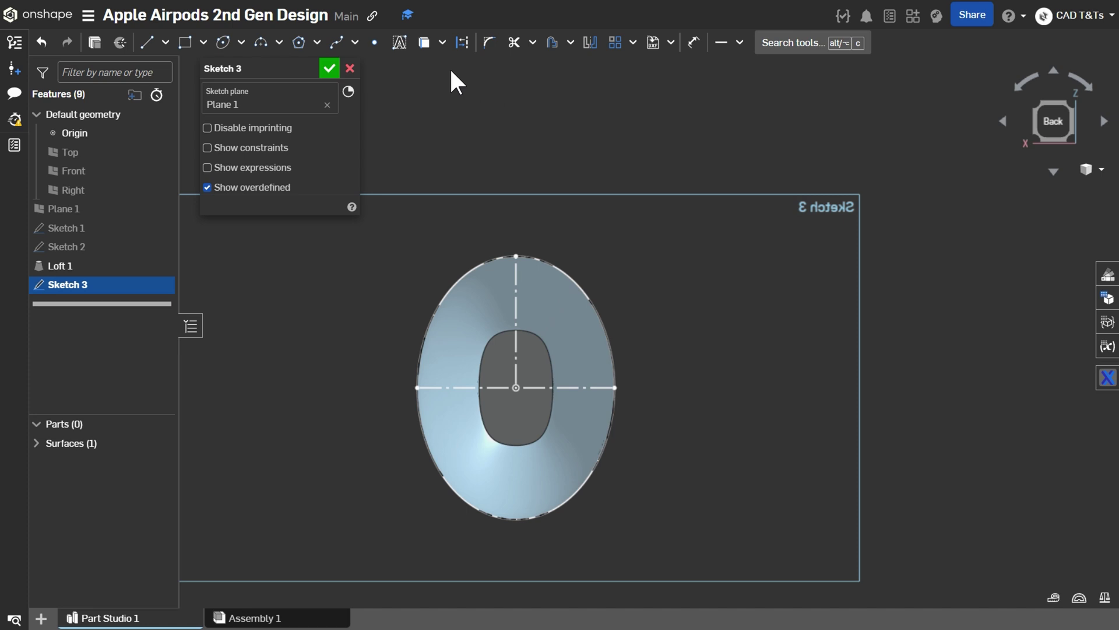
left_click(514, 43)
left_click(597, 454)
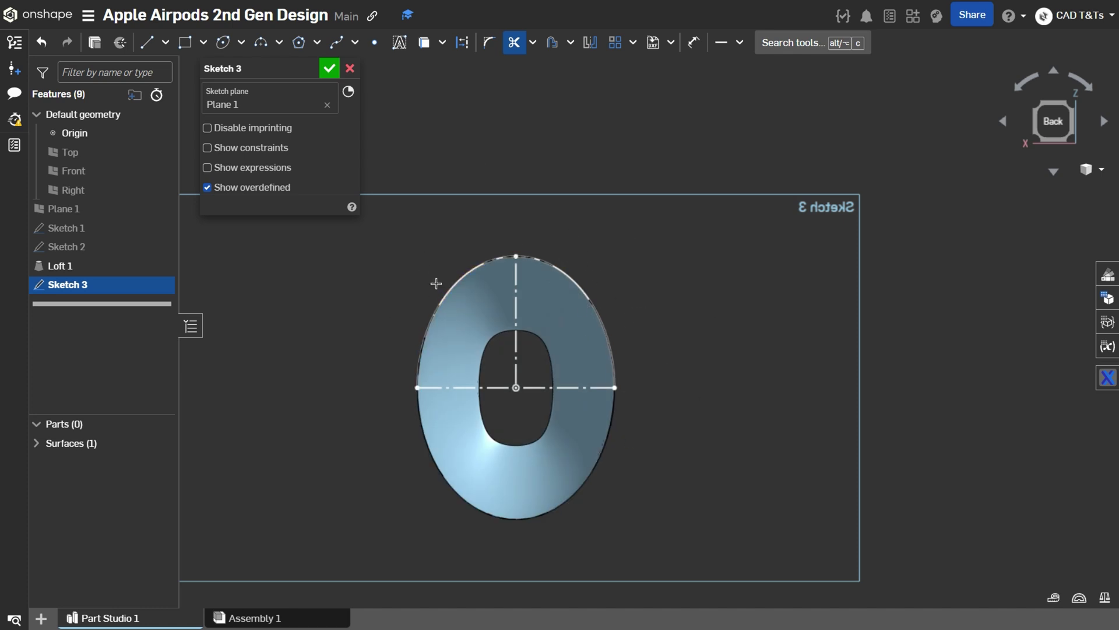
left_click(329, 68)
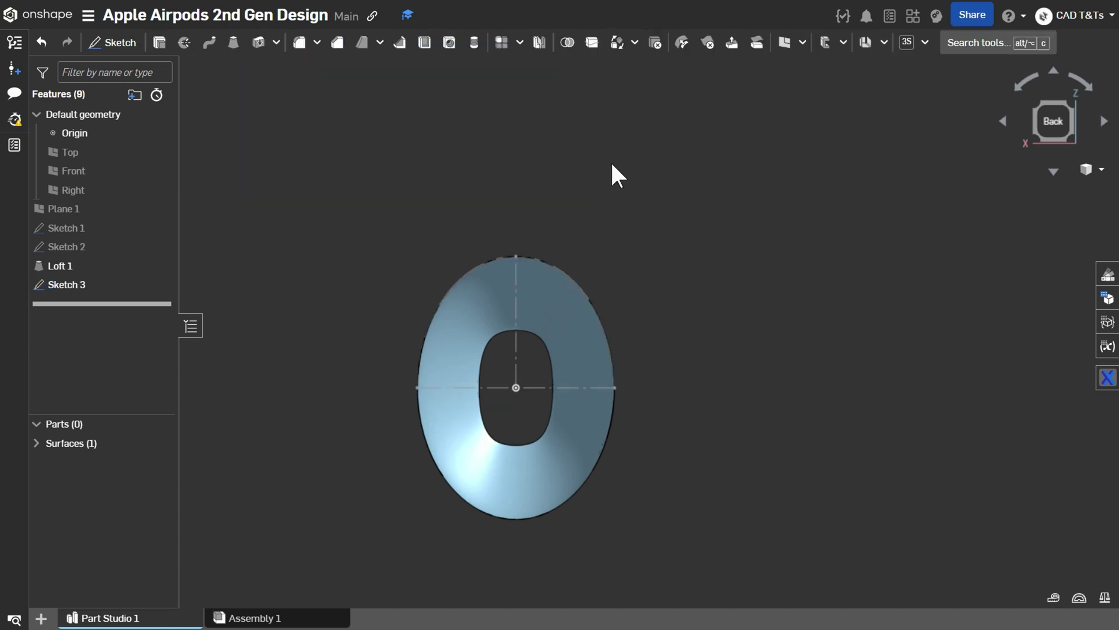
Set up a surface revolve in Add mode, one direction, at 180 deg
scroll(612, 165, "down", 3)
right_click_drag(612, 165, 617, 204)
left_click(185, 43)
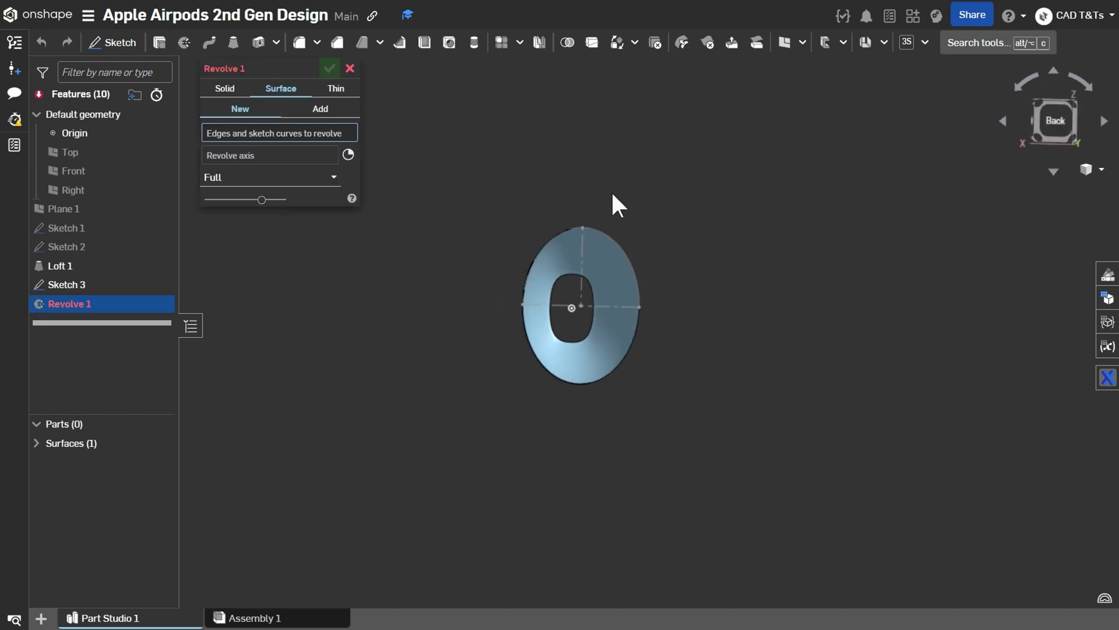
left_click(328, 119)
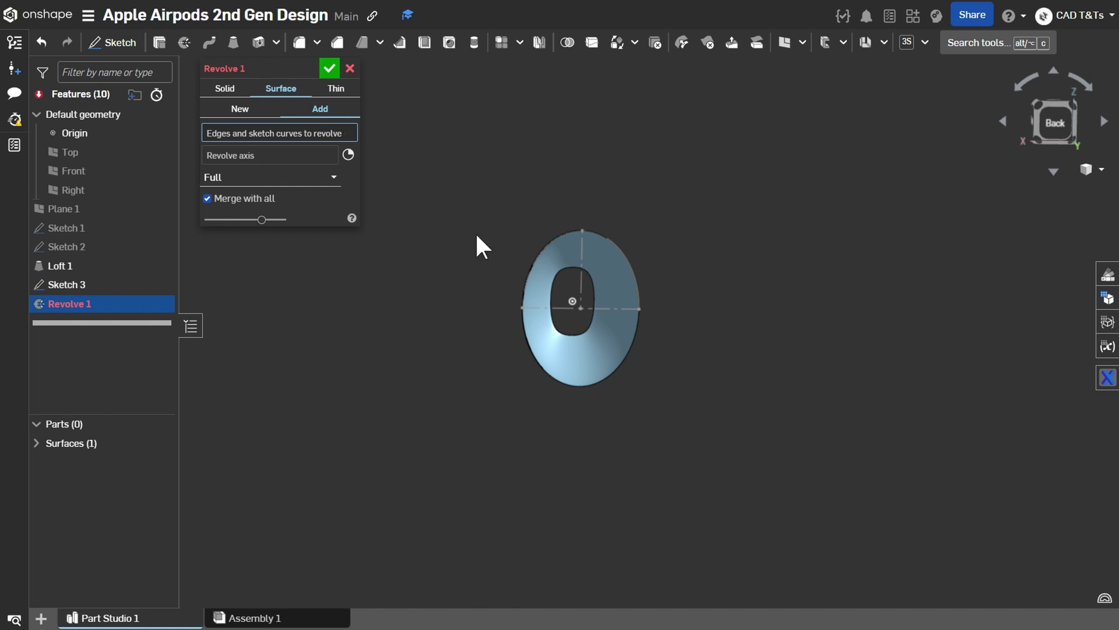
left_click(275, 177)
left_click(268, 218)
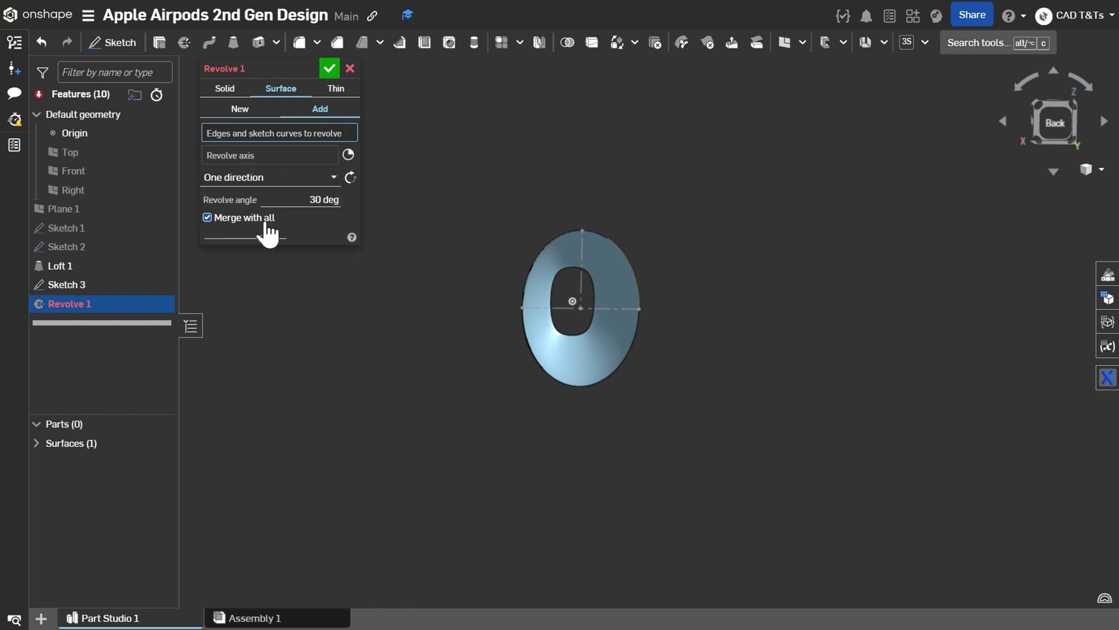
left_click(309, 200)
type("180")
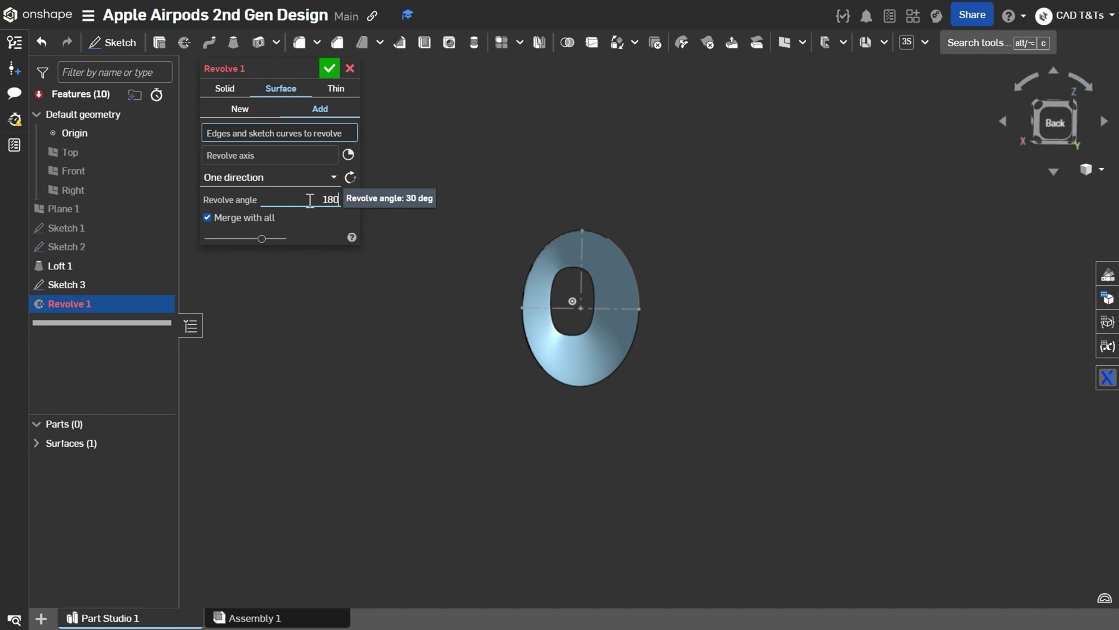
key("Return")
Revolve the Sketch 3 edge about the axis edge and accept Revolve 1
right_click_drag(557, 239, 634, 255)
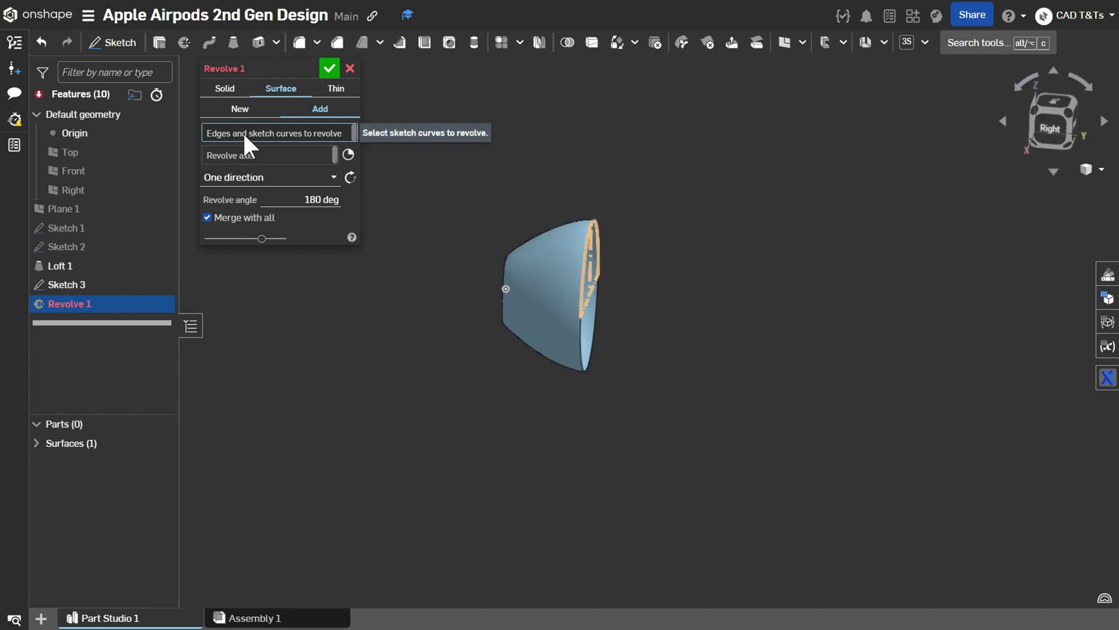
left_click(586, 240)
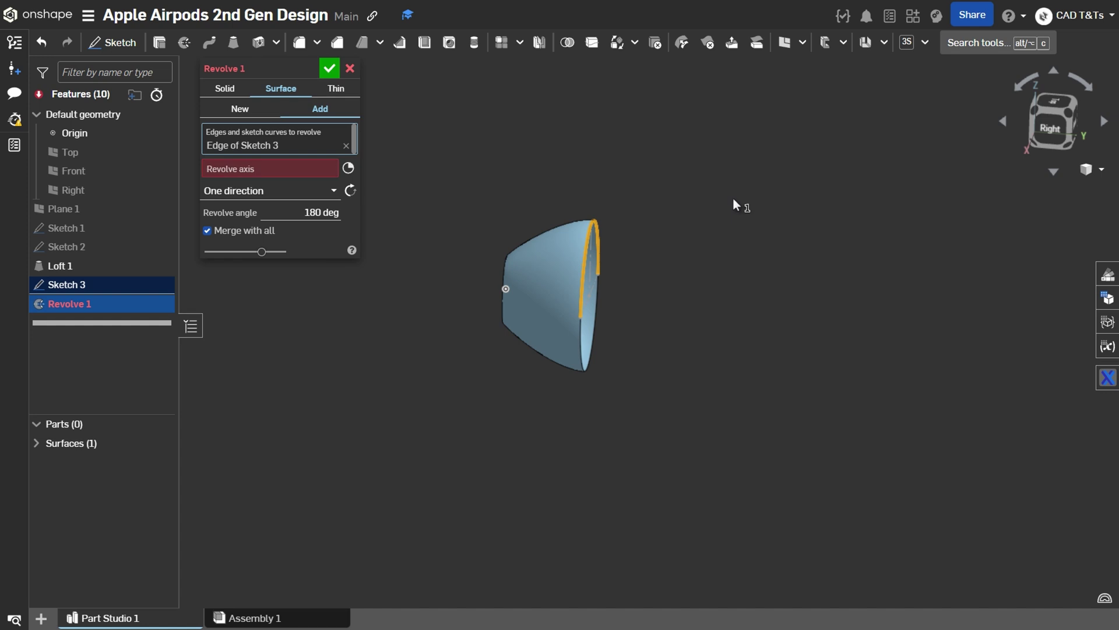
right_click_drag(702, 351, 667, 325)
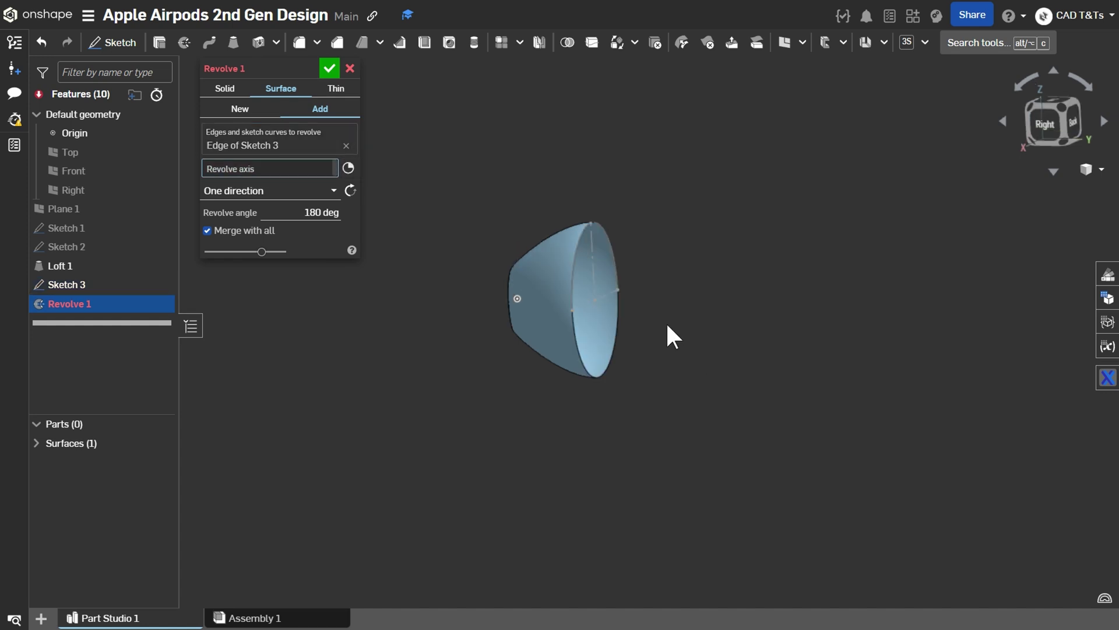
left_click(607, 292)
mouse_move(784, 335)
right_mouse_down()
mouse_move(732, 309)
mouse_move(721, 256)
mouse_move(735, 370)
right_mouse_up()
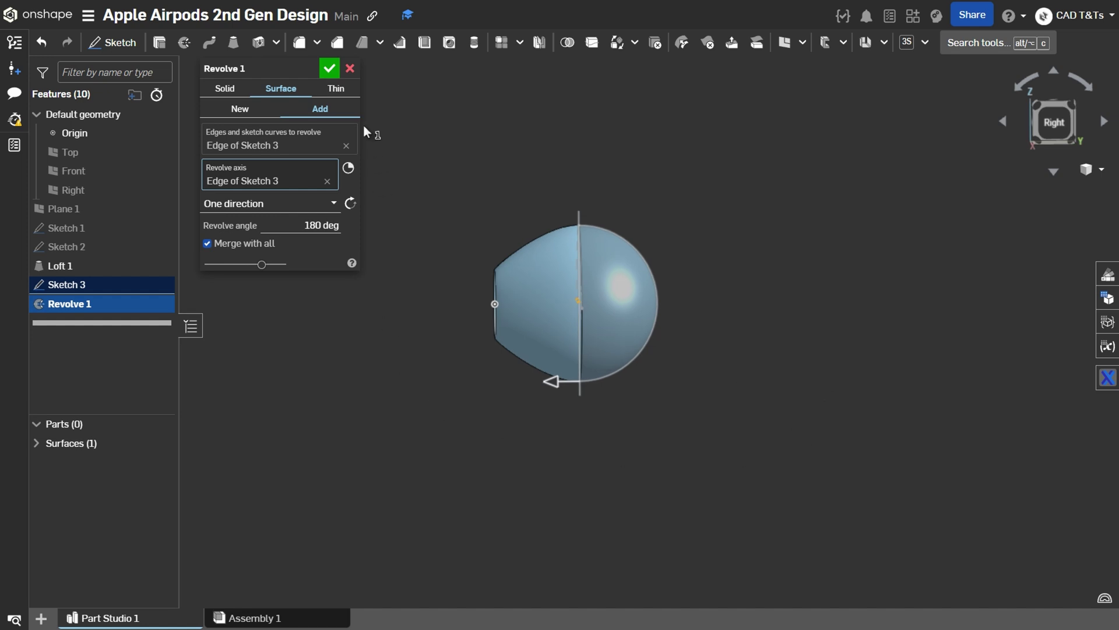
left_click(328, 69)
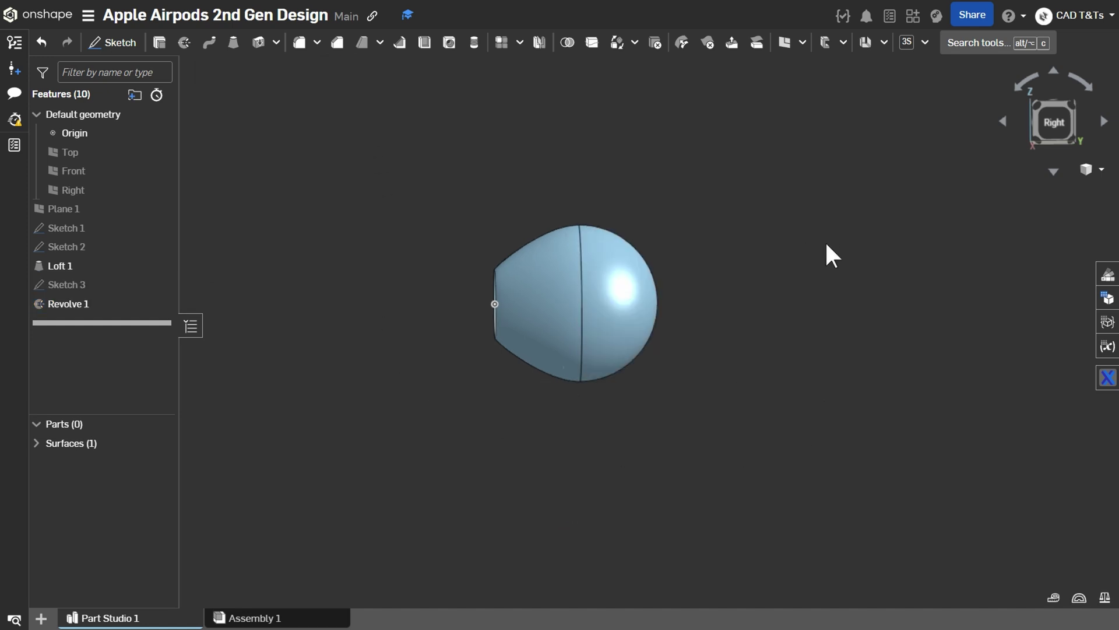
Start a new sketch on the Top plane, viewed face-on
key("shift+7")
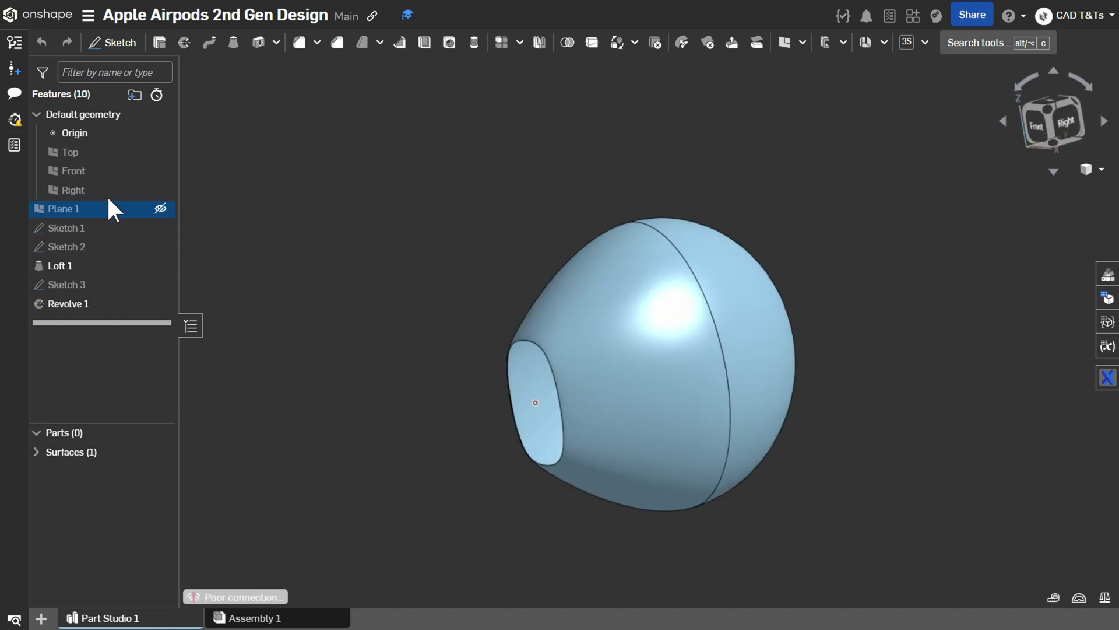
left_click(76, 151)
right_click_drag(637, 430, 698, 402)
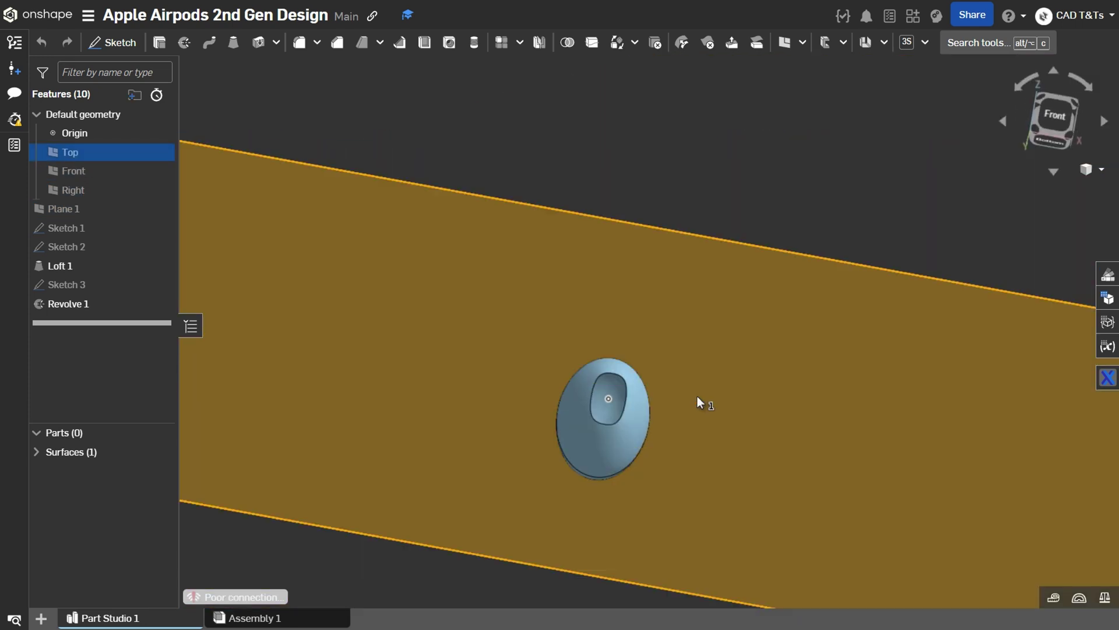
left_click(112, 42)
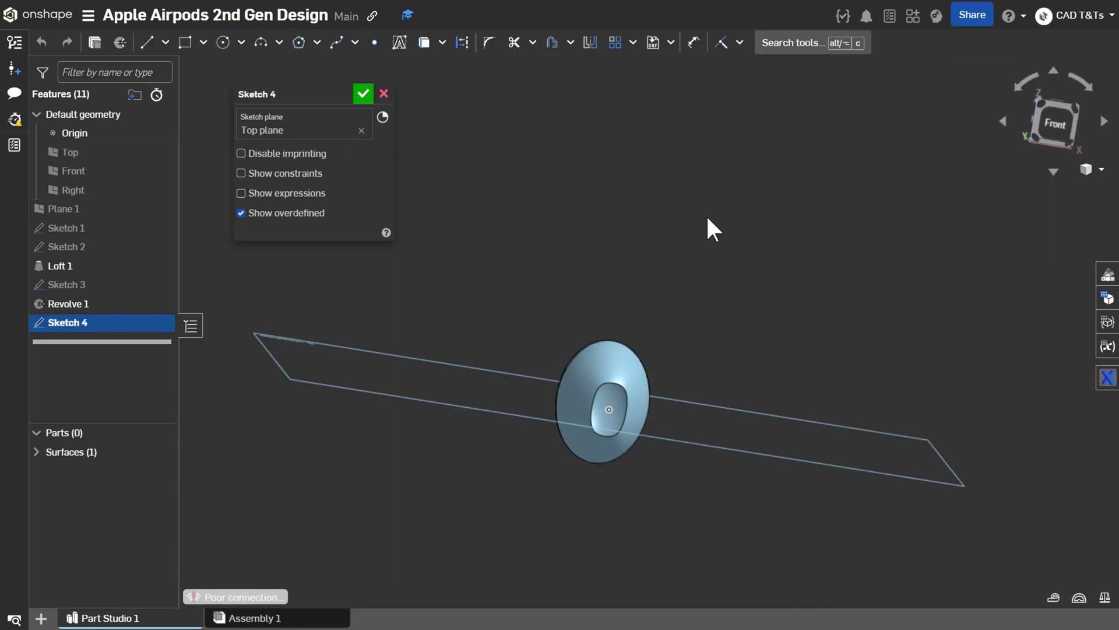
key("n")
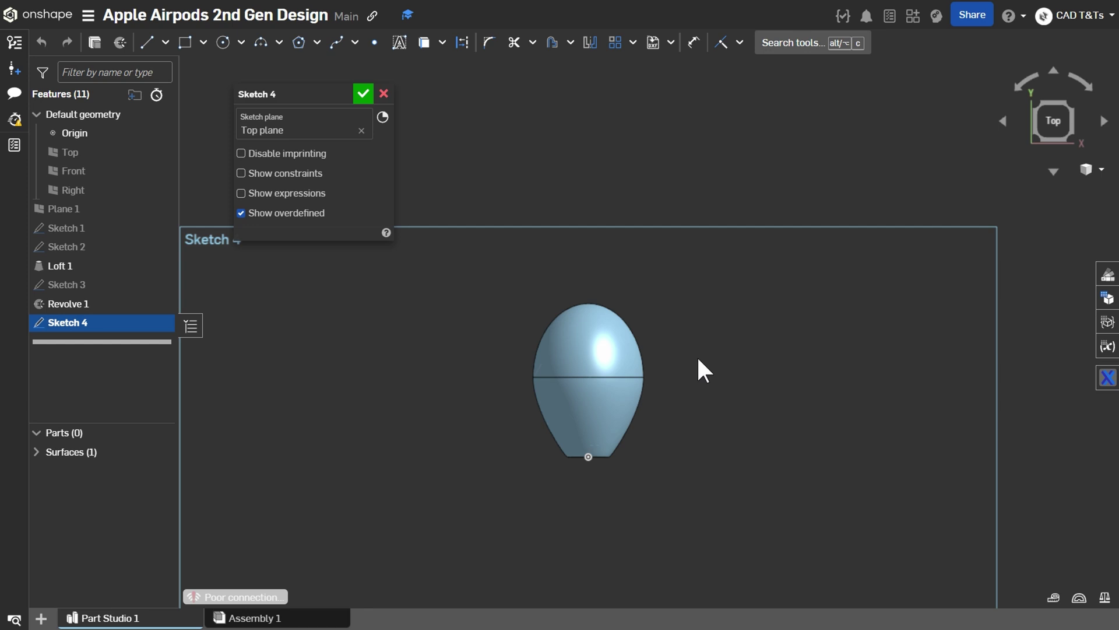
Draw a vertical line from the shape's top to the centre, then an arc sweeping down-right
key("l")
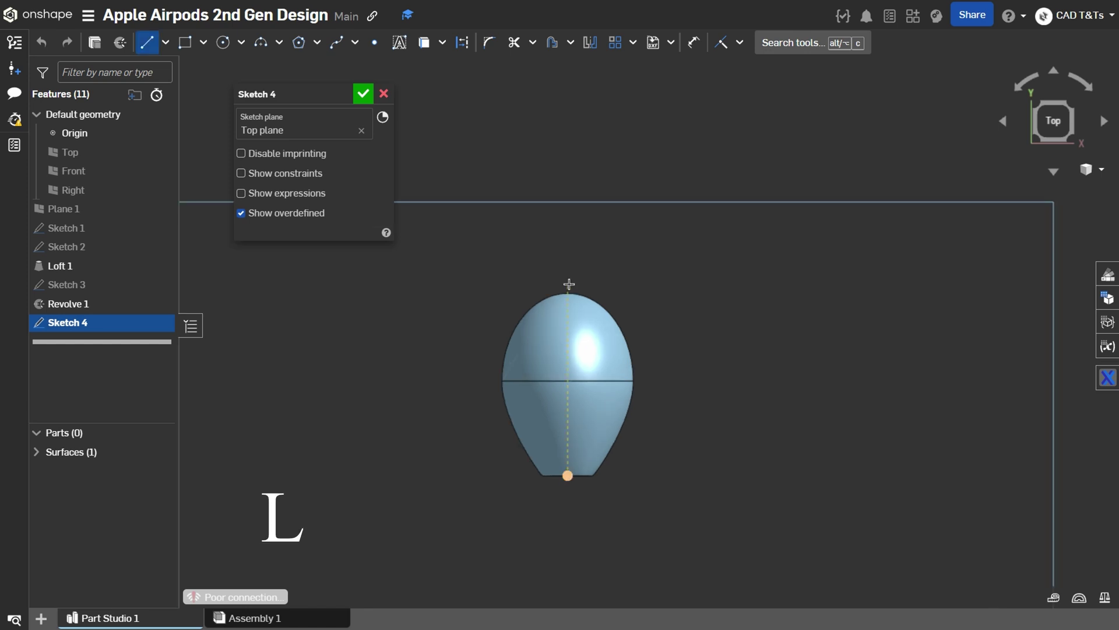
left_click(568, 286)
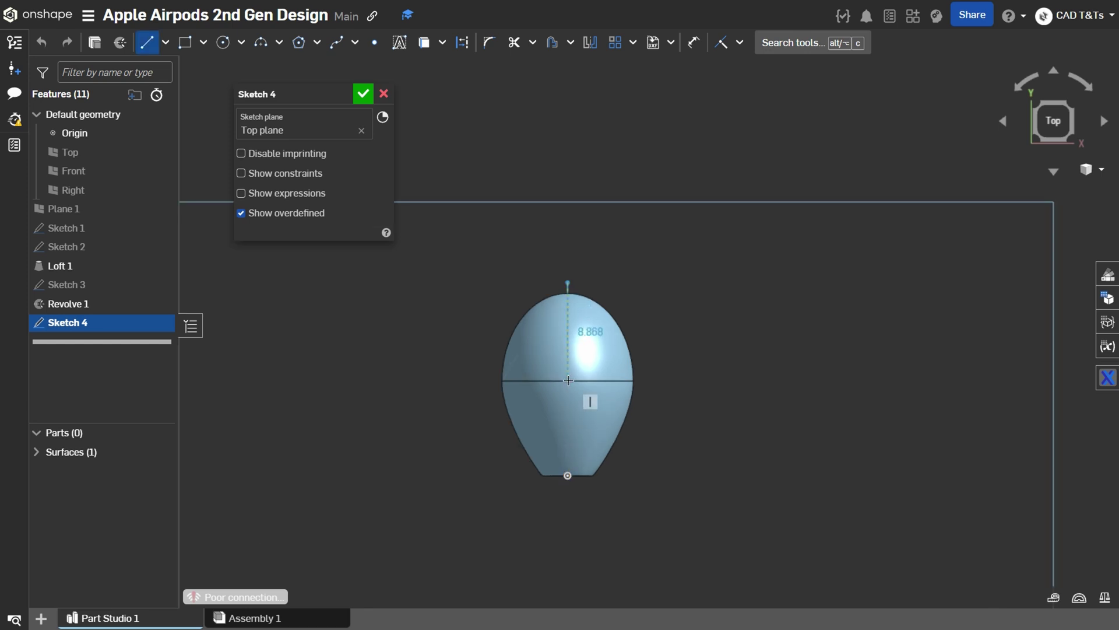
left_click(568, 381)
key("Escape")
key("a")
left_click(568, 380)
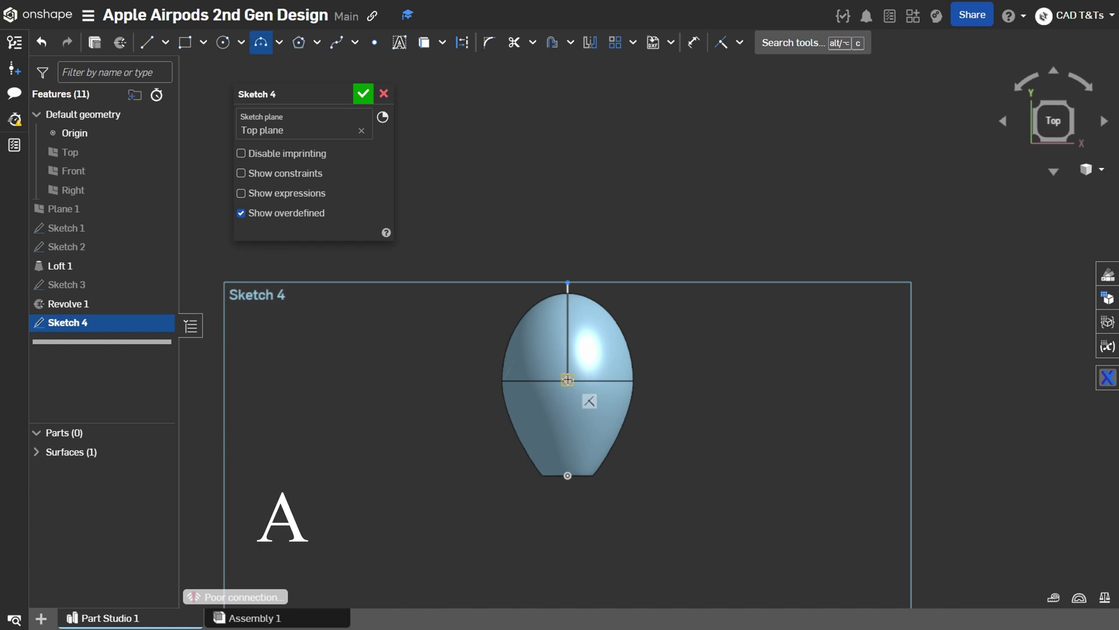
left_click(668, 500)
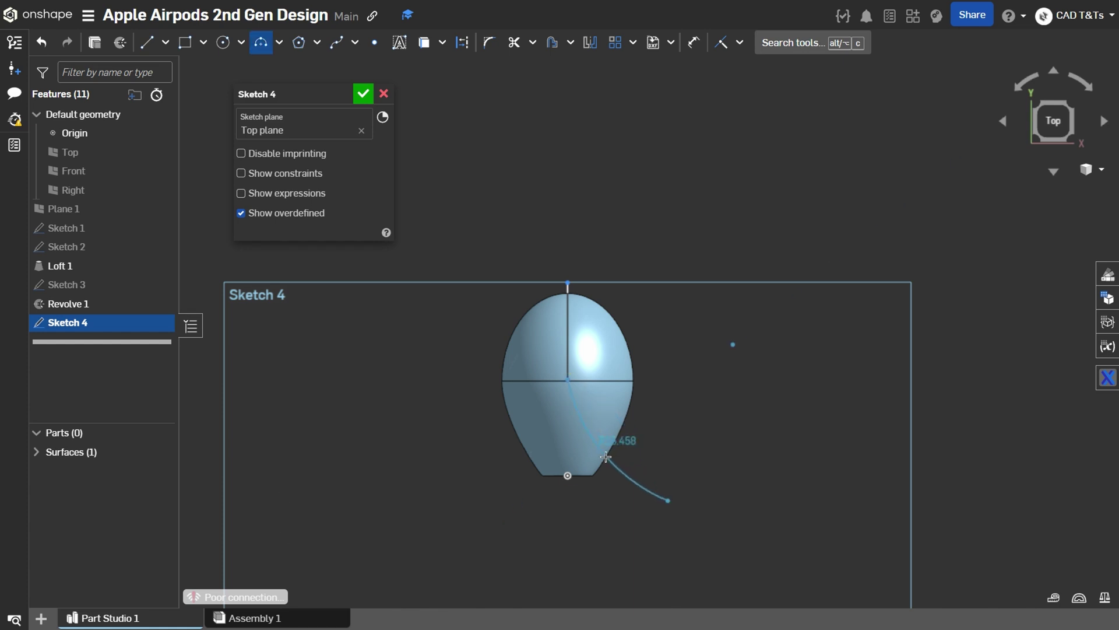
left_click(605, 457)
key("Escape")
Make the arc tangent to the vertical line and coincident with the line intersection
left_click(592, 439)
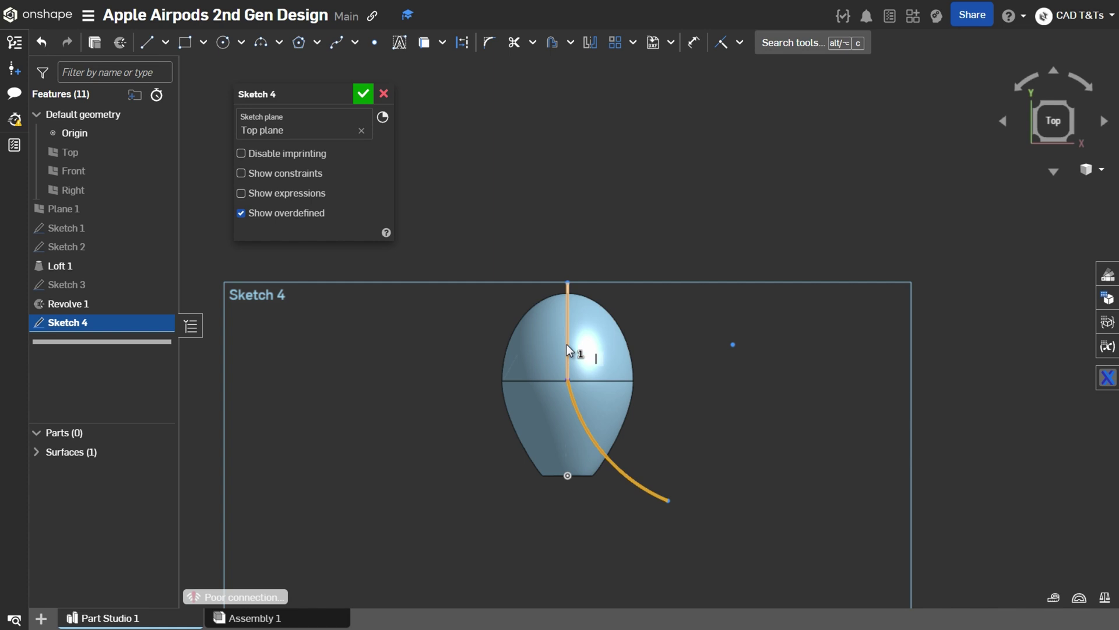
left_click(564, 338)
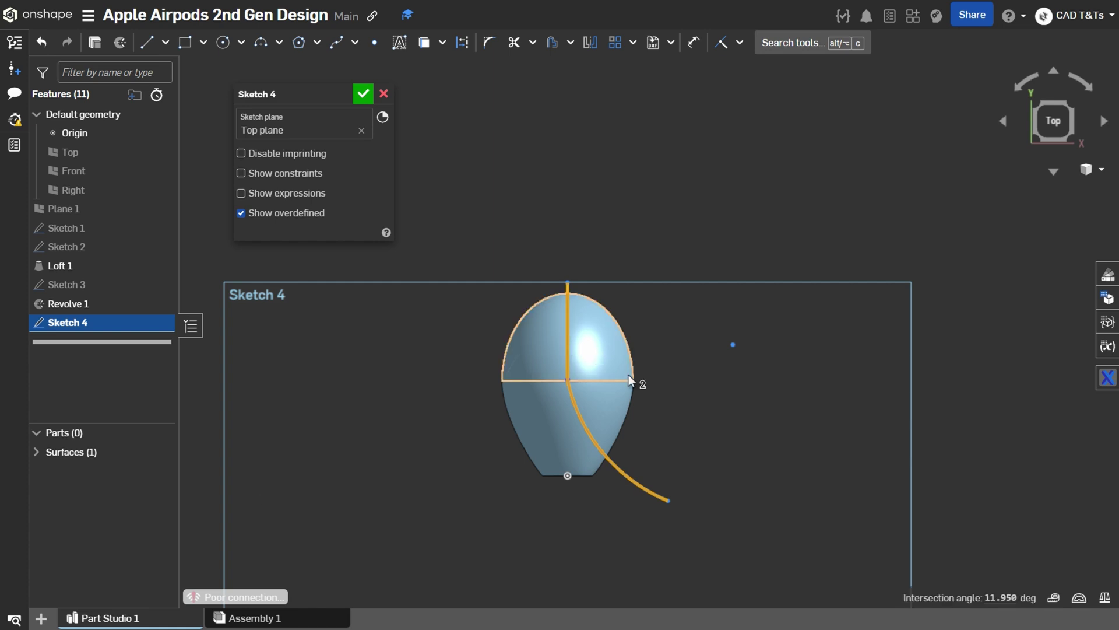
key("t")
left_click(567, 345)
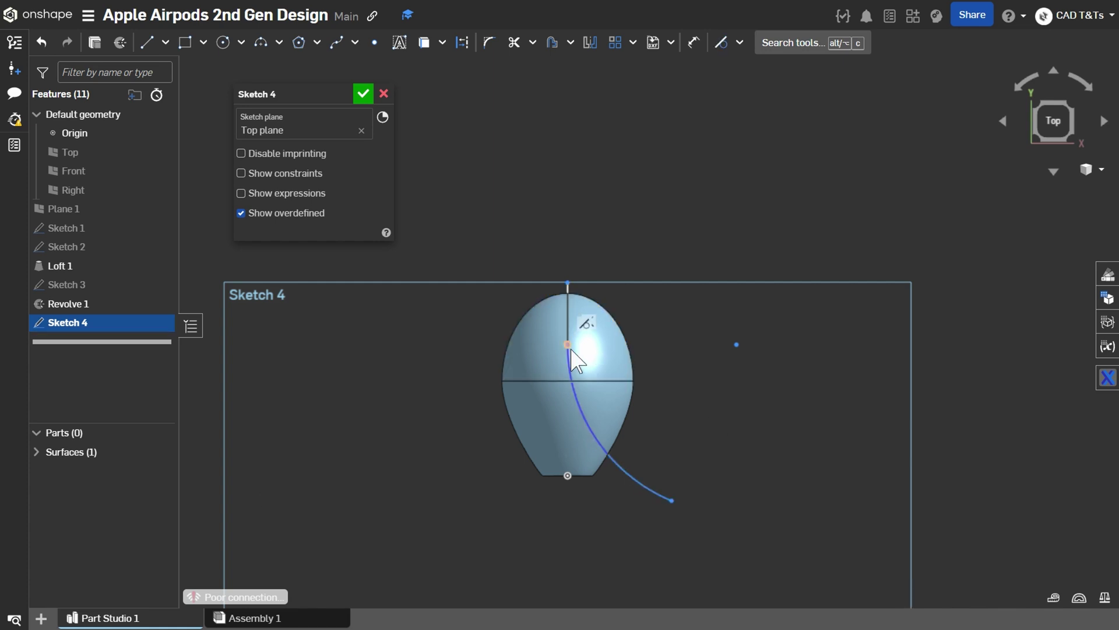
left_click_drag(574, 383, 569, 384)
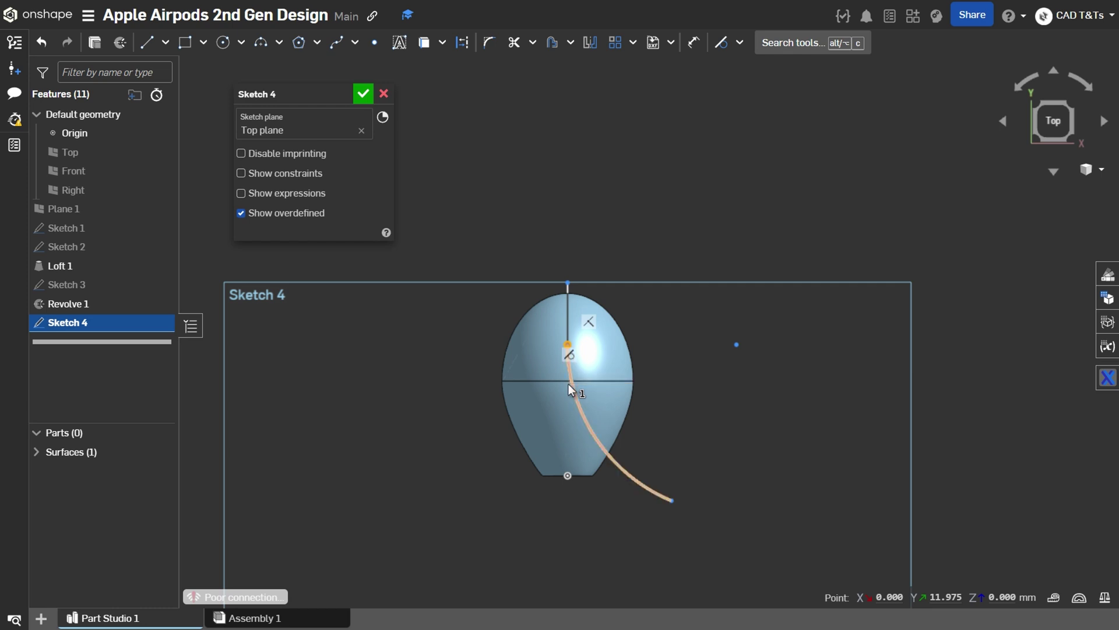
scroll(569, 383, "up", 3)
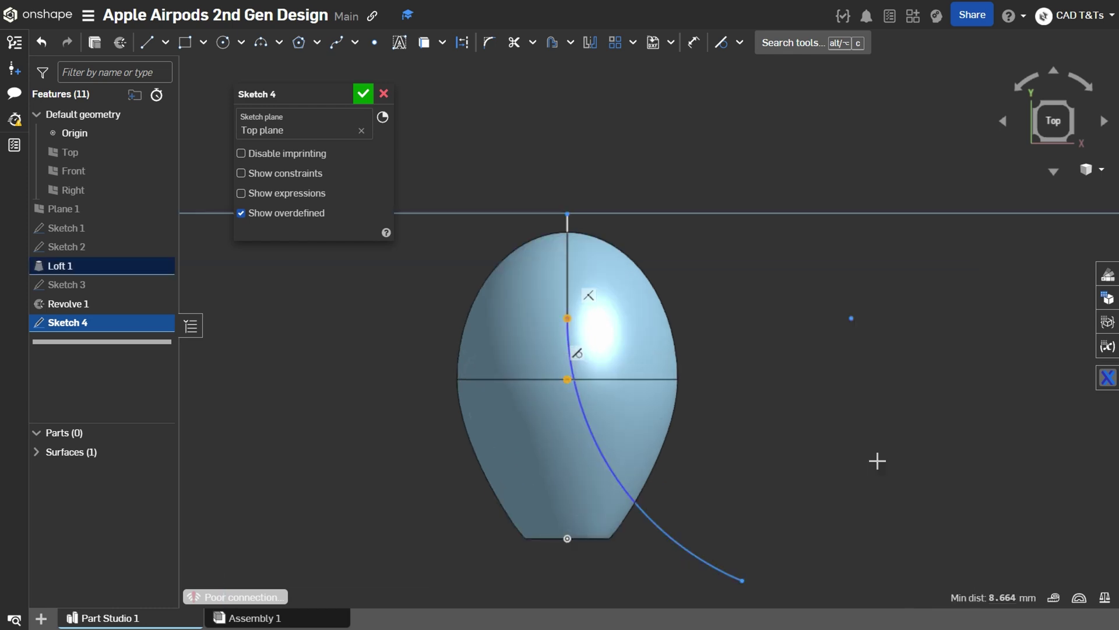
key("i")
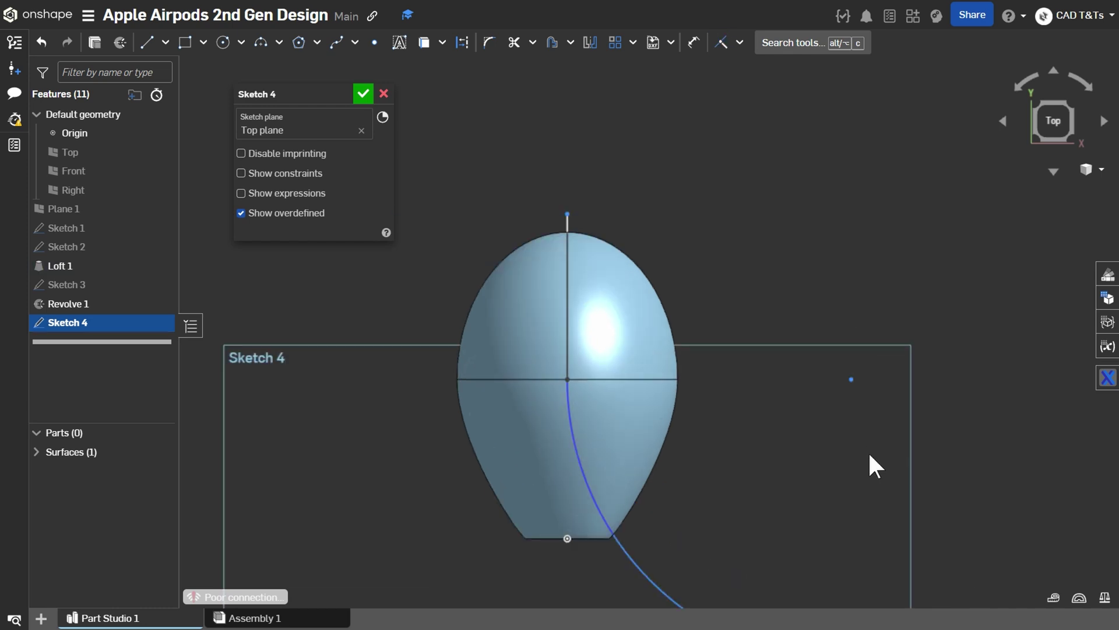
Dimension the sketch point 10 mm horizontally from the intersection and finish Sketch 4
key("d")
left_click(568, 380)
left_click(852, 379)
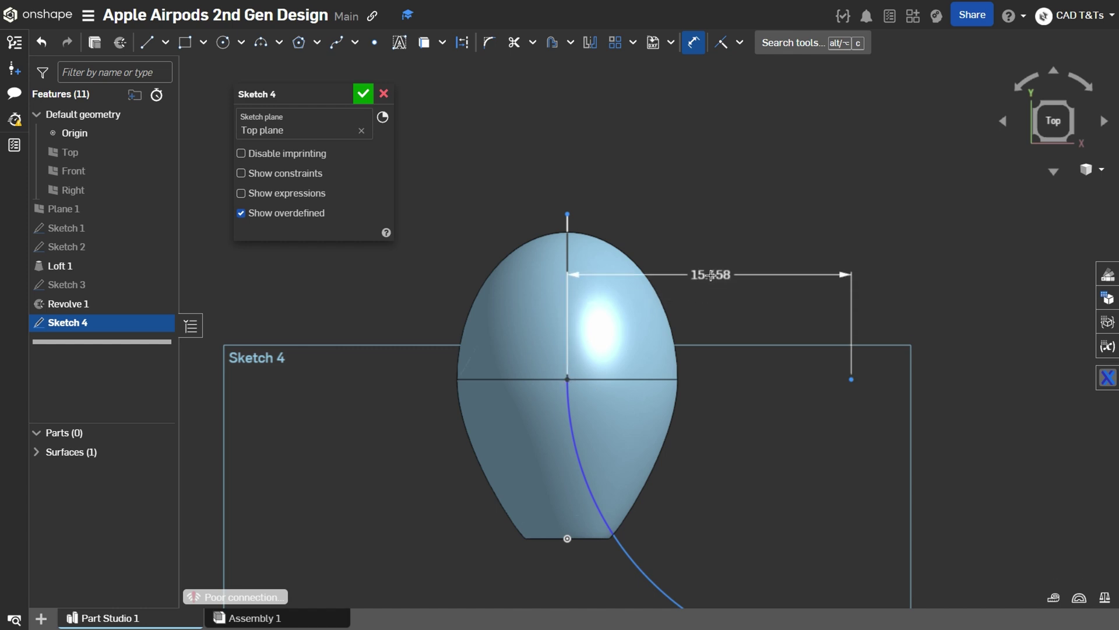
left_click(711, 274)
type("1")
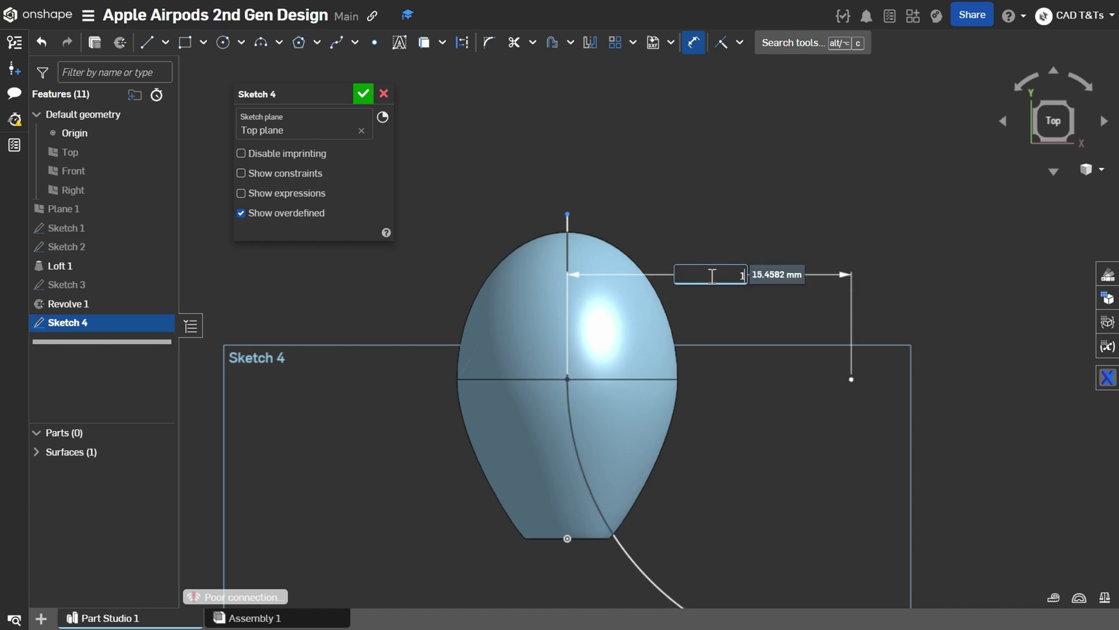
type("0")
key("Return")
scroll(711, 275, "down", 1)
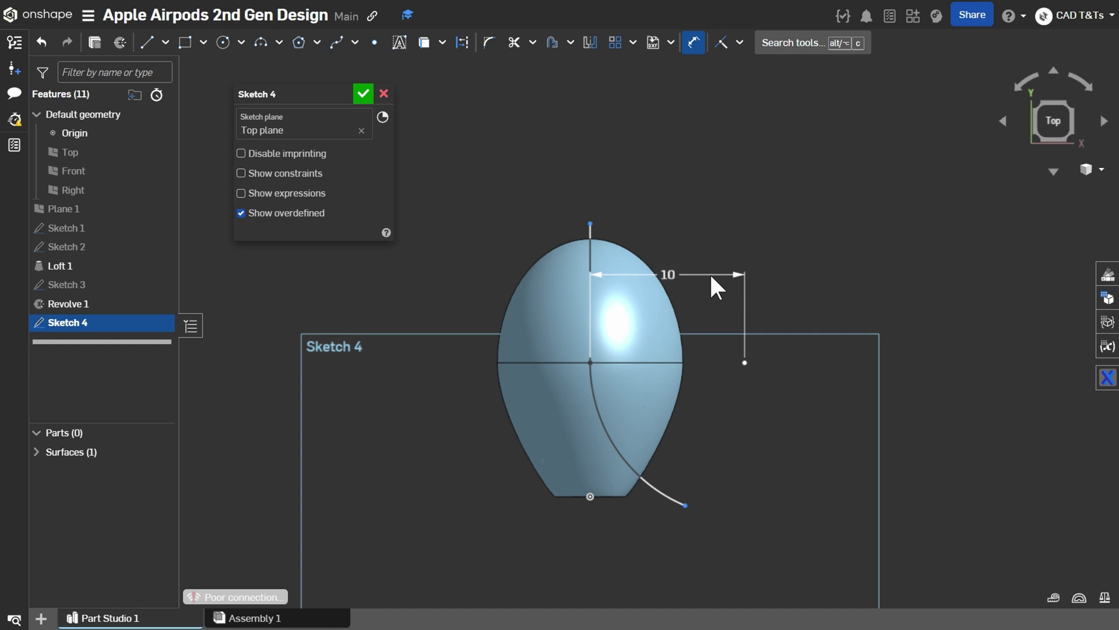
key("Escape")
left_click_drag(292, 94, 253, 68)
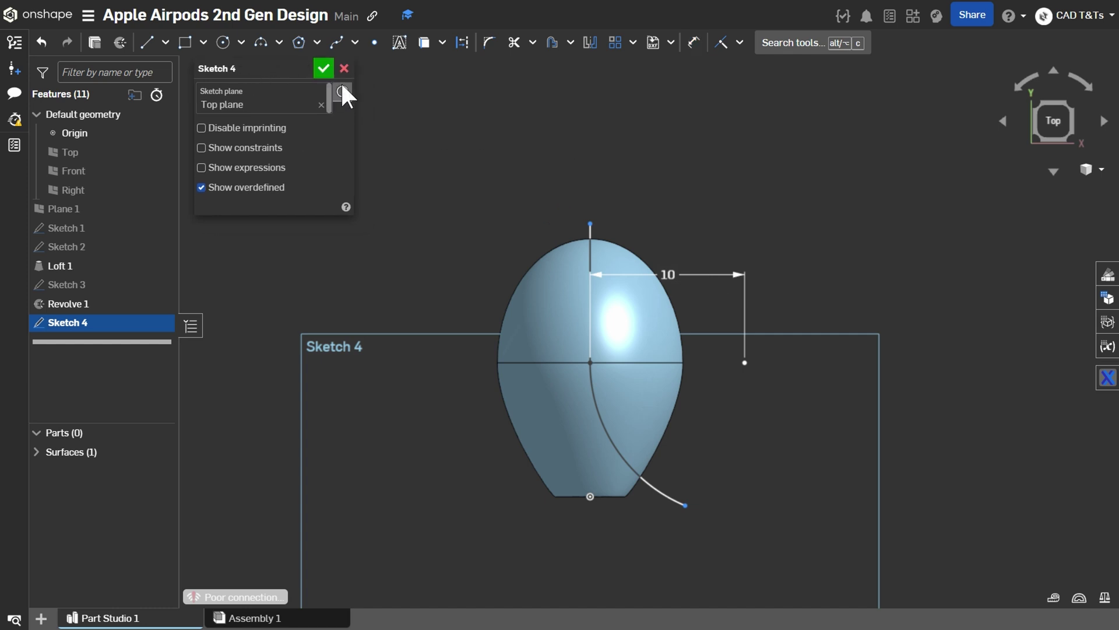
left_click(323, 68)
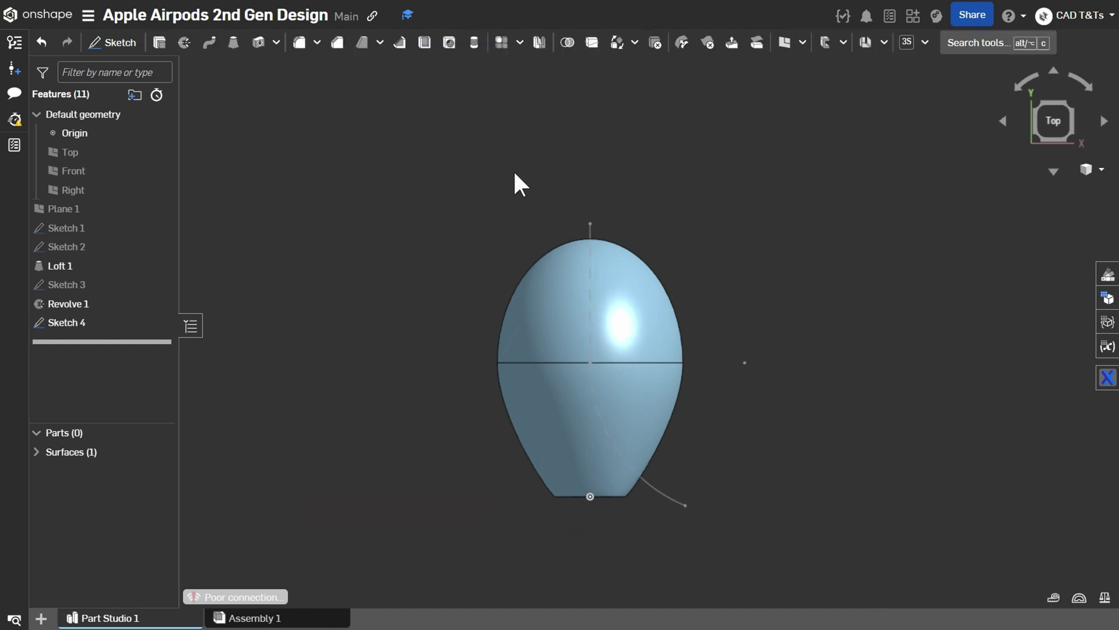
Face-split the upper and lower earbud faces with the Sketch 4 curve as Split 1
left_click(592, 42)
left_click(309, 88)
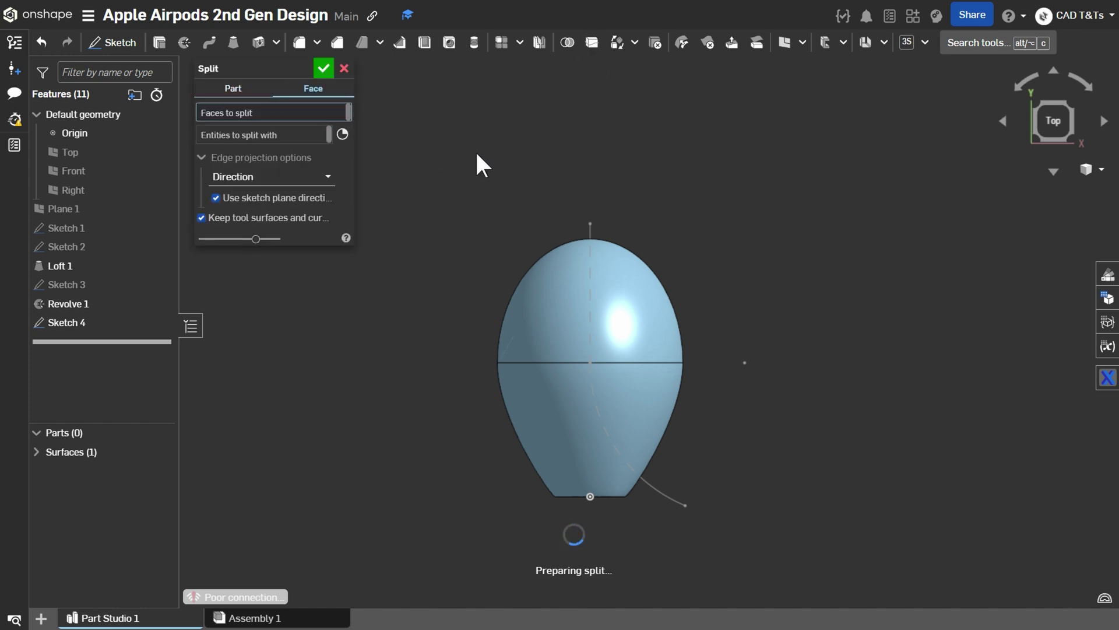
left_click(655, 327)
left_click(647, 399)
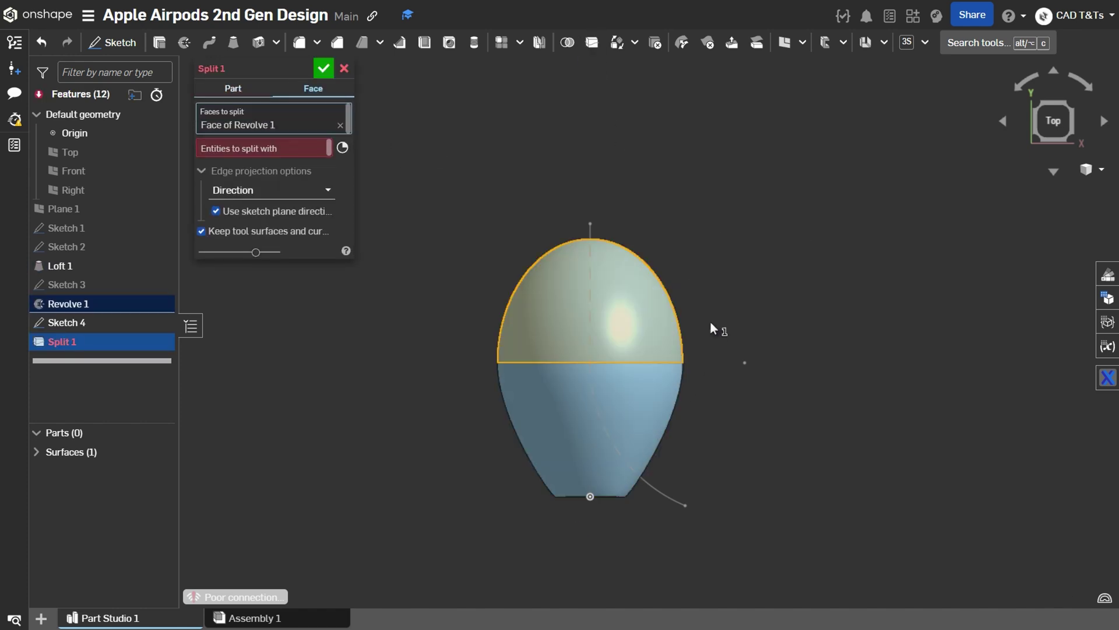
left_click(267, 165)
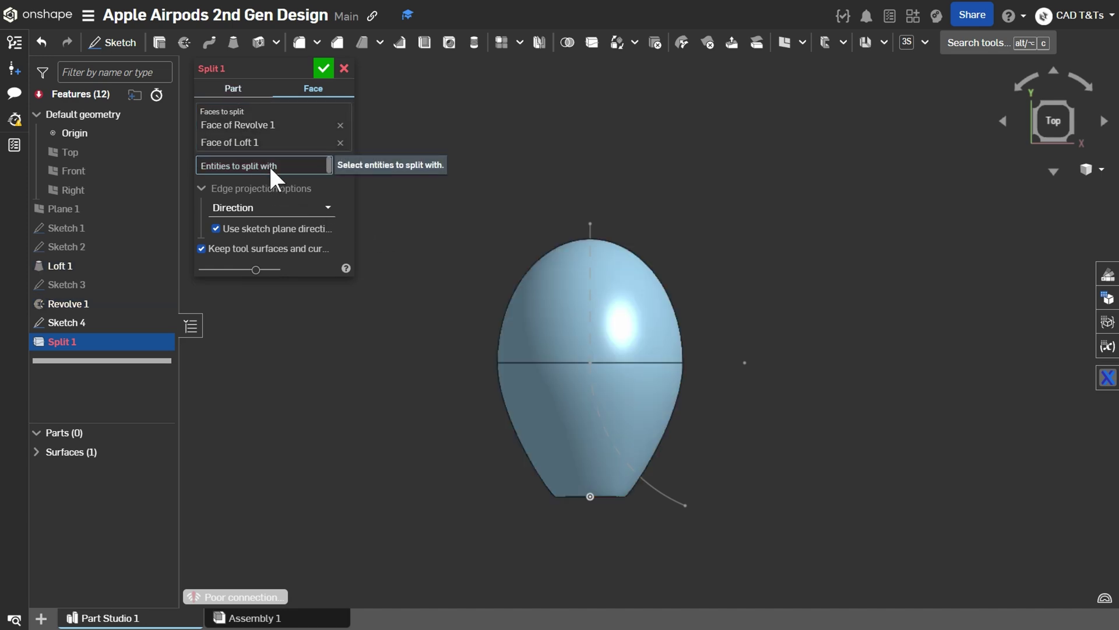
left_click(75, 322)
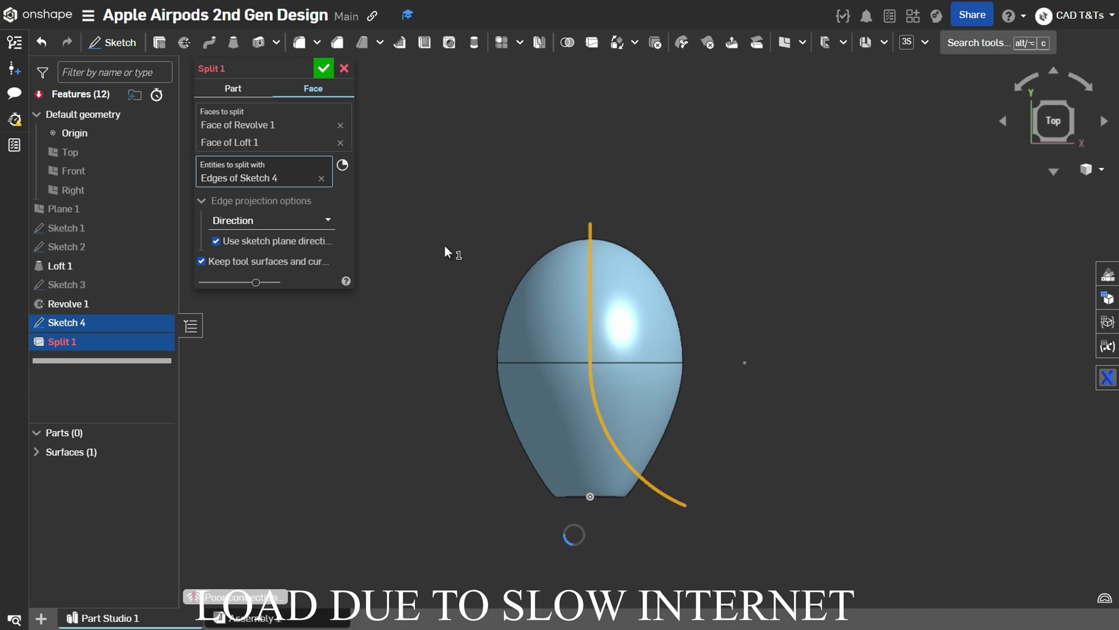
right_click_drag(444, 244, 871, 355)
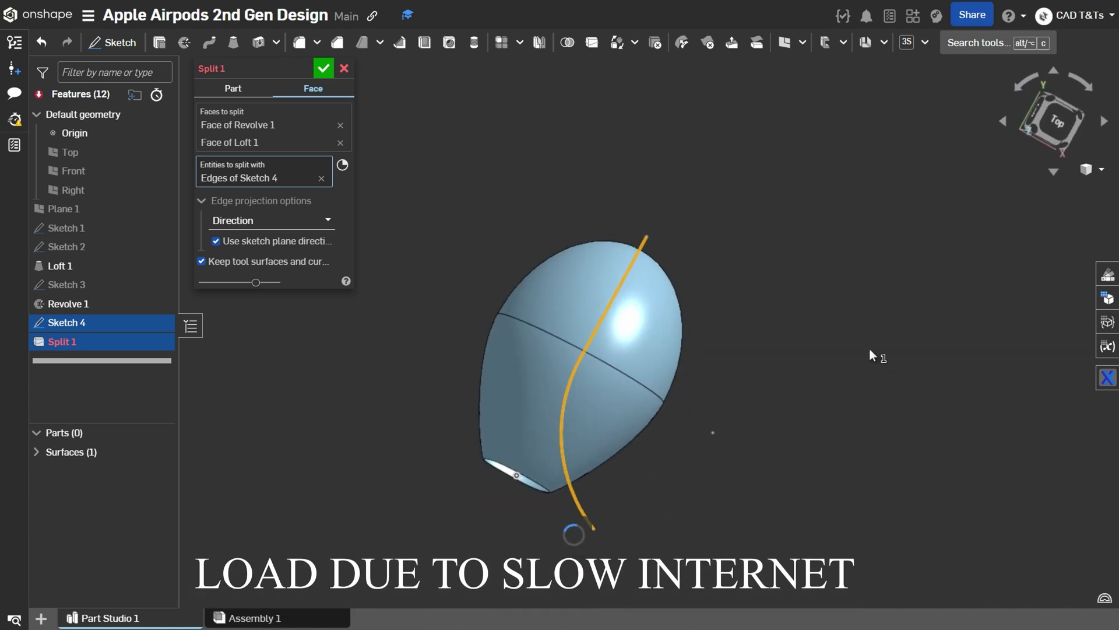
left_click(322, 68)
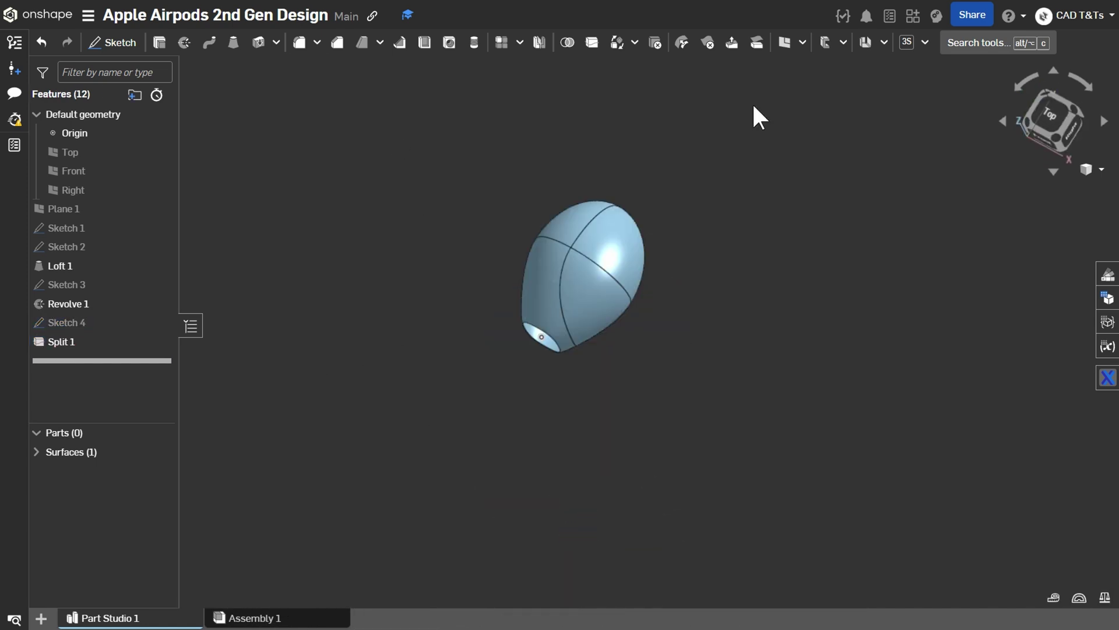
Delete the split-off Loft 1 and Revolve 1 faces, leaving the surface open
left_click(708, 46)
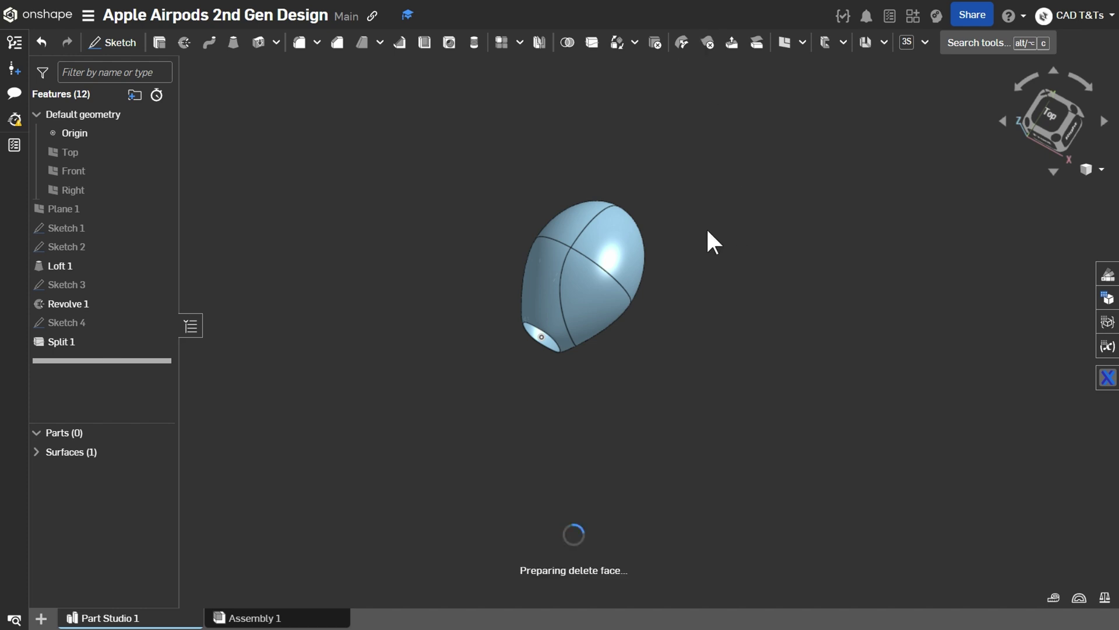
left_click(627, 245)
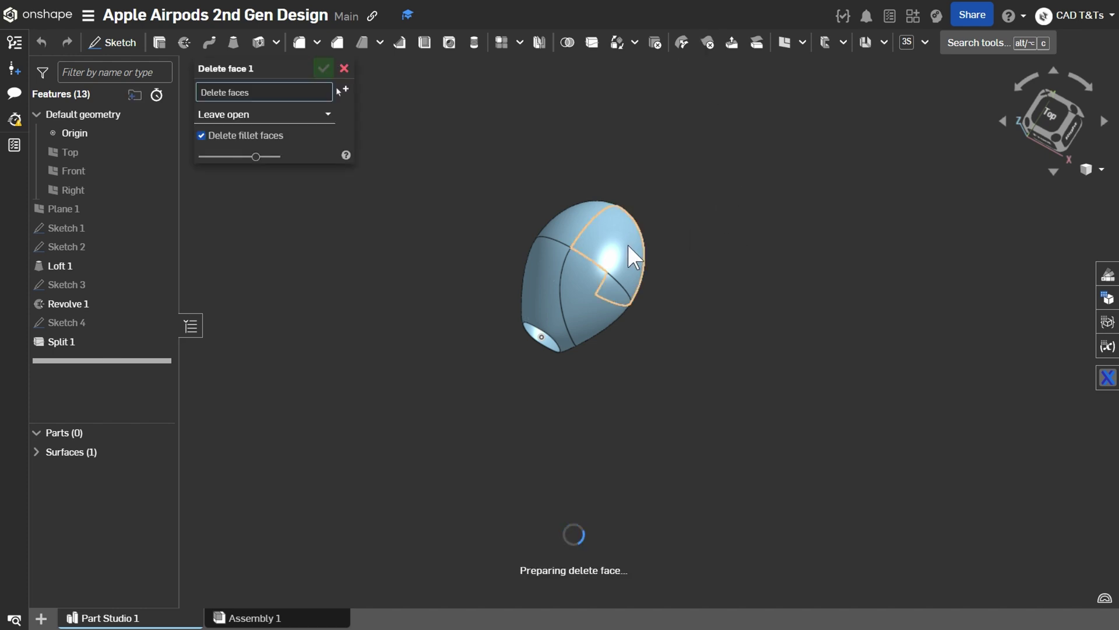
left_click(580, 303)
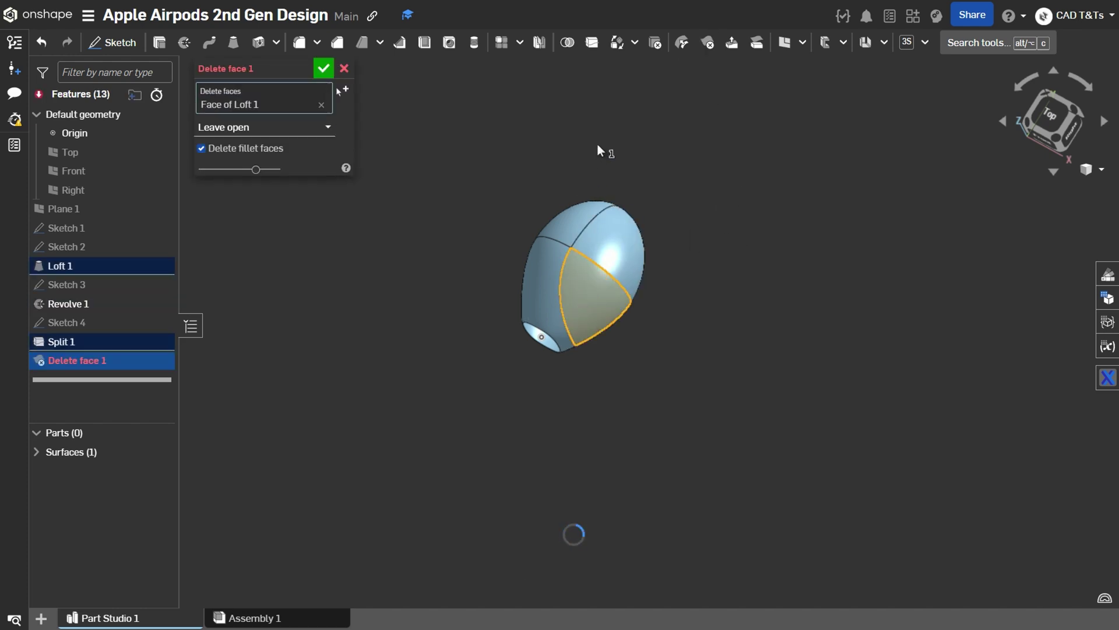
left_click(630, 252)
key("Return")
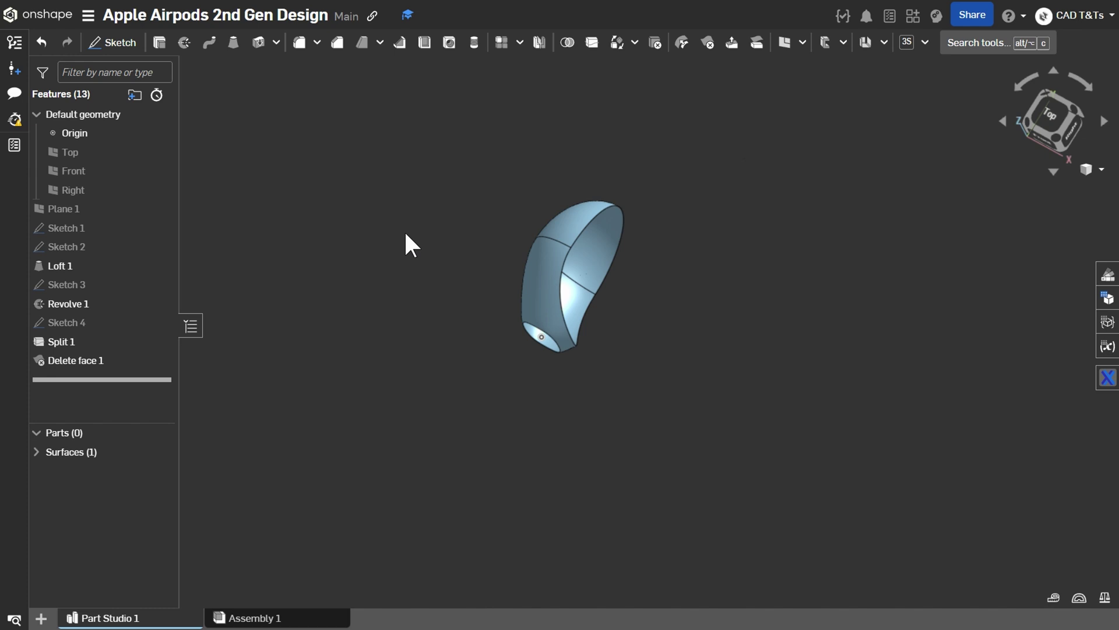
Create a composite curve from the outer rim edge and lower inner edge of Split 1
left_click(843, 43)
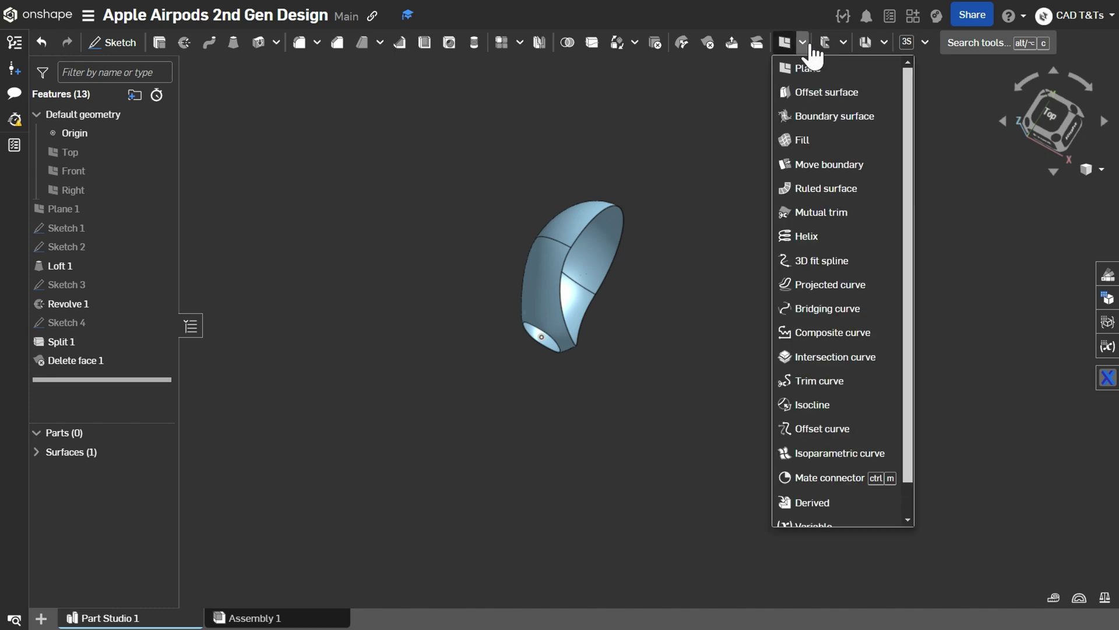
left_click(829, 328)
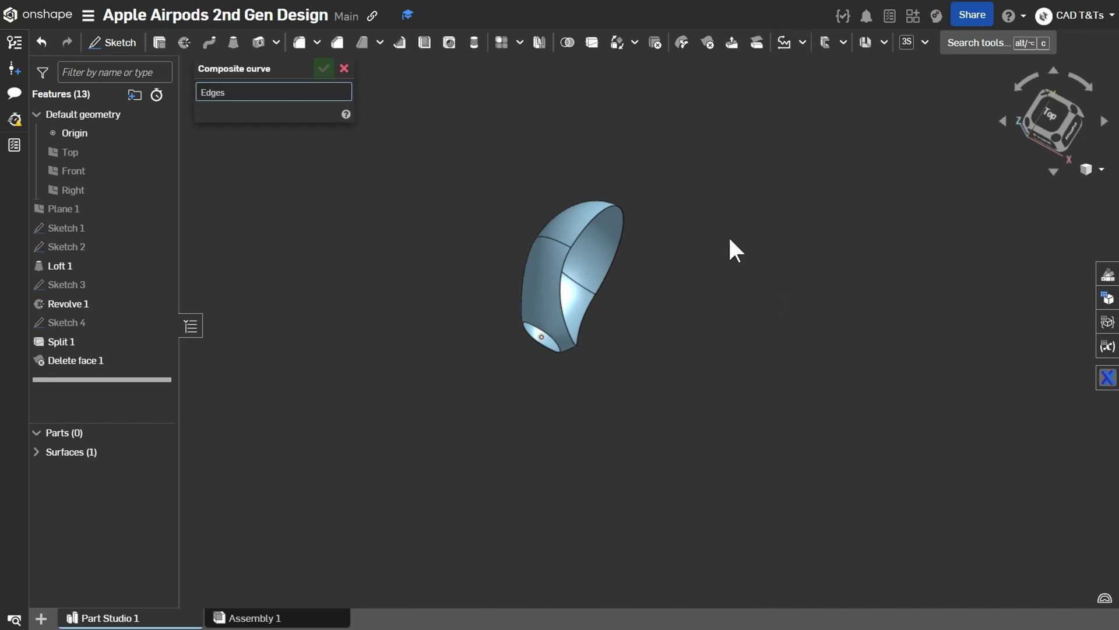
left_click(615, 204)
left_click(563, 267)
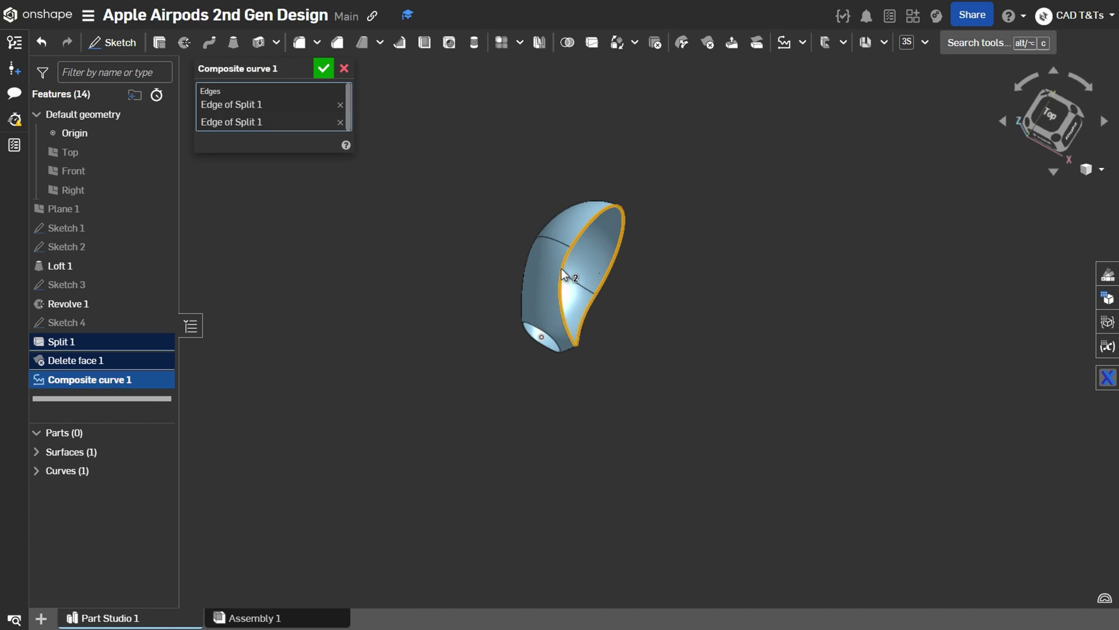
left_click(323, 69)
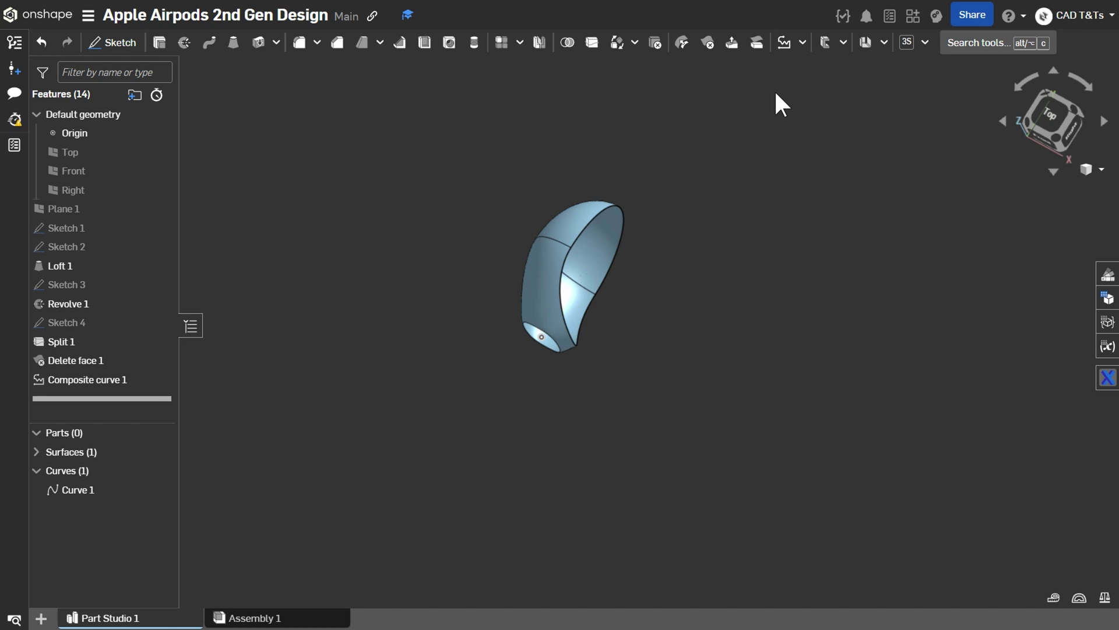
Start a new reference plane based on the Top plane
left_click(803, 42)
left_click(797, 68)
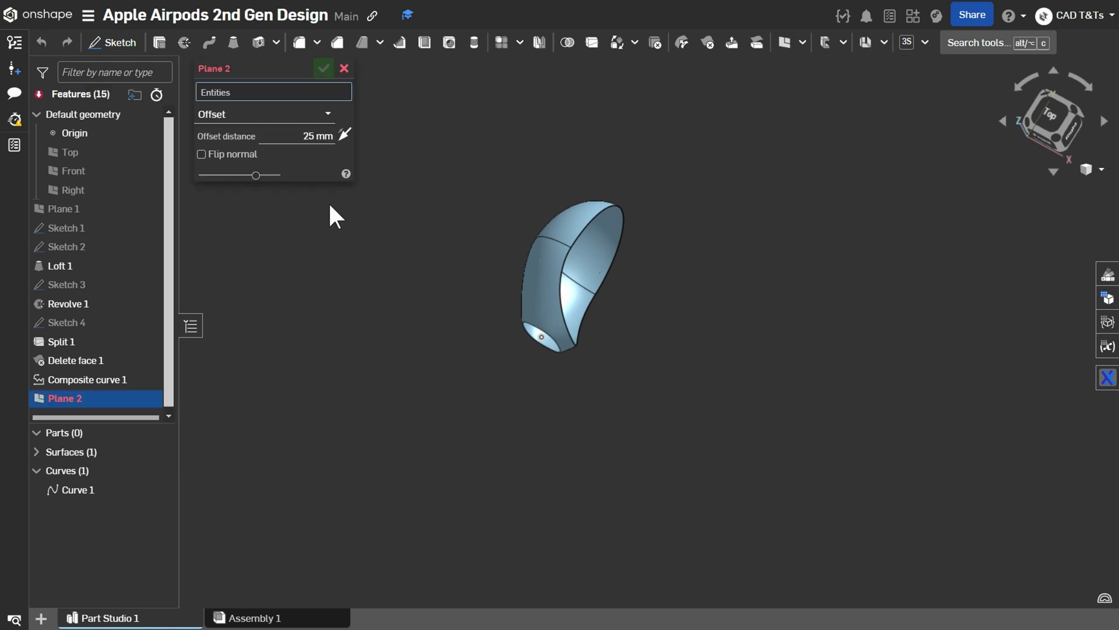
left_click(85, 152)
scroll(442, 411, "down", 5)
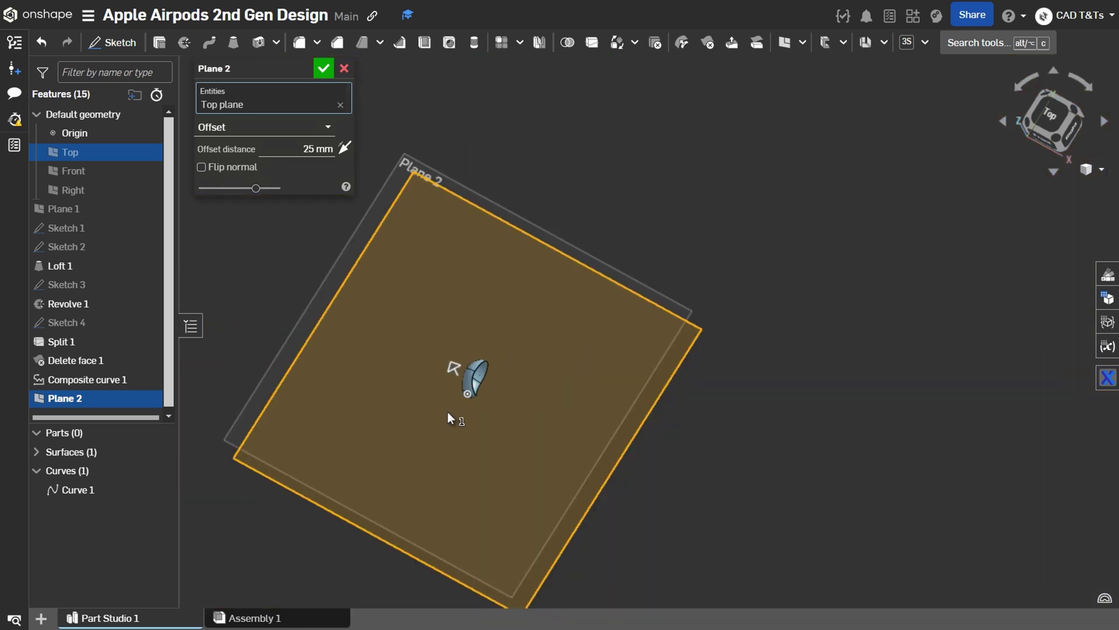
right_click_drag(446, 411, 474, 334)
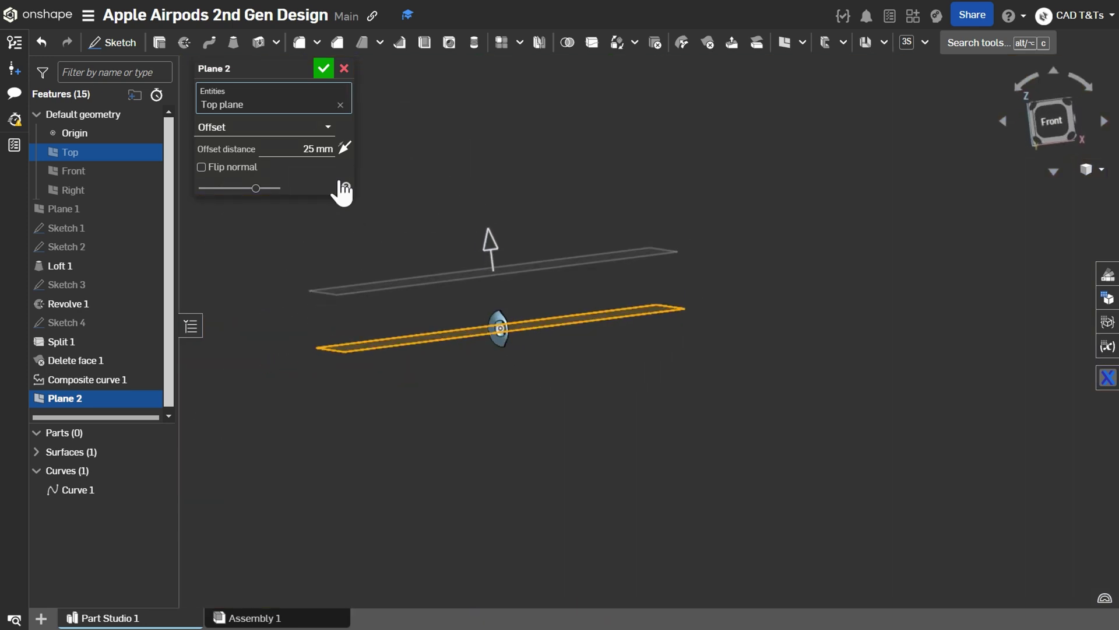
Offset the plane 11.65 mm, flipped downward, confirm Plane 2 and select it
left_click(308, 149)
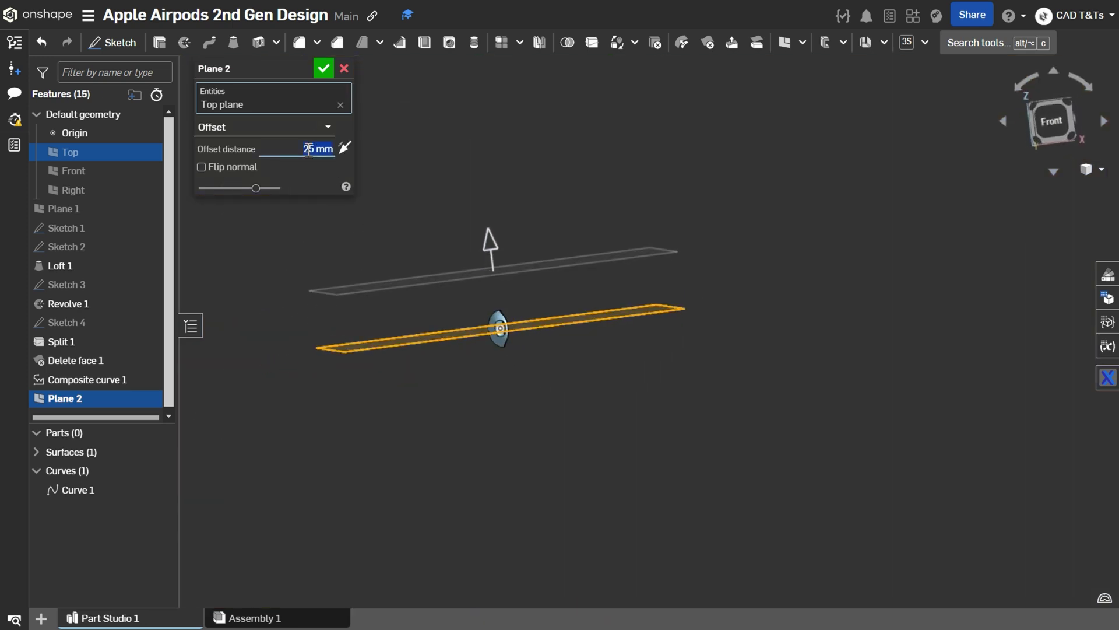
type("11")
left_click(345, 149)
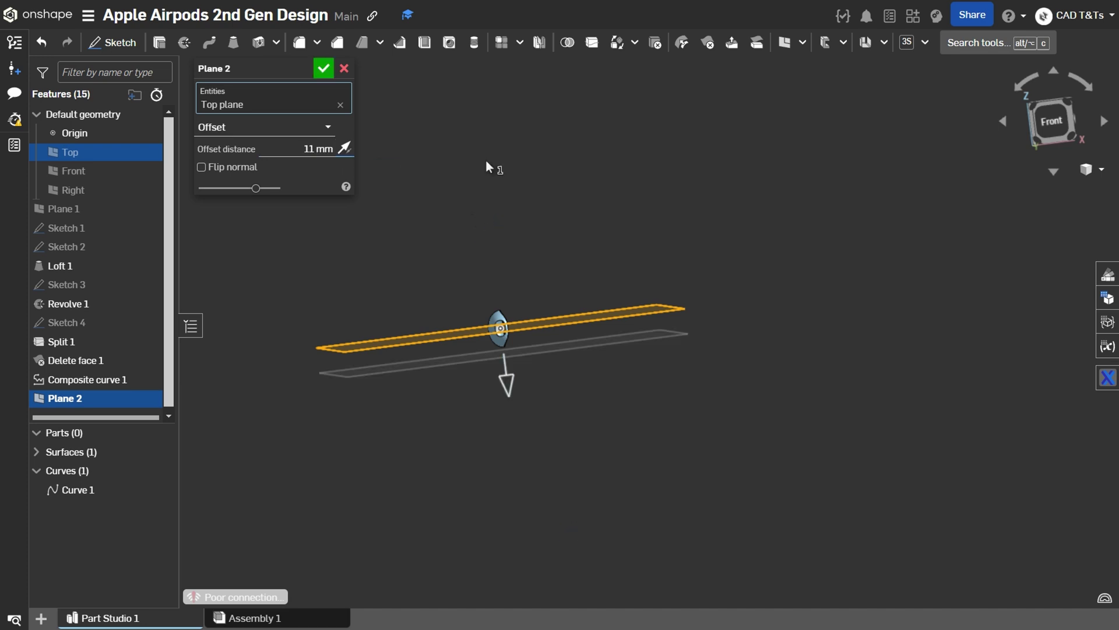
mouse_move(517, 373)
right_mouse_down()
mouse_move(513, 345)
mouse_move(516, 367)
right_mouse_up()
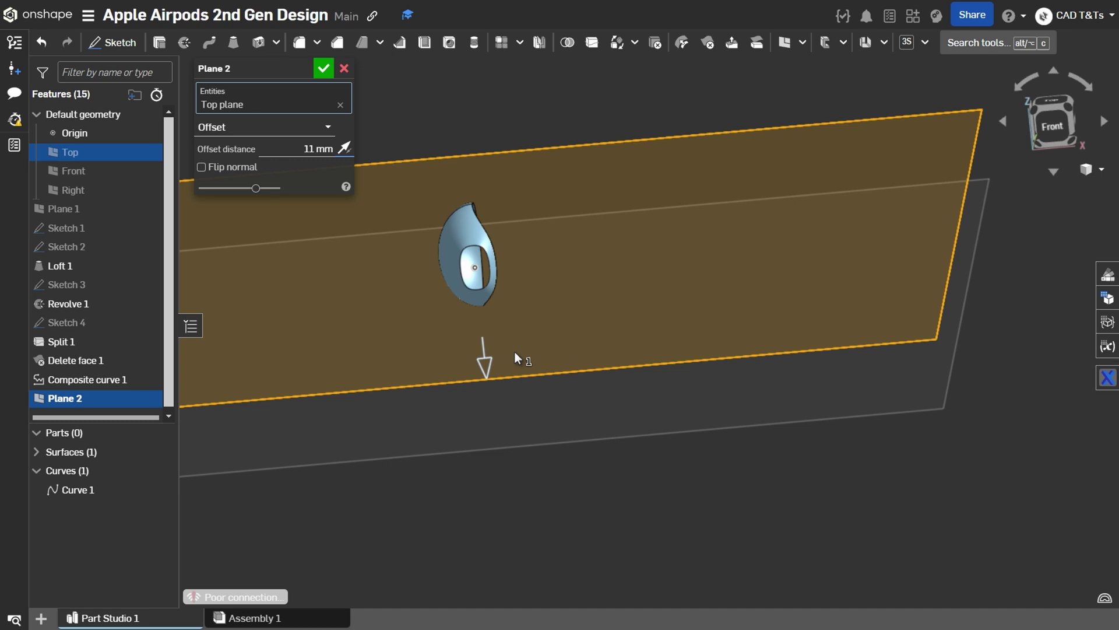
left_click(330, 149)
type("11.65")
key("Return")
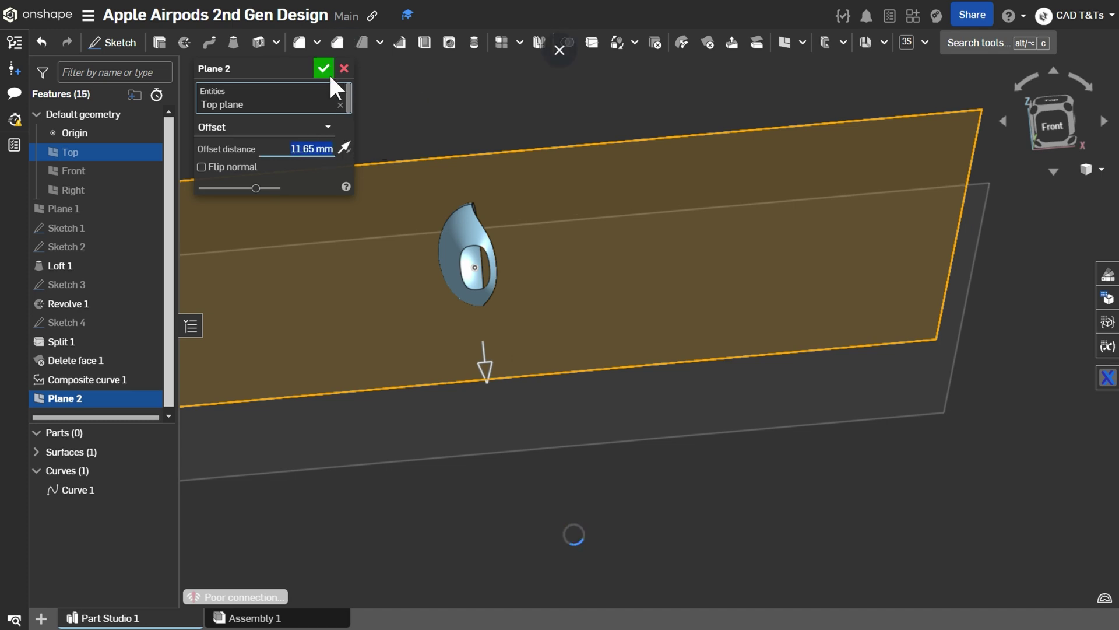
left_click(324, 69)
left_click(700, 253)
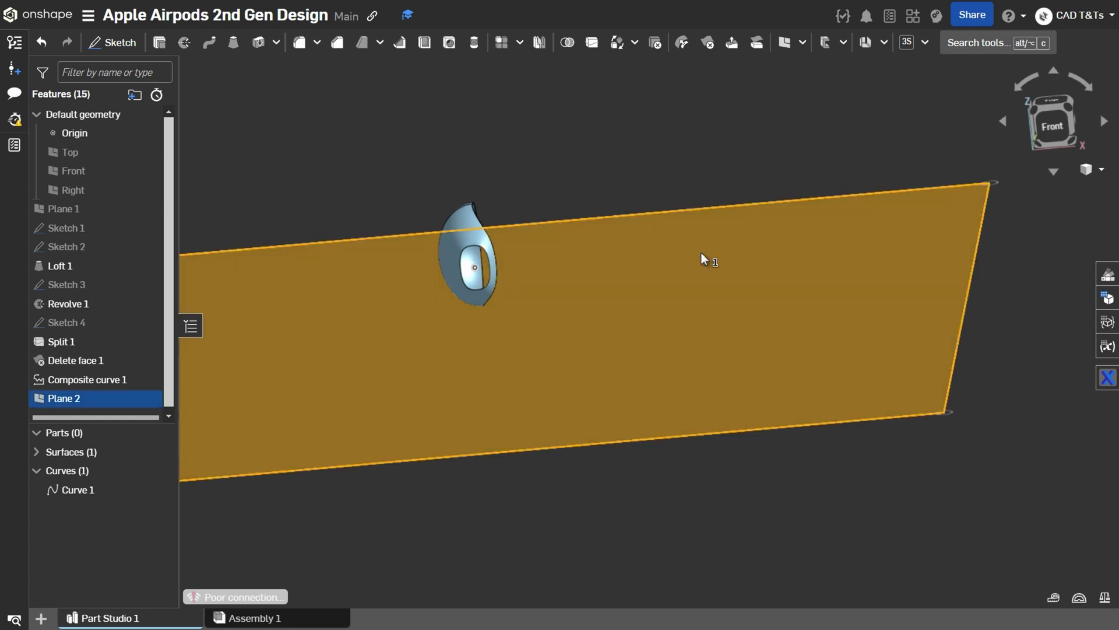
Start Sketch 5 on Plane 2 and draw a circle beside the earbud
left_click(112, 42)
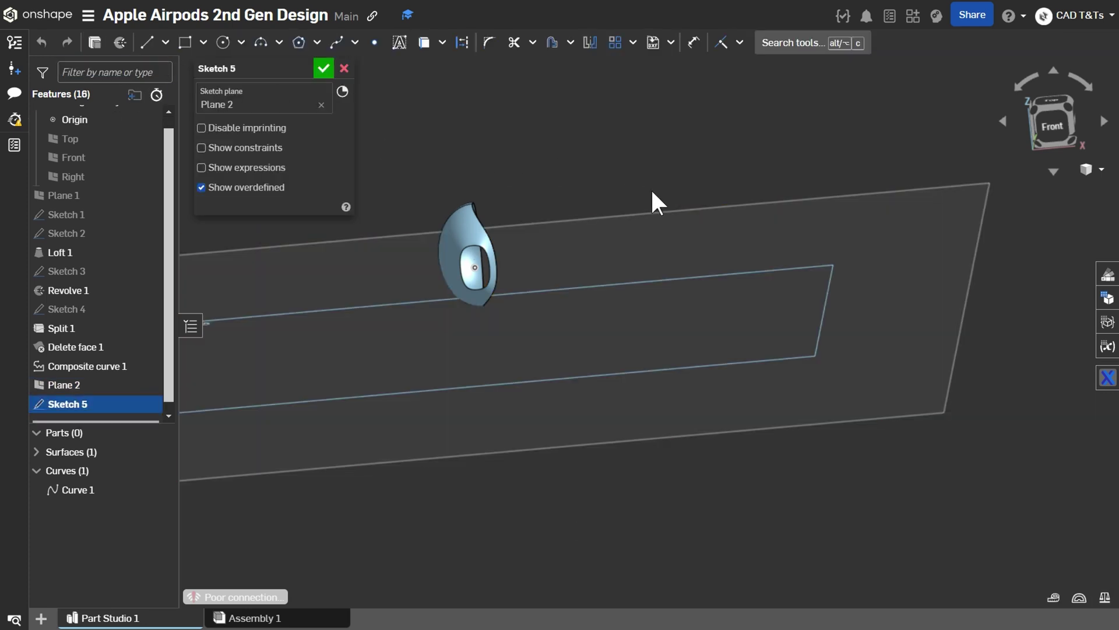
key("n")
scroll(528, 173, "up", 2)
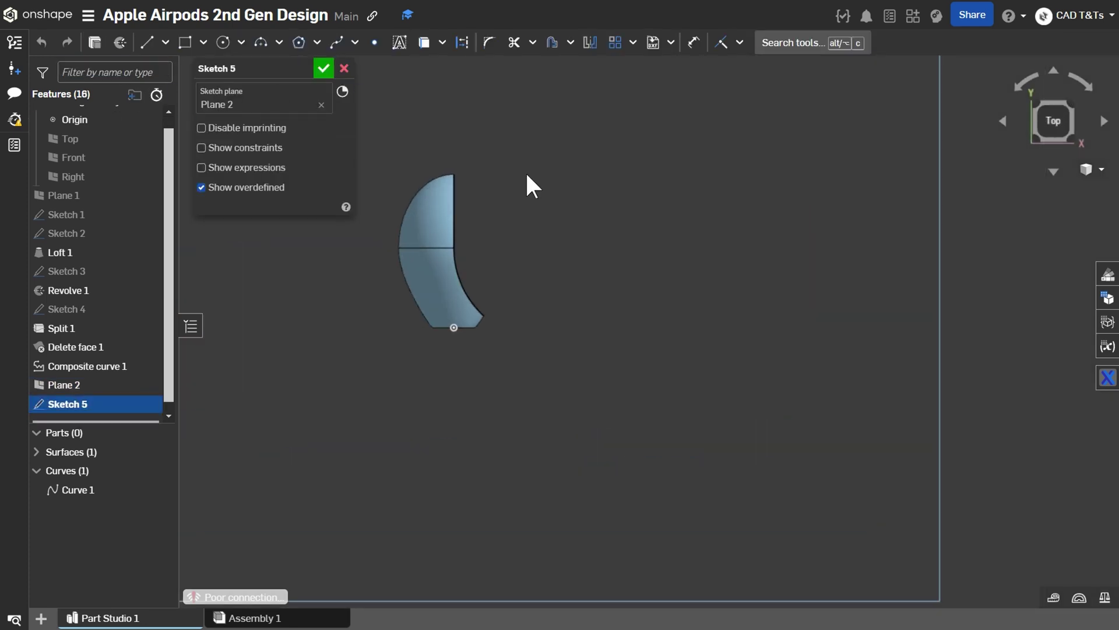
key("c")
left_click(525, 201)
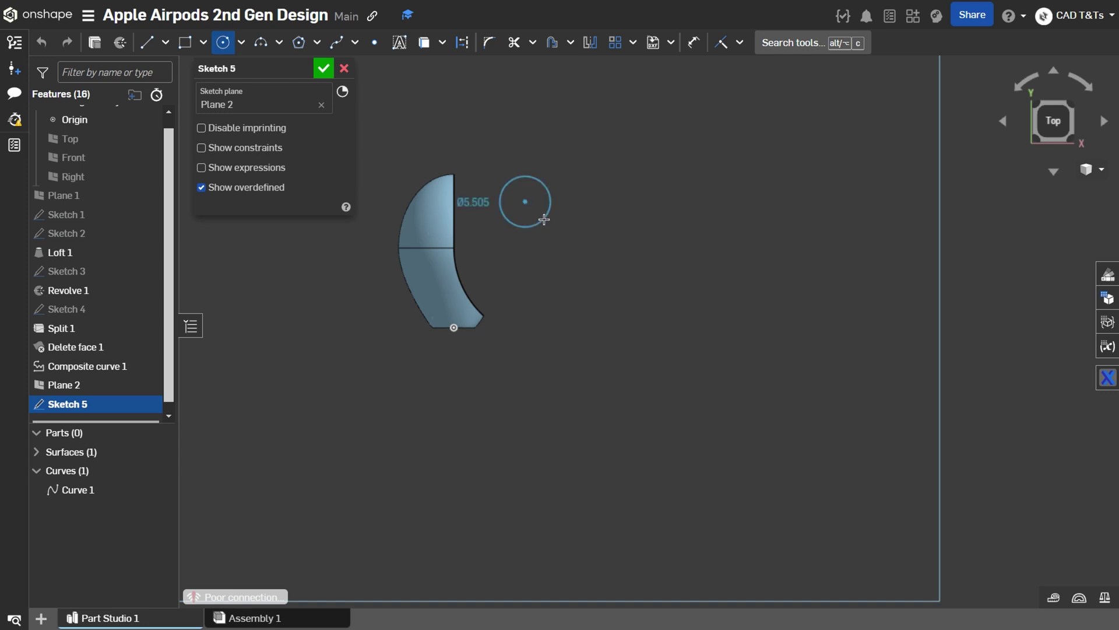
left_click(543, 219)
Dimension the circle's diameter to 6.5
key("d")
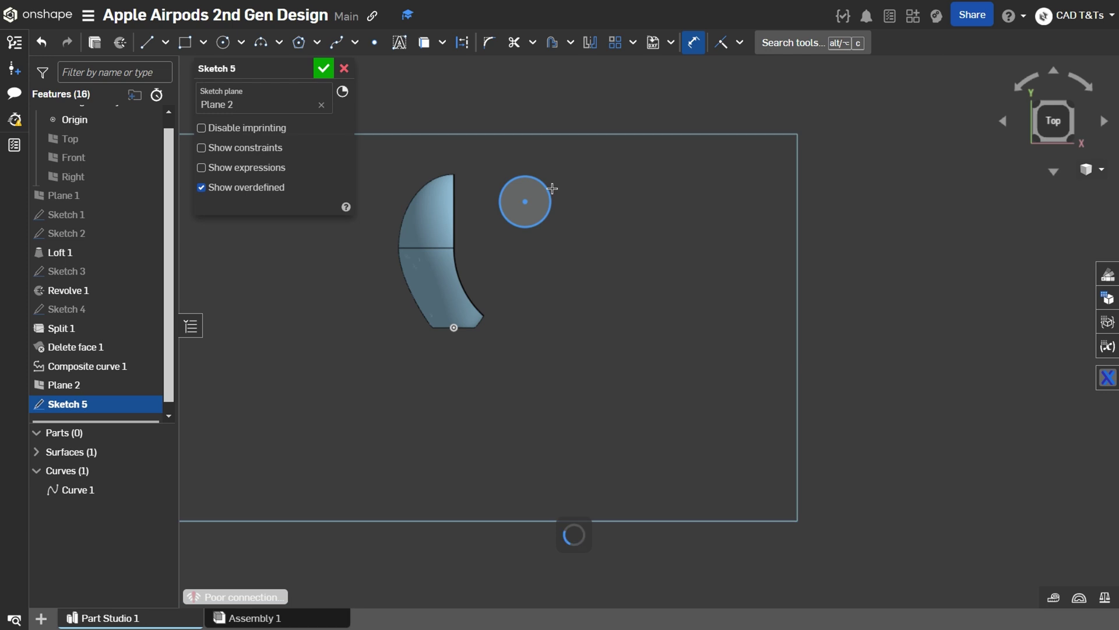
scroll(547, 190, "up", 2)
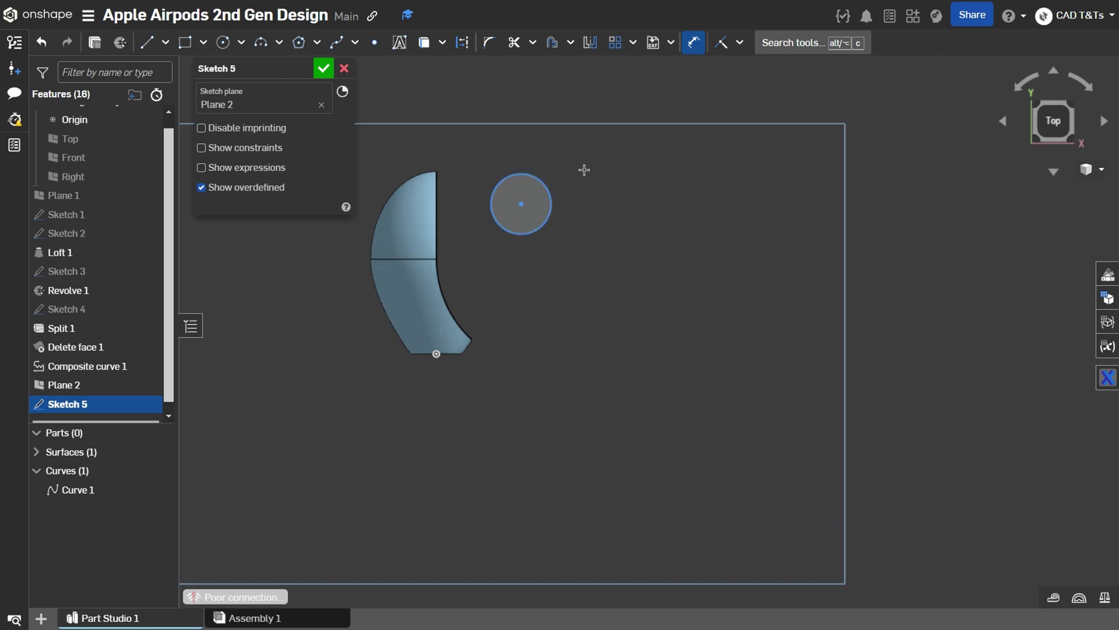
left_click(542, 186)
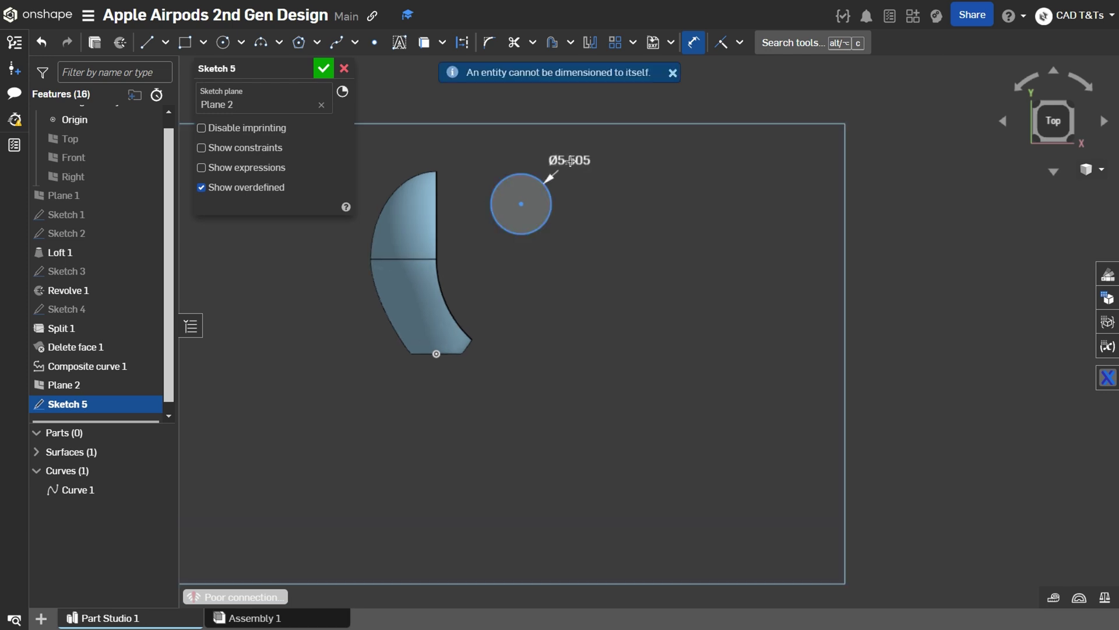
left_click(579, 152)
type("6.5")
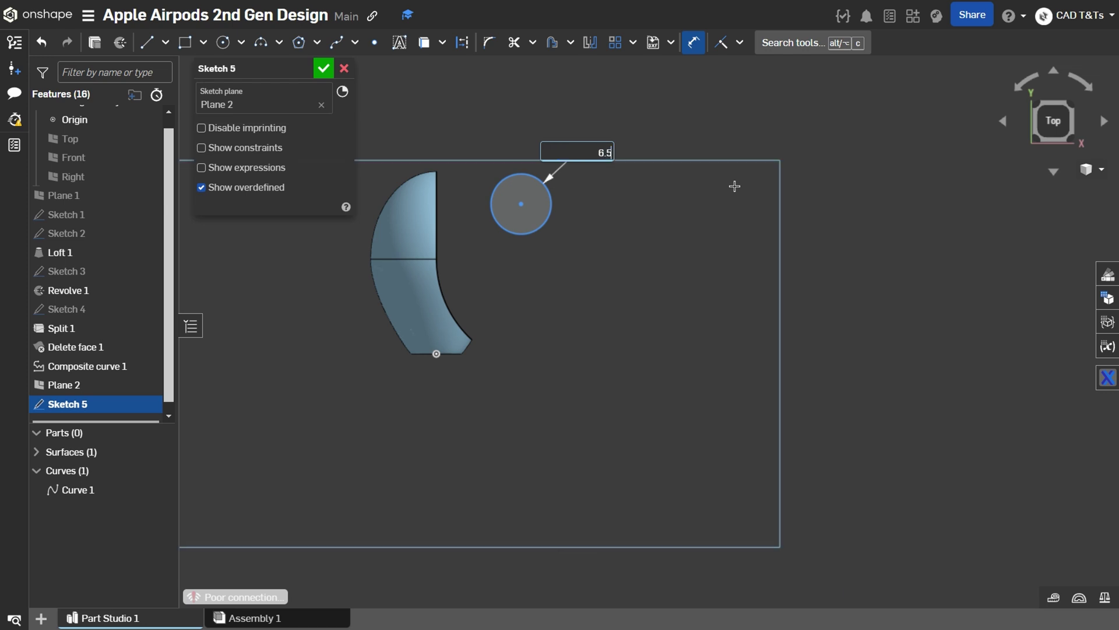
key("Escape")
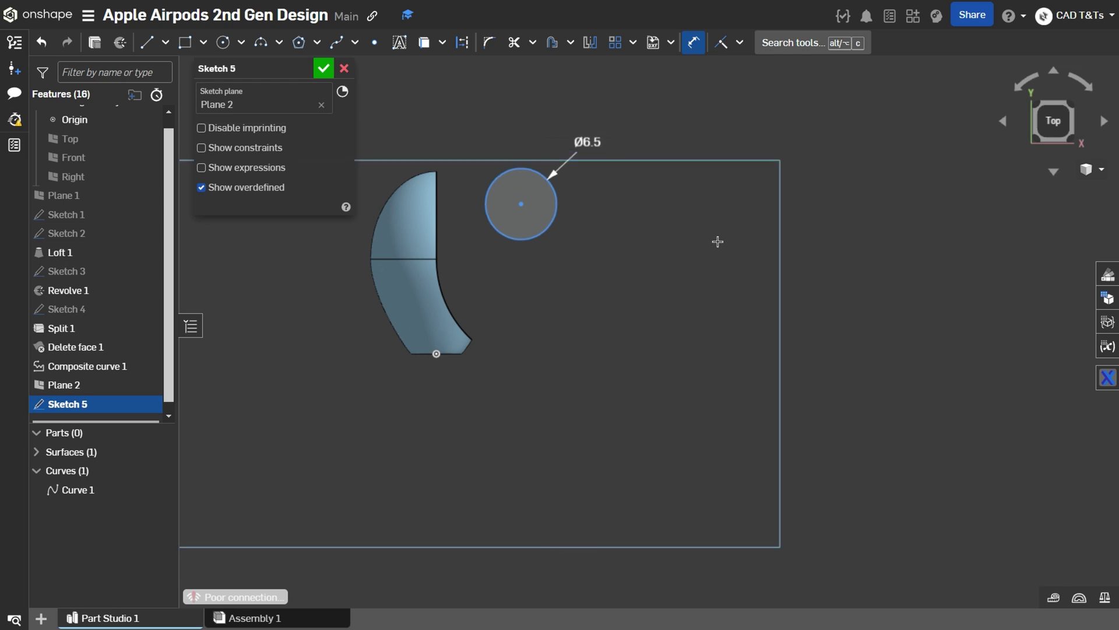
key("Escape")
Place the circle 7.25 from the earbud's vertical edge and 6 from its split edge
key("u")
left_click(438, 220)
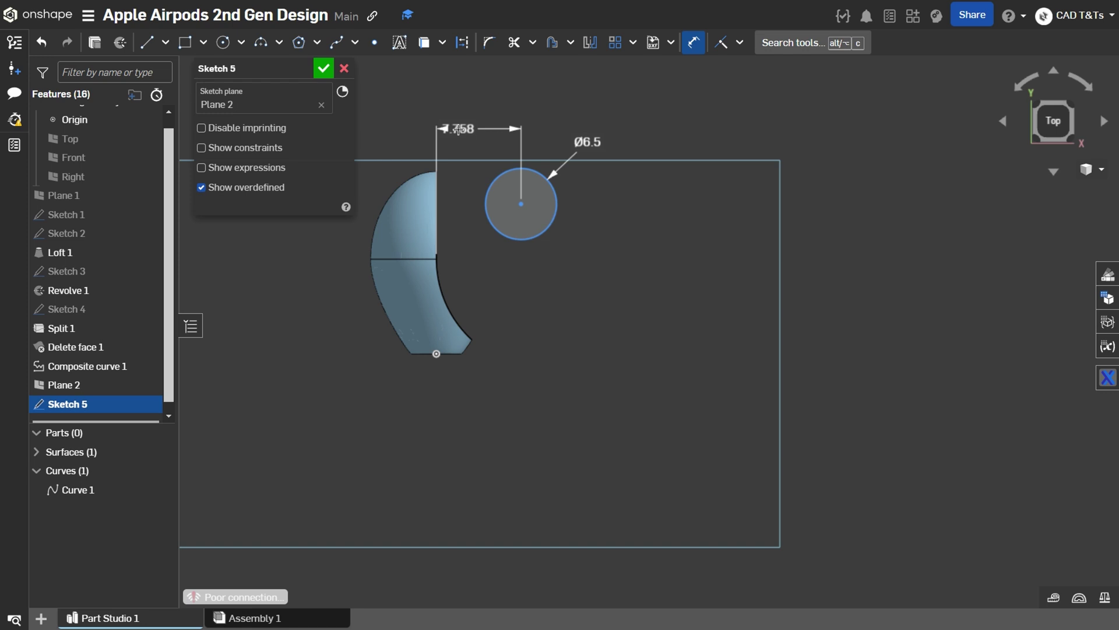
left_click(458, 129)
type("7")
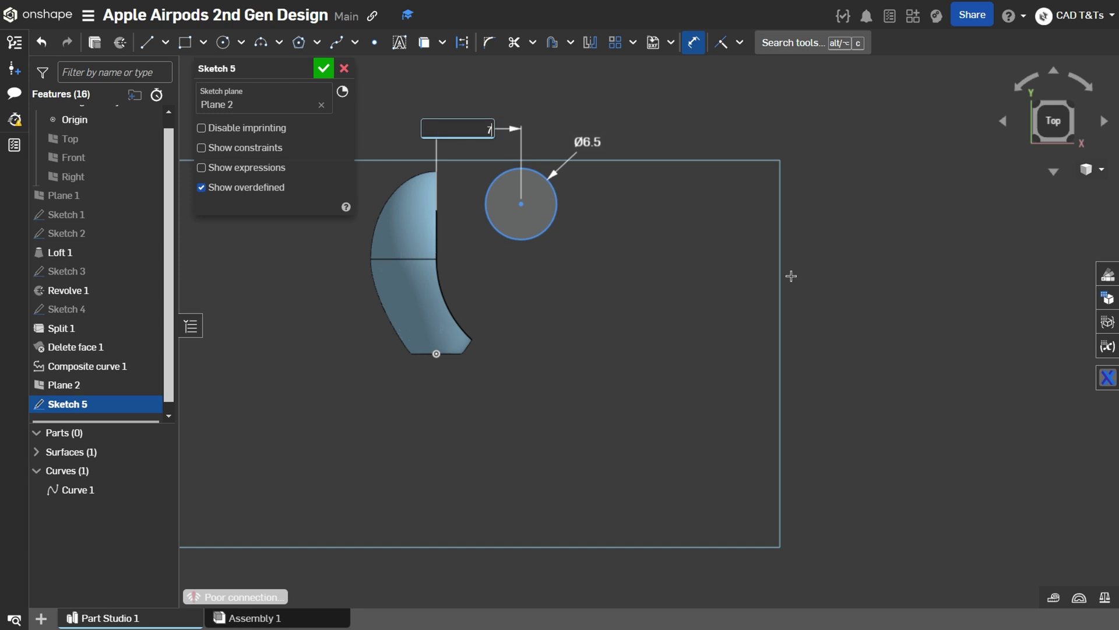
type(".25")
key("Return")
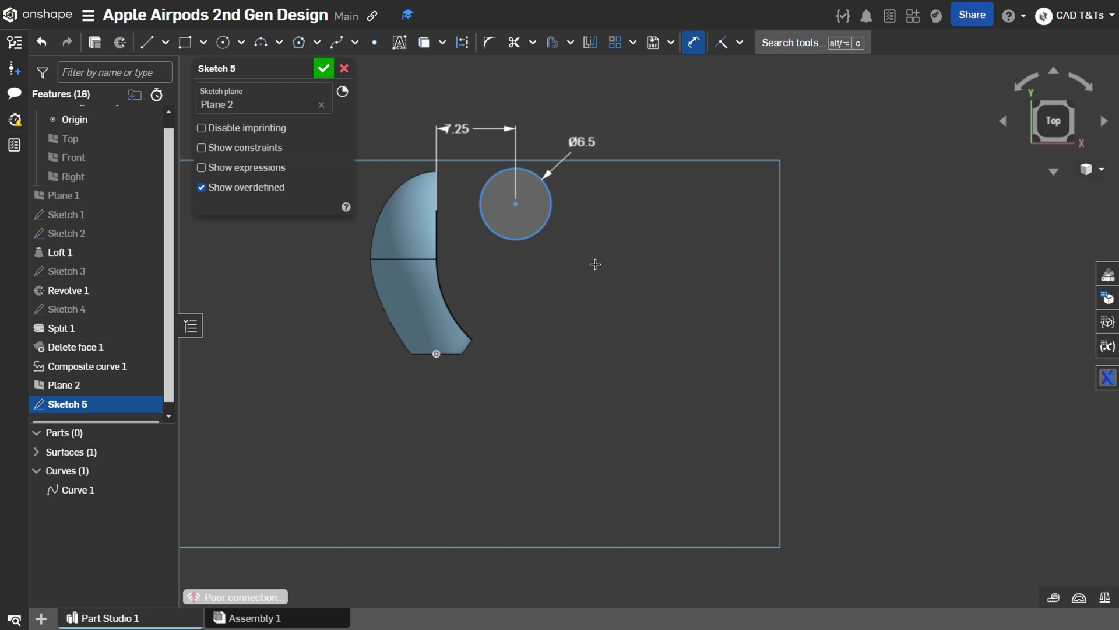
left_click(515, 204)
left_click(411, 262)
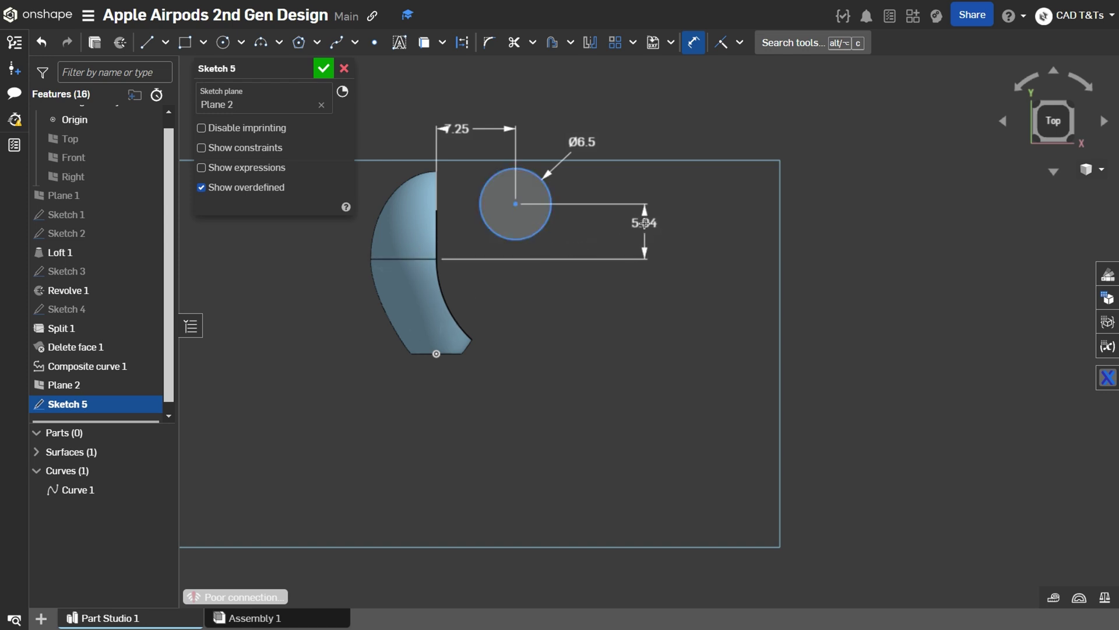
left_click(645, 223)
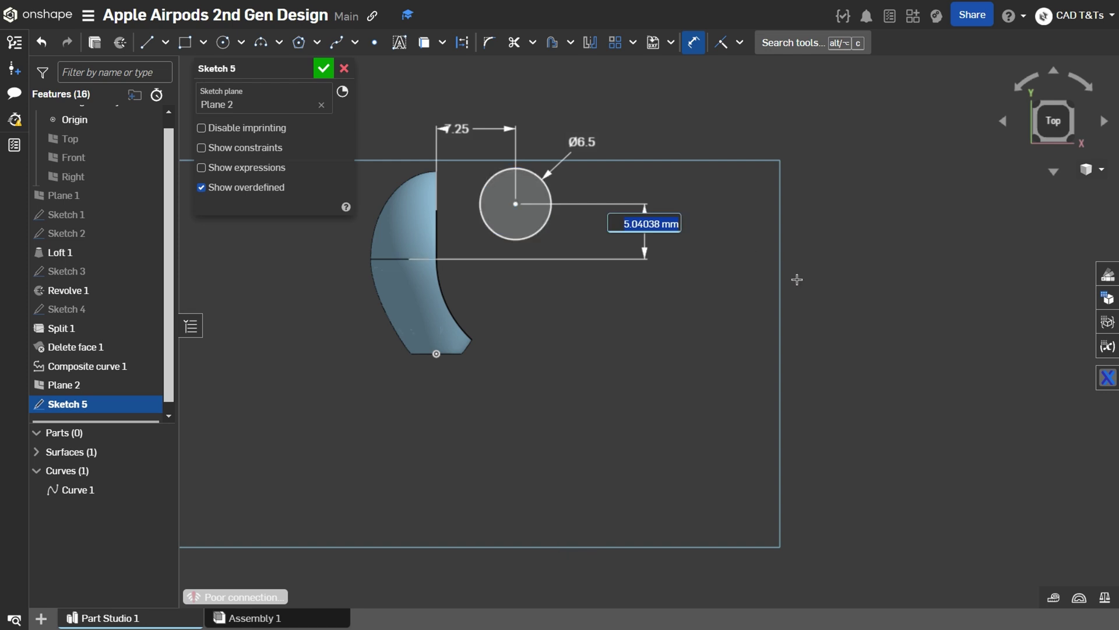
type("6")
key("Return")
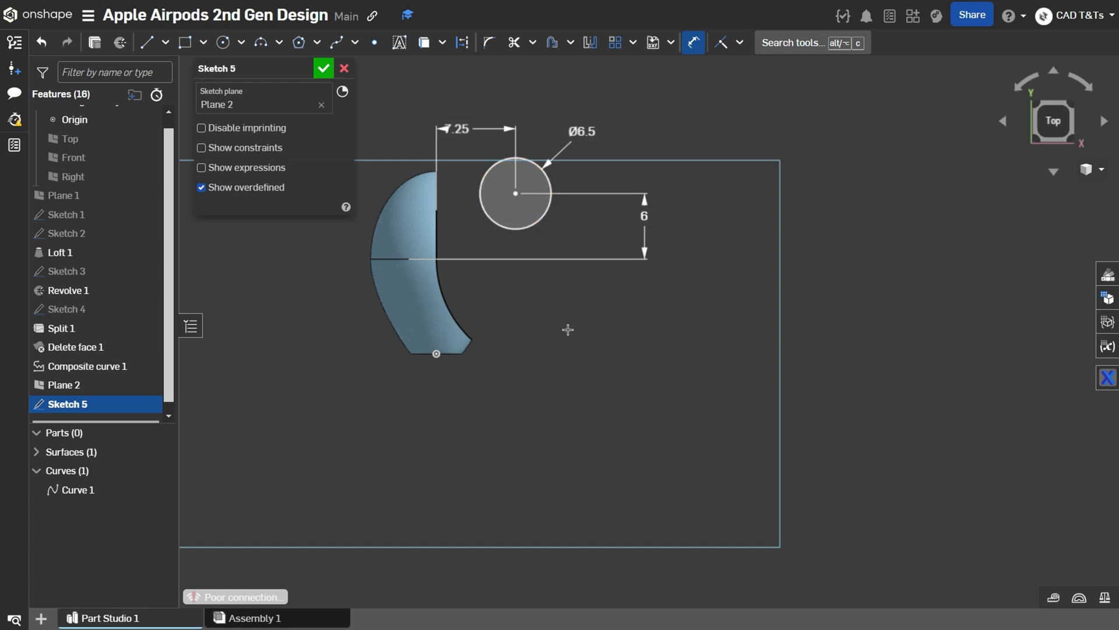
Face the sketch plane and turn the Sketch 5 circle into construction geometry
key("n")
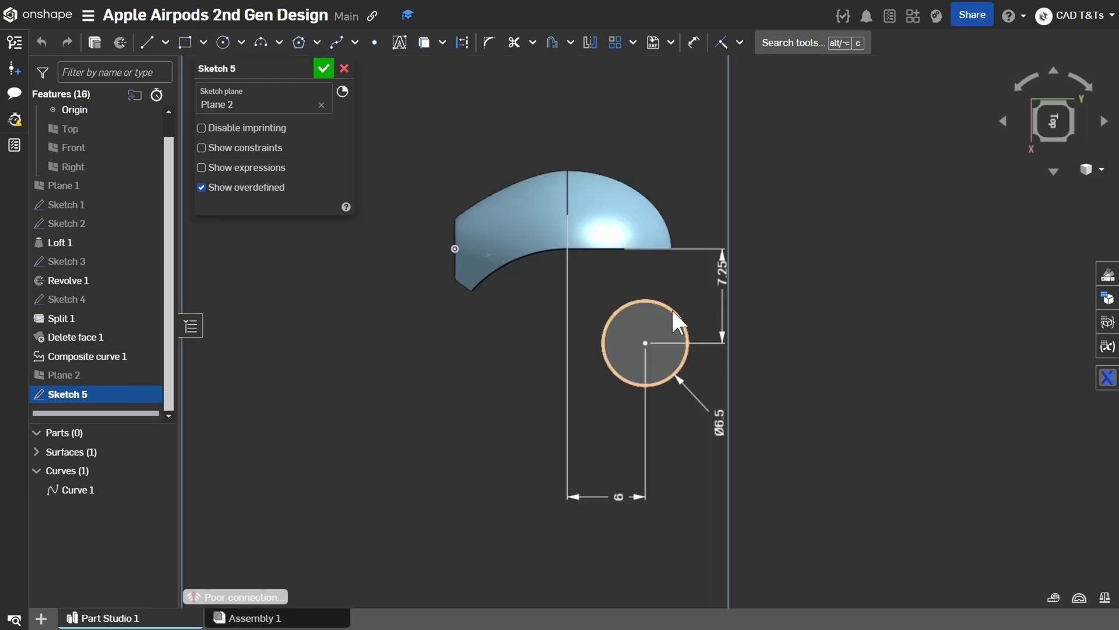
left_click(672, 310)
key("q")
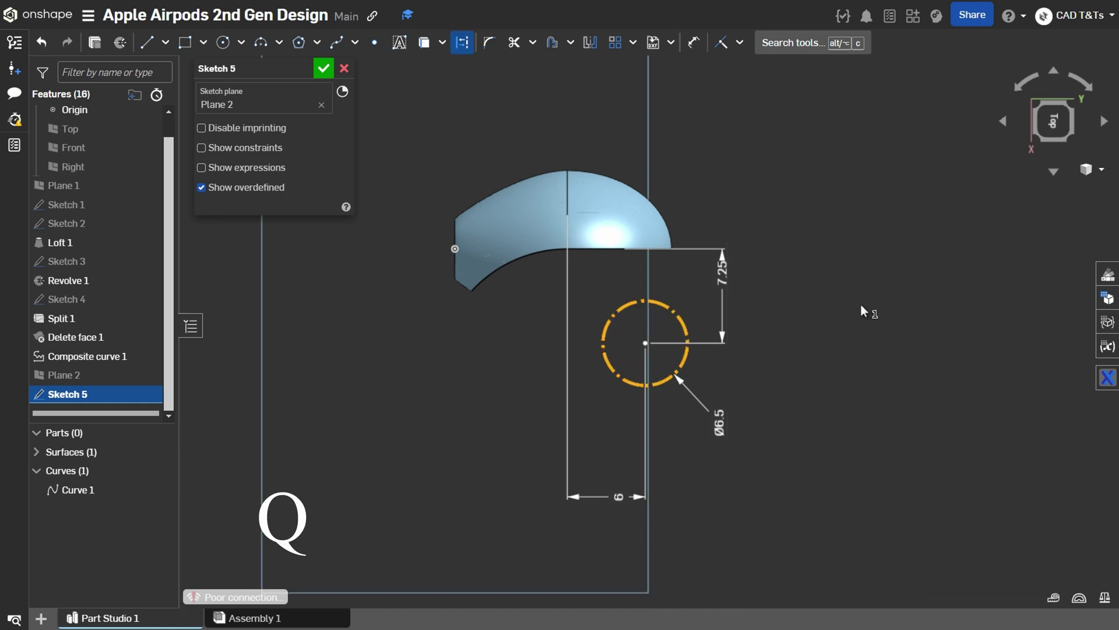
left_click(868, 312)
Trace the circle's left and right halves with two three-point arcs, then finish Sketch 5
key("a")
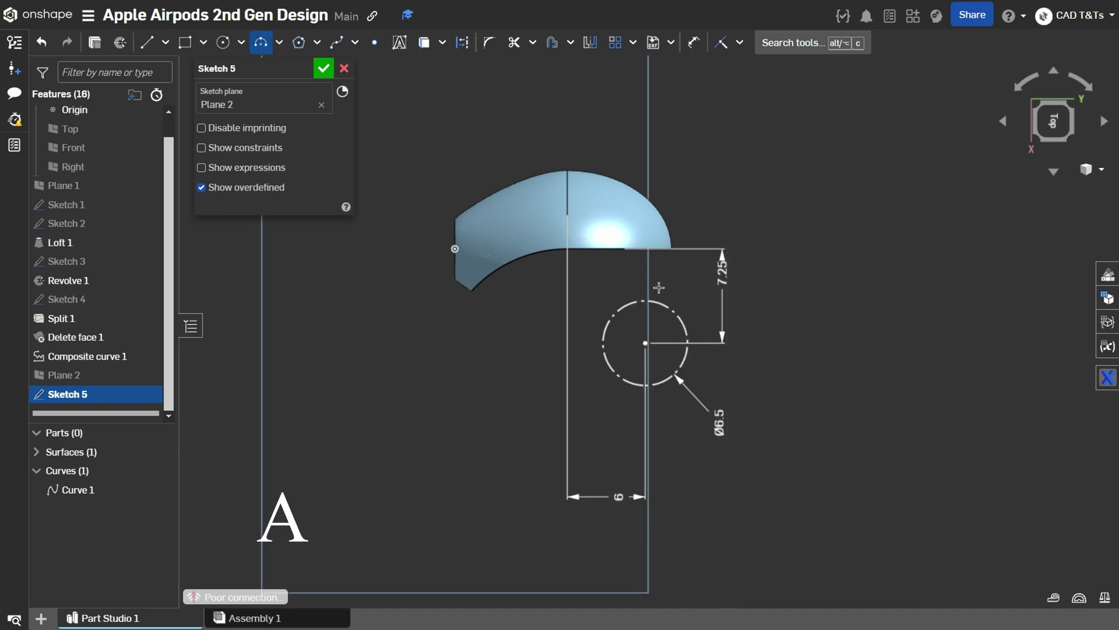
left_click(646, 300)
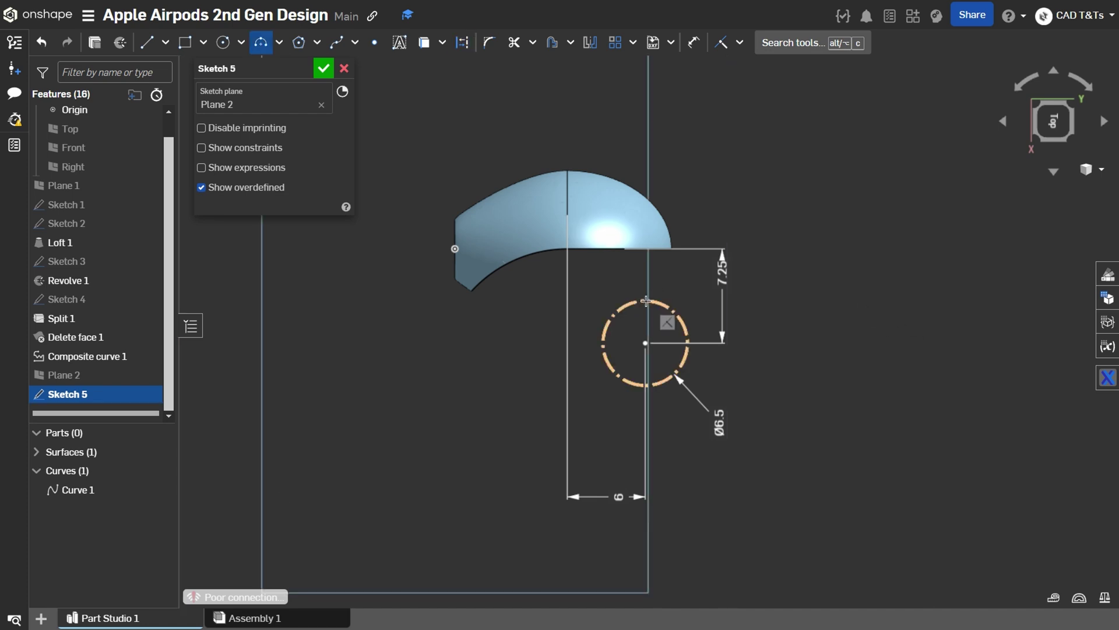
left_click(645, 385)
left_click(603, 344)
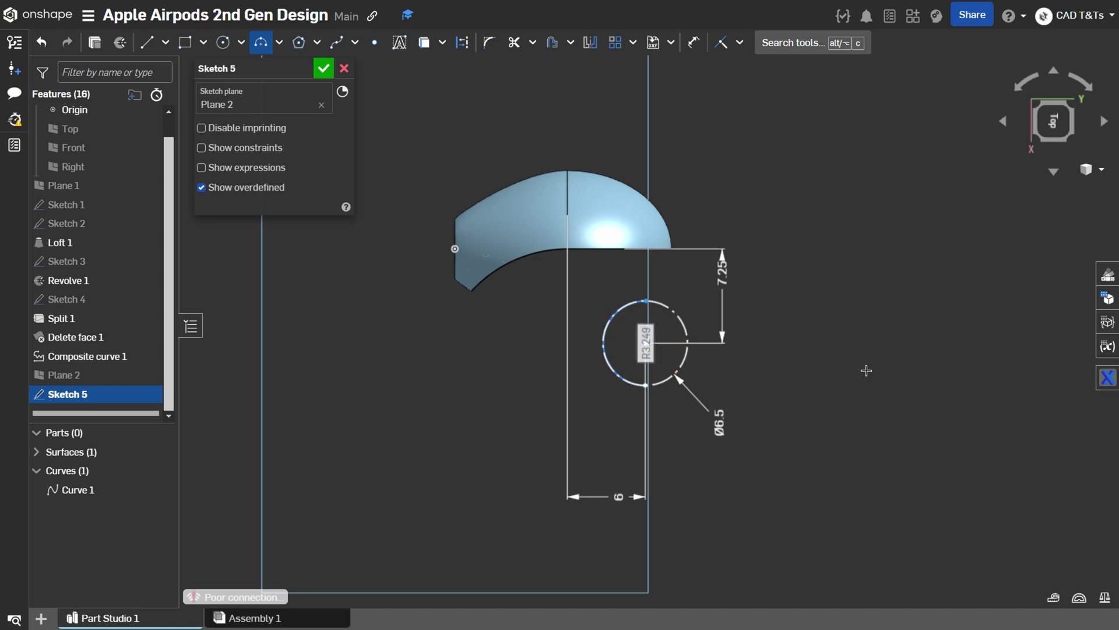
key("Escape")
key("a")
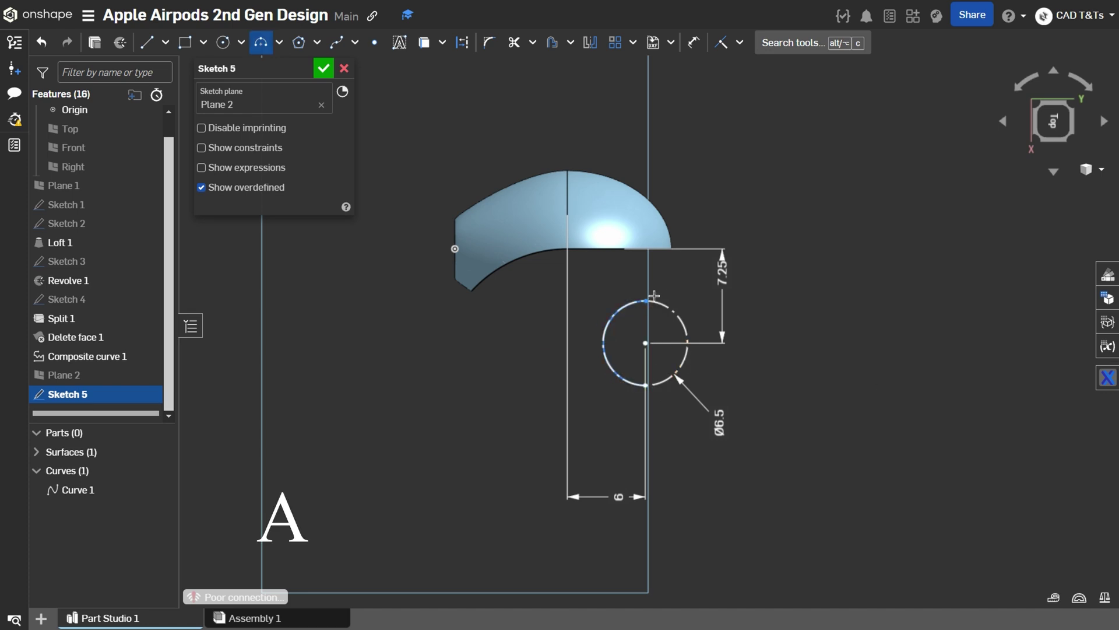
left_click(646, 301)
left_click(646, 385)
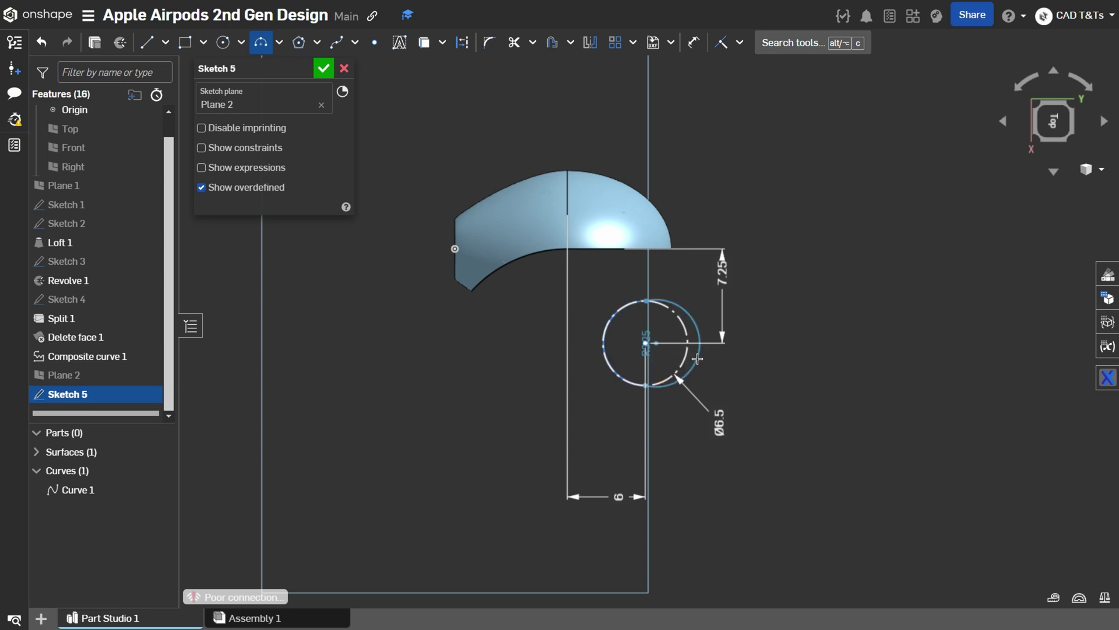
left_click(688, 345)
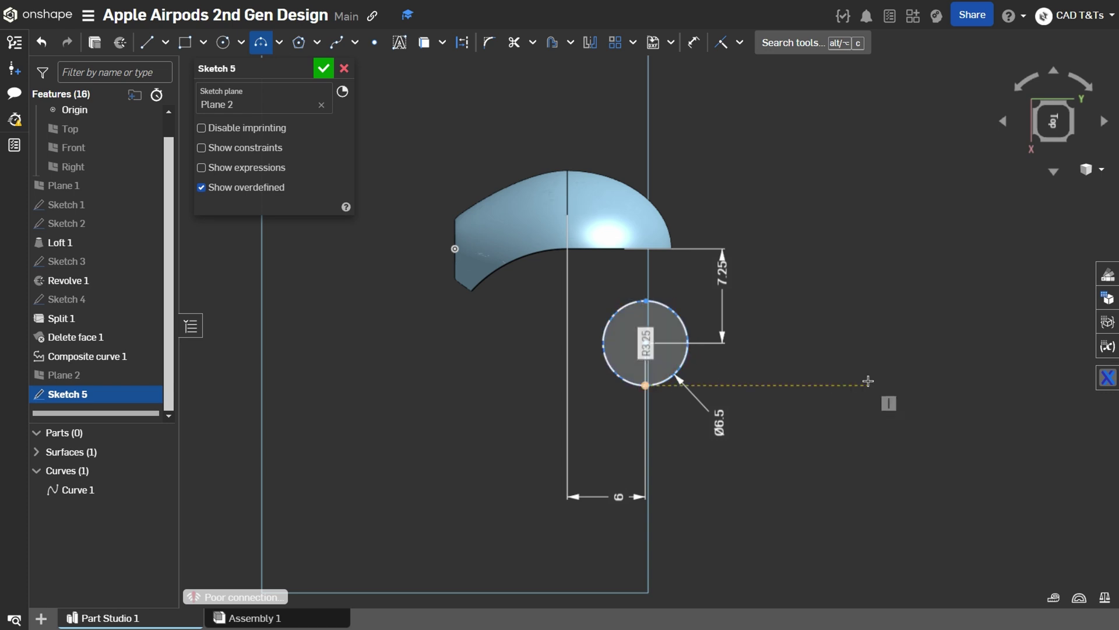
key("Escape")
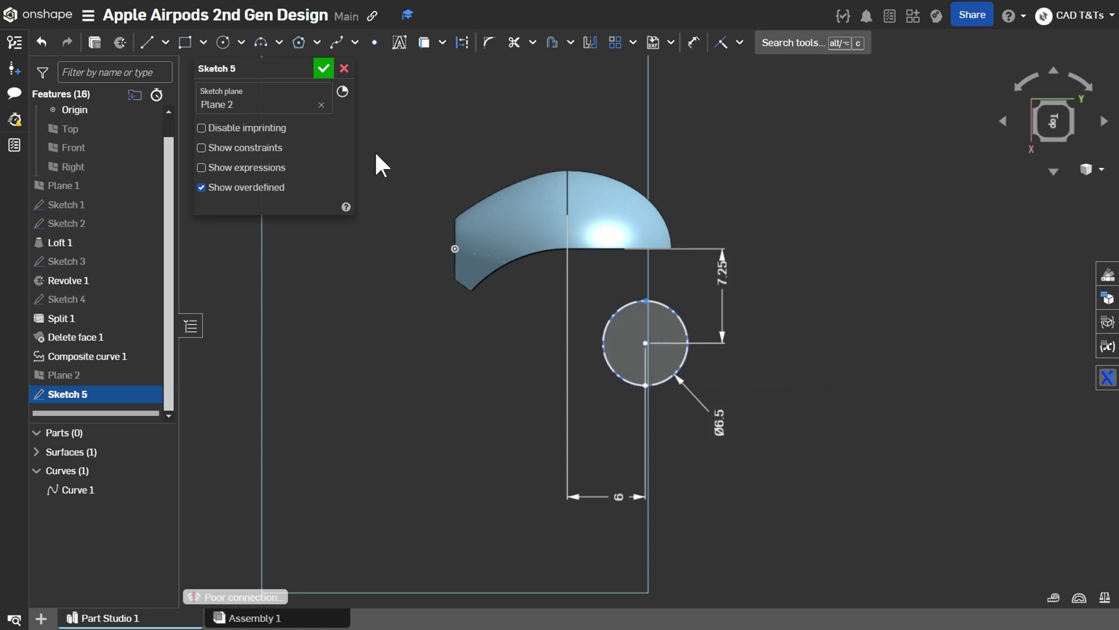
left_click(324, 67)
mouse_move(415, 405)
right_mouse_down()
mouse_move(600, 422)
mouse_move(634, 373)
mouse_move(336, 394)
right_mouse_up()
Start an added surface loft from Curve 1 to the Sketch 5 circle
left_click(234, 43)
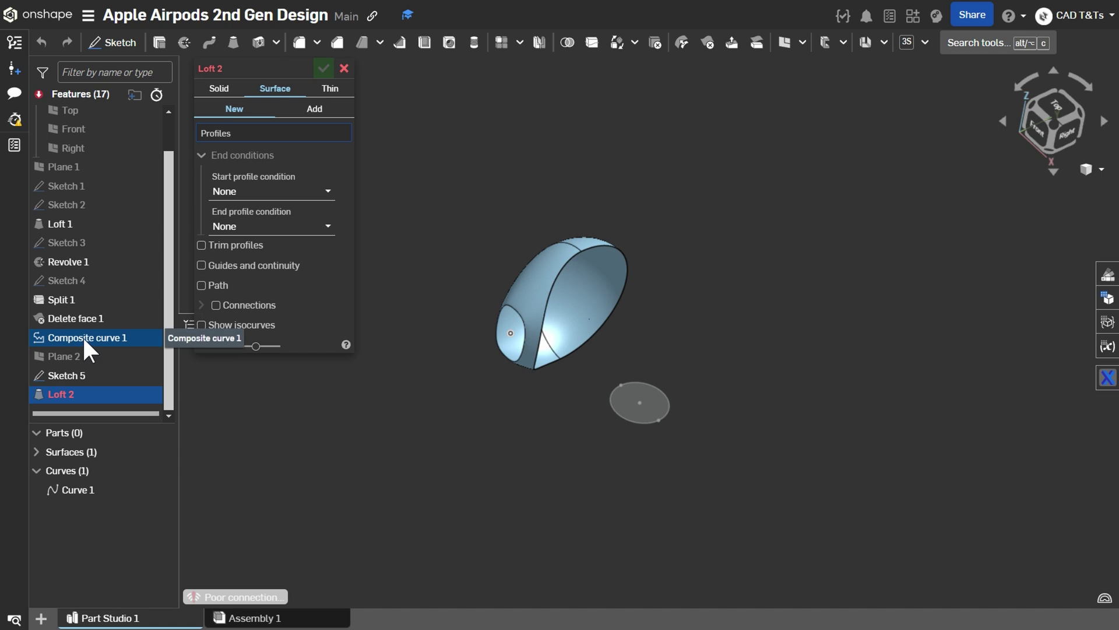
left_click(314, 108)
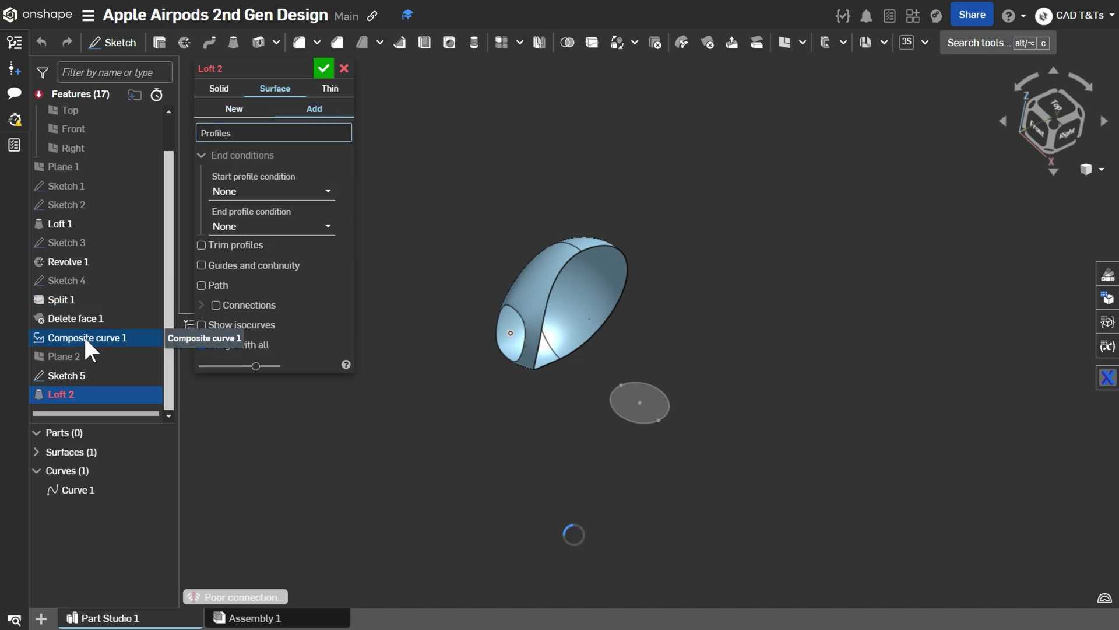
left_click(93, 487)
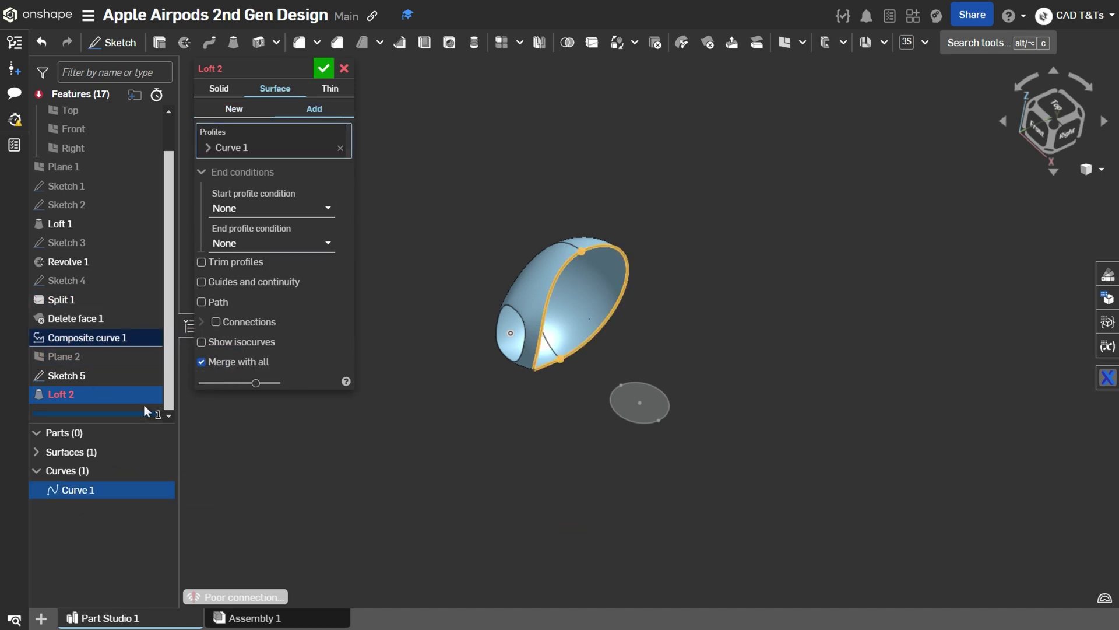
left_click(87, 373)
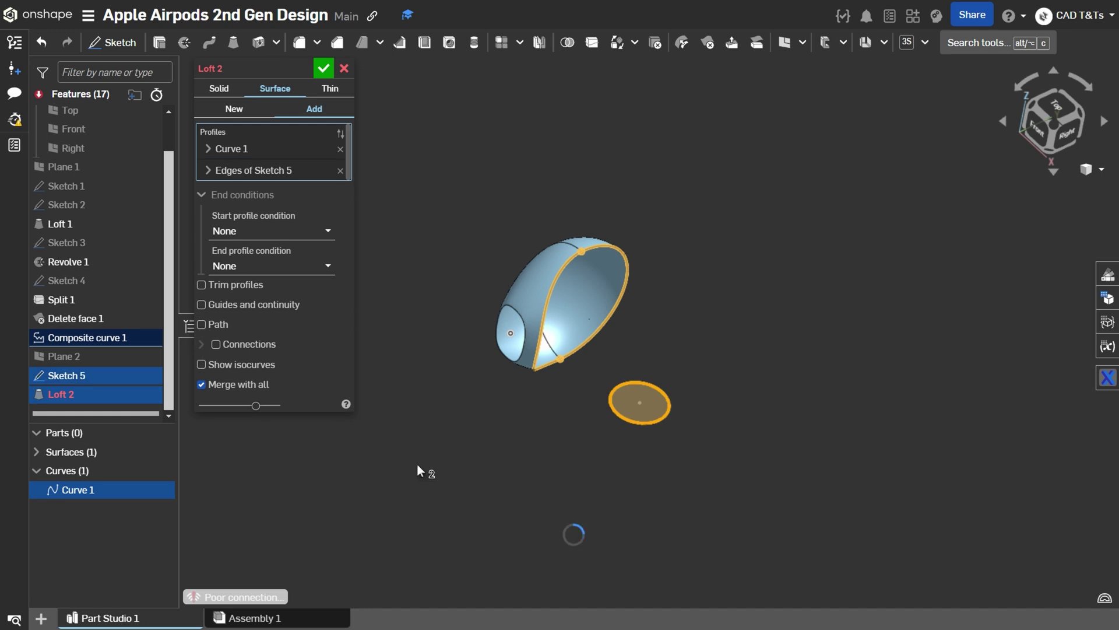
key("shift+1")
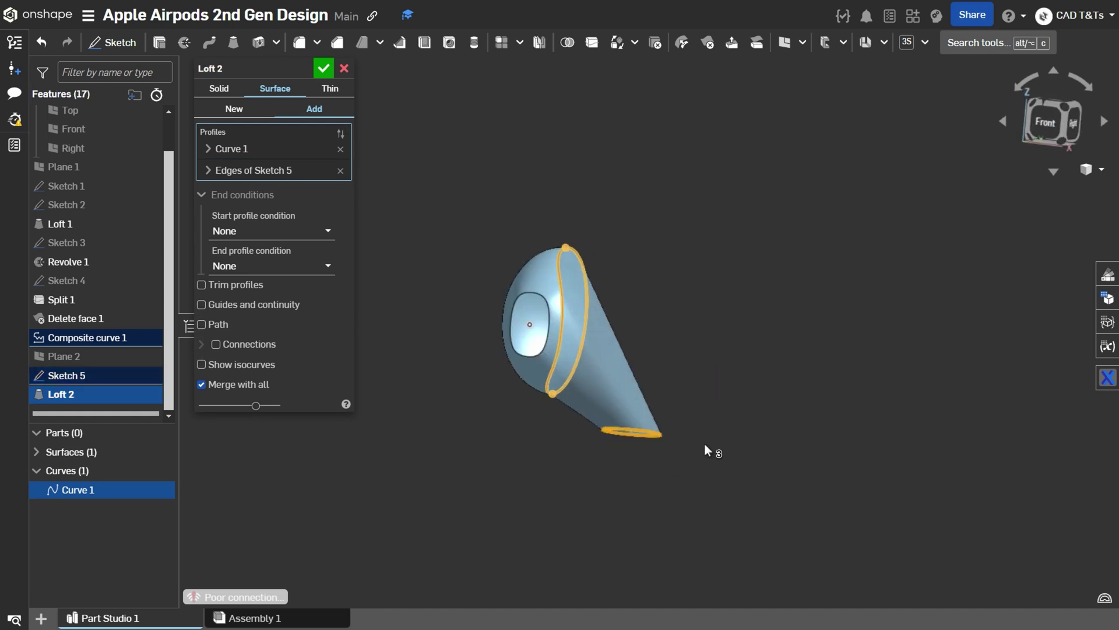
Make the loft start tangent to adjacent faces with magnitude 1.5
left_click(307, 239)
left_click(276, 310)
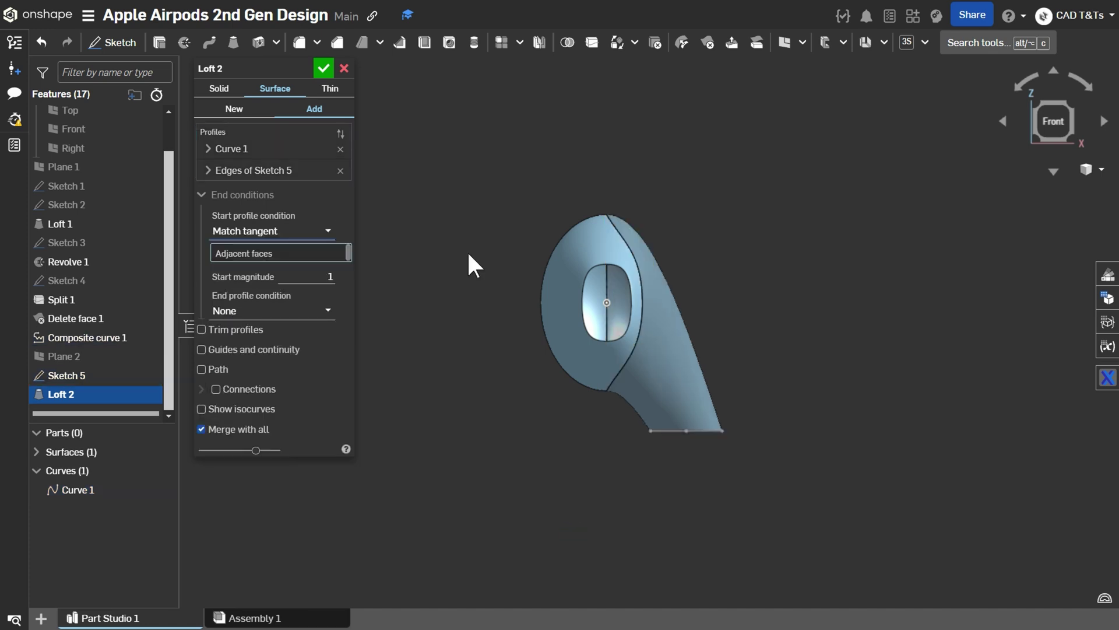
scroll(667, 262, "up", 4)
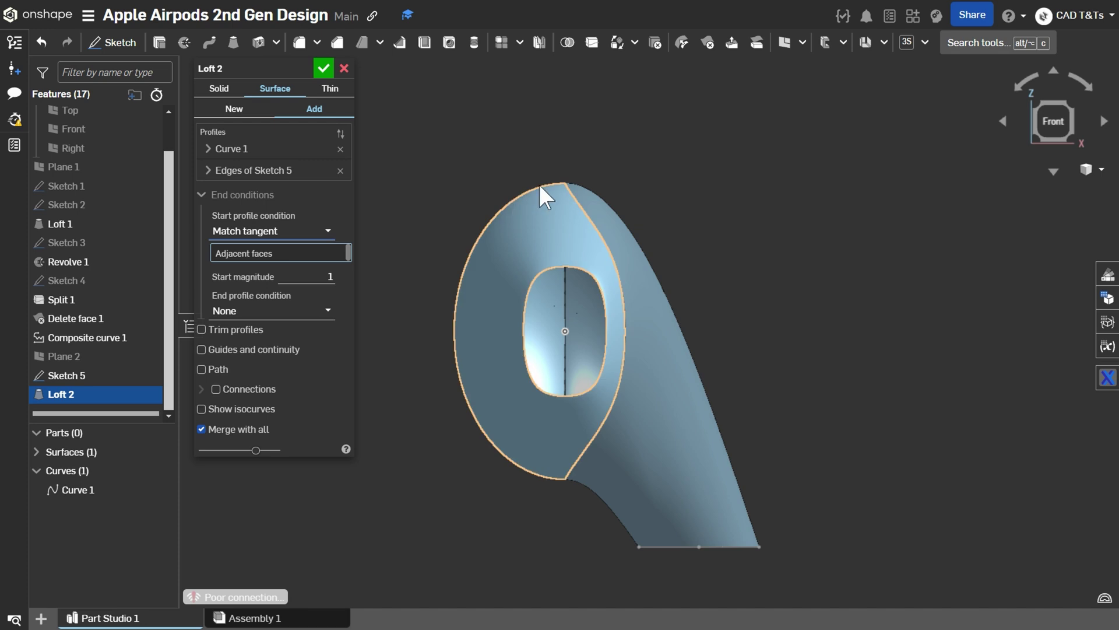
left_click(324, 271)
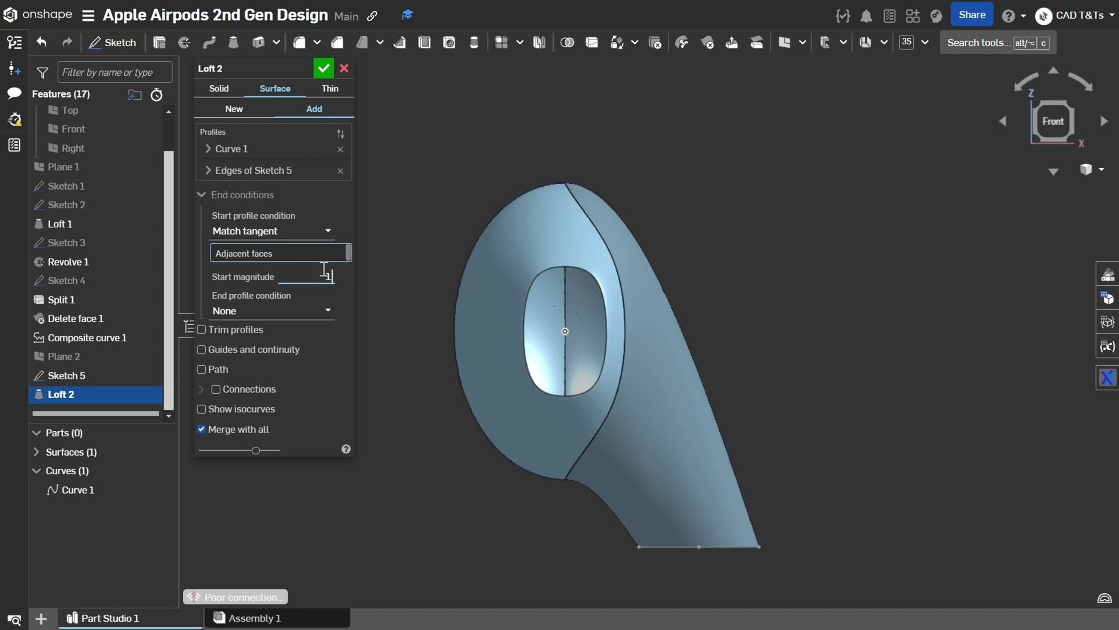
type("1.5")
key("Return")
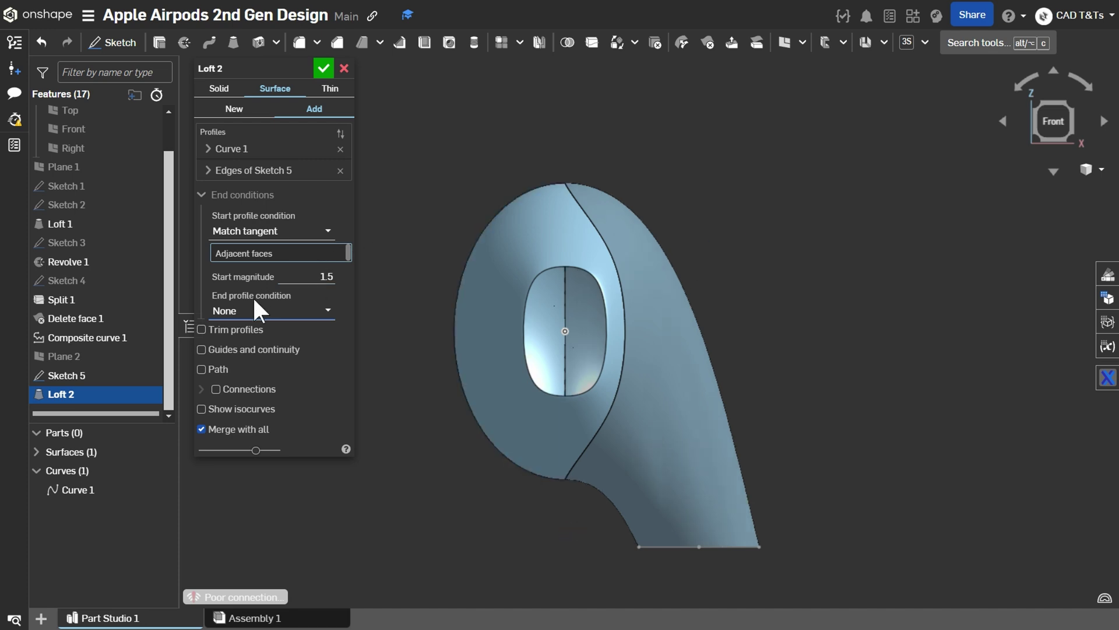
Set the loft end normal to profile with magnitude 2, start magnitude 1.25, and accept
left_click(323, 309)
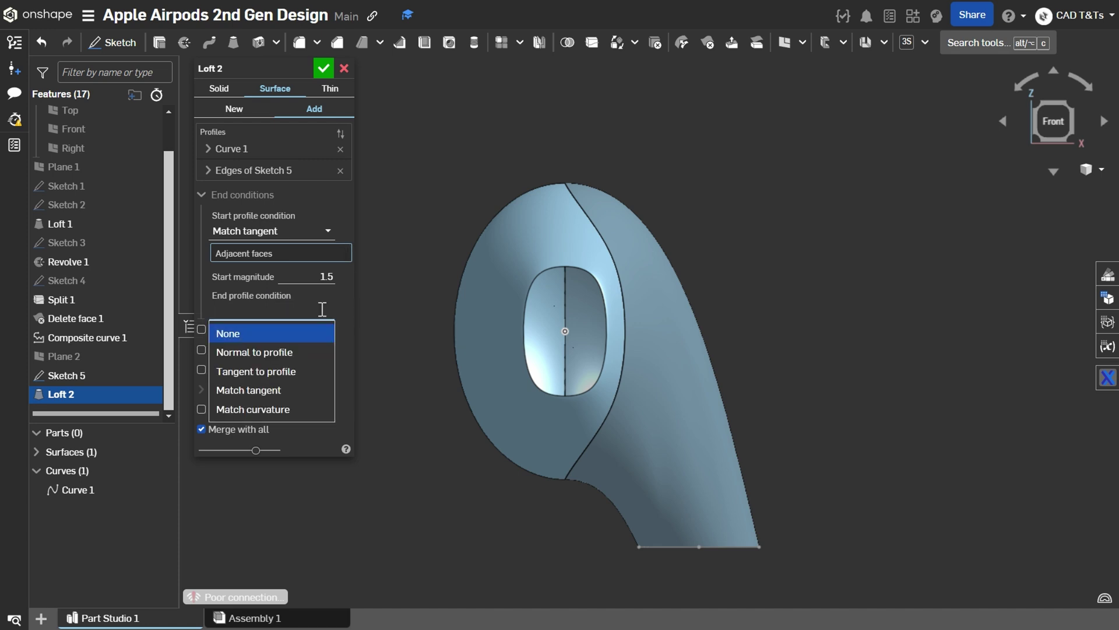
left_click(273, 352)
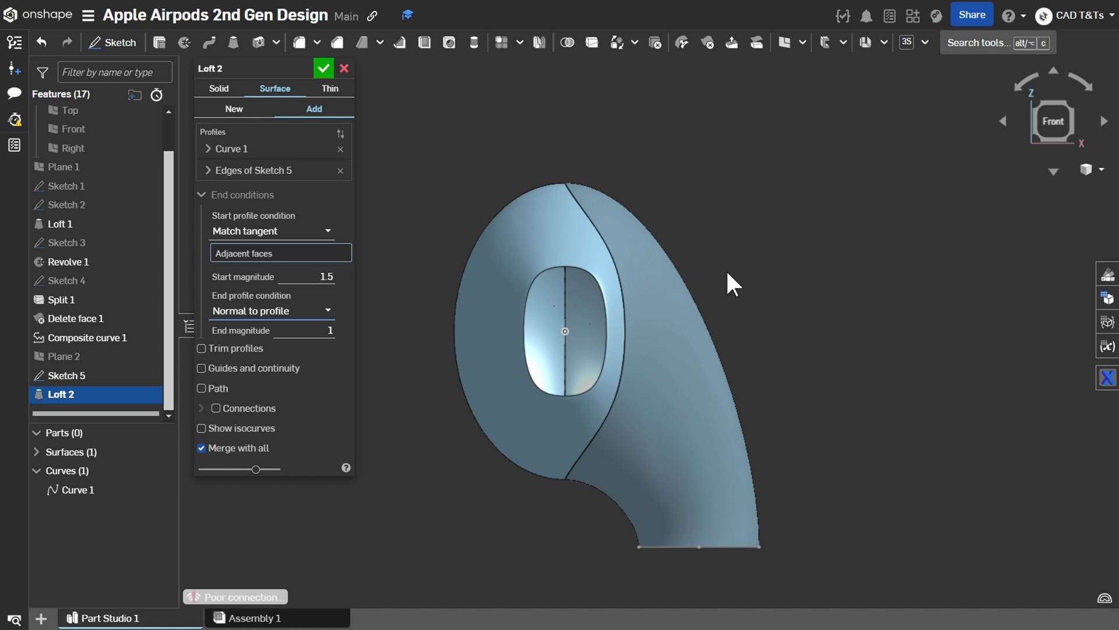
left_click(319, 327)
type("2")
key("Tab")
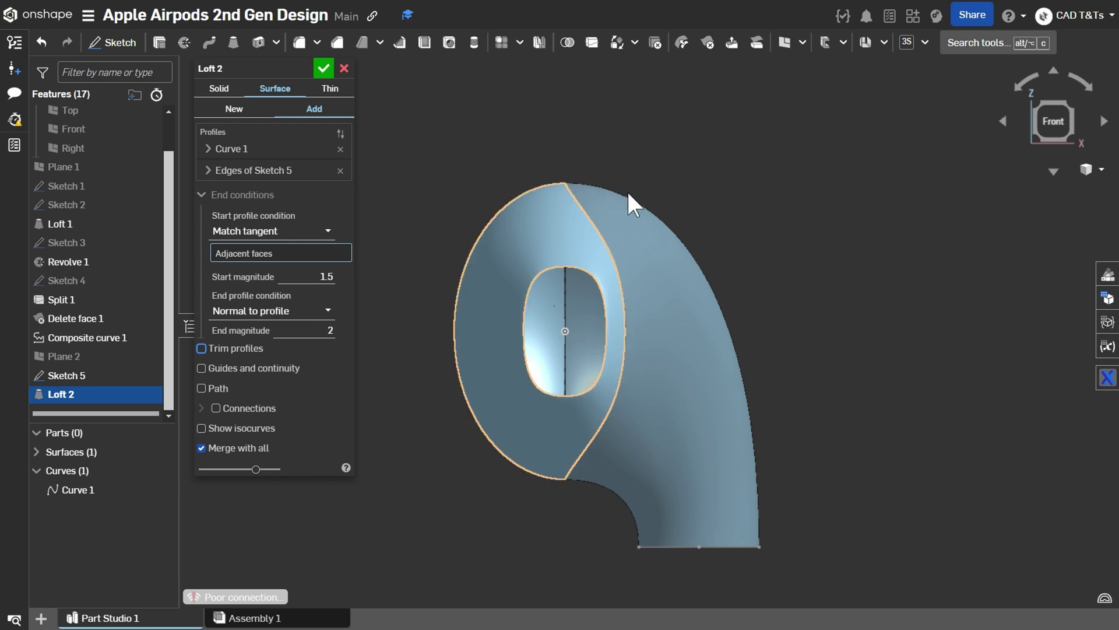
left_click(318, 272)
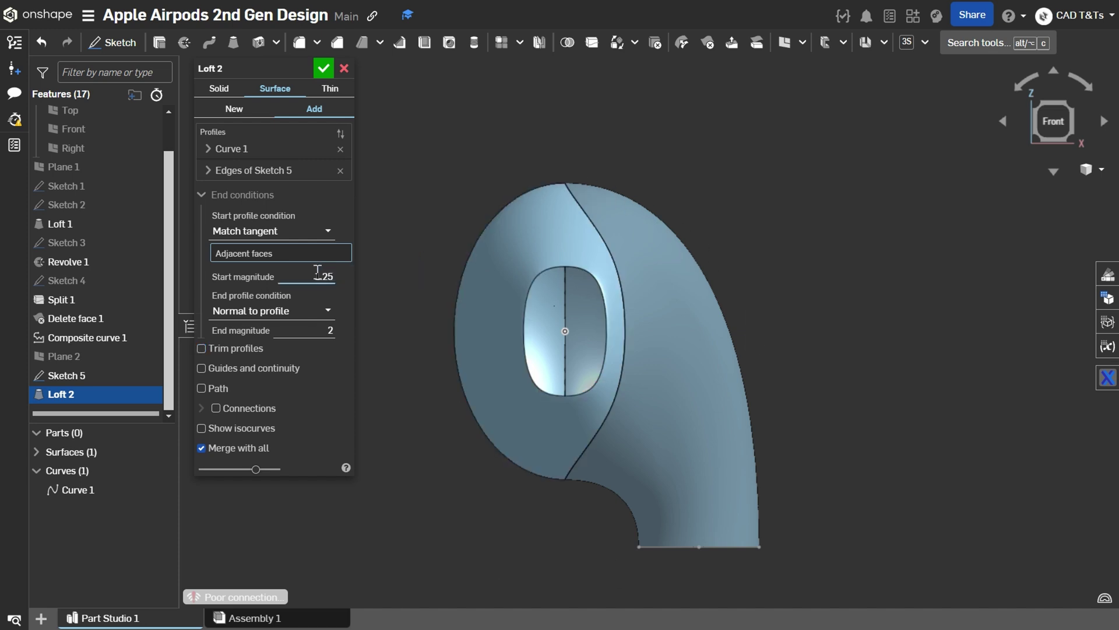
type("1.25")
key("Tab")
scroll(863, 424, "down", 3)
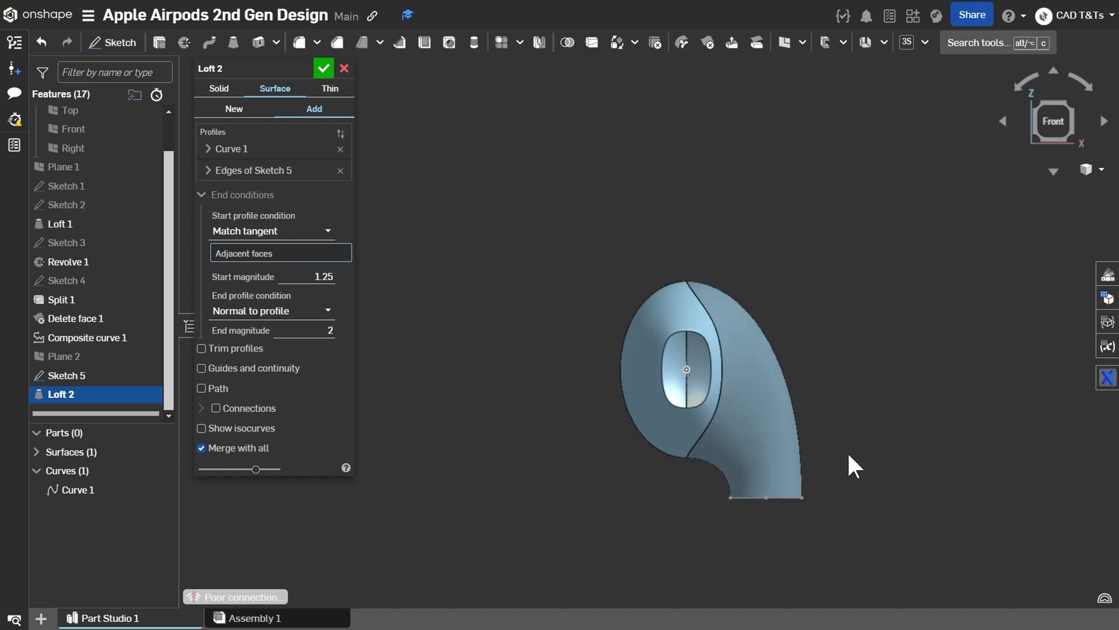
scroll(796, 520, "up", 2)
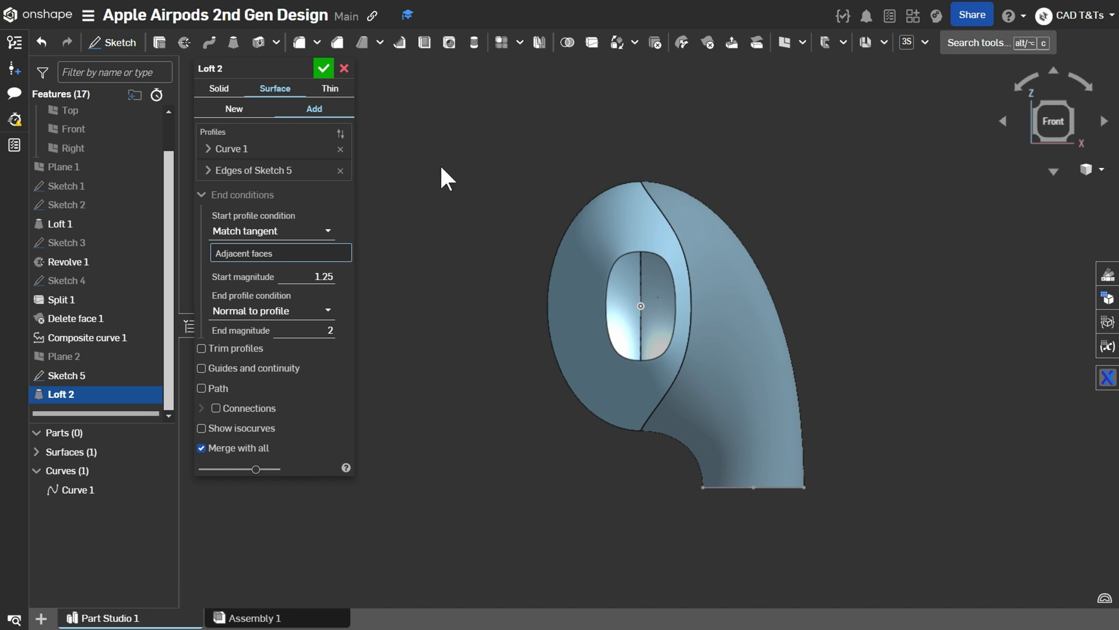
left_click(324, 69)
mouse_move(729, 245)
right_mouse_down()
mouse_move(866, 257)
mouse_move(664, 297)
mouse_move(586, 283)
right_mouse_up()
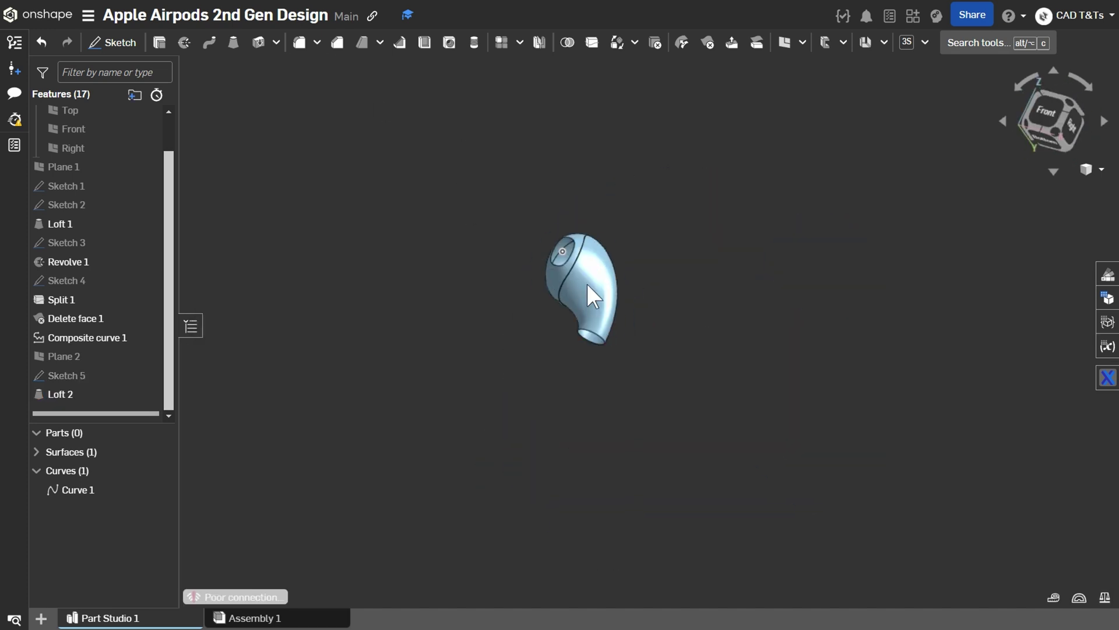
Extrude Sketch 5's circle edges 20 mm as an added surface, flipped away from the body
left_click(116, 375)
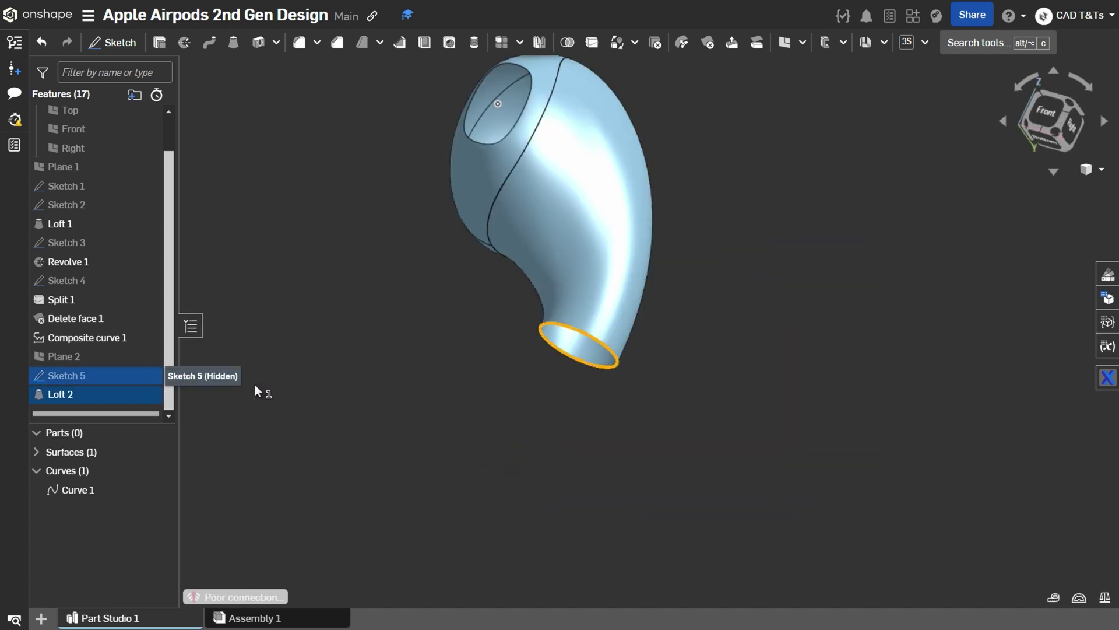
left_click(159, 42)
left_click(276, 88)
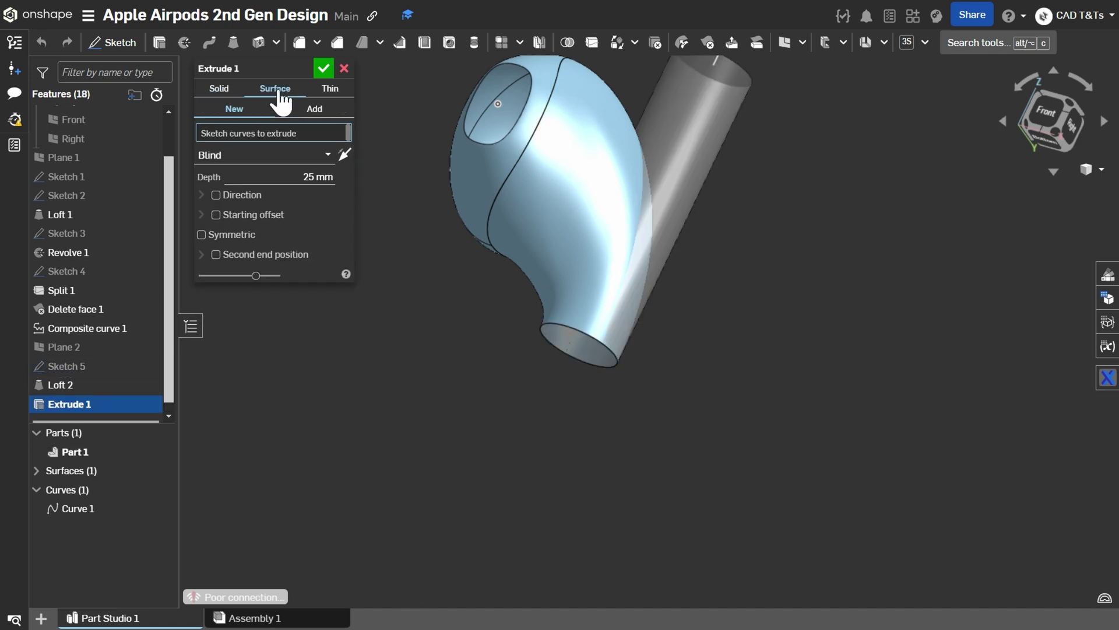
left_click(315, 109)
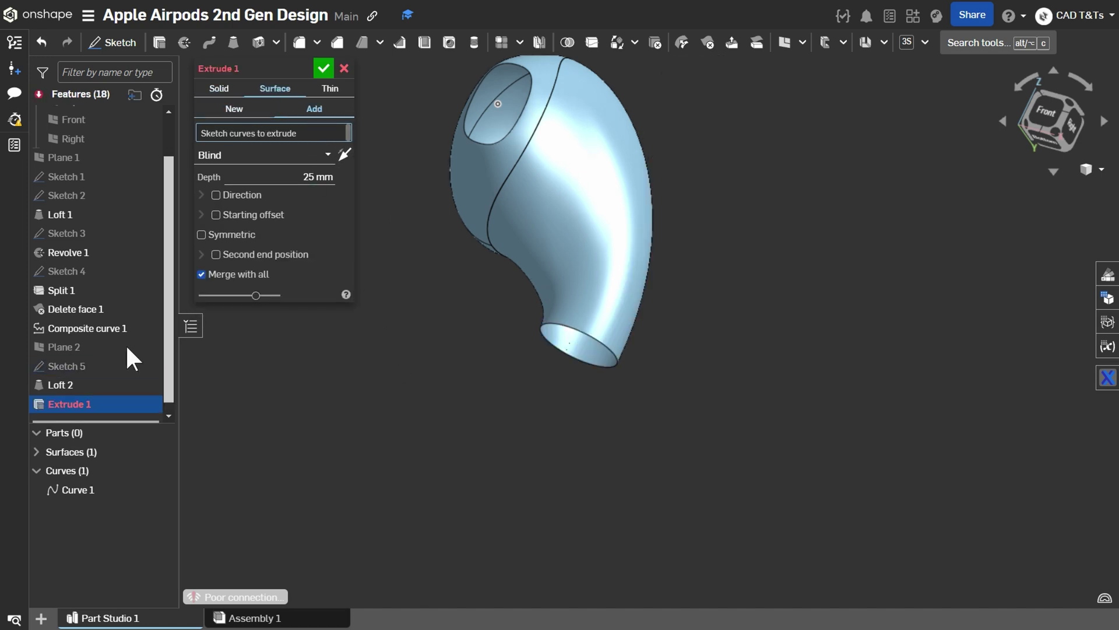
left_click(62, 364)
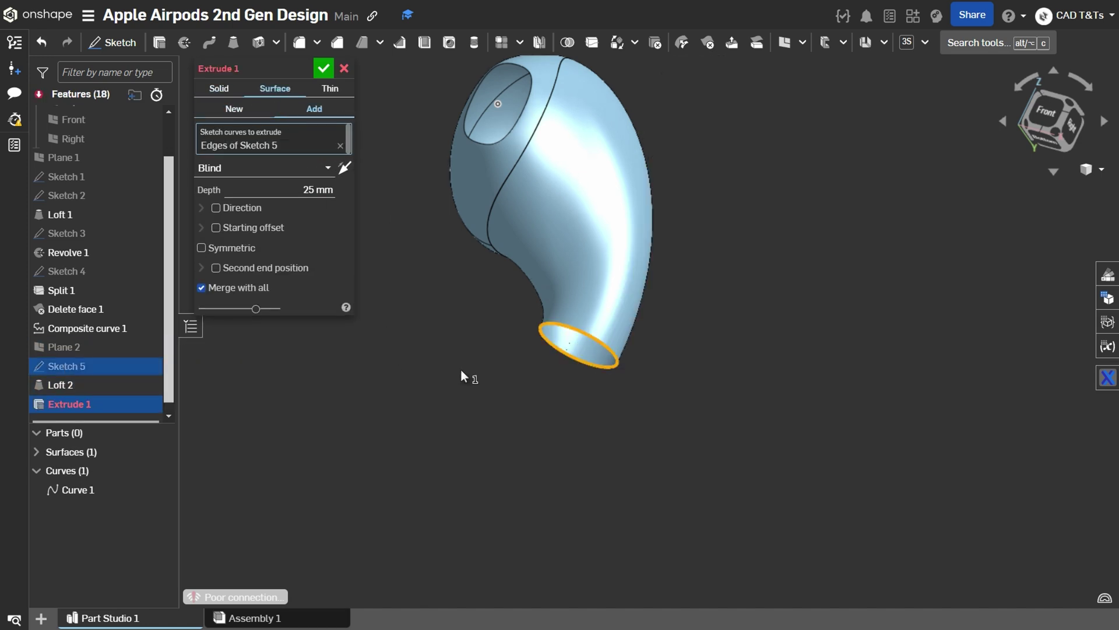
left_click(313, 189)
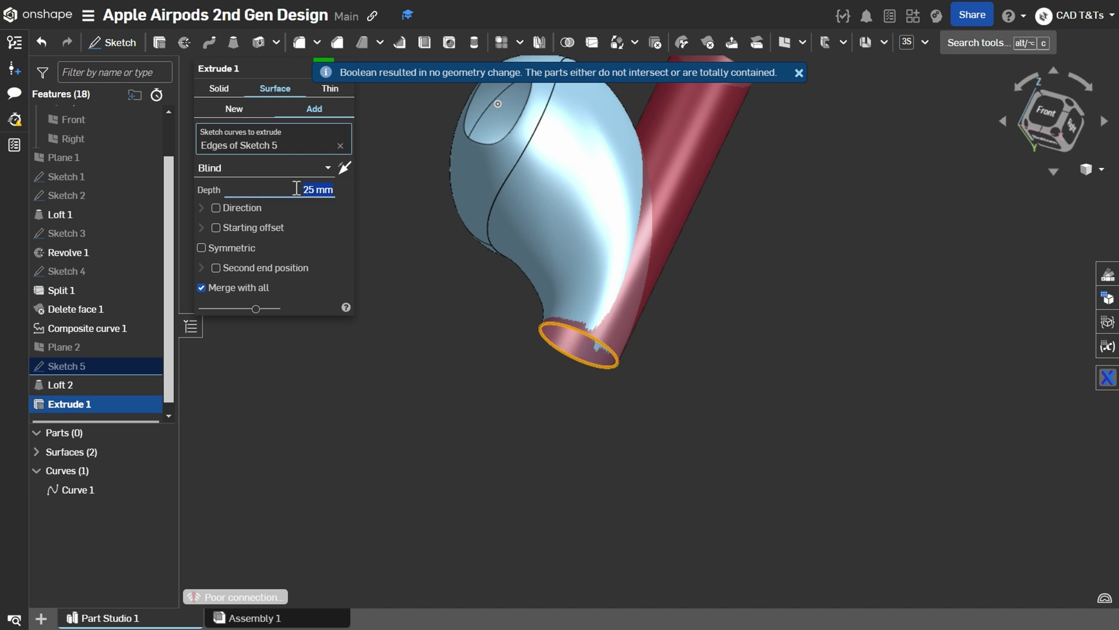
left_click(345, 166)
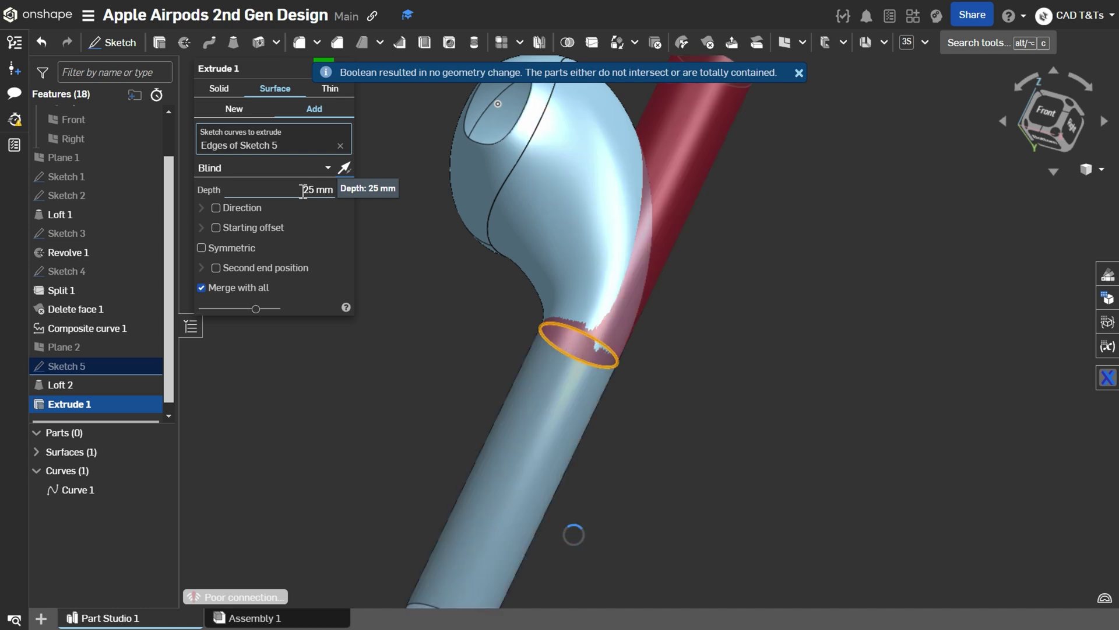
left_click(303, 190)
type("20")
key("Return")
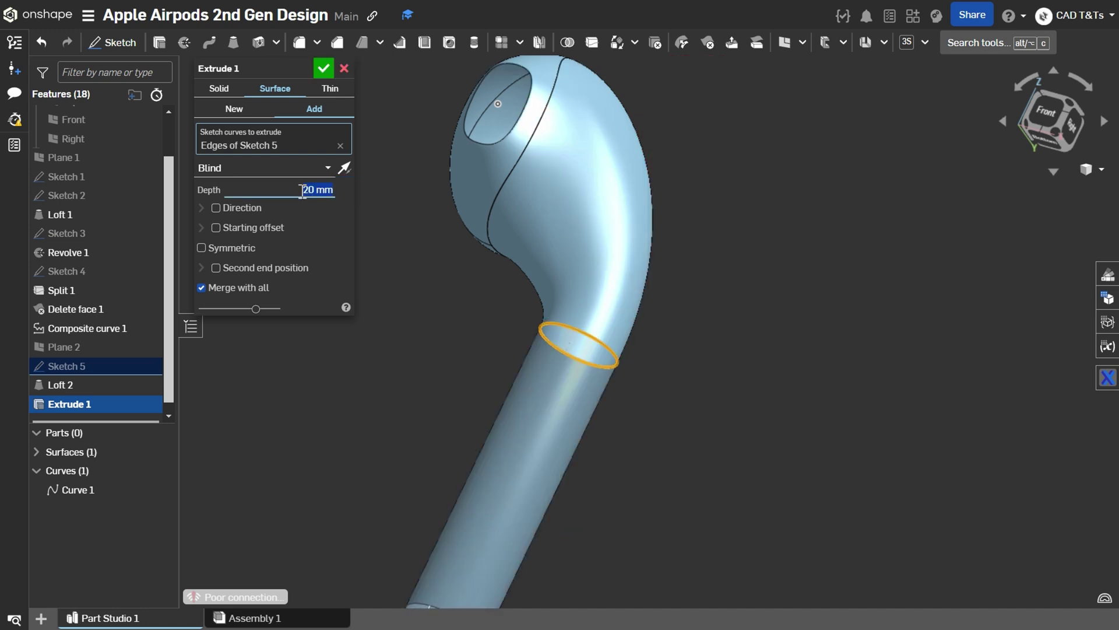
left_click(324, 67)
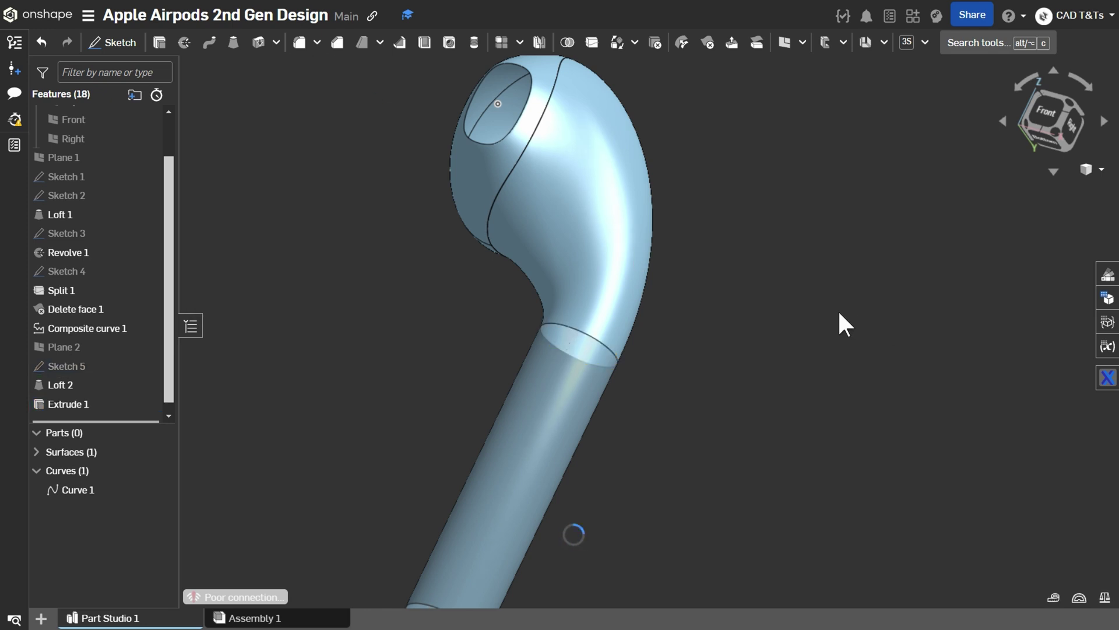
right_click_drag(838, 309, 853, 411)
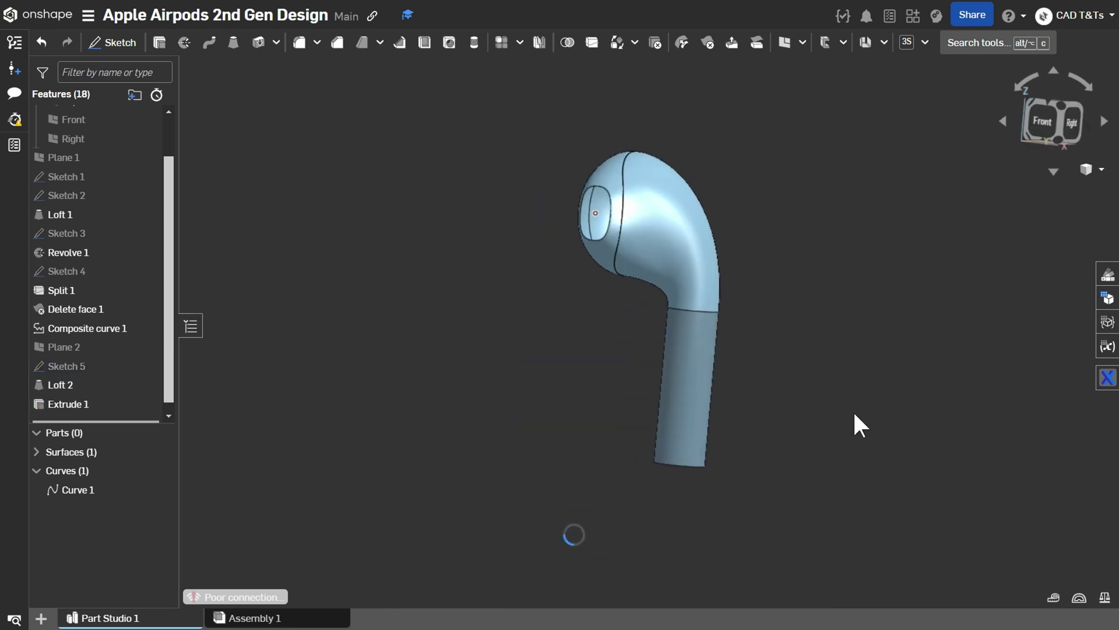
Set up a flipped 1.5 mm surface extrusion of Sketch 5's edges with a 20 mm starting offset
left_click(160, 42)
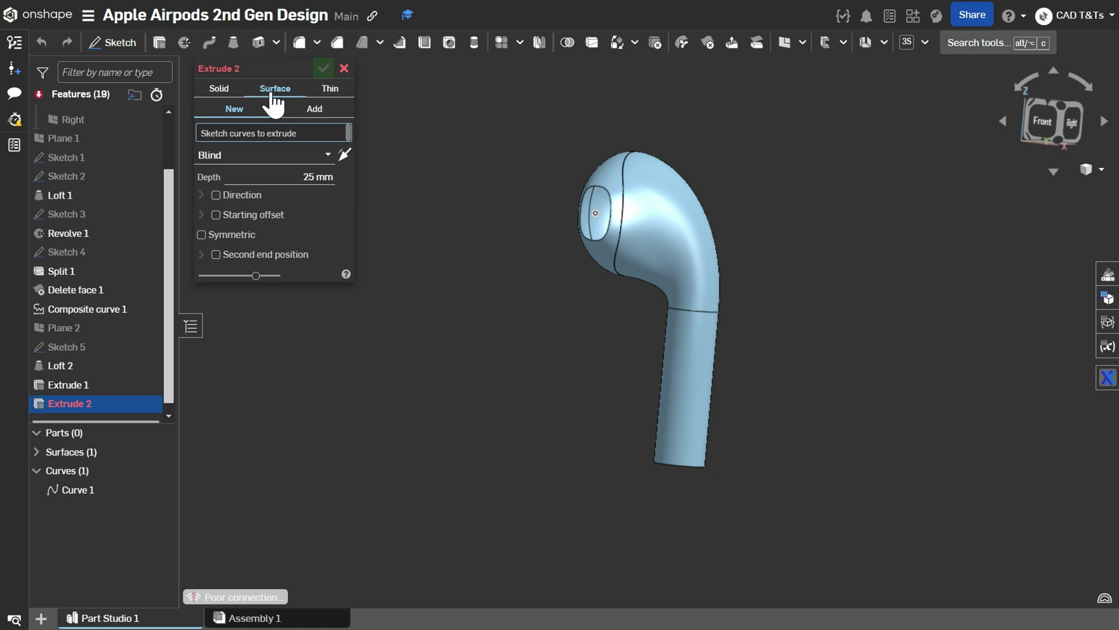
left_click(344, 155)
left_click(300, 176)
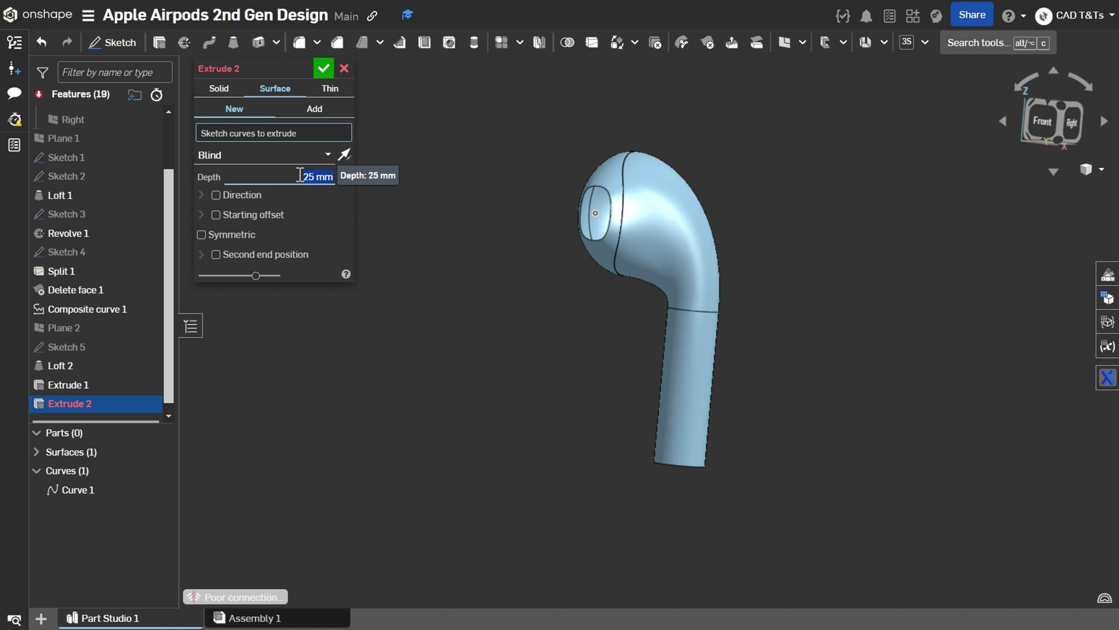
type("1.5")
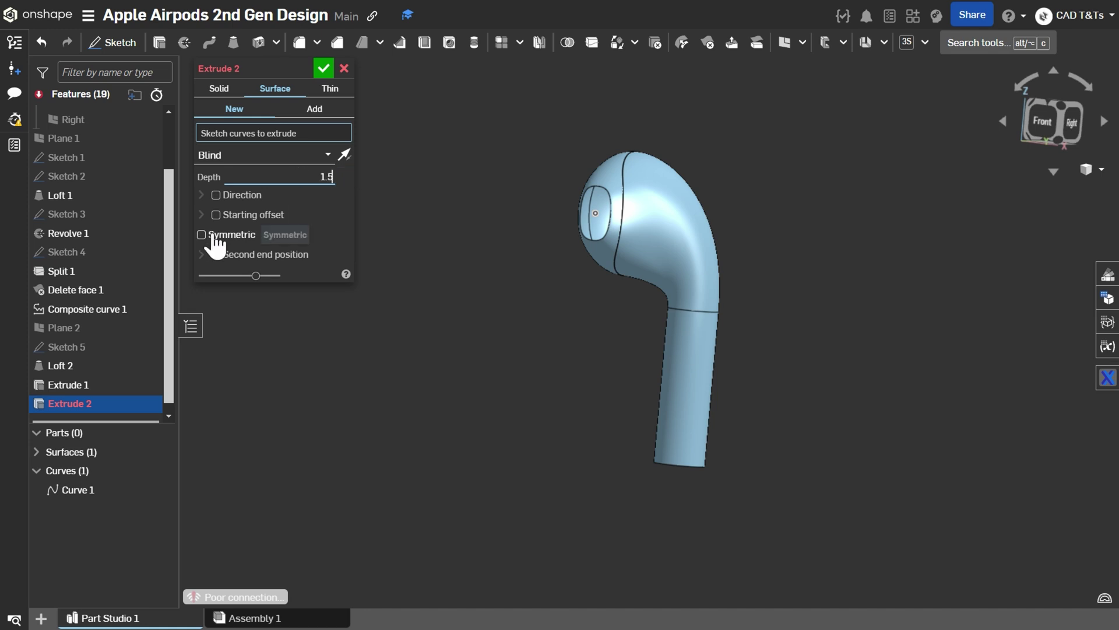
left_click(216, 216)
left_click(299, 256)
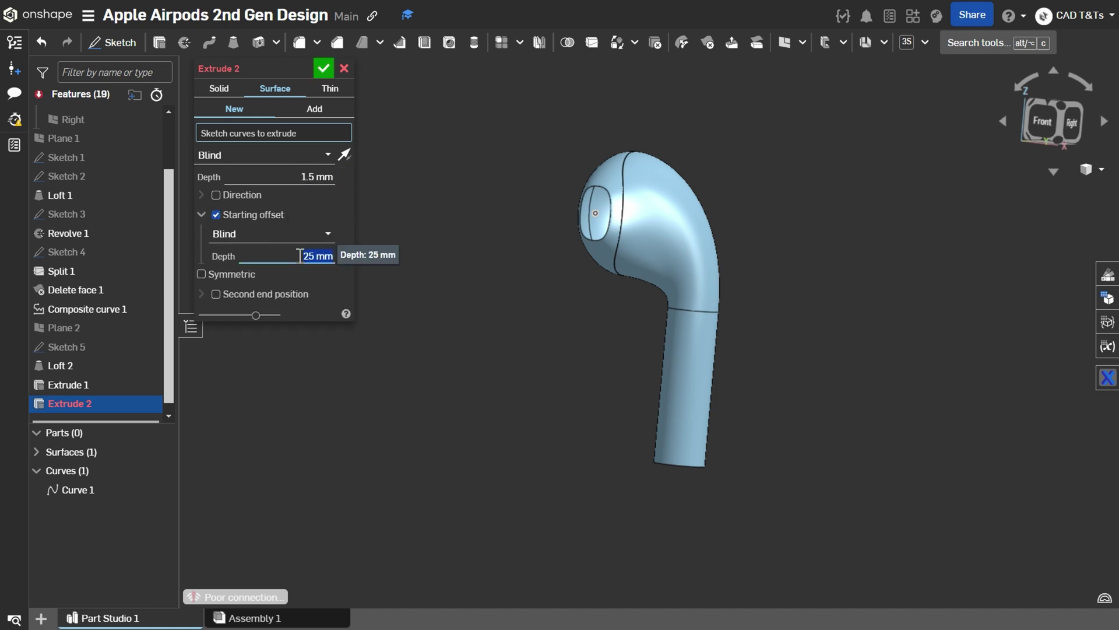
type("20")
key("Return")
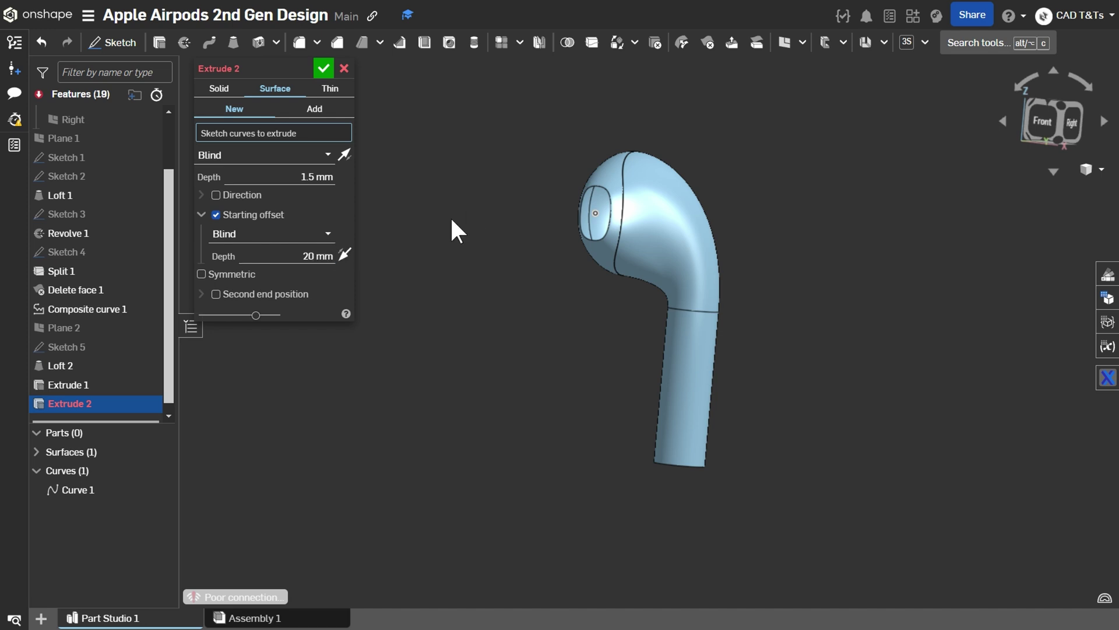
left_click(61, 347)
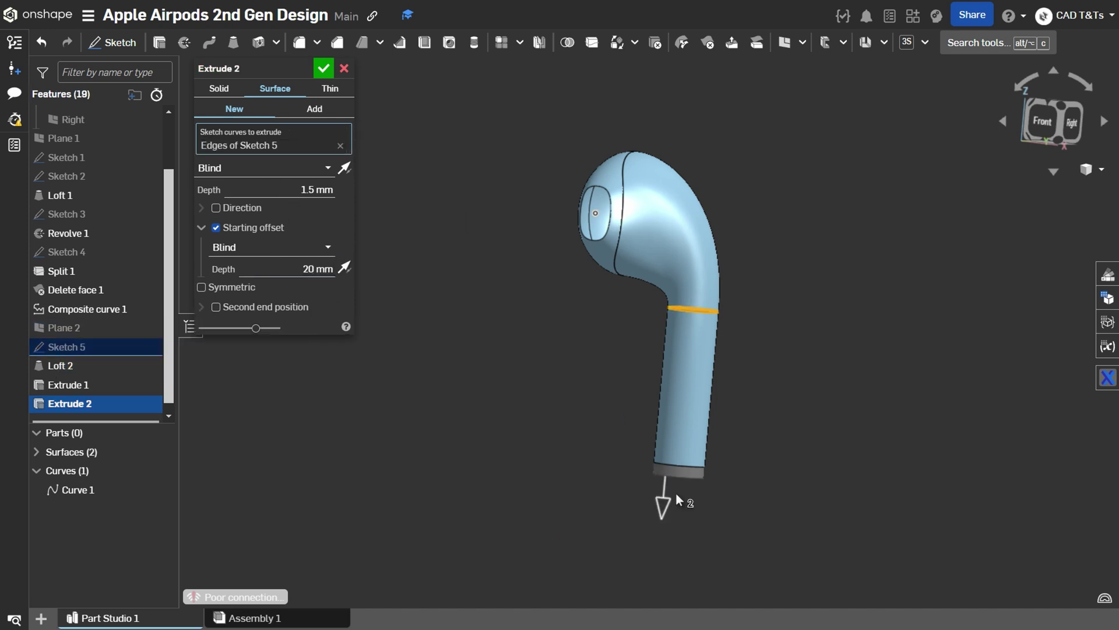
Accept the tip band extrusion and cap the stem's open end with a fill surface
left_click(324, 68)
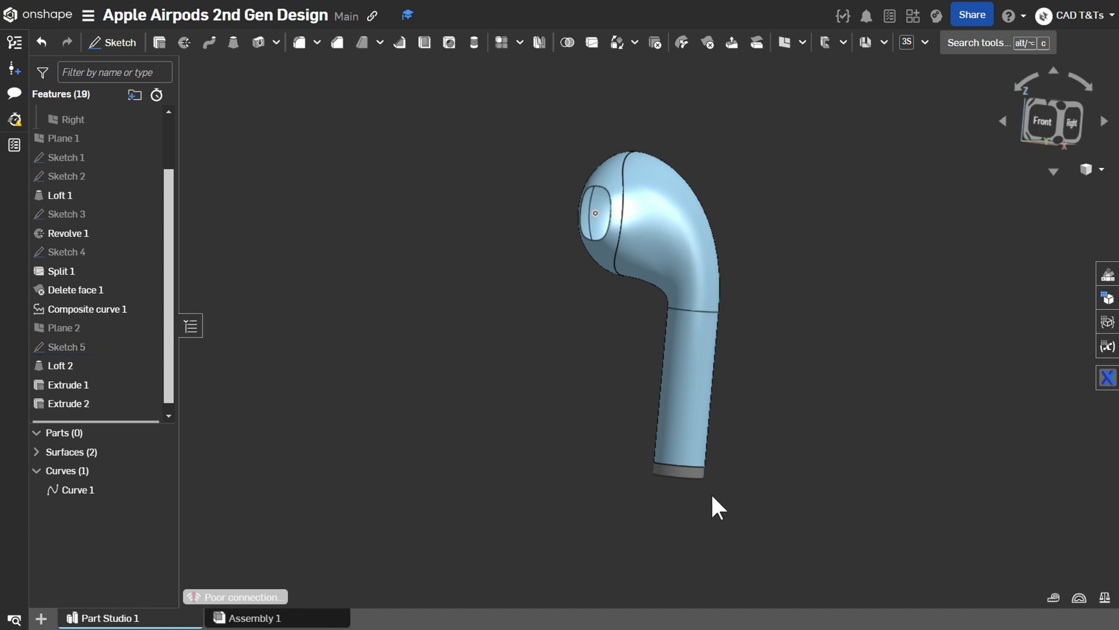
scroll(708, 490, "up", 3)
right_click_drag(700, 472, 697, 425)
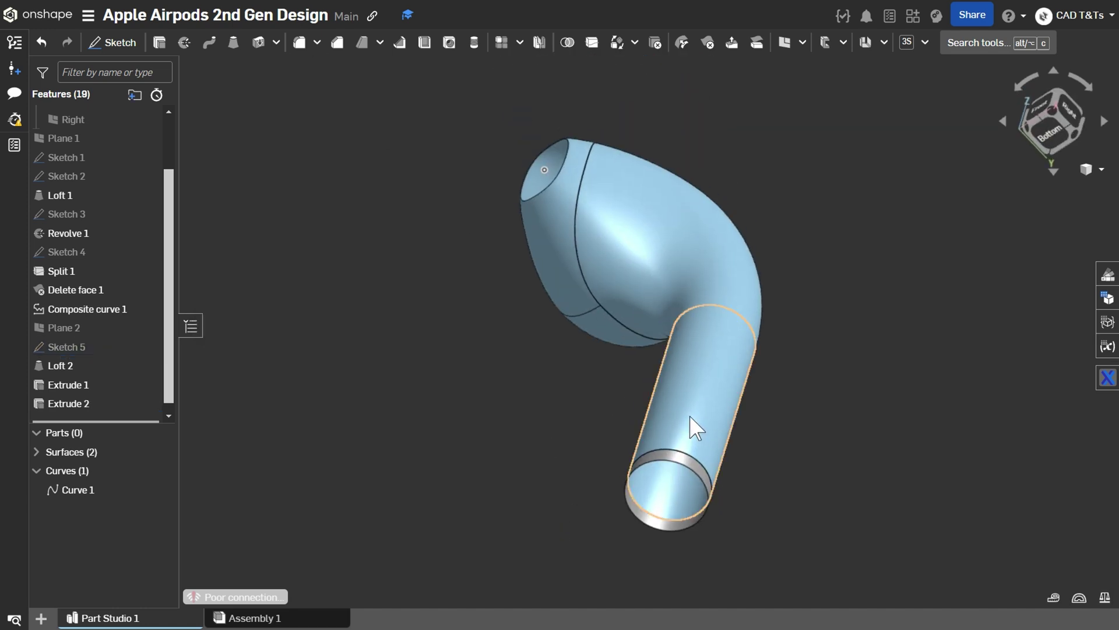
left_click(802, 42)
left_click(831, 143)
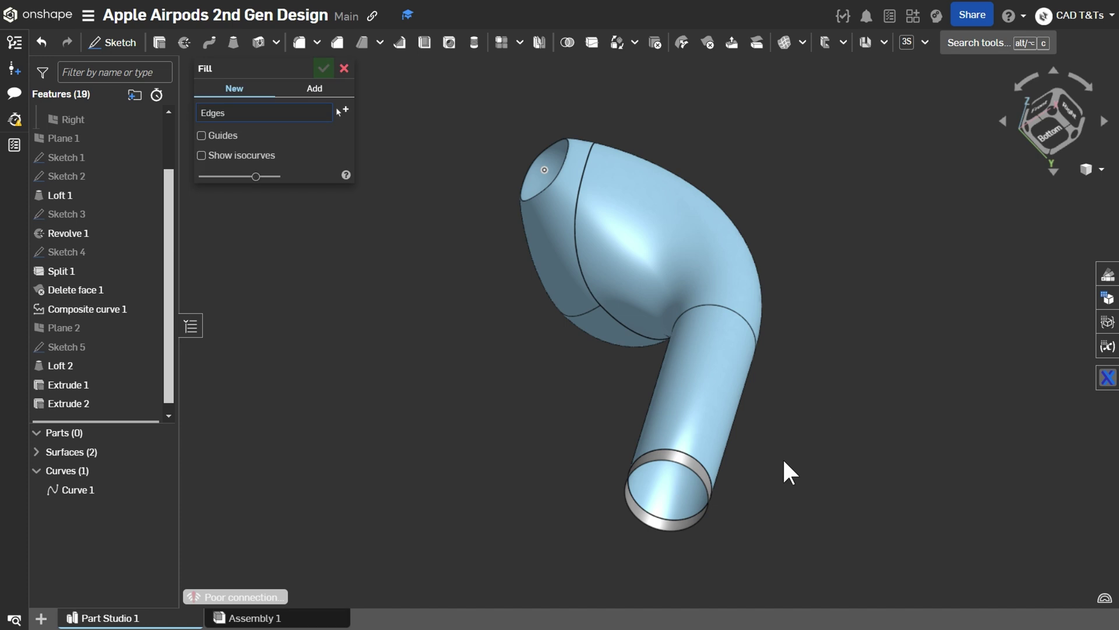
left_click(694, 472)
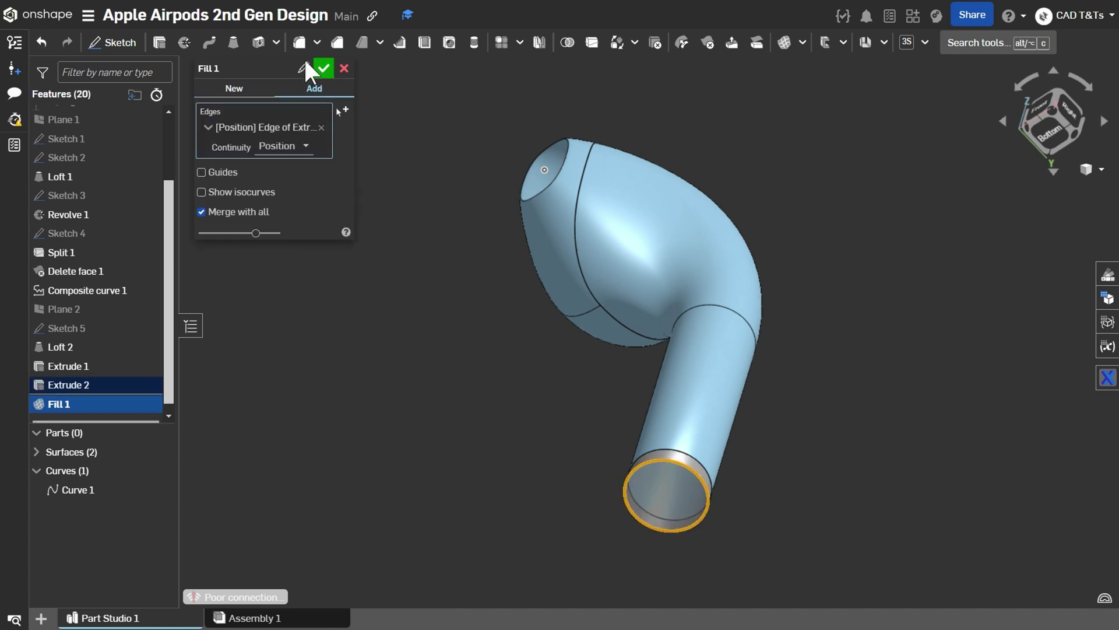
left_click(323, 68)
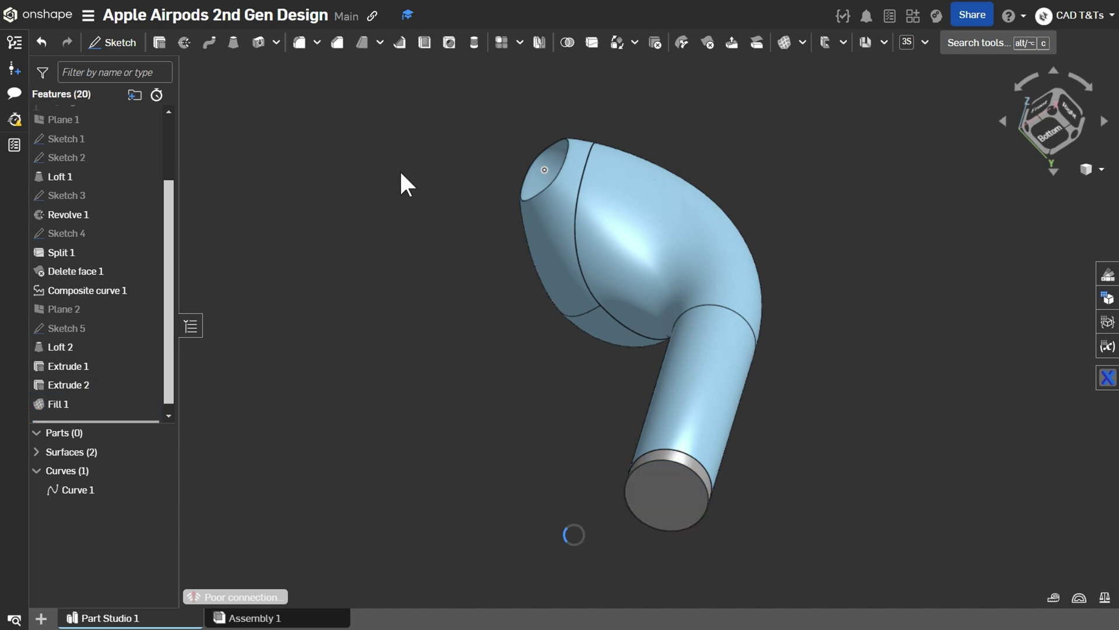
Round the stem's bottom edge with a 1 mm fillet
left_click(299, 42)
left_click(288, 197)
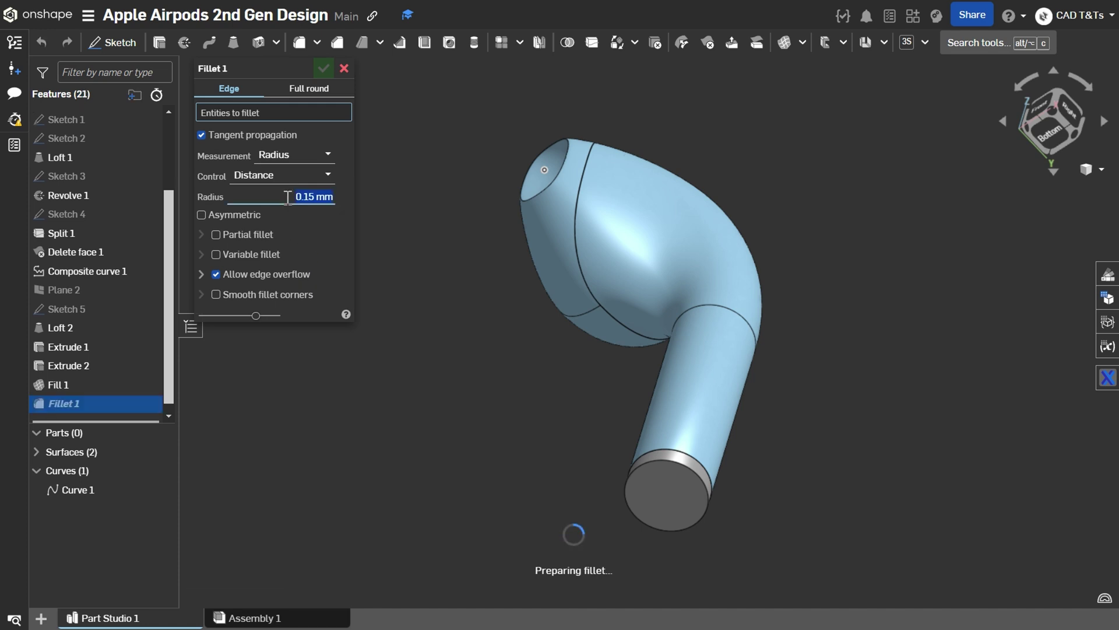
type("1")
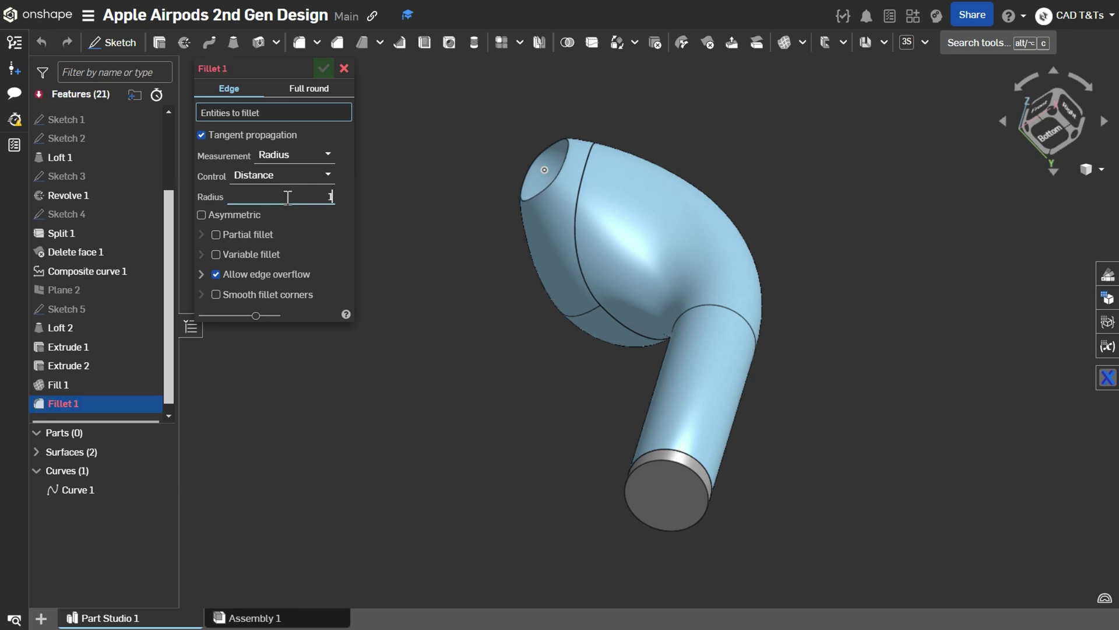
left_click(625, 490)
right_click_drag(800, 288, 802, 337)
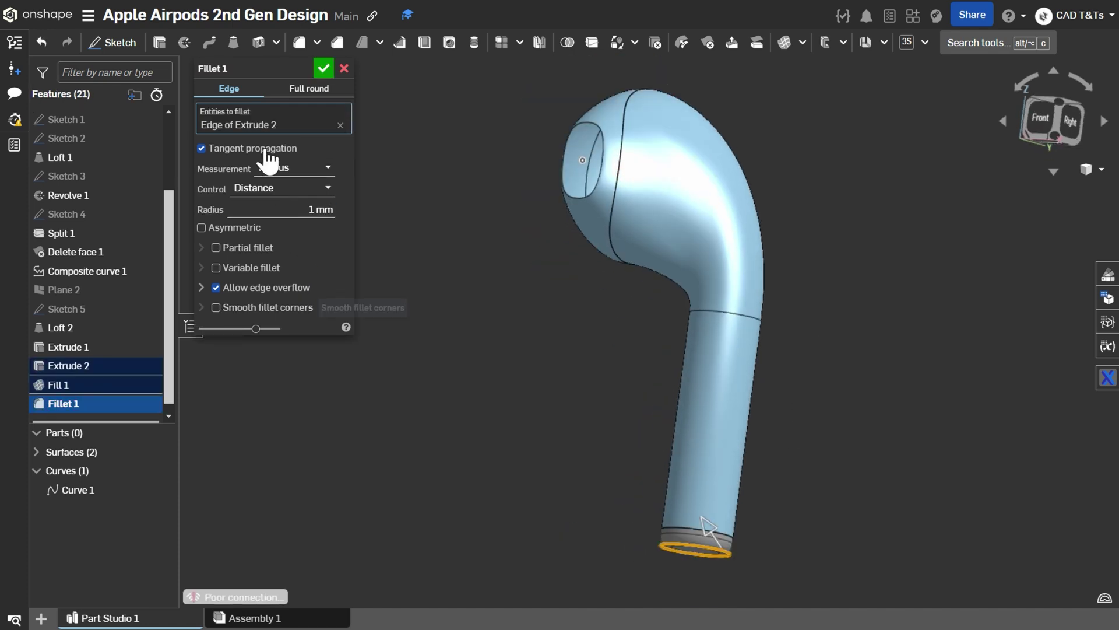
left_click(322, 68)
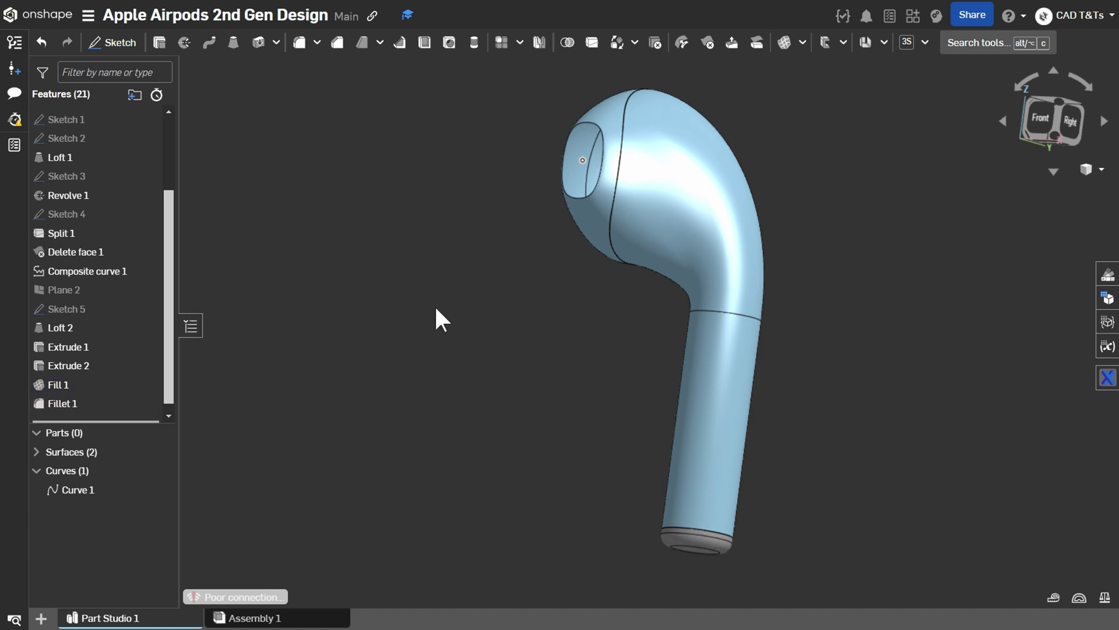
Rotate the view so the earbud's front with the oval sensor opening faces the viewer
key("Left")
scroll(165, 181, "up", 3)
scroll(165, 180, "up", 1)
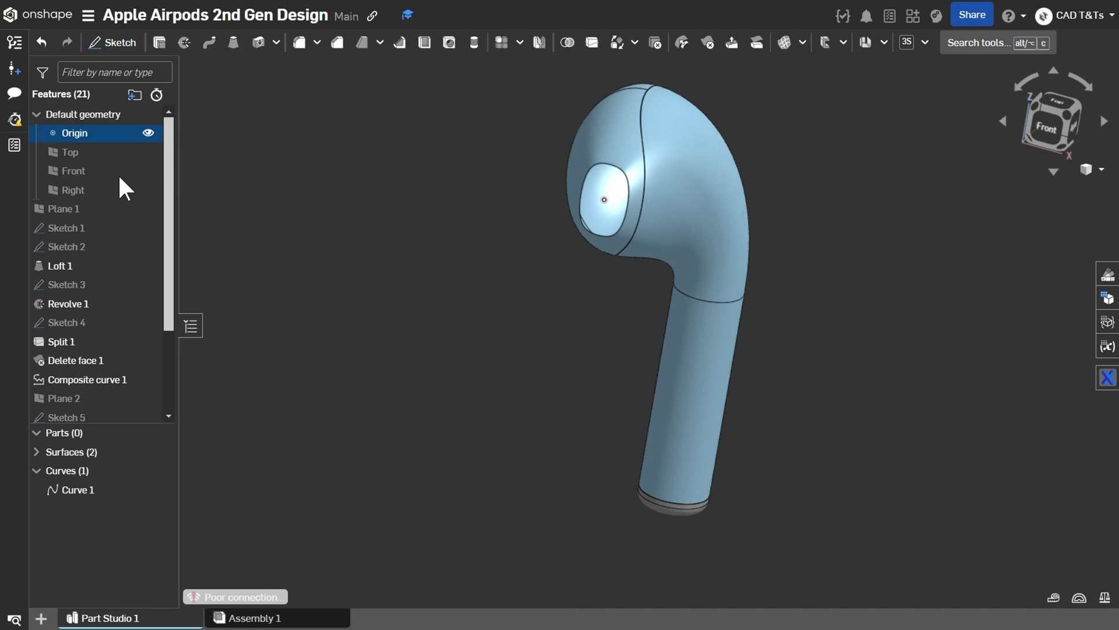
Start a new sketch on the Front plane and make Sketch 2 visible again for offsetting
left_click(87, 169)
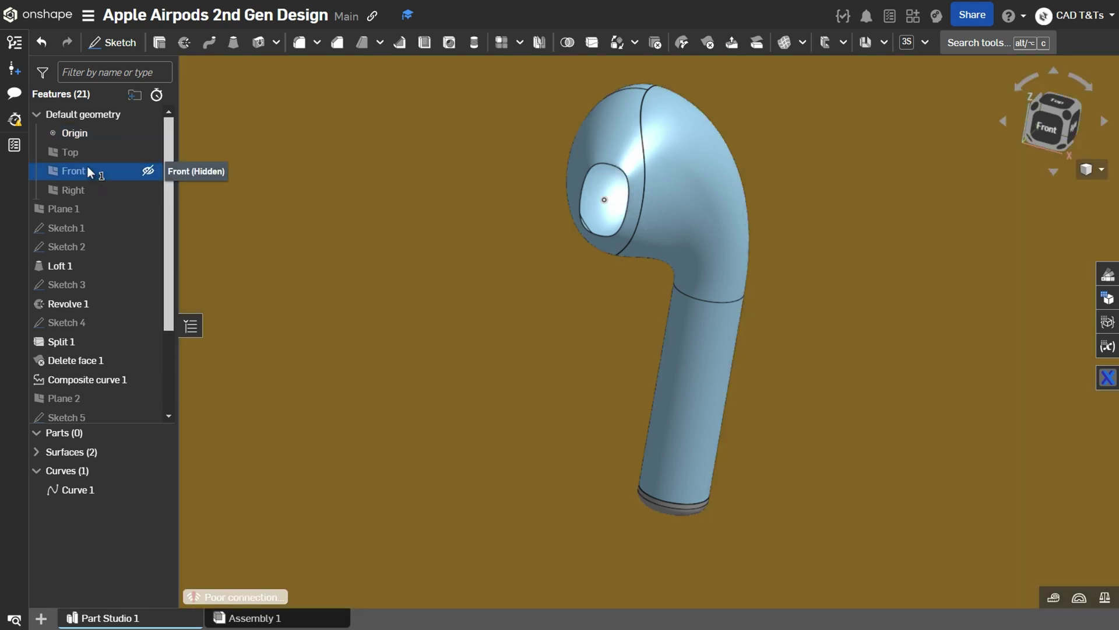
left_click(120, 43)
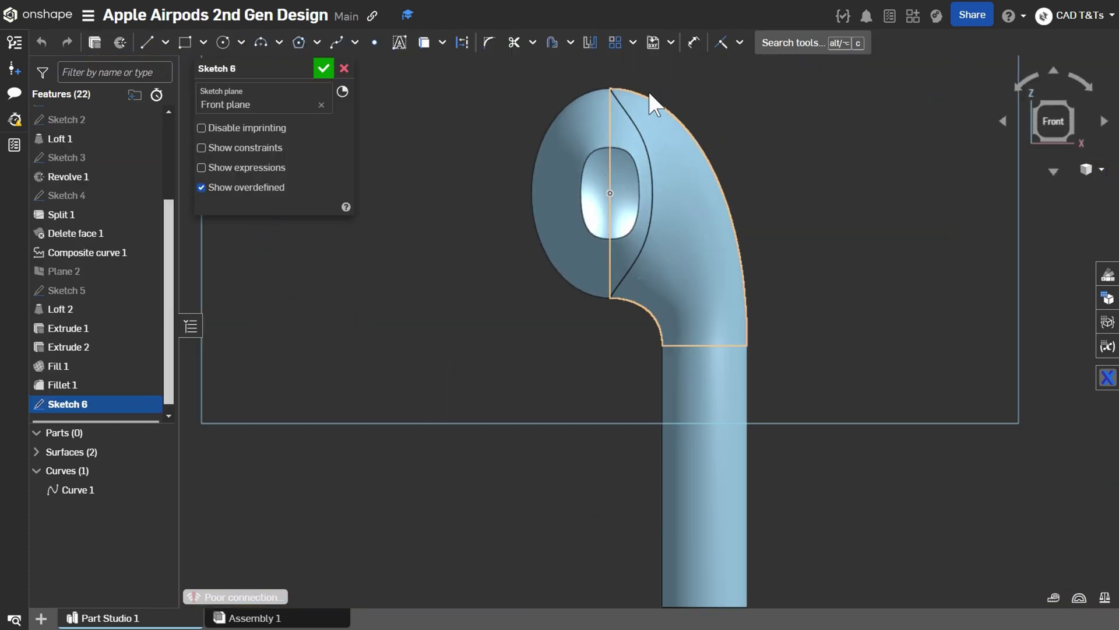
left_click_drag(170, 267, 162, 156)
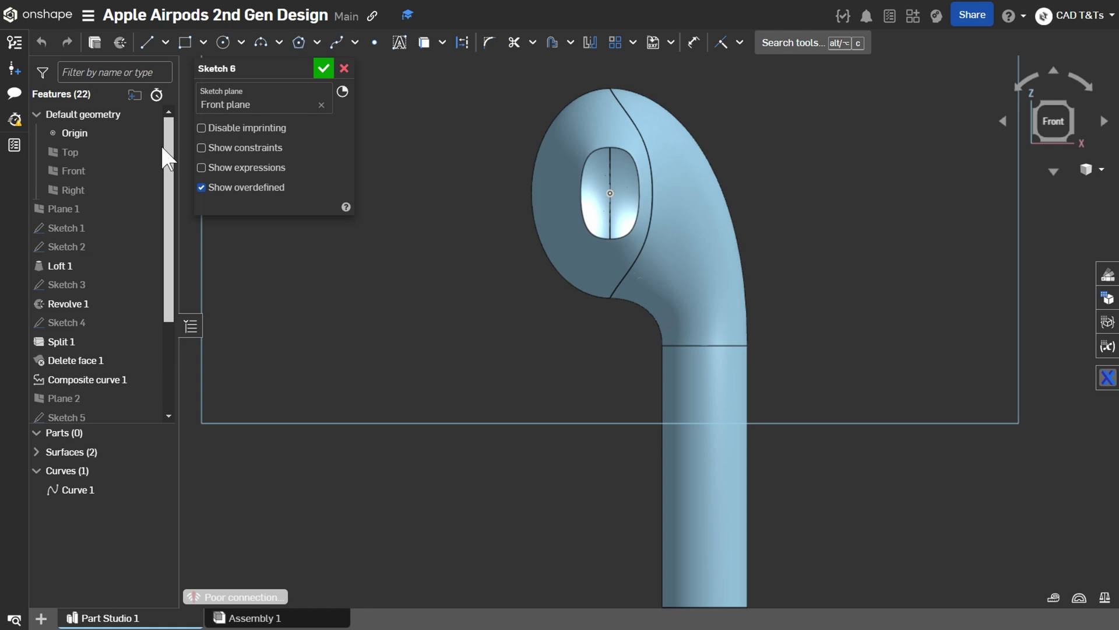
left_click(85, 246)
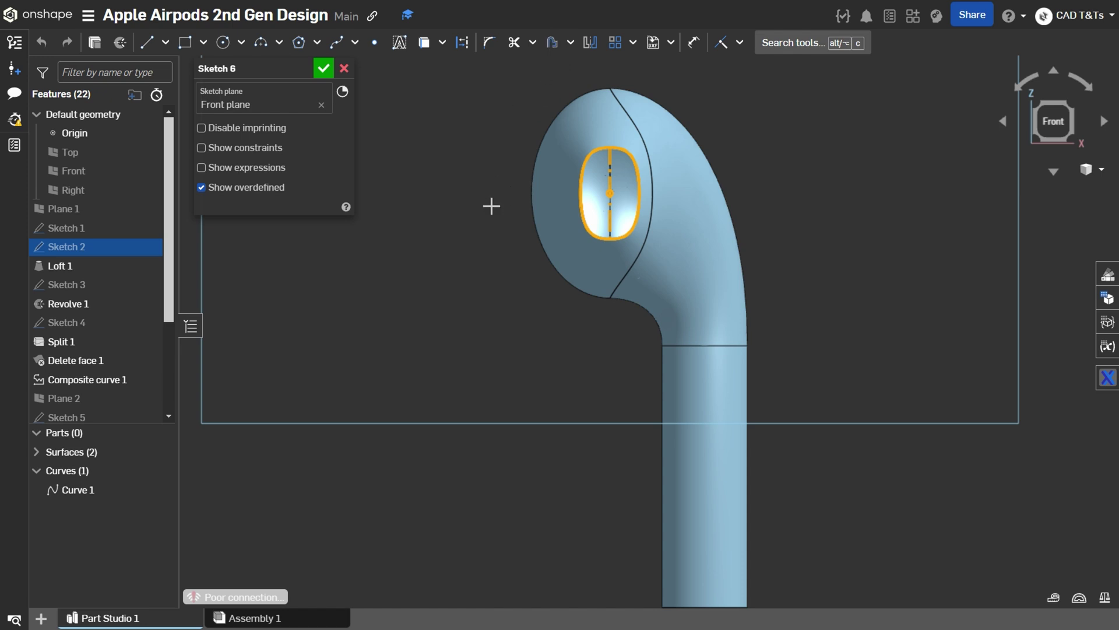
key("Delete")
key("u")
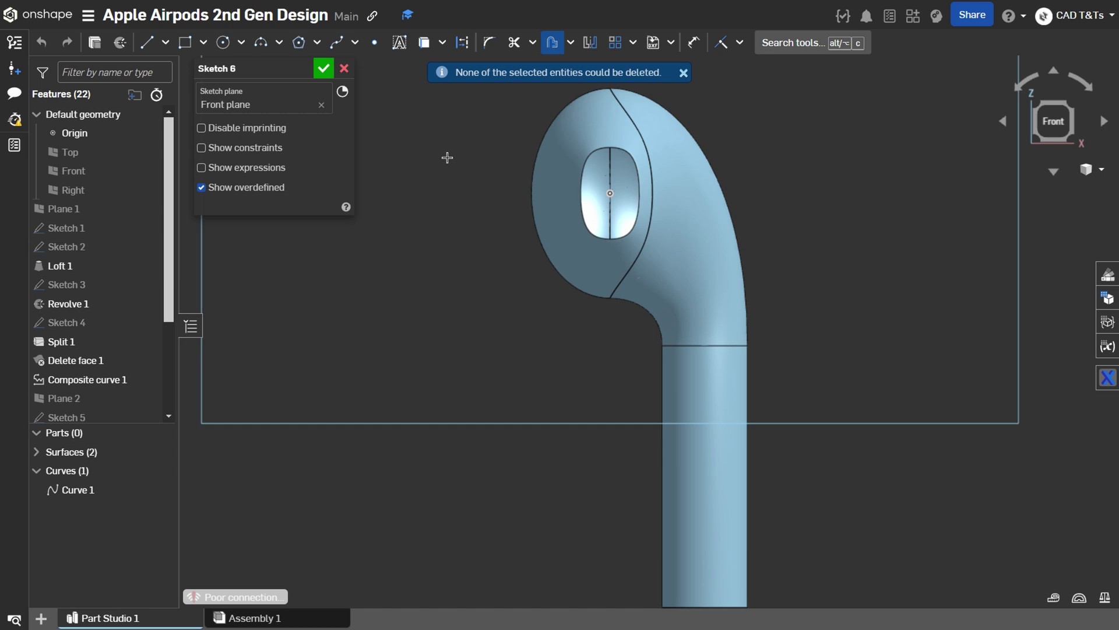
left_click(146, 247)
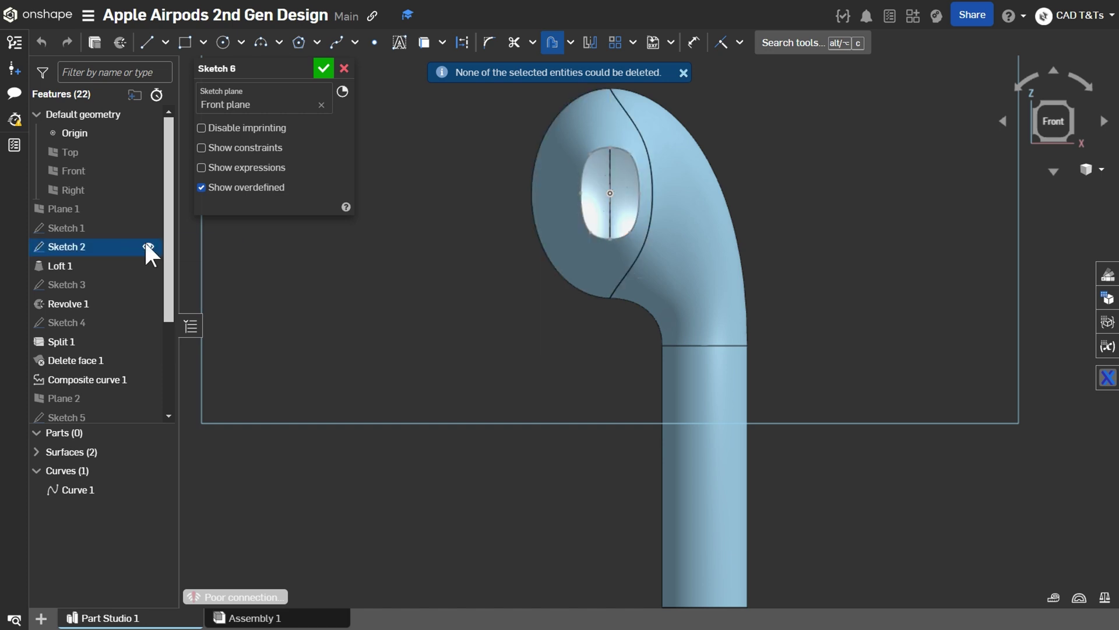
Offset the full oval sensor outline 0.35 mm inward and finish the sketch
left_click(582, 182)
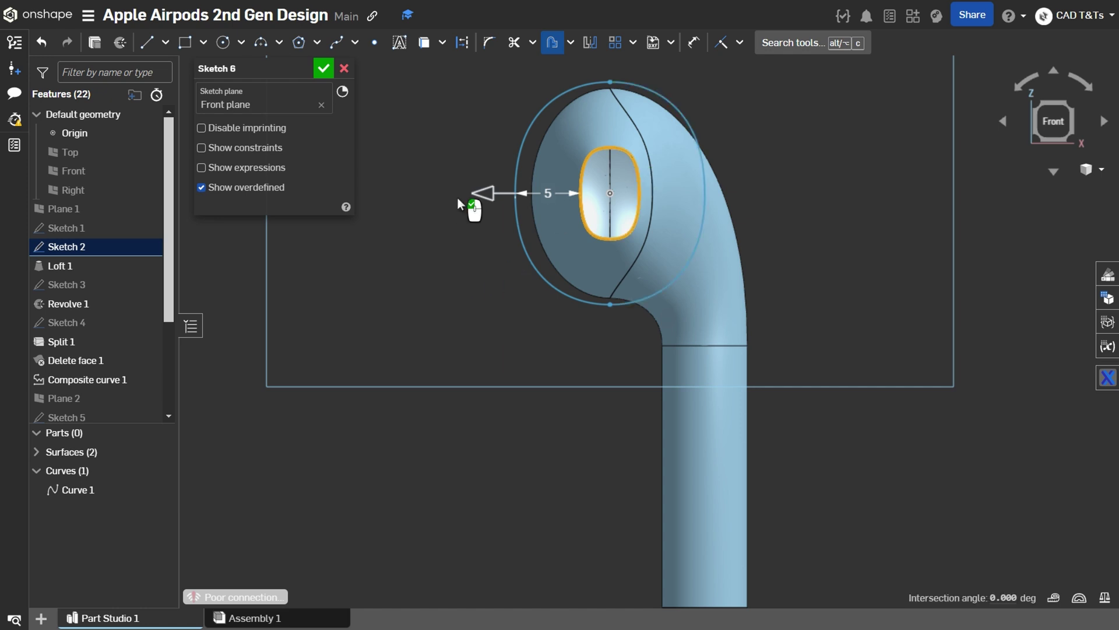
left_click(474, 193)
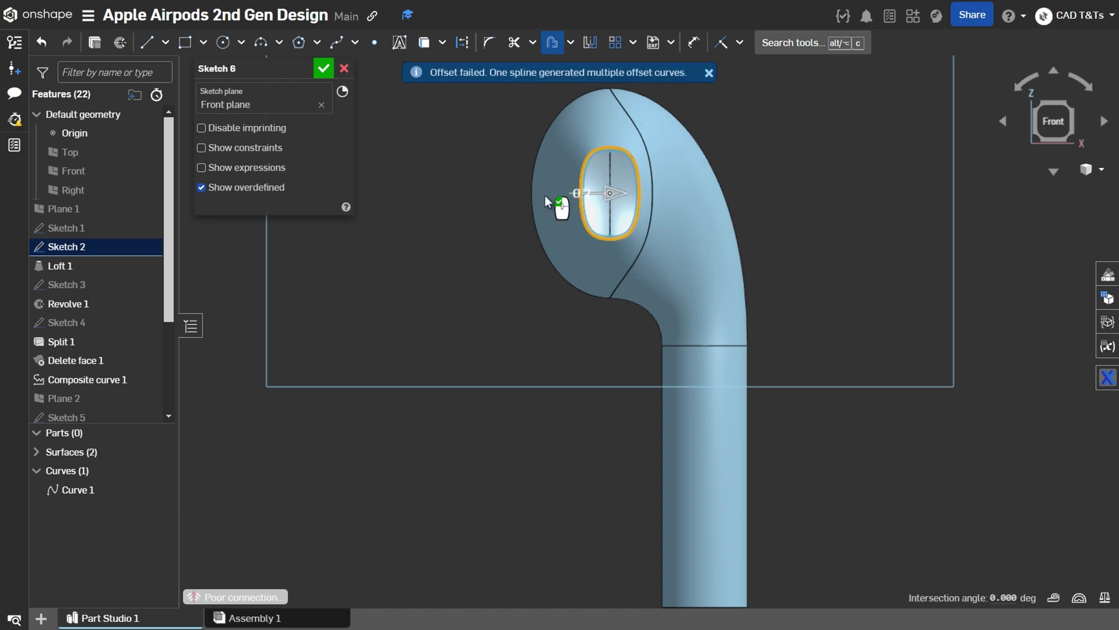
left_click(478, 223)
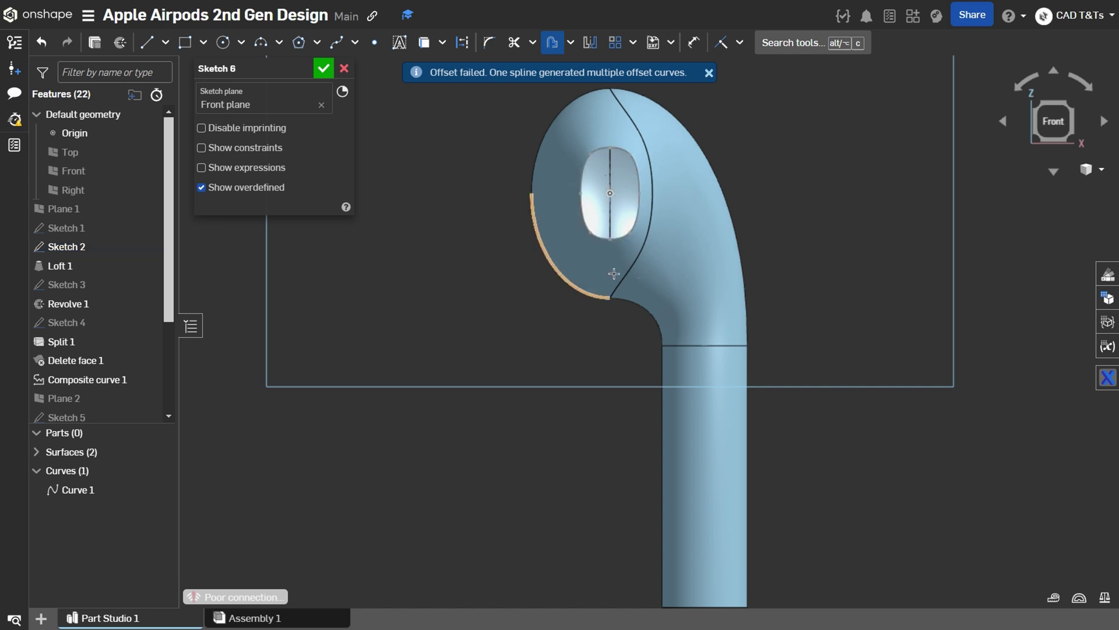
left_click(602, 197)
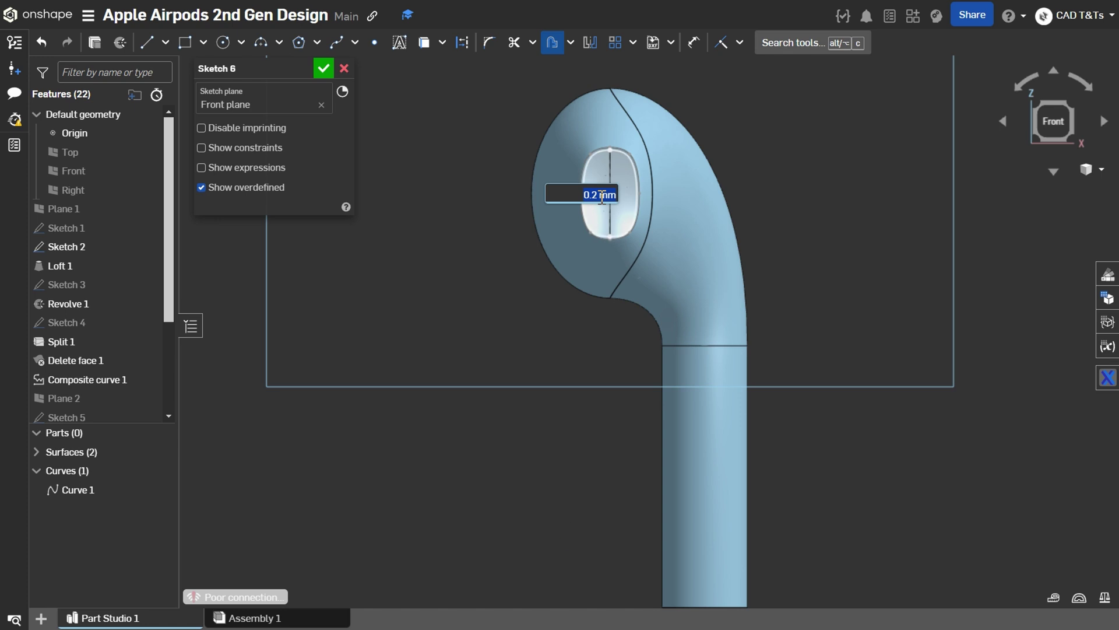
key("Return")
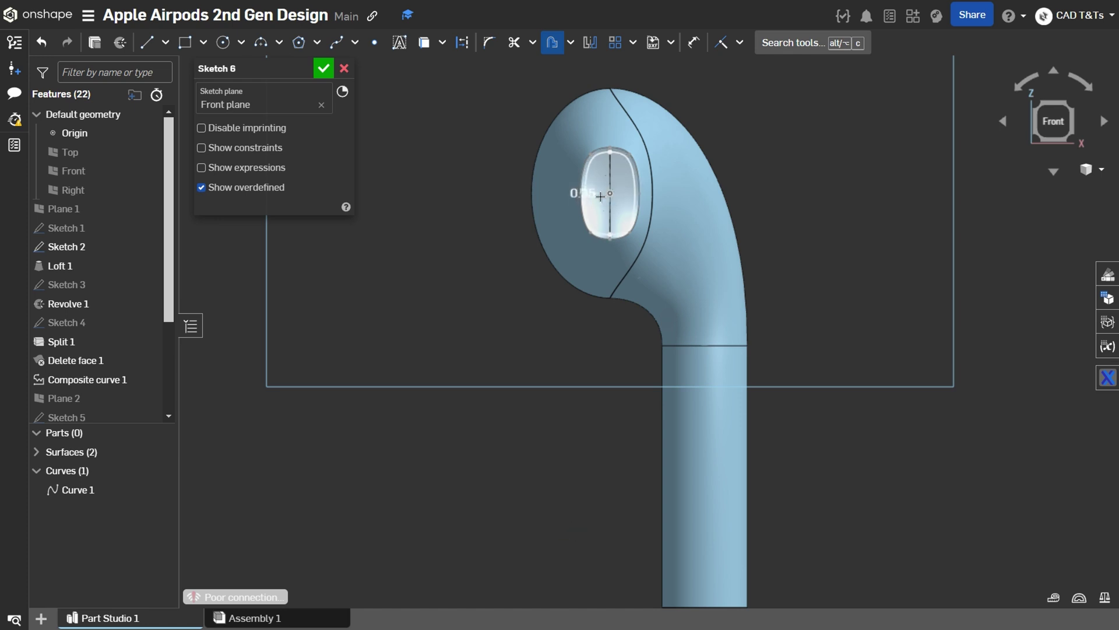
scroll(600, 196, "up", 3)
scroll(607, 183, "down", 3)
left_click(323, 68)
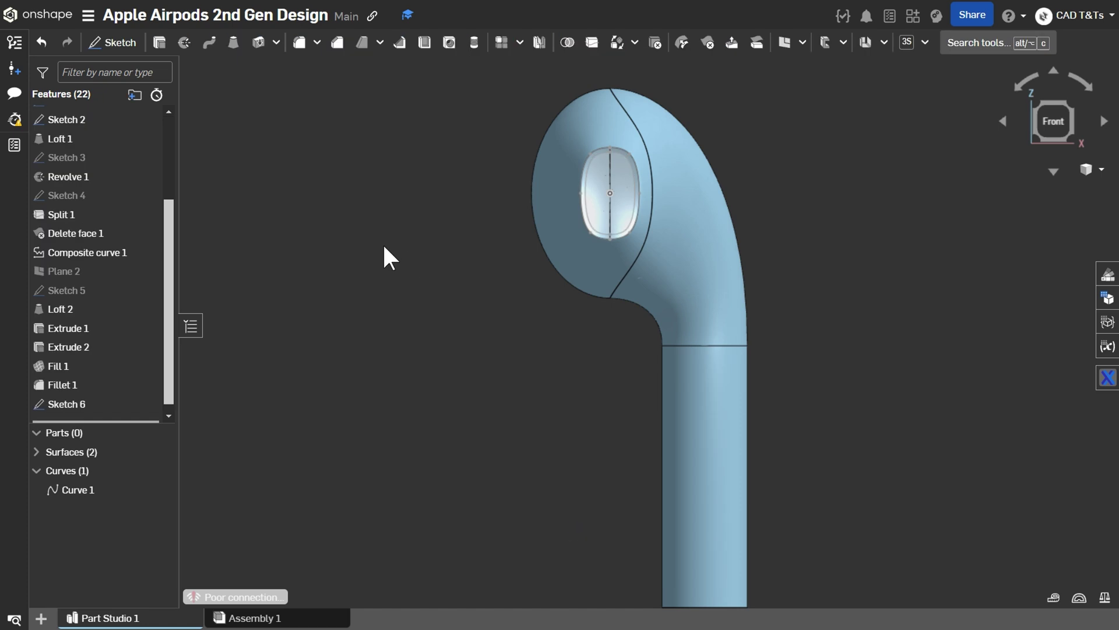
Loft an added surface from Sketch 6 to Sketch 2's oval, then hide Sketch 2
left_click(234, 45)
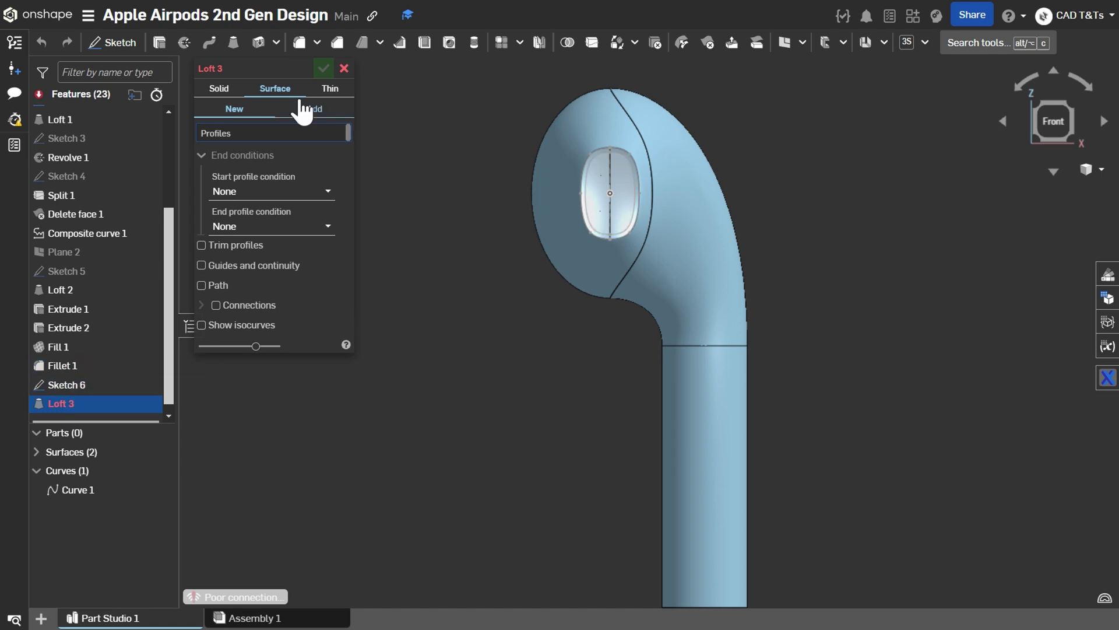
left_click(323, 112)
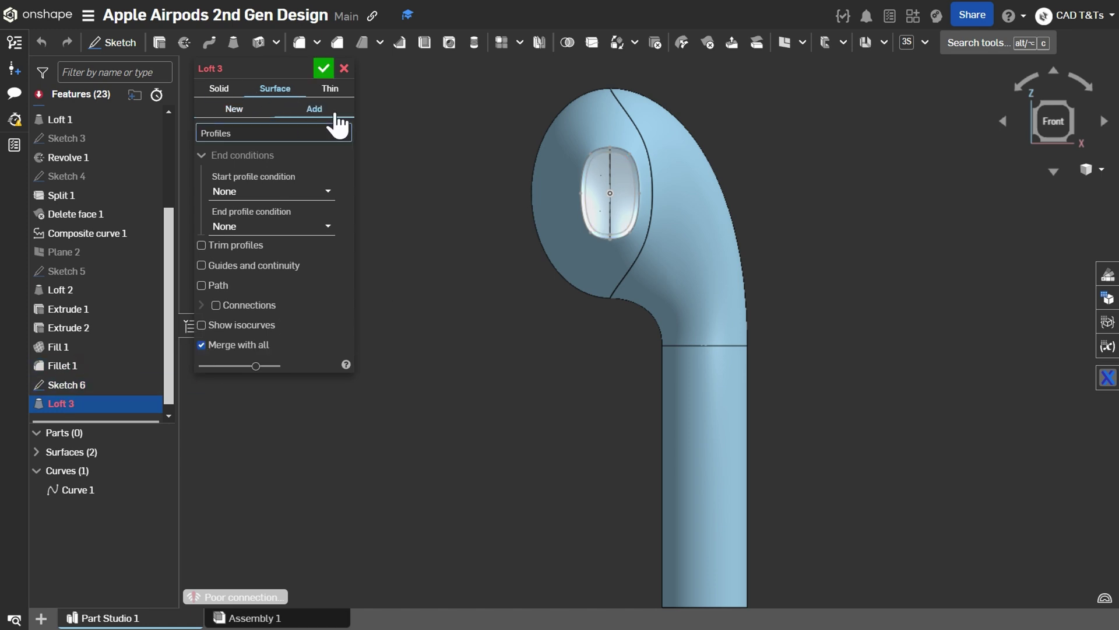
left_click(88, 383)
left_click_drag(169, 325, 169, 201)
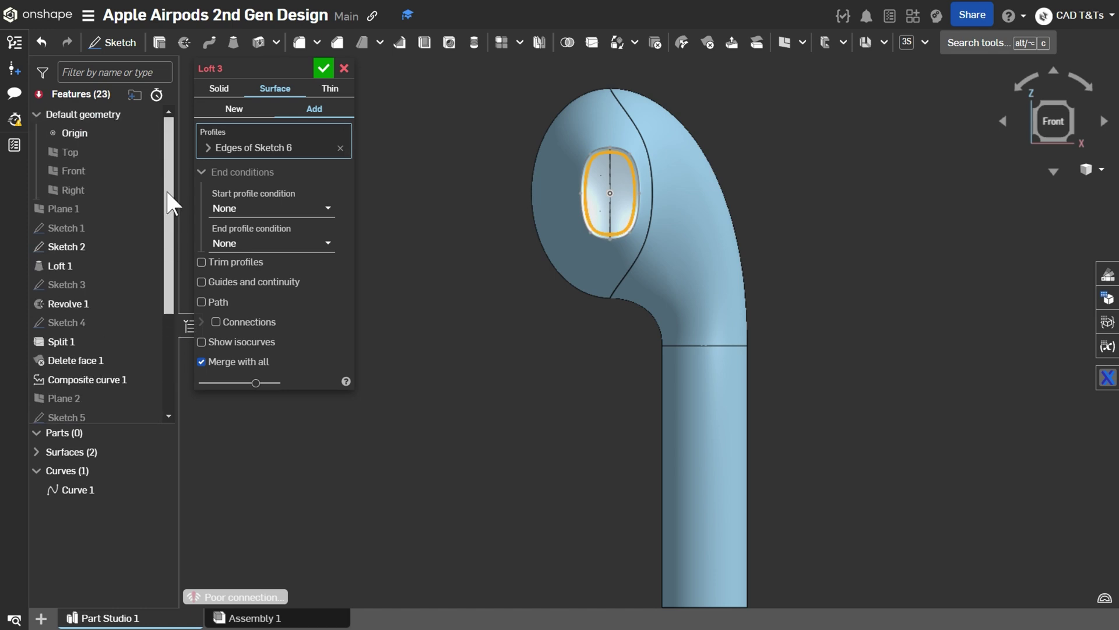
left_click(81, 247)
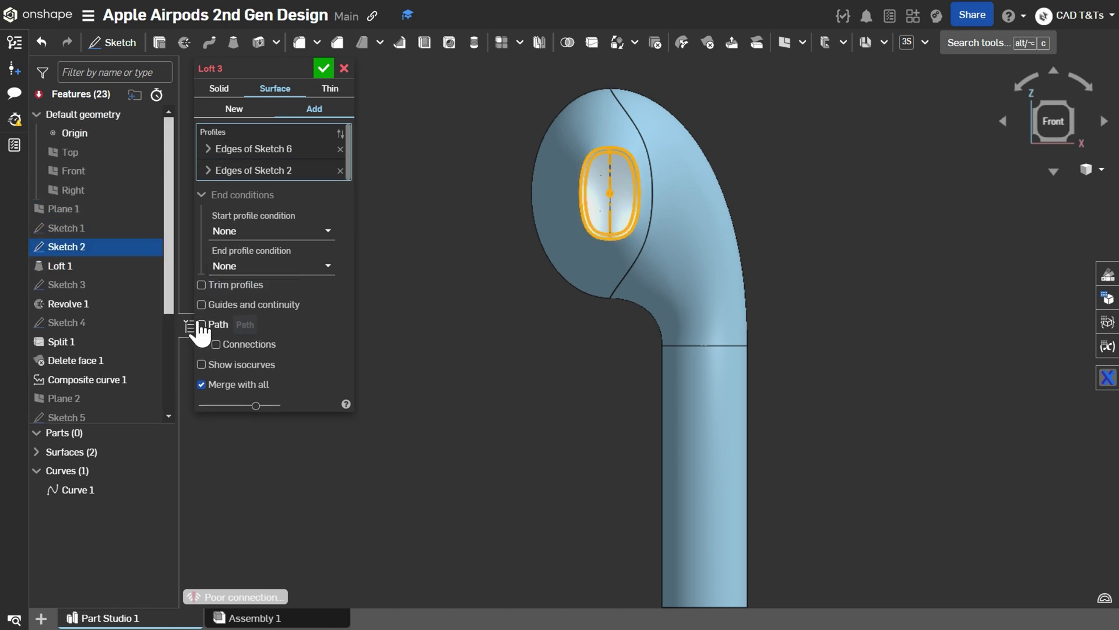
left_click(323, 68)
left_click_drag(173, 228, 170, 158)
left_click(149, 232)
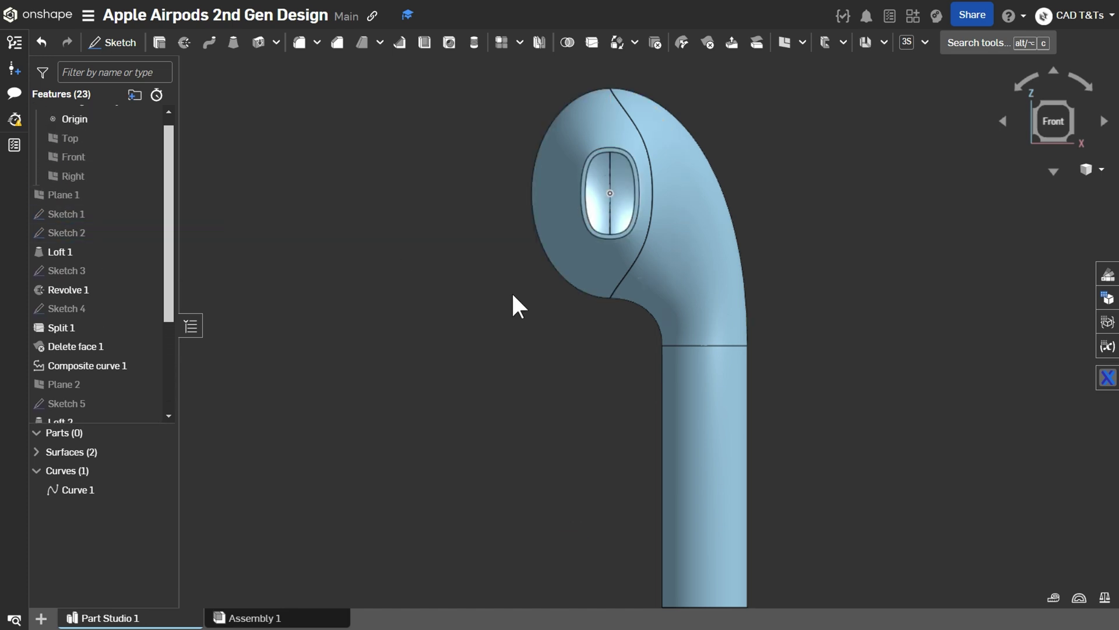
Extrude Sketch 6's edges 0.5 mm as a surface merged into the earbud body
right_click_drag(514, 271, 468, 287)
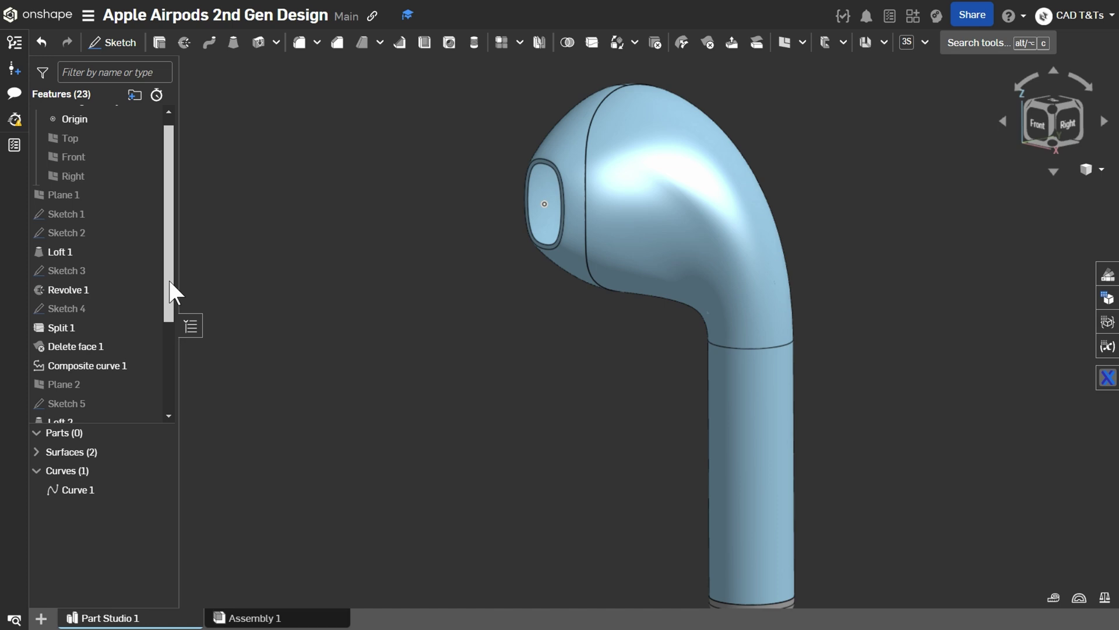
left_click_drag(170, 292, 70, 400)
left_click(65, 376)
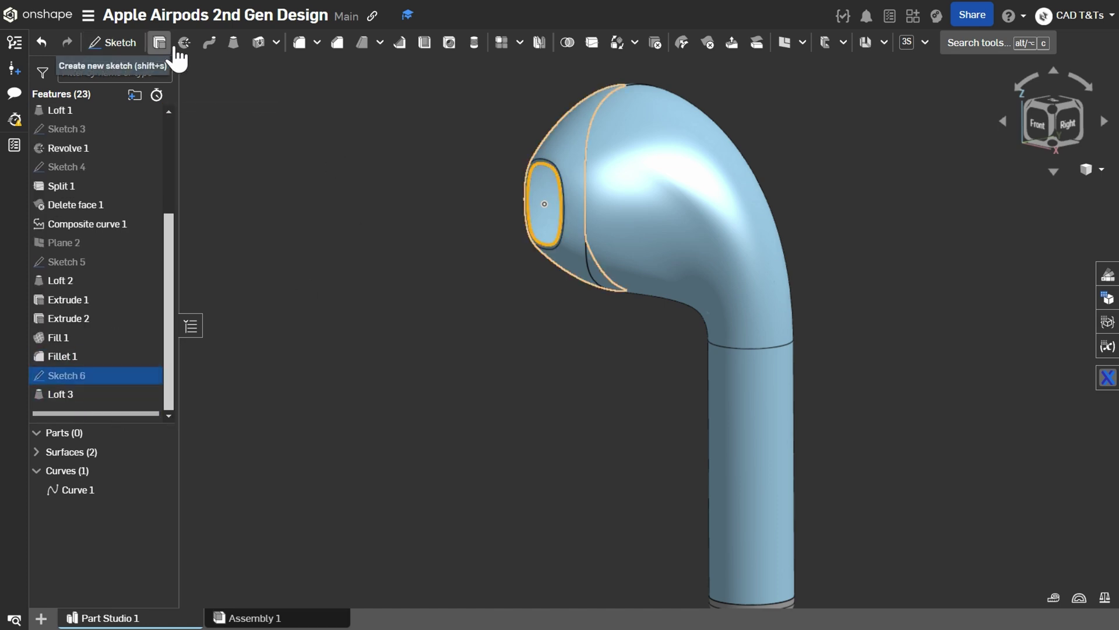
left_click(159, 42)
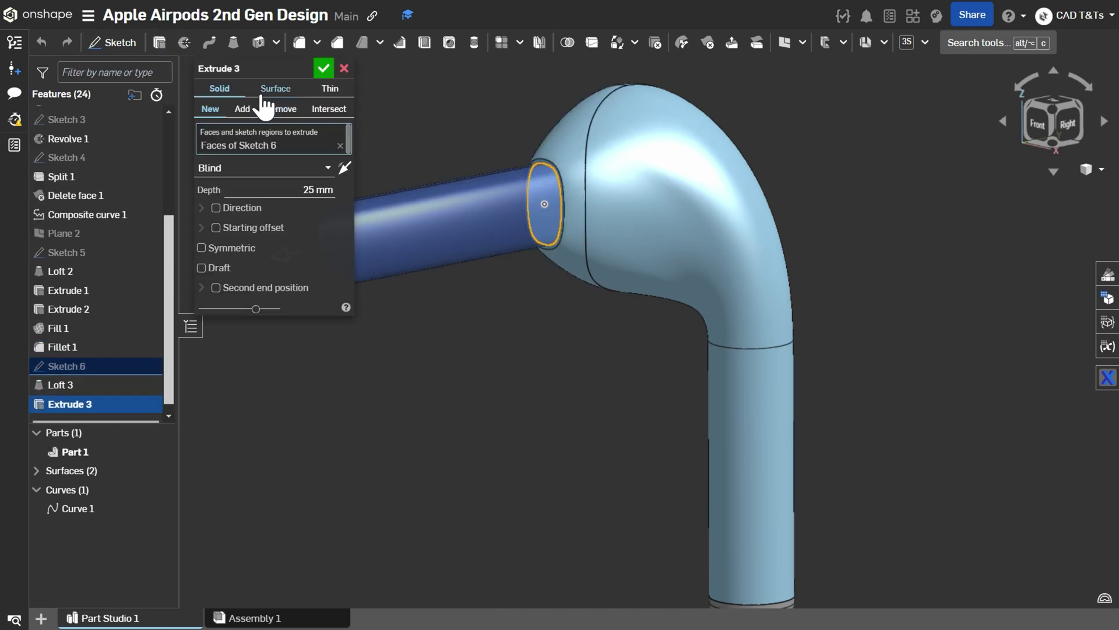
left_click(273, 90)
left_click(315, 109)
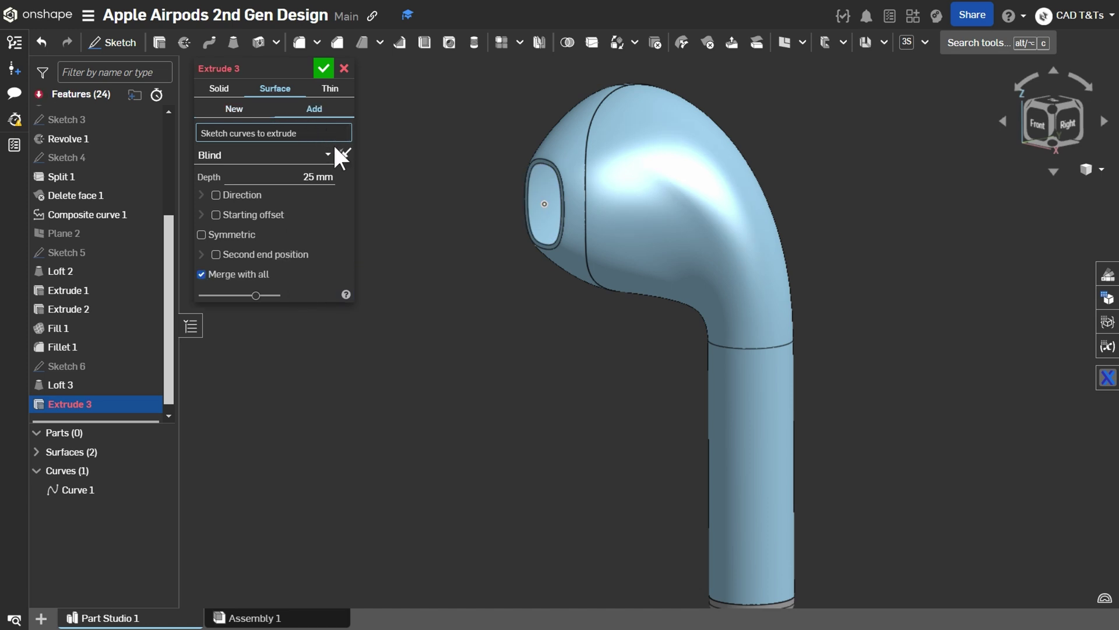
left_click(72, 367)
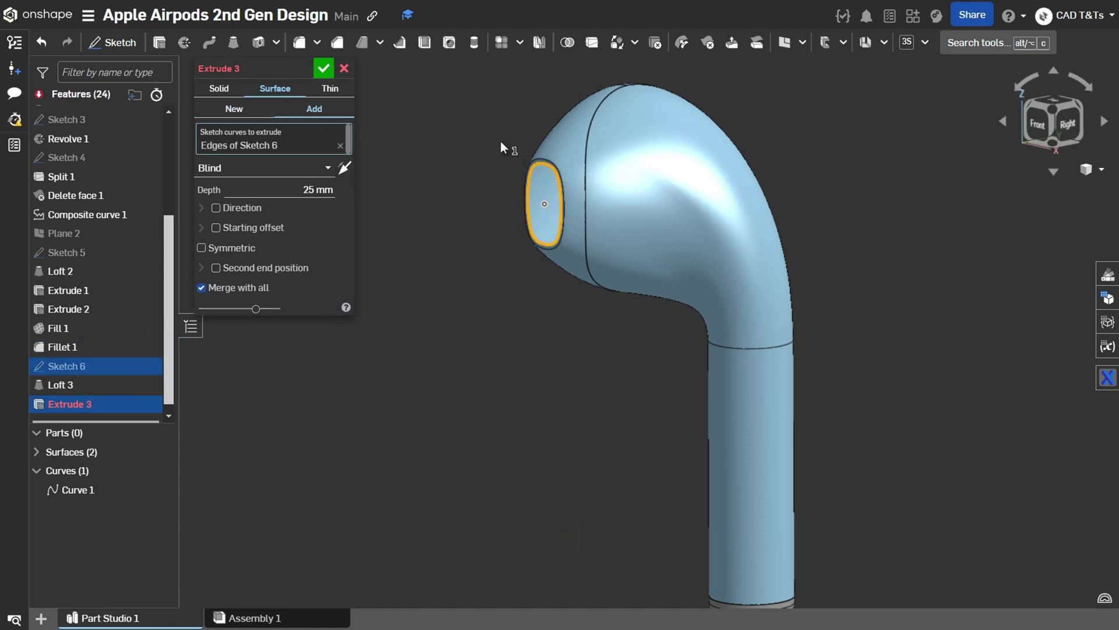
left_click(290, 184)
type("0.5")
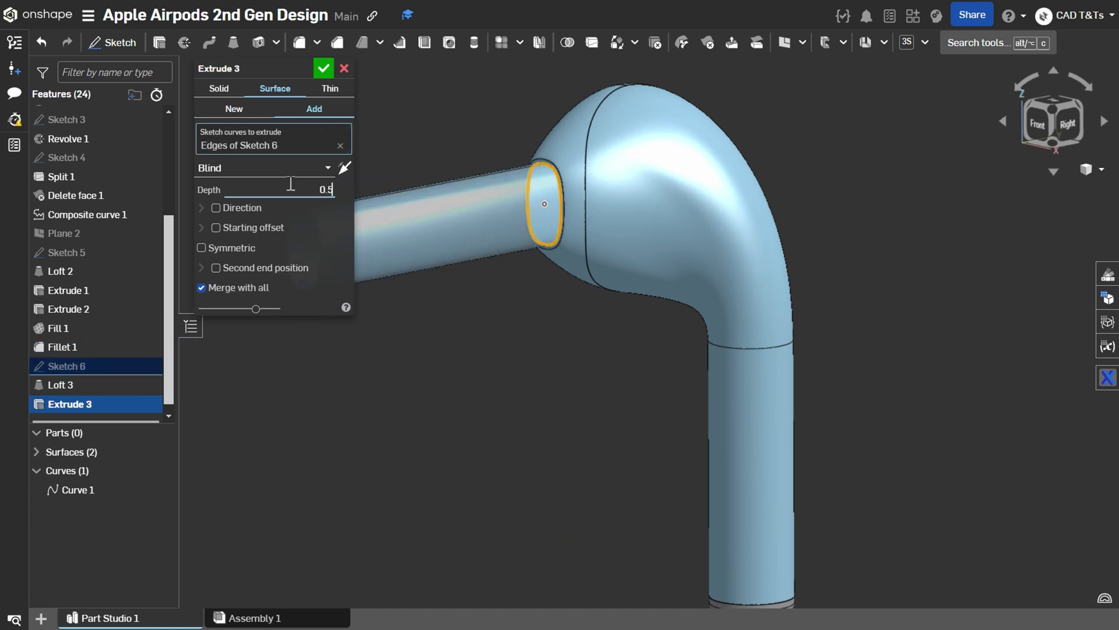
key("Return")
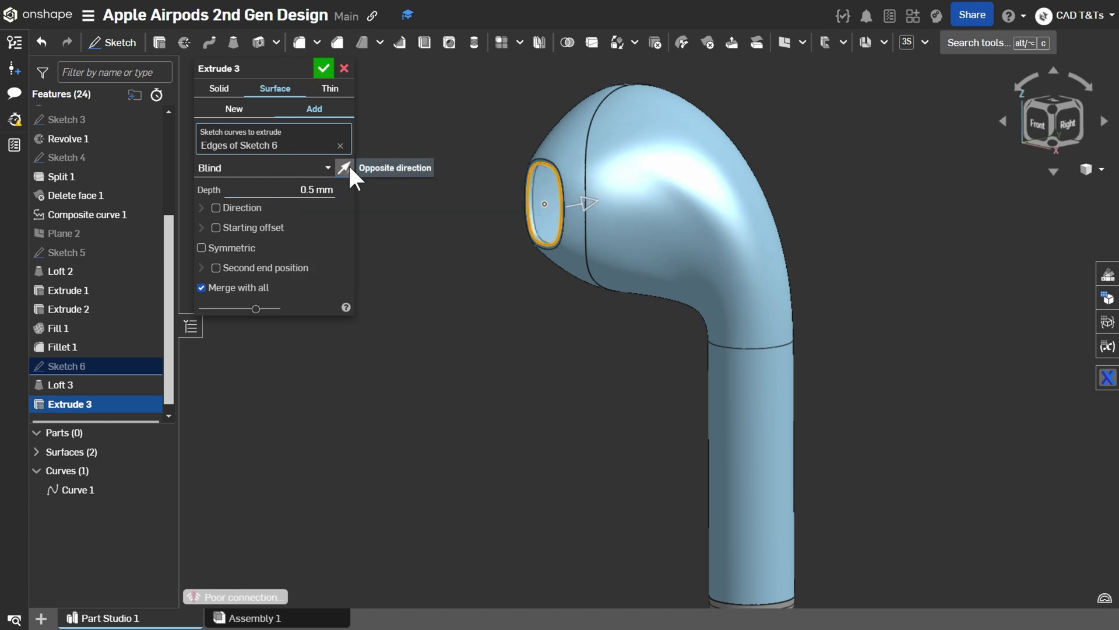
left_click(324, 69)
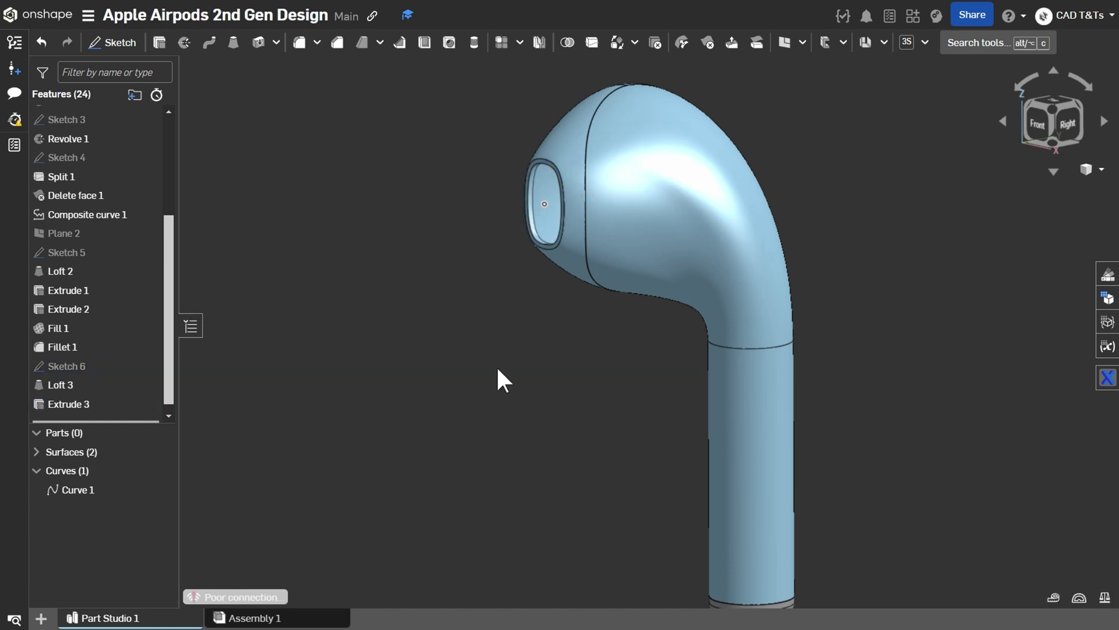
right_click_drag(496, 365, 563, 131)
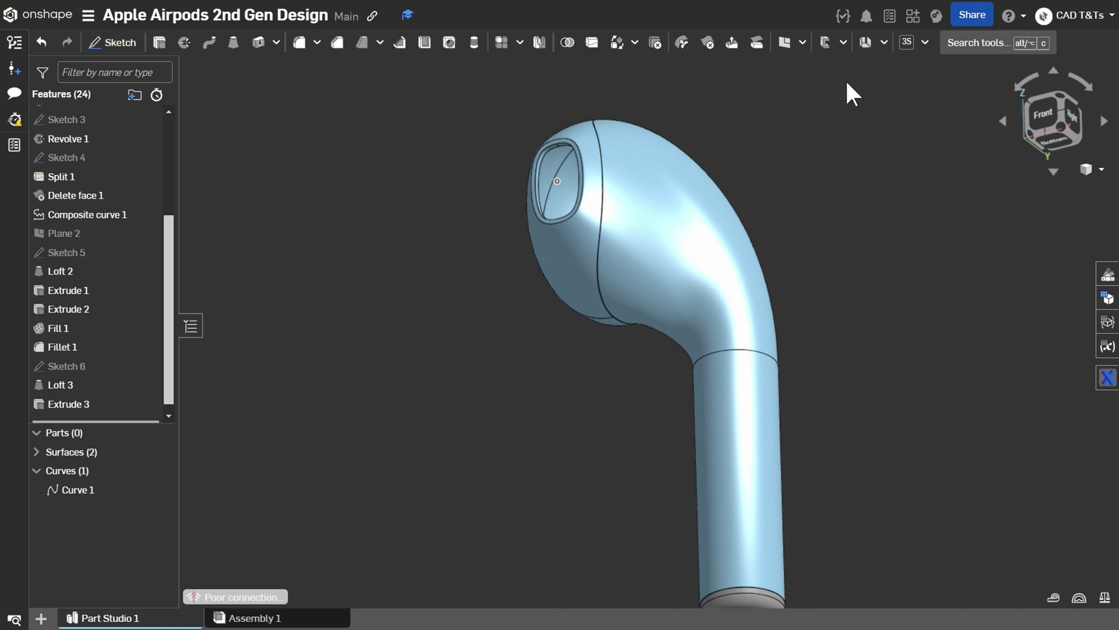
Fill the recessed oval opening's edge loop with a surface and orbit back to a front view
left_click(843, 42)
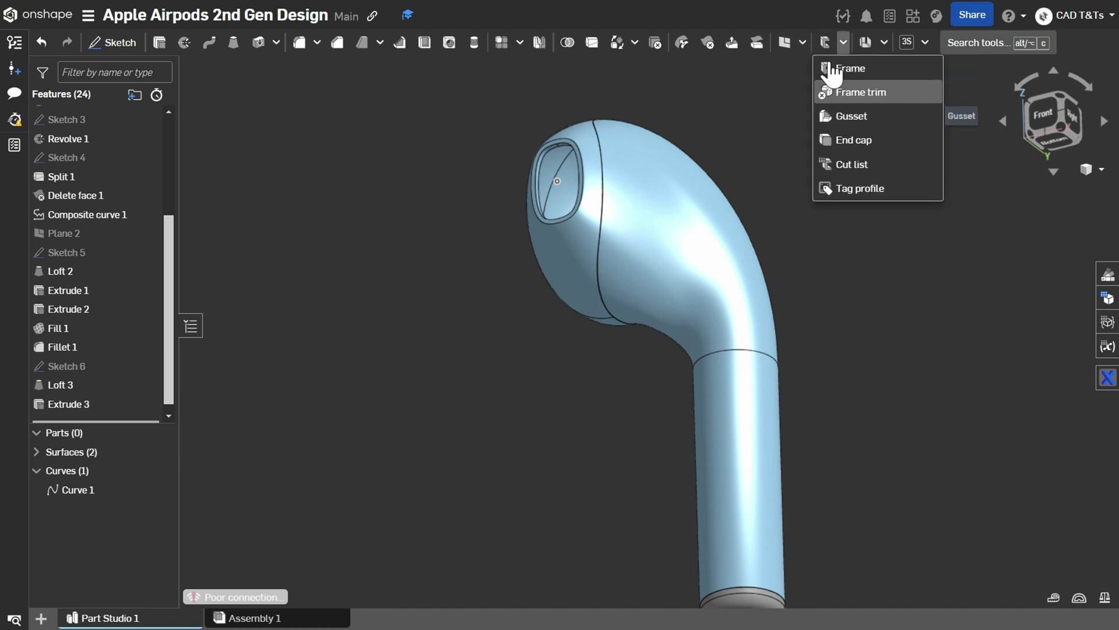
left_click(803, 42)
left_click(827, 140)
scroll(577, 175, "up", 5)
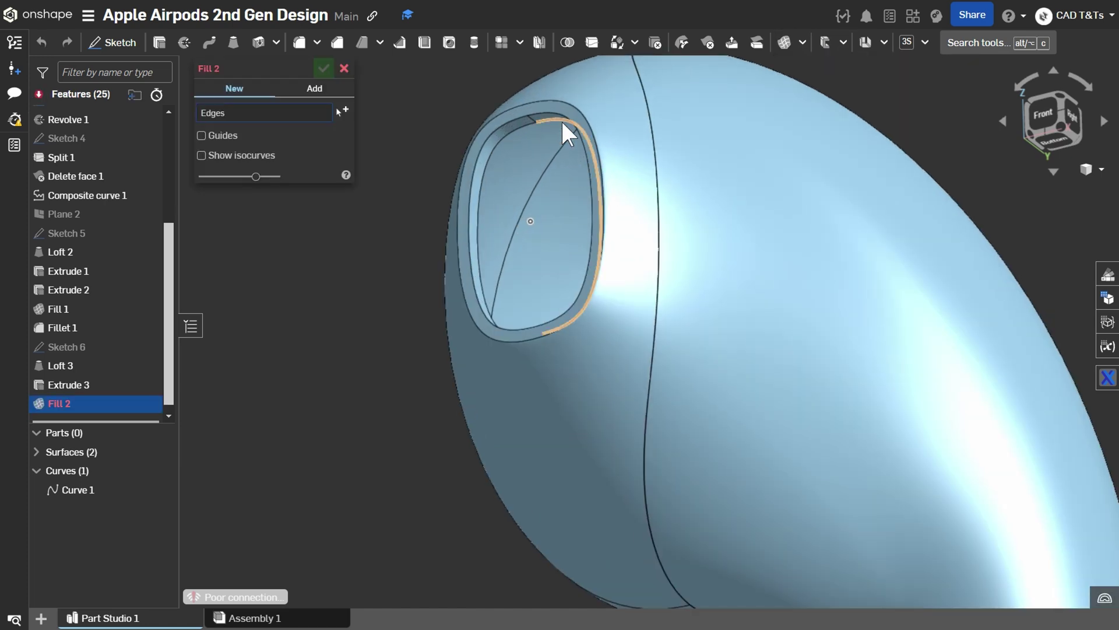
left_click(560, 119)
left_click(519, 125)
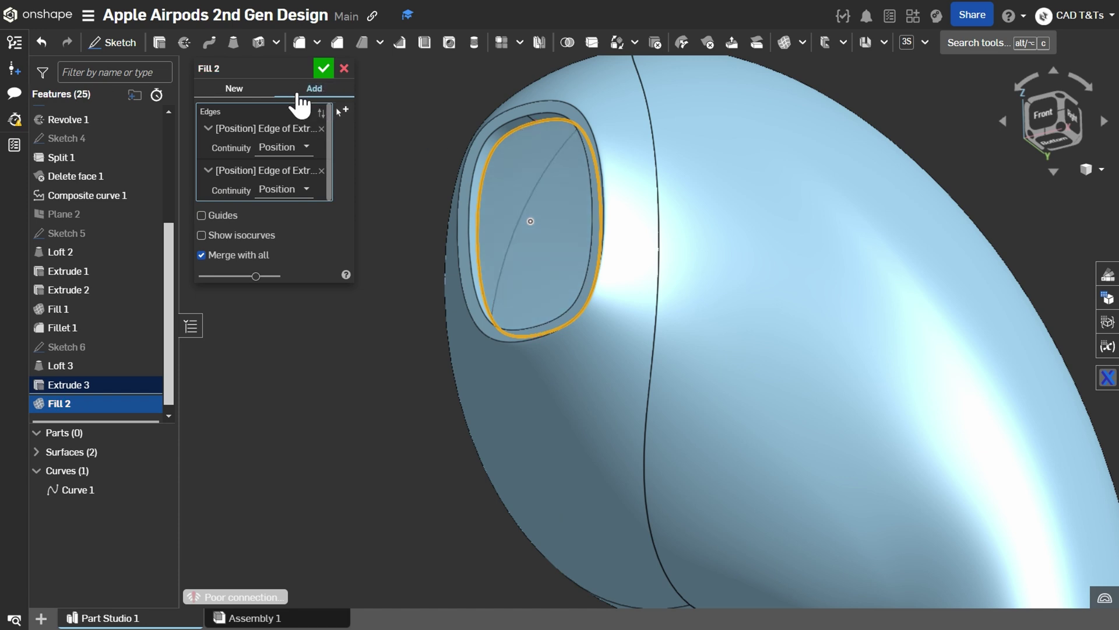
left_click(324, 69)
scroll(326, 191, "down", 5)
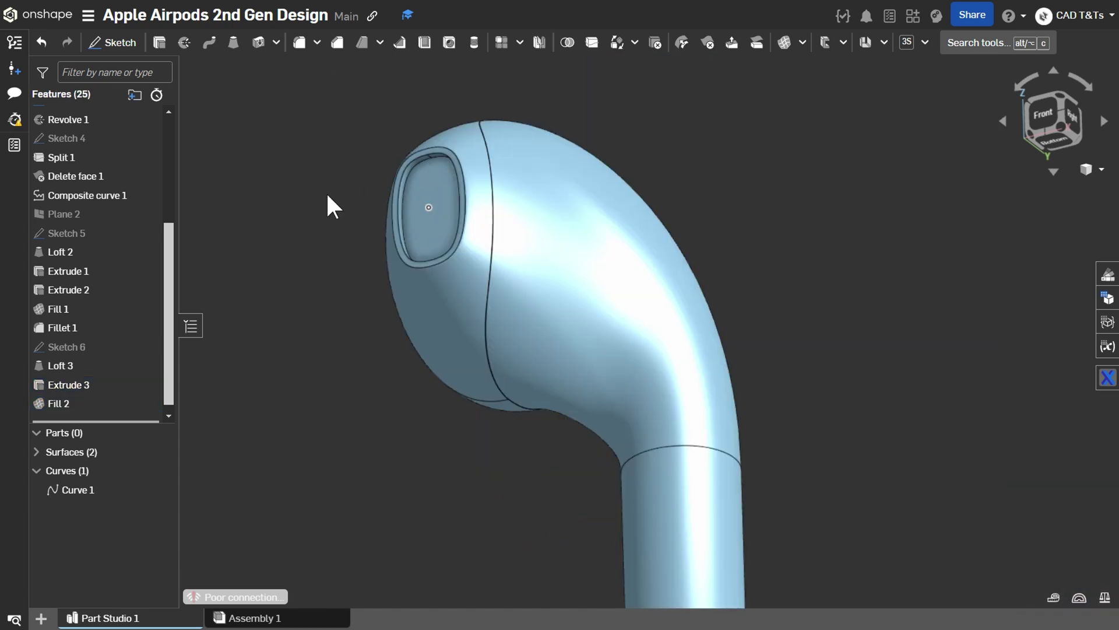
right_click_drag(326, 191, 361, 211)
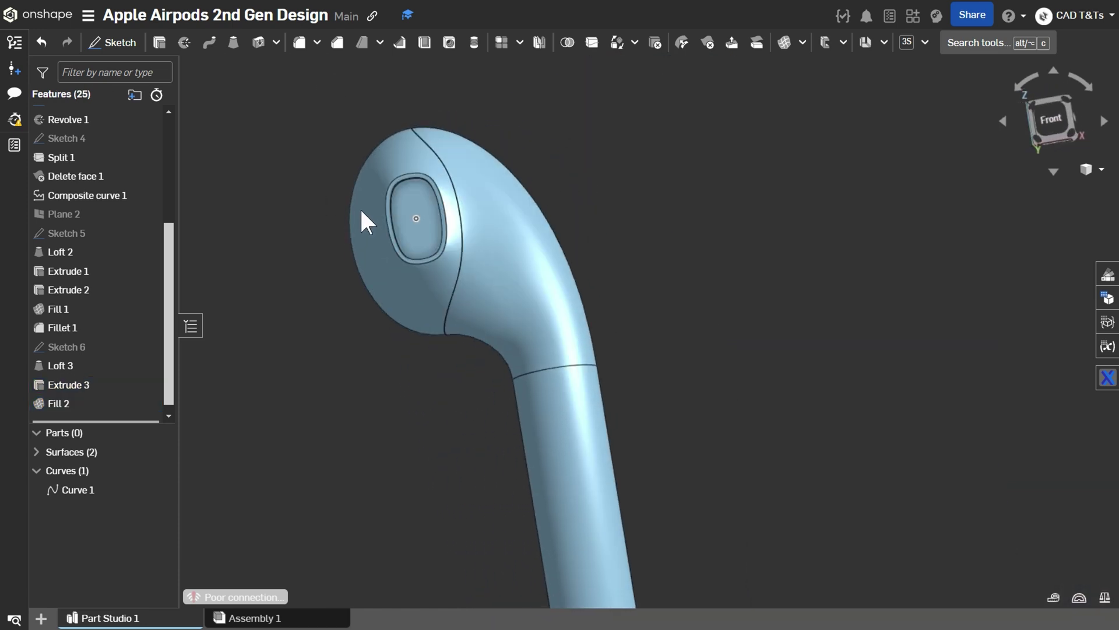
scroll(170, 253, "up", 3)
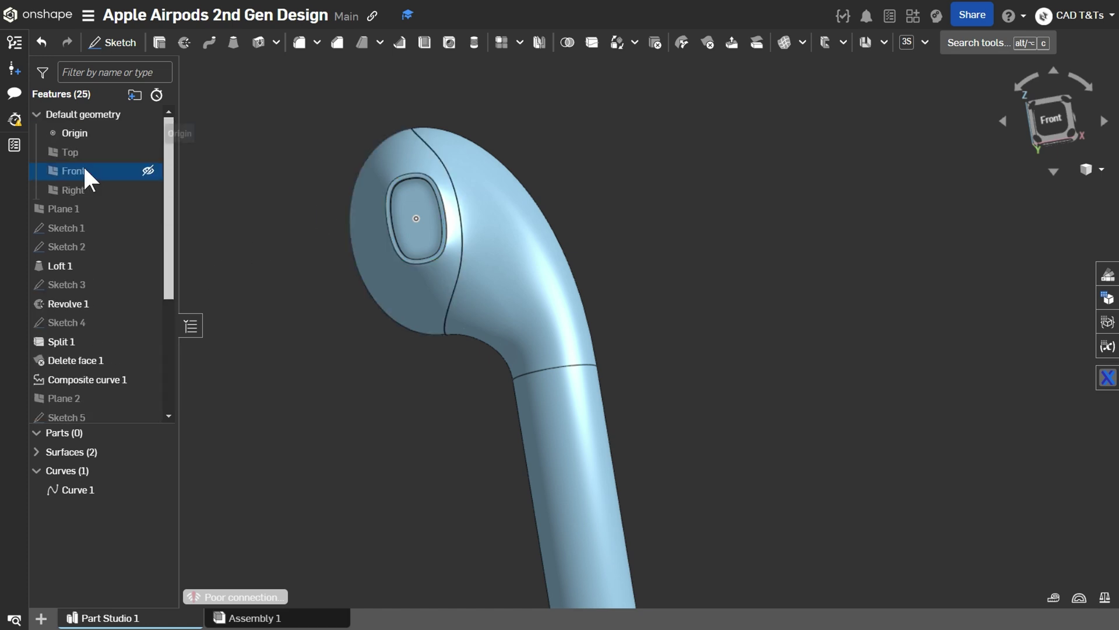
Start a sketch on the Front plane with a vertical midpoint construction line from its centre
left_click(85, 170)
left_click(112, 43)
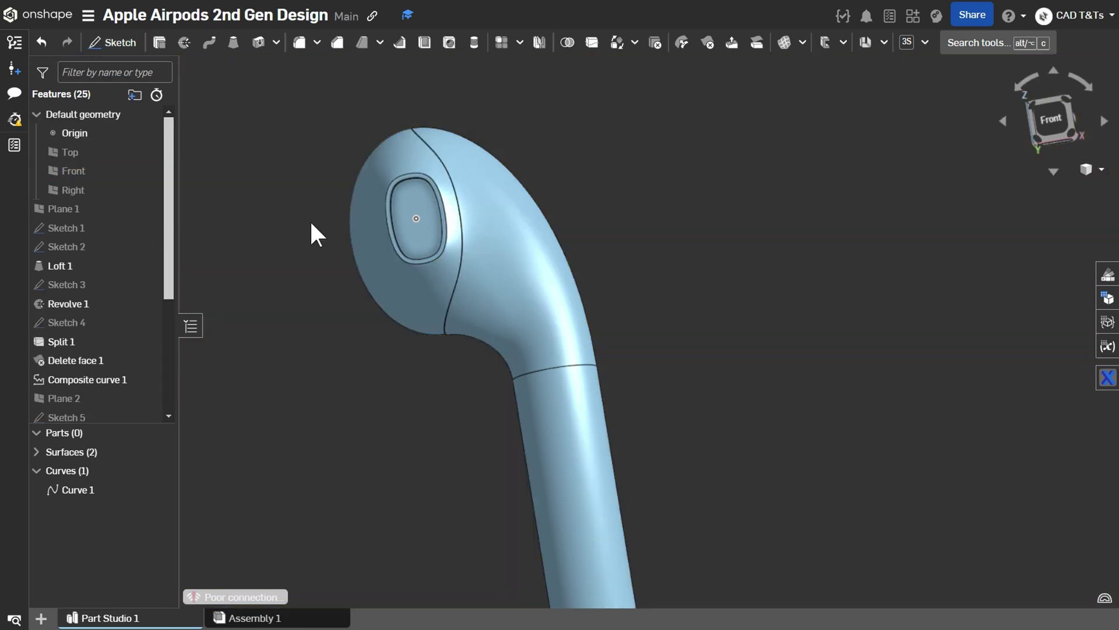
key("n")
scroll(441, 187, "up", 5)
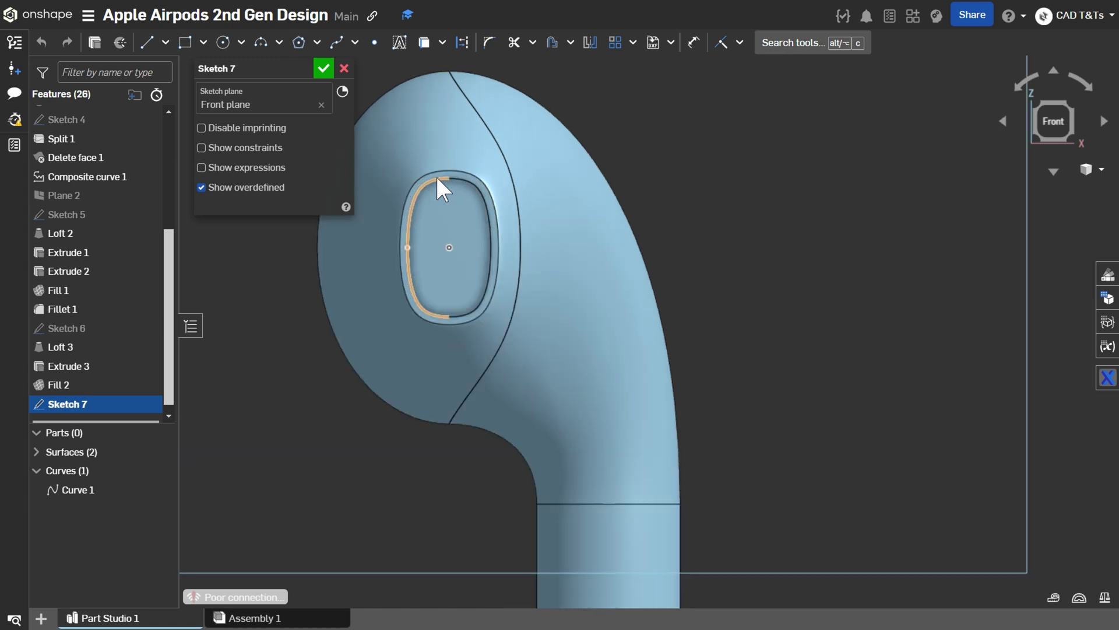
left_click(166, 42)
left_click(193, 92)
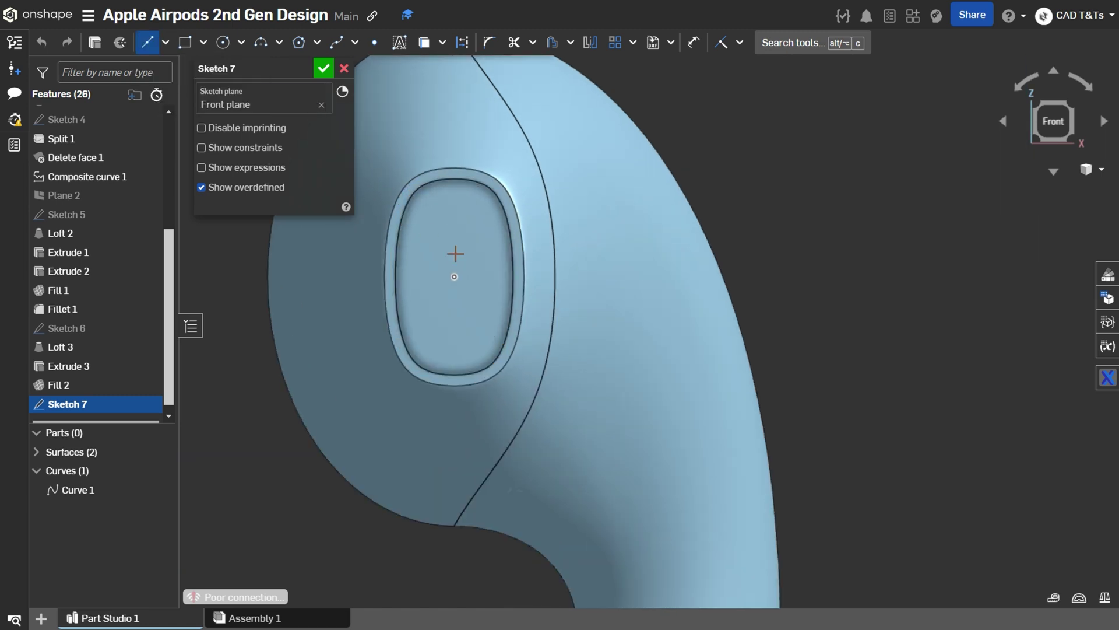
left_click(454, 277)
left_click(453, 225)
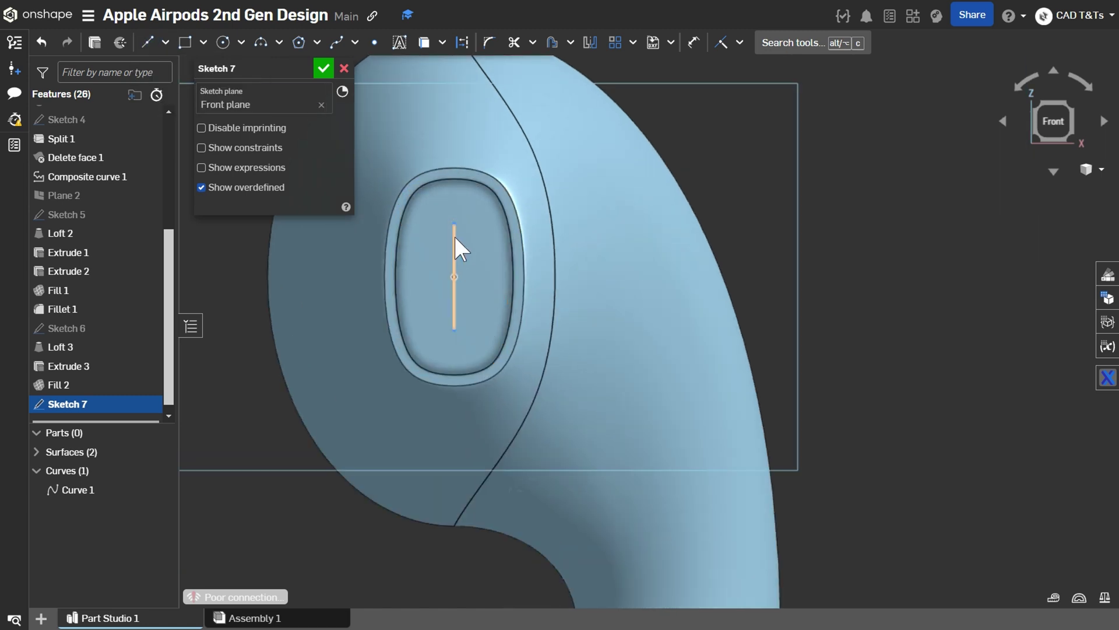
key("Escape")
left_click(455, 236)
key("q")
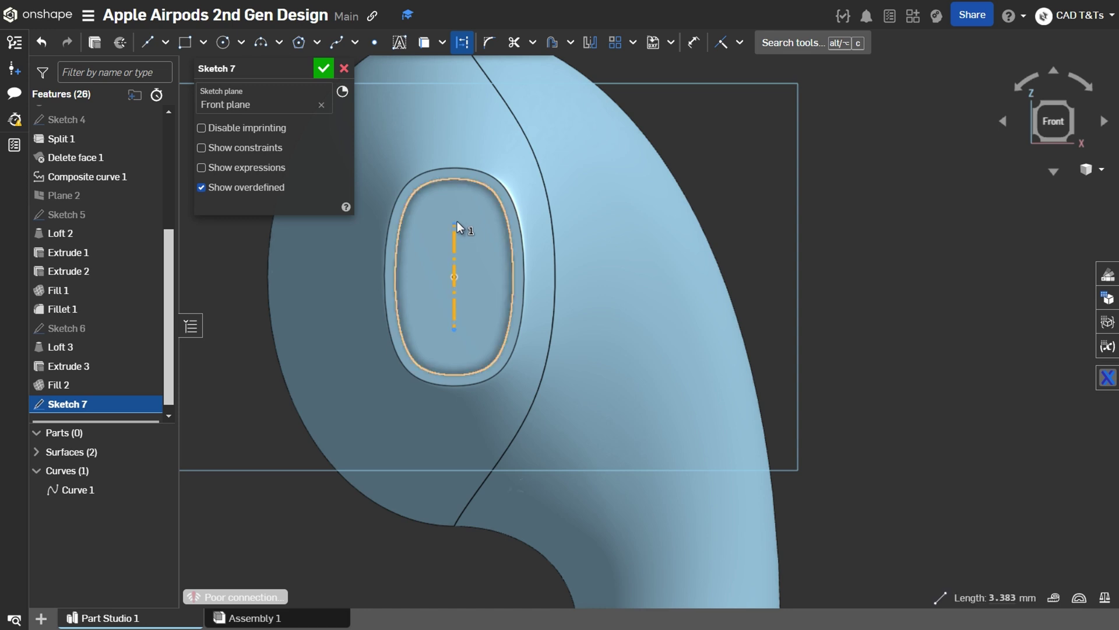
Draw two circles at the construction line's ends and constrain them equal
key("c")
left_click(454, 223)
left_click(467, 237)
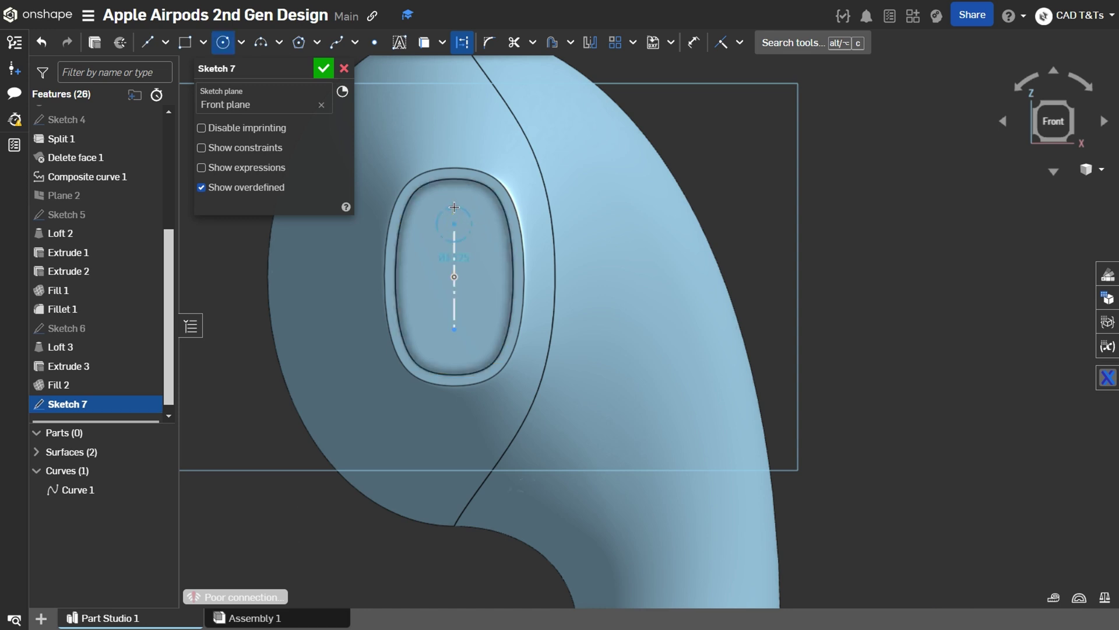
left_click(454, 329)
left_click(475, 337)
key("Escape")
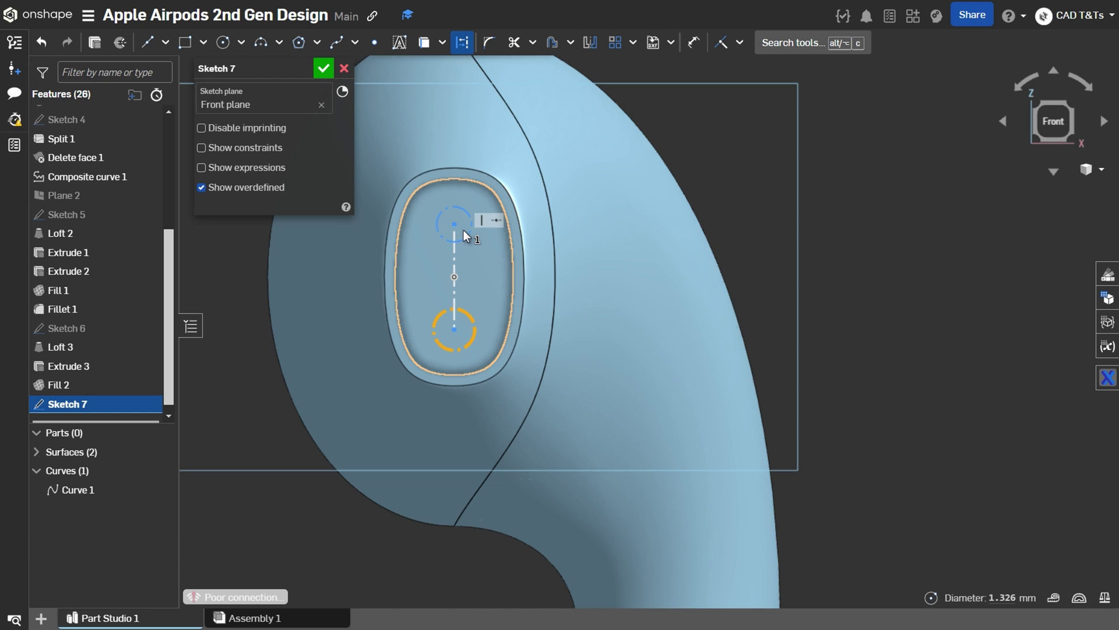
left_click(470, 233)
key("e")
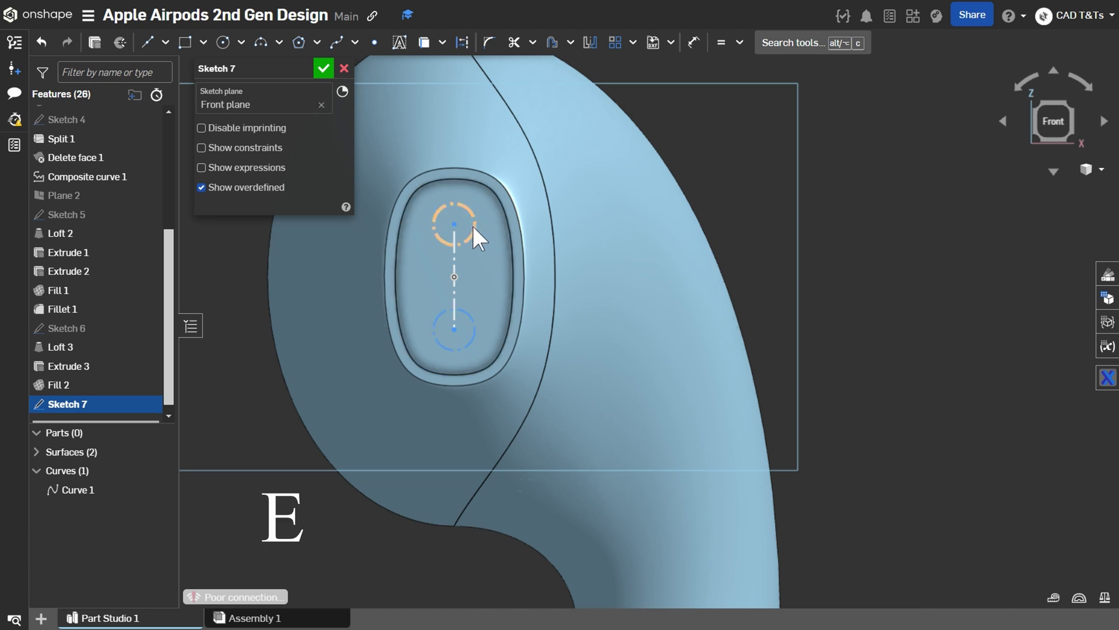
key("q")
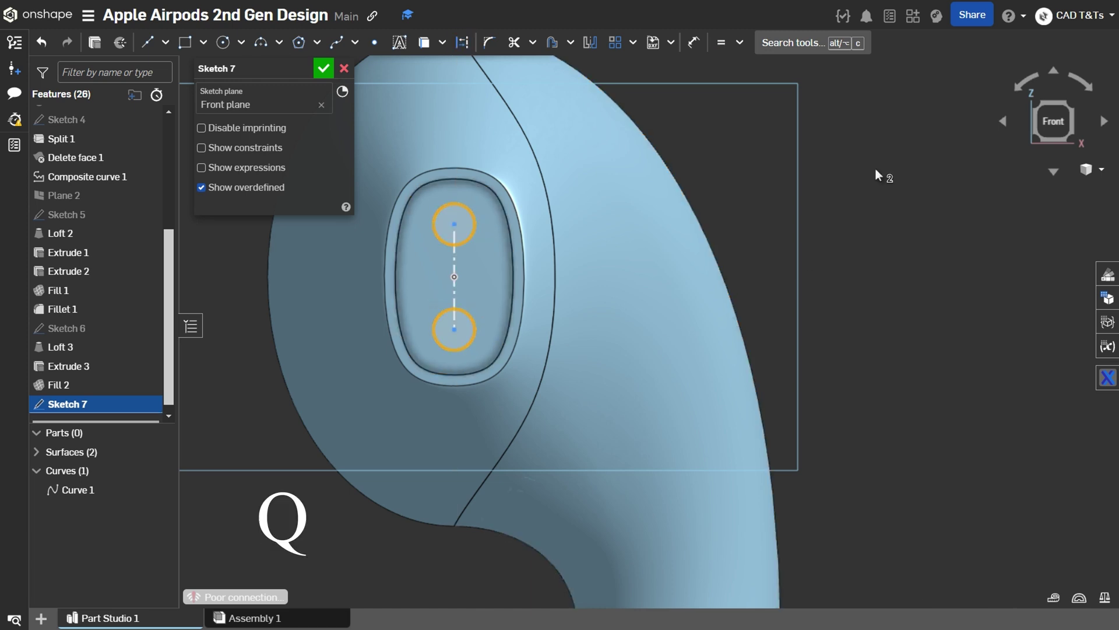
Dimension the top circle's diameter and its distance from the oval's top edge
scroll(876, 166, "down", 2)
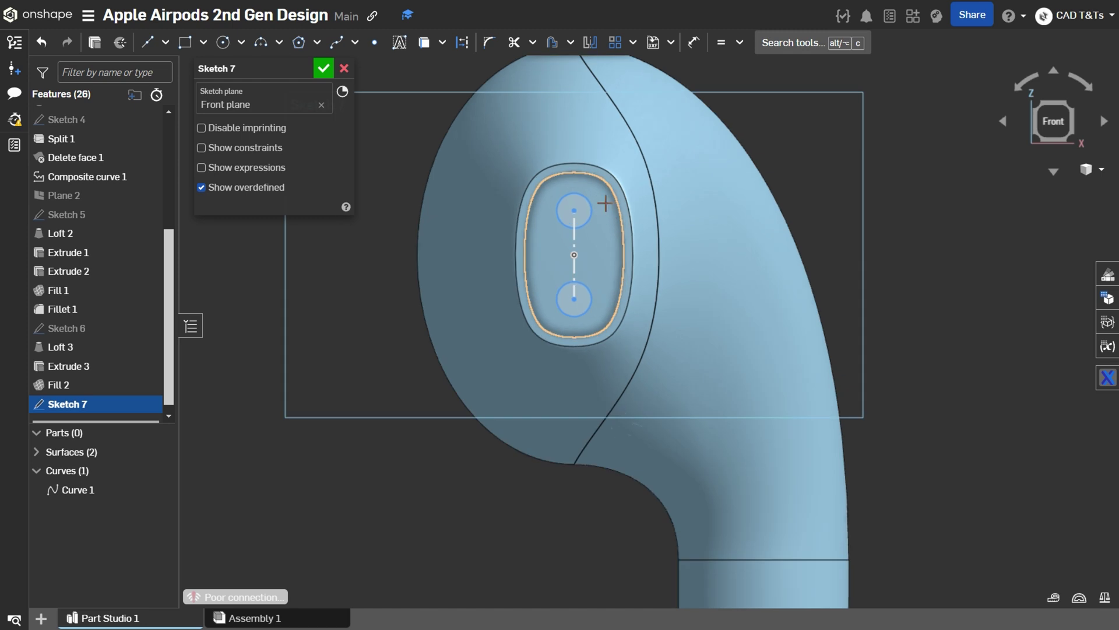
key("d")
left_click(590, 198)
left_click(893, 167)
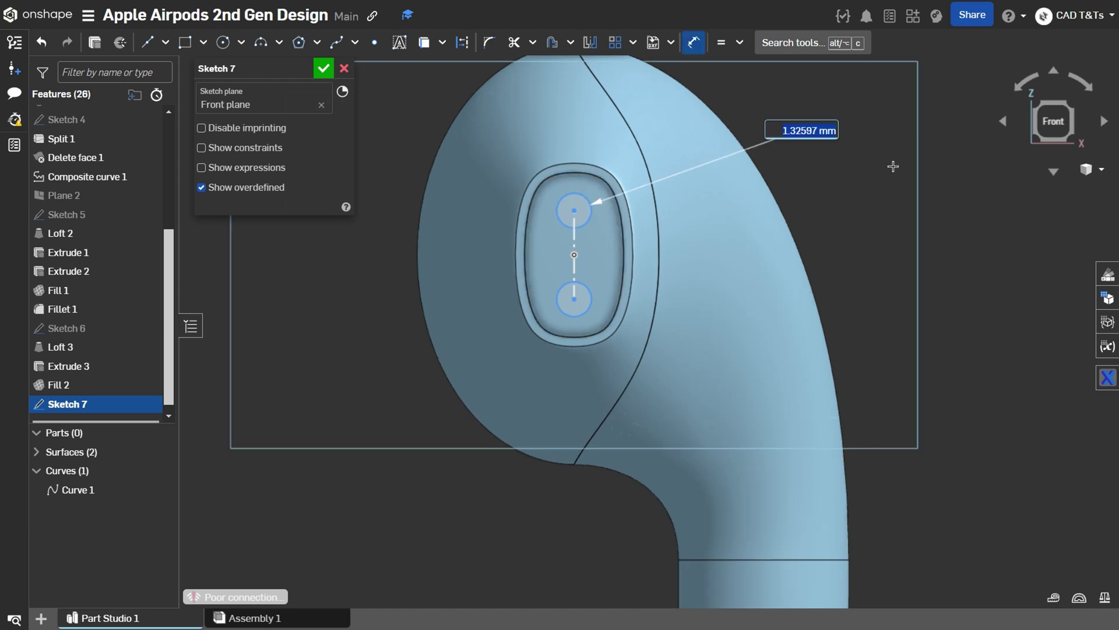
type("2")
key("Escape")
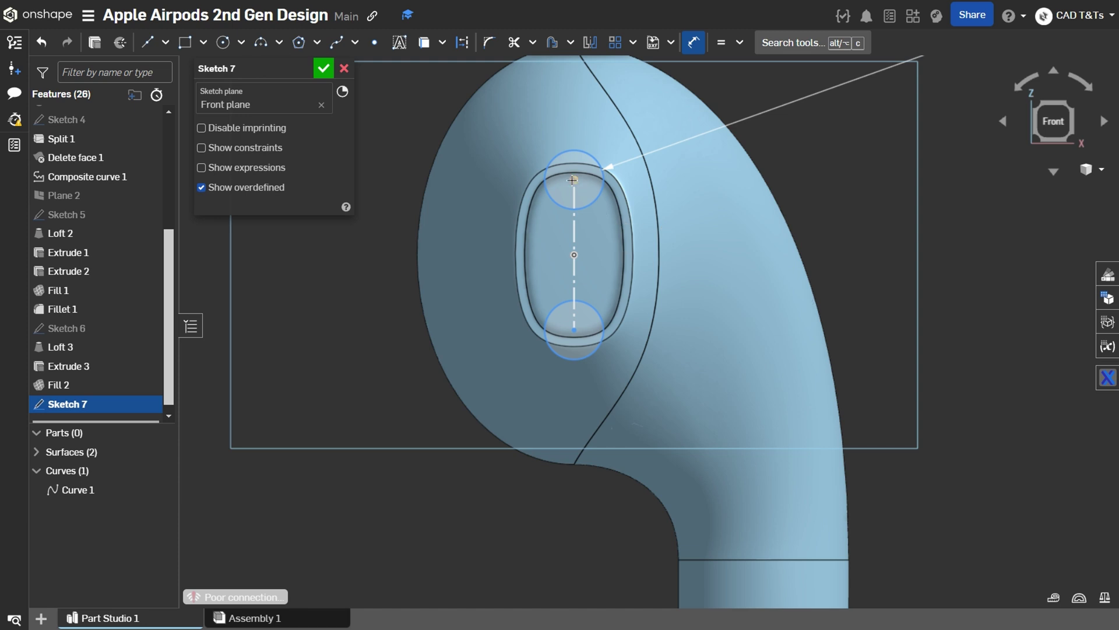
scroll(572, 176, "up", 5)
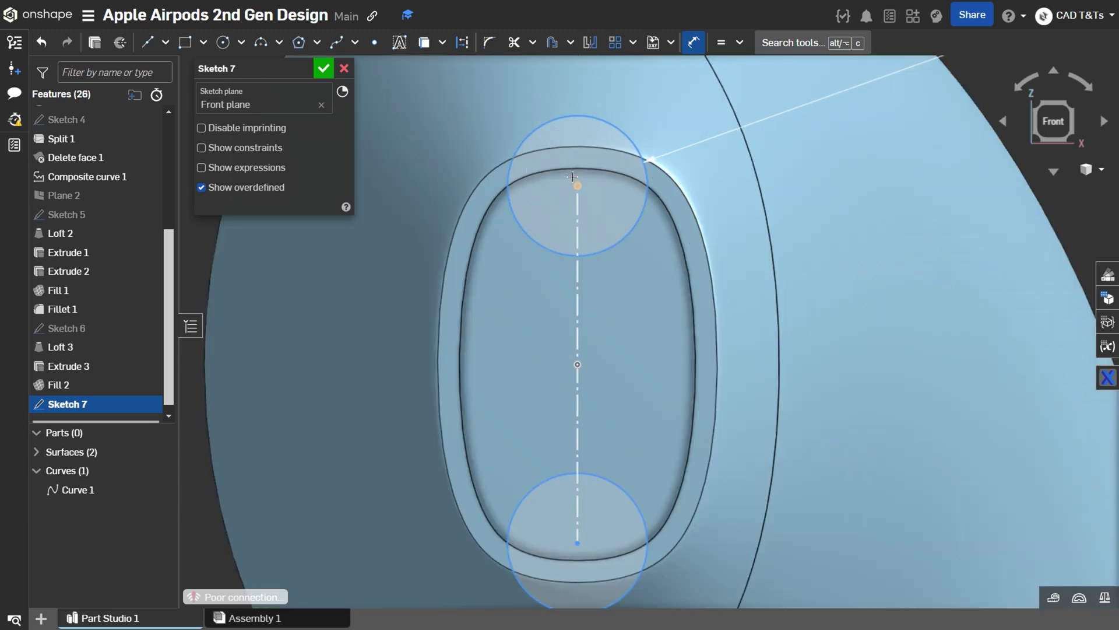
scroll(579, 170, "down", 6)
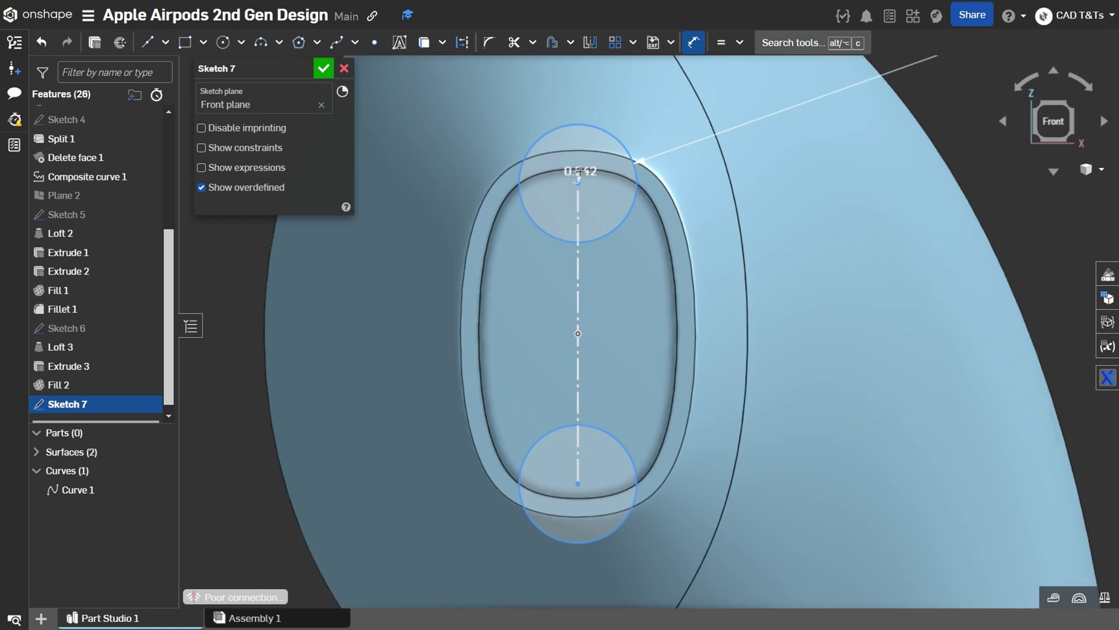
left_click(579, 172)
left_click(436, 166)
type("1.7")
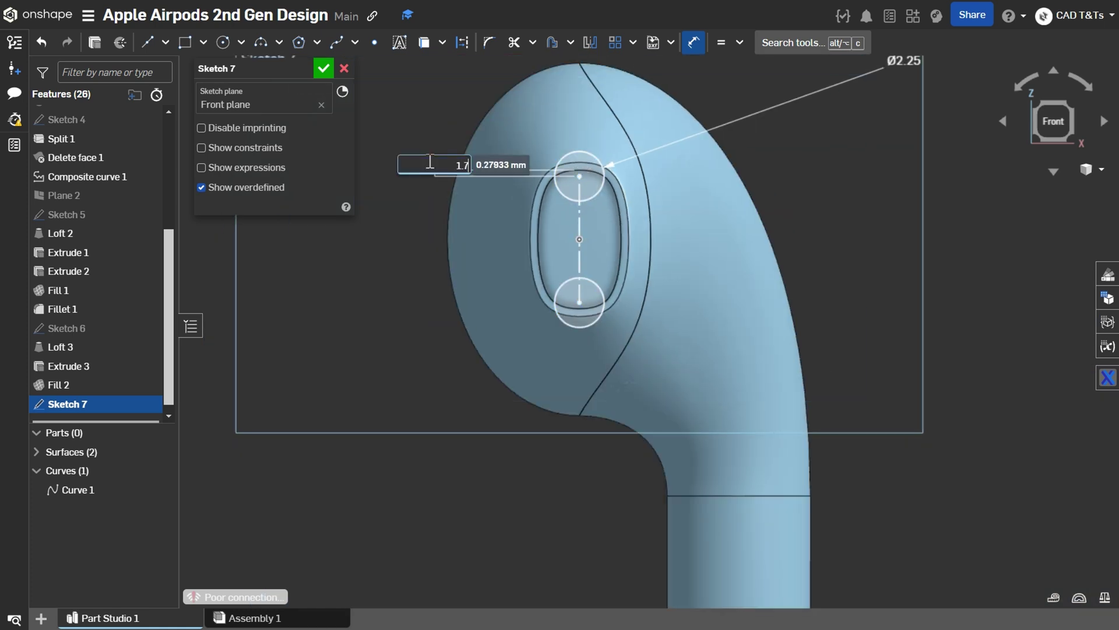
key("Escape")
Set the diameter to 2 mm and the edge distance to 1.5 mm, then finish Sketch 7
double_click(441, 136)
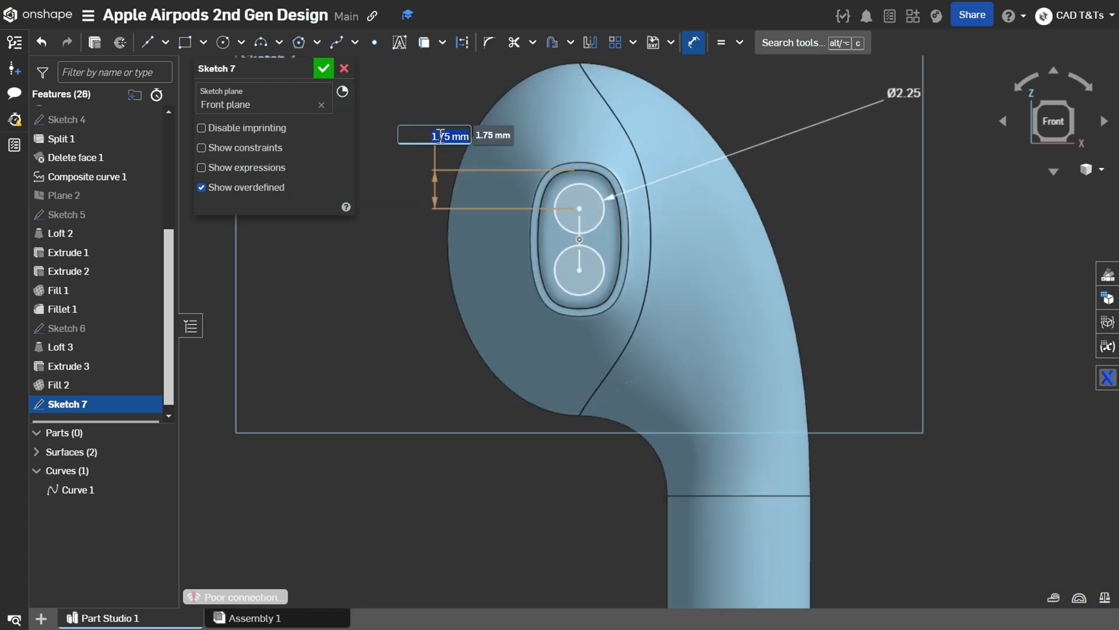
double_click(908, 94)
key("Return")
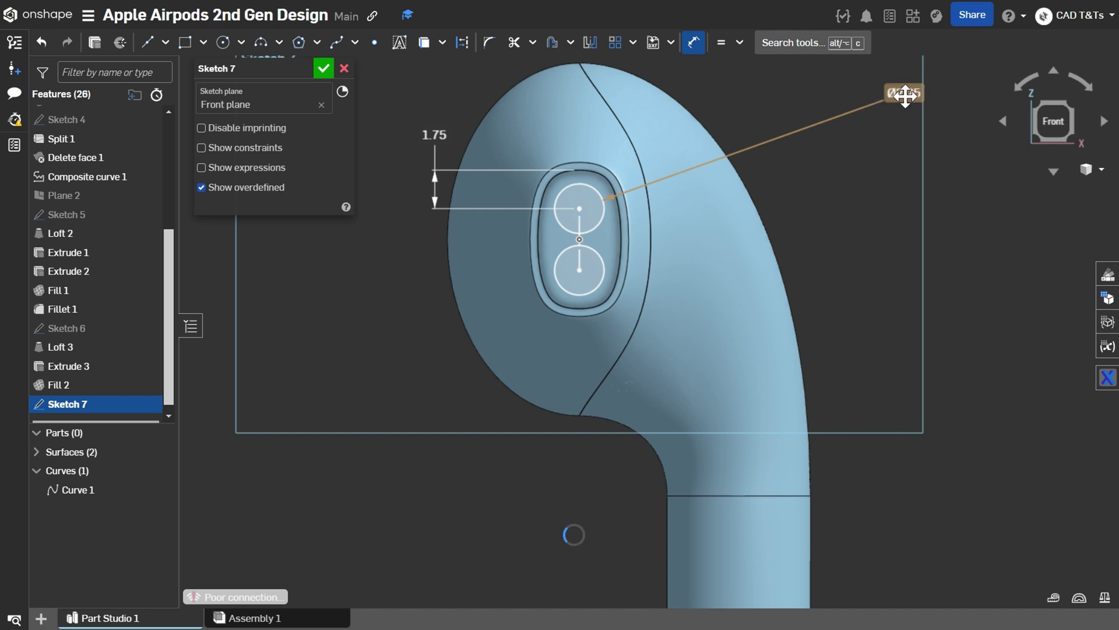
double_click(434, 136)
type("1")
key("Return")
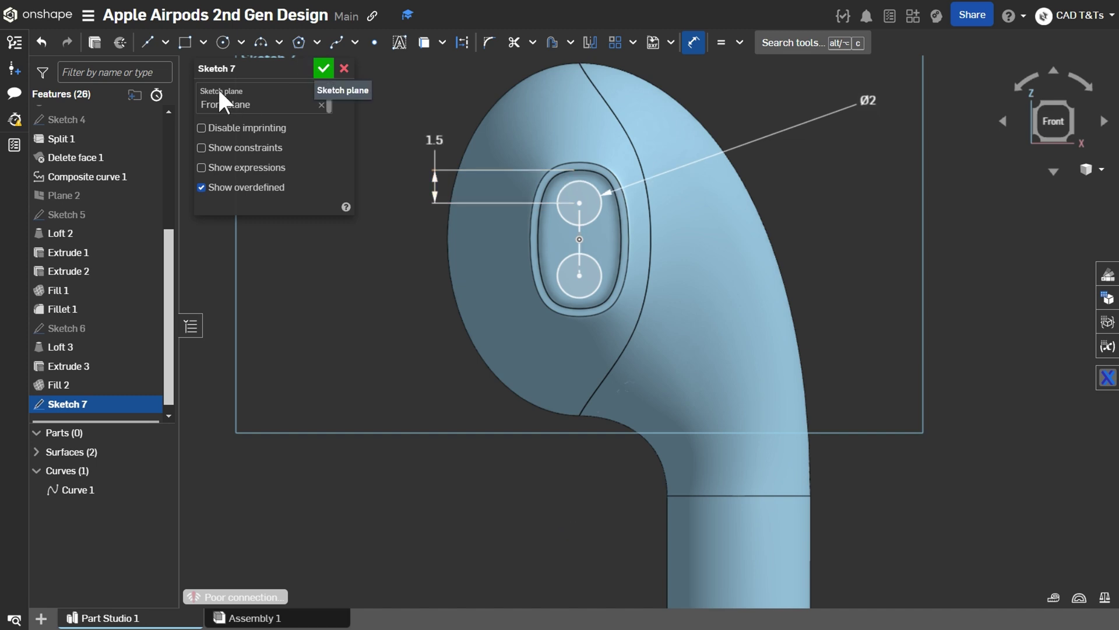
left_click(323, 68)
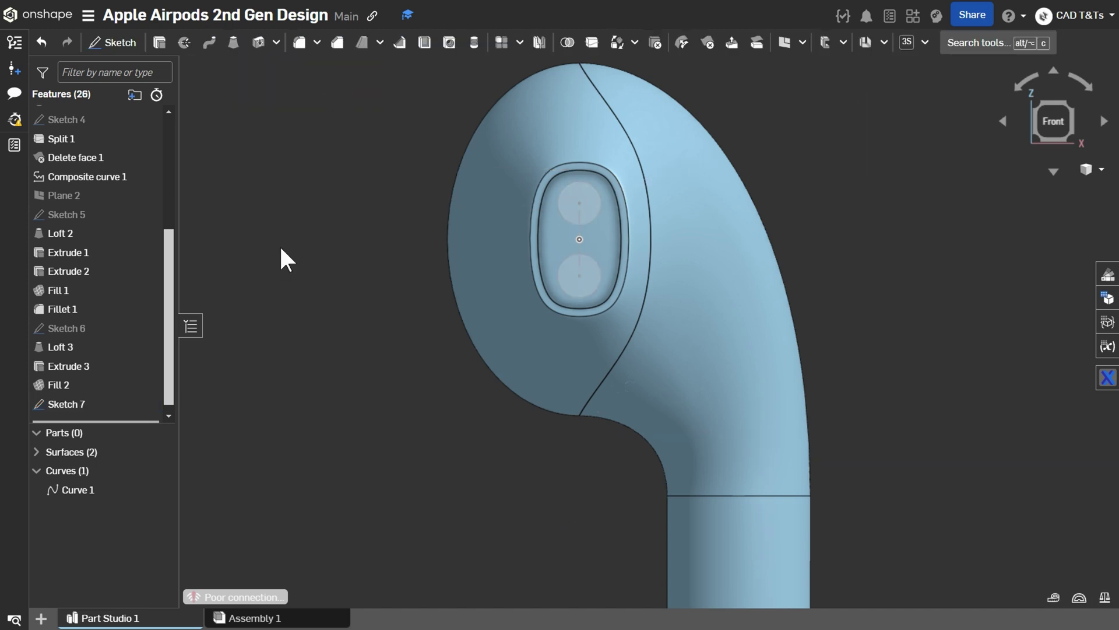
Split the Fill 2 oval face along Sketch 7's two circles with a Face split
left_click(592, 43)
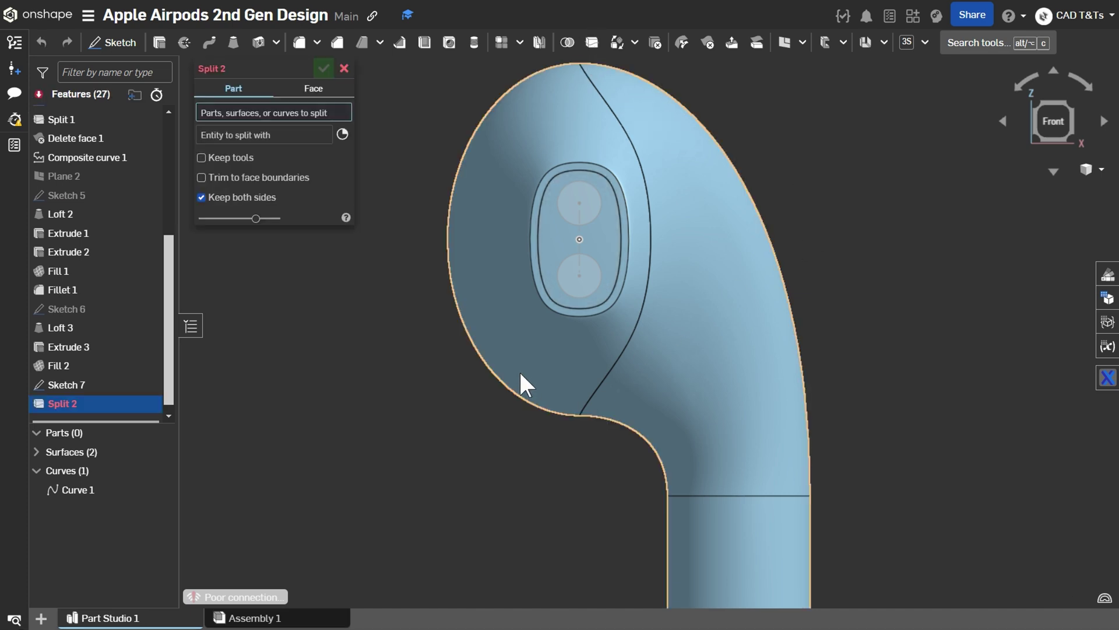
left_click(315, 89)
left_click(564, 235)
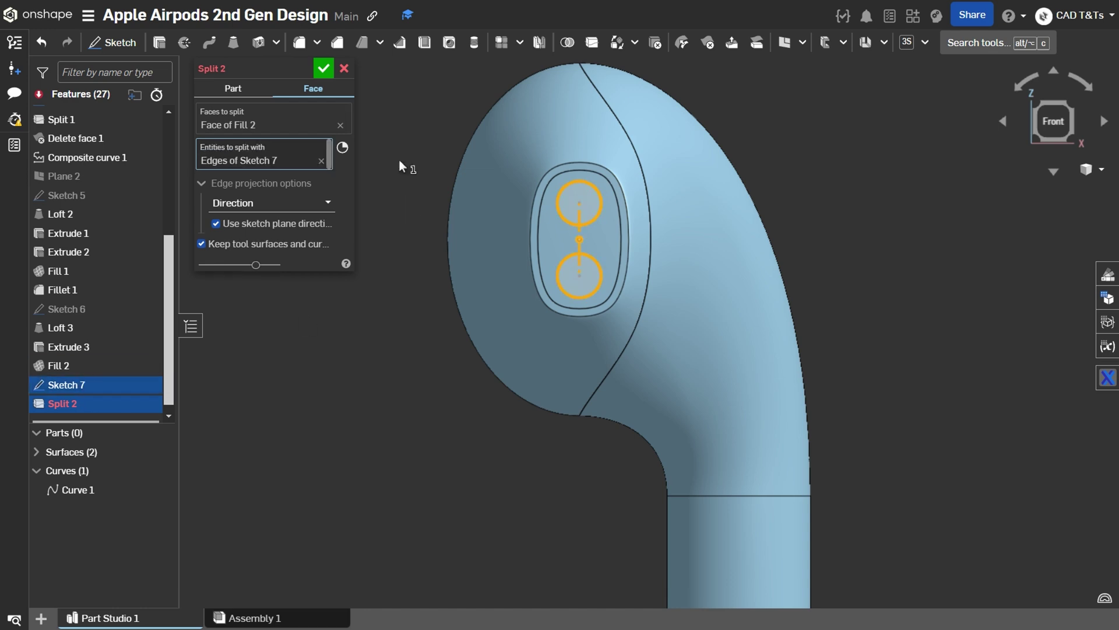
left_click(323, 68)
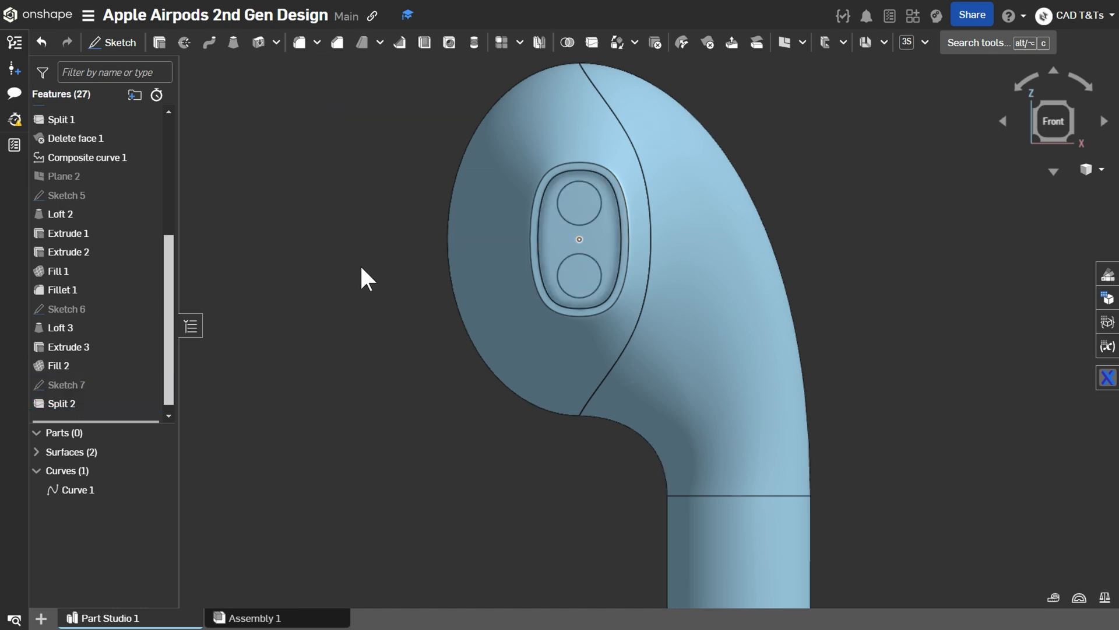
mouse_move(359, 264)
right_mouse_down()
mouse_move(338, 278)
mouse_move(330, 265)
mouse_move(375, 278)
right_mouse_up()
scroll(375, 278, "down", 5)
left_click_drag(170, 262, 163, 155)
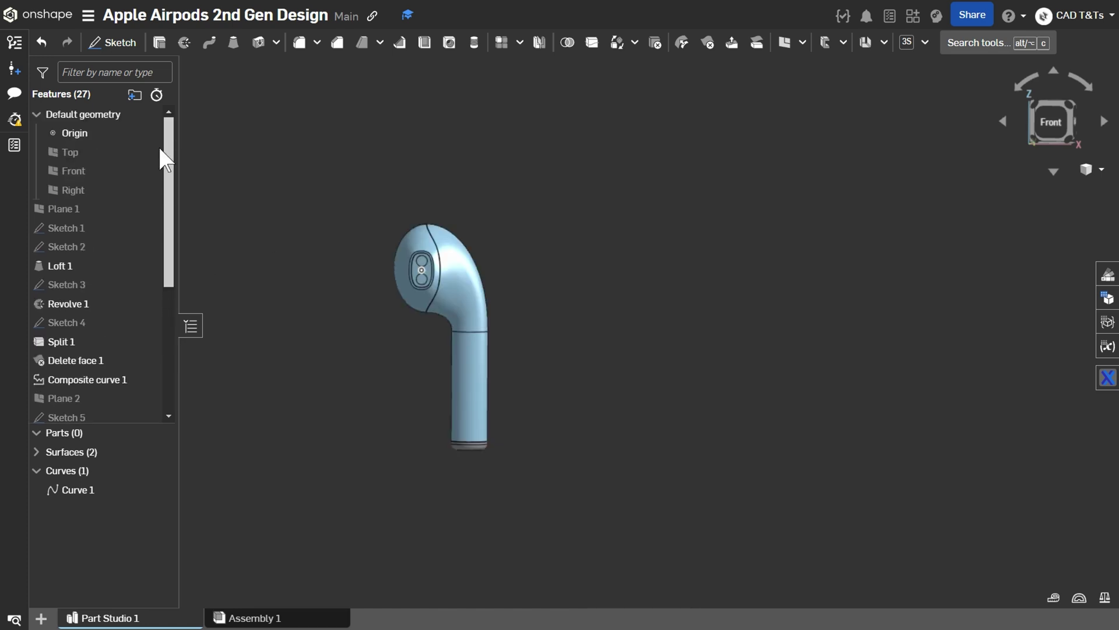
Start Sketch 8 on the Right plane and draw a centre-point circle on the earbud head
left_click(113, 43)
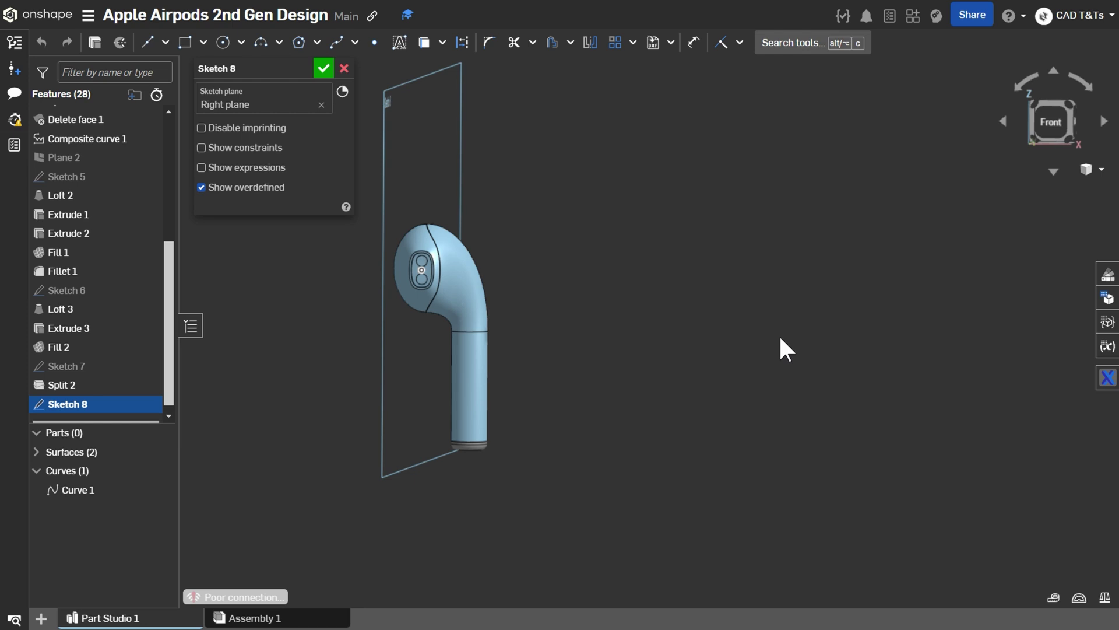
key("n")
scroll(420, 246, "up", 3)
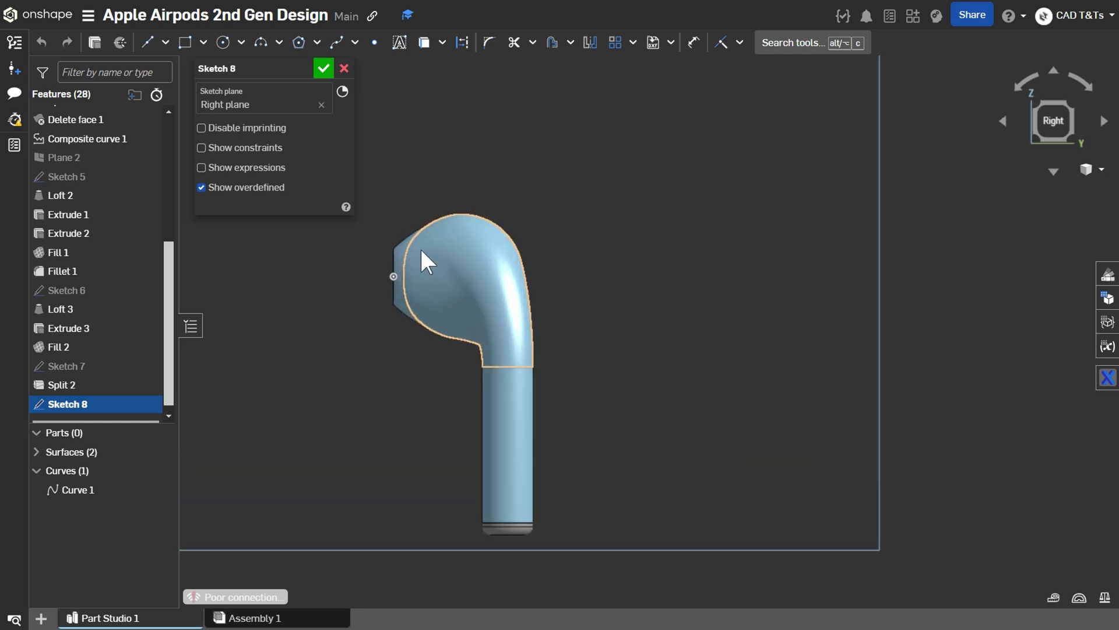
key("n")
scroll(461, 259, "up", 5)
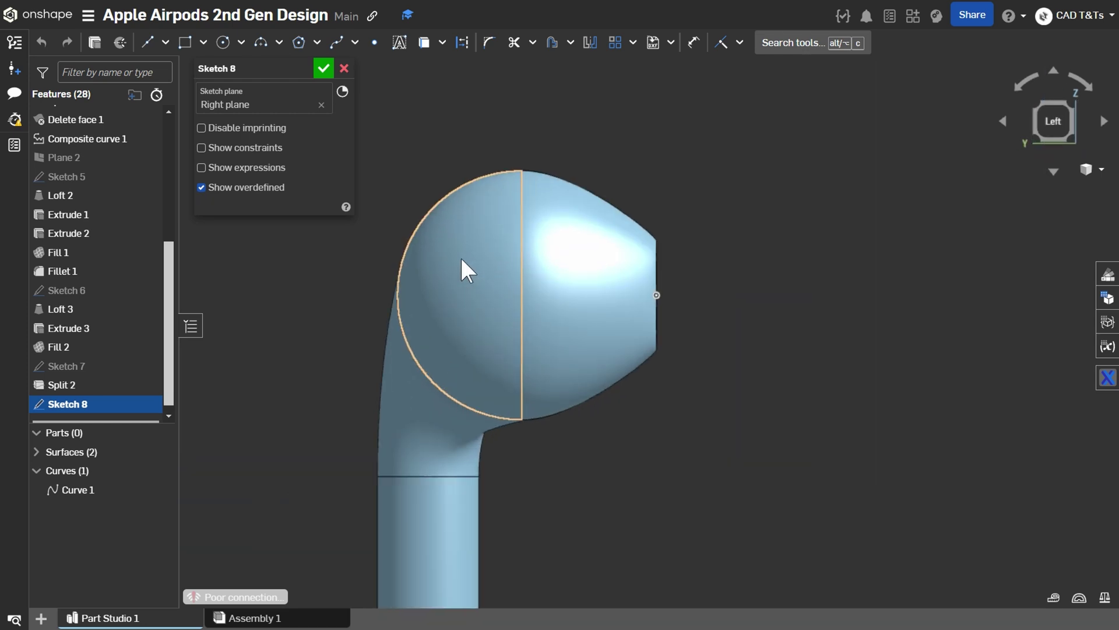
scroll(461, 260, "up", 1)
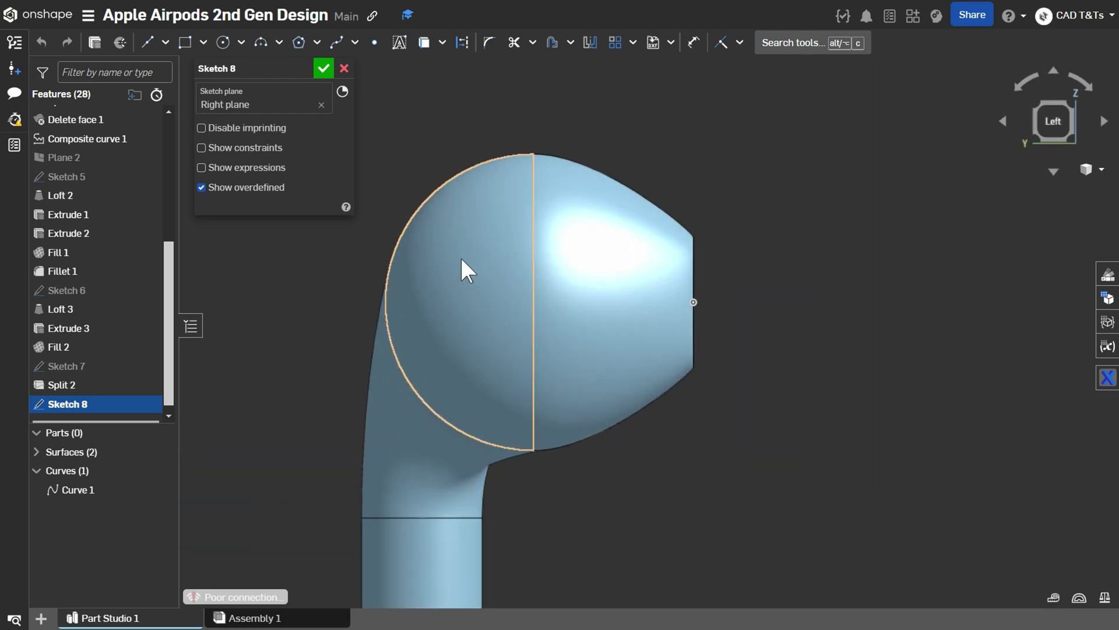
left_click(223, 50)
left_click(615, 302)
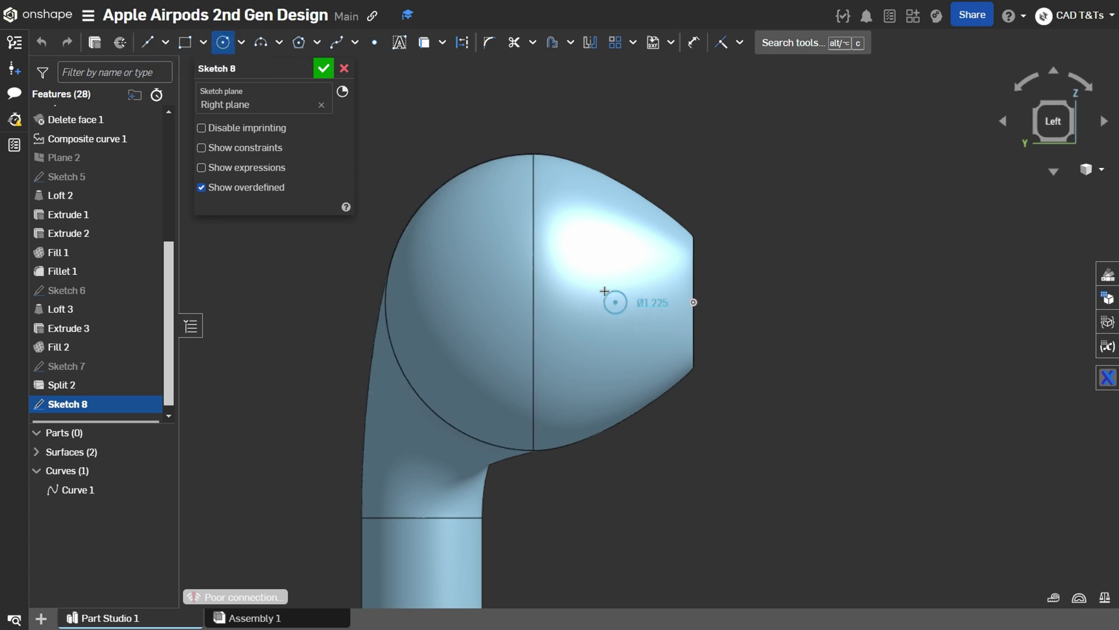
left_click(627, 290)
Dimension the circle to Ø2 and its centre 4.5 mm from the tip's right point
key("d")
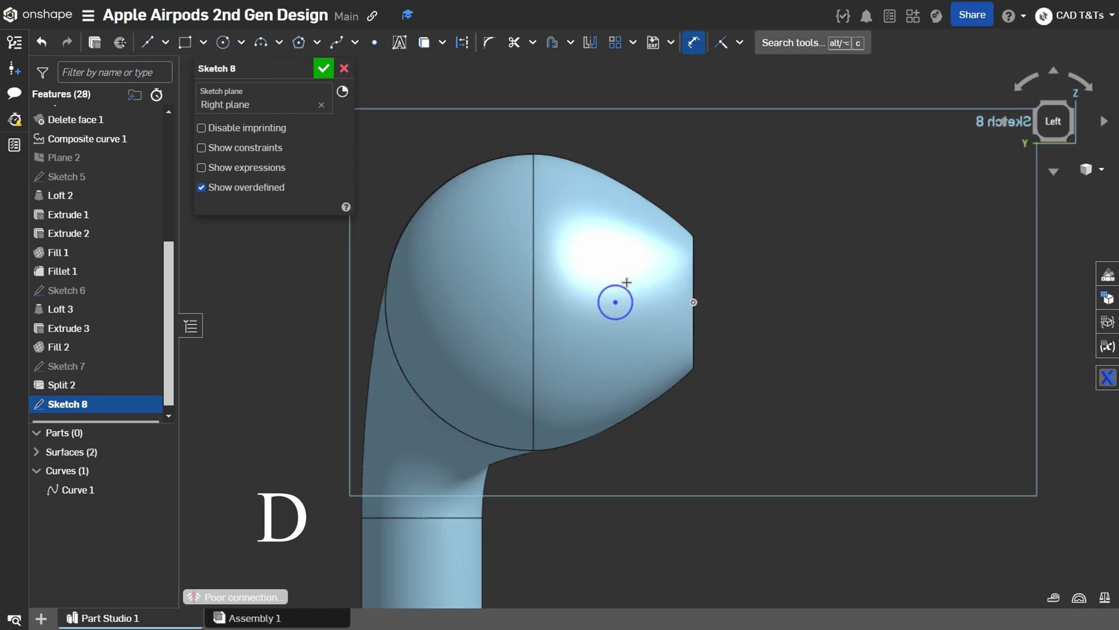
left_click(626, 284)
left_click(700, 152)
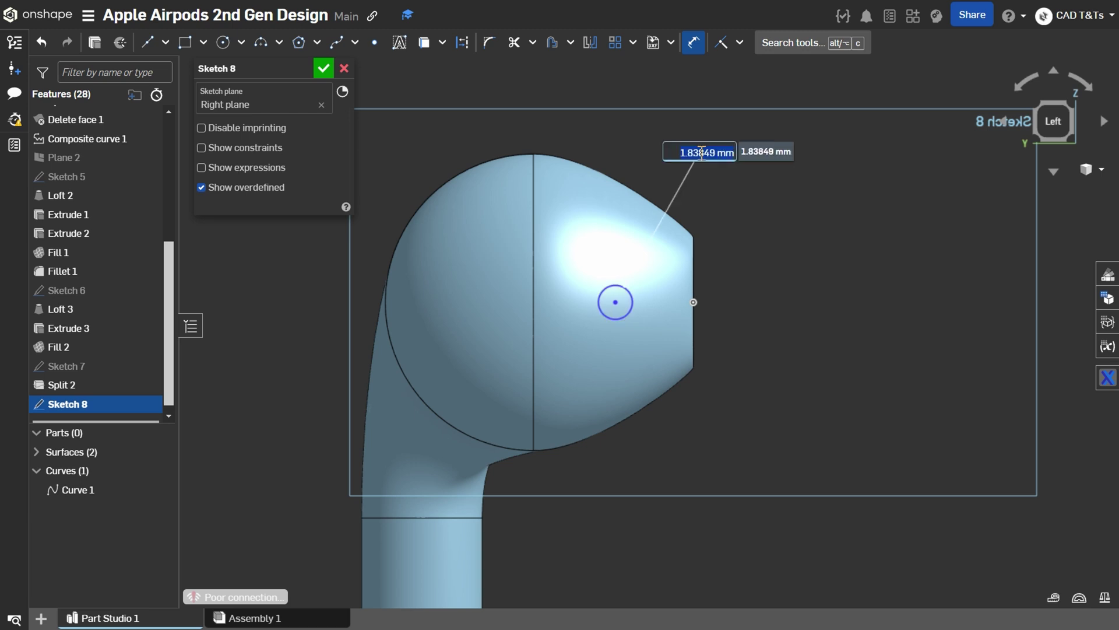
type("2")
key("Return")
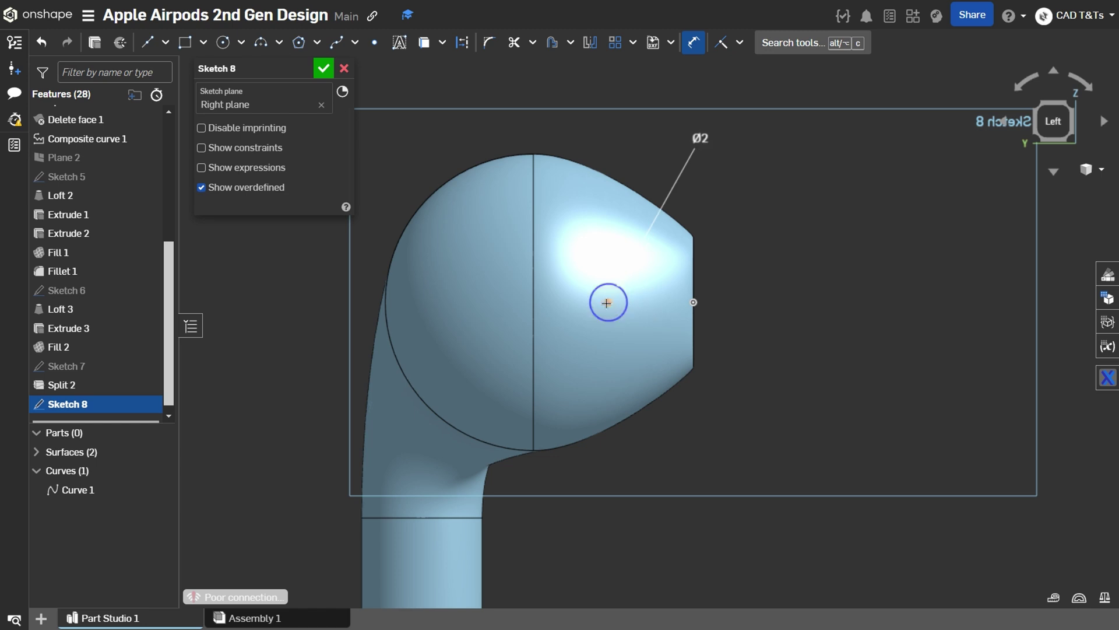
left_click(609, 302)
left_click(693, 302)
left_click(643, 458)
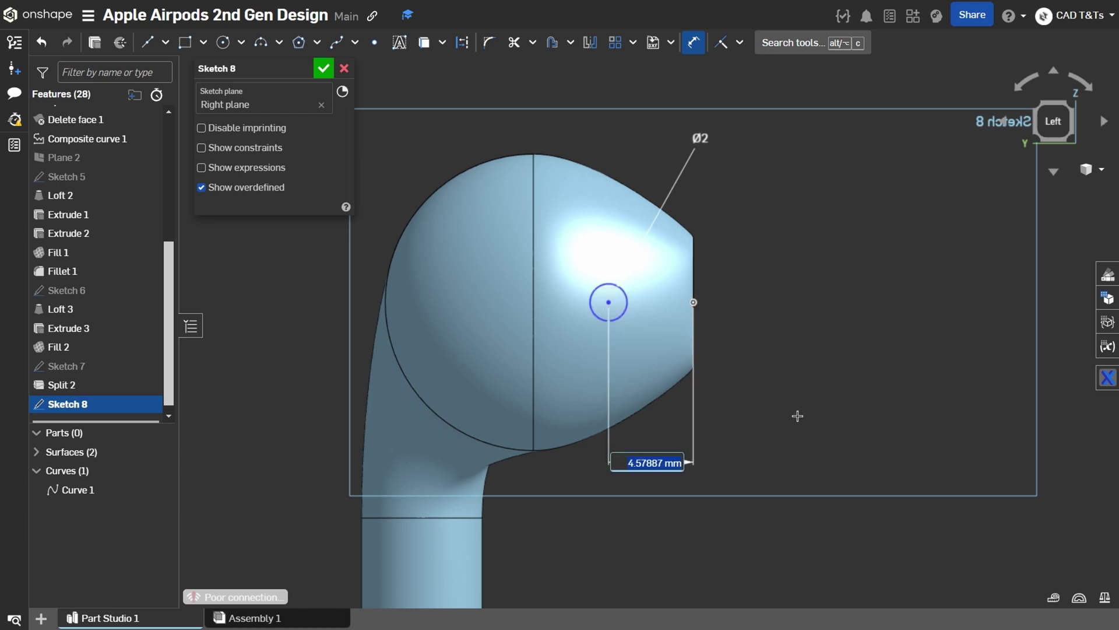
type("4.5")
key("Return")
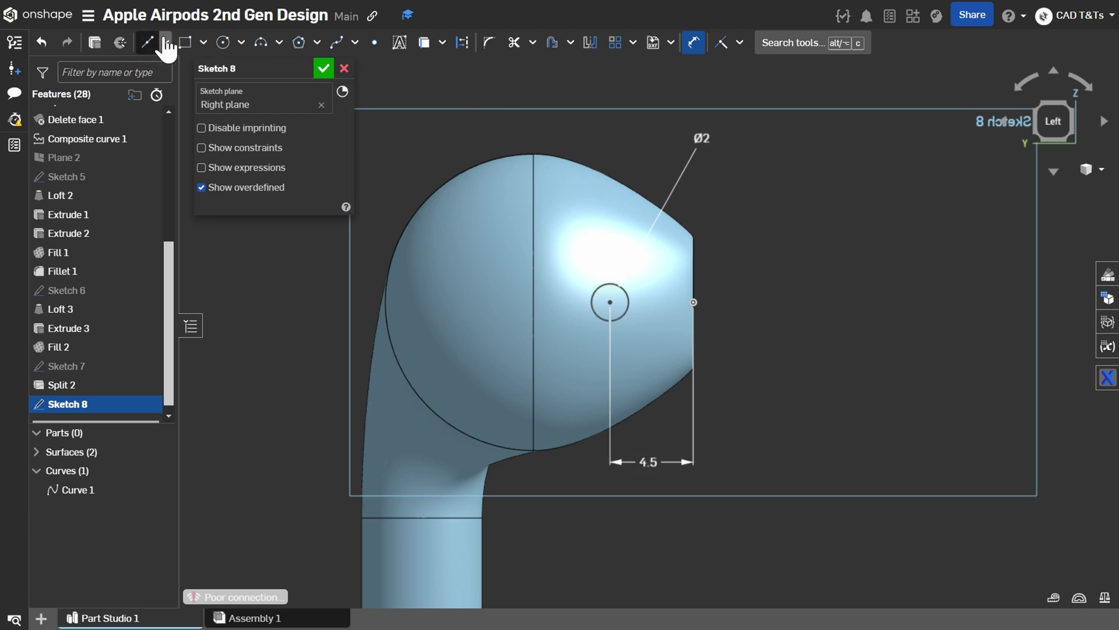
Draw a short horizontal construction line left of the Ø2 circle
left_click(166, 43)
left_click(199, 73)
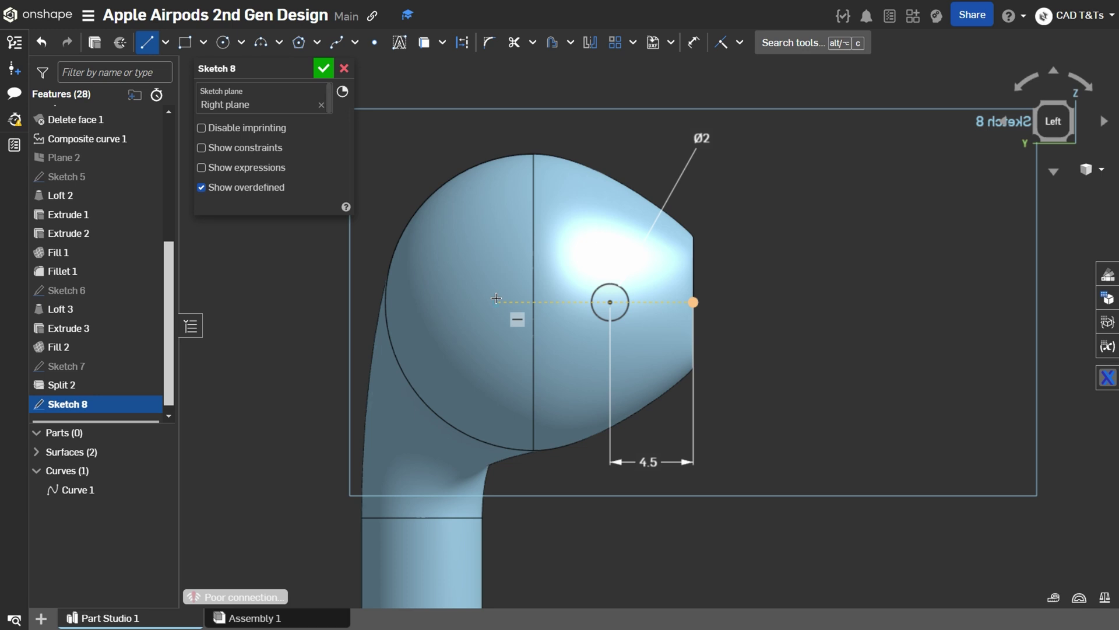
left_click(496, 301)
left_click(434, 302)
key("Escape")
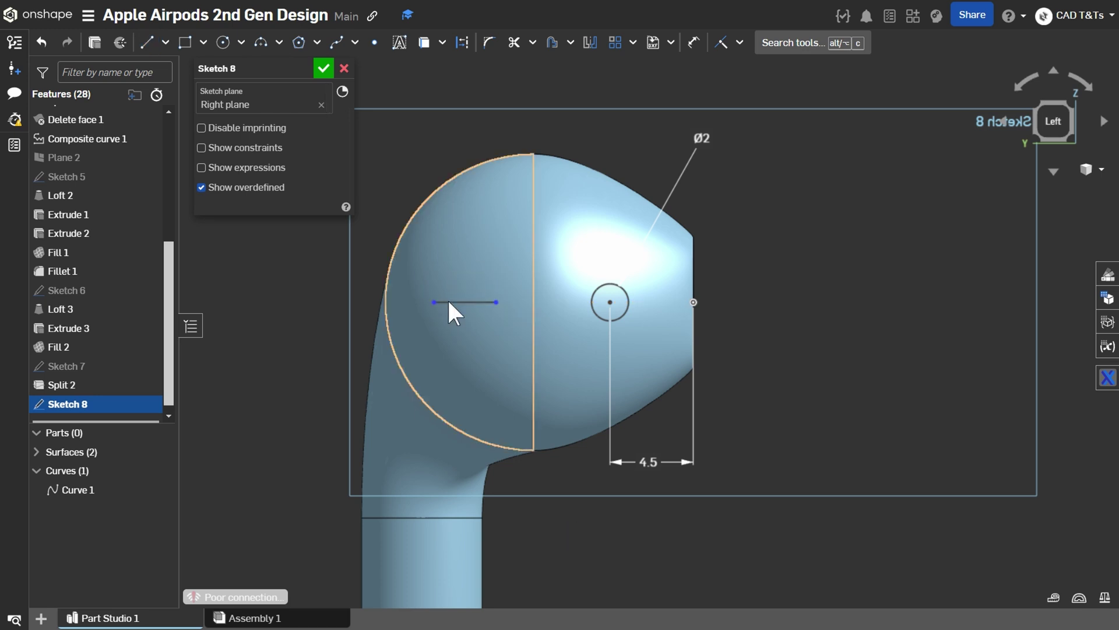
left_click(449, 301)
key("q")
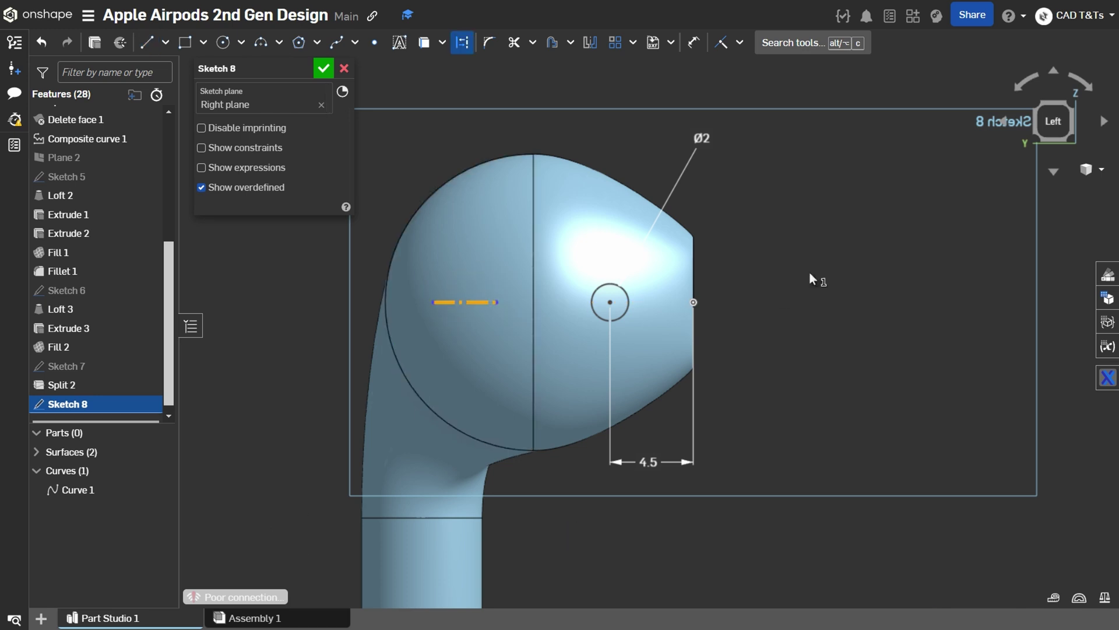
Dimension the line 6.25 mm from the circle centre and give it a 2.25 length
key("d")
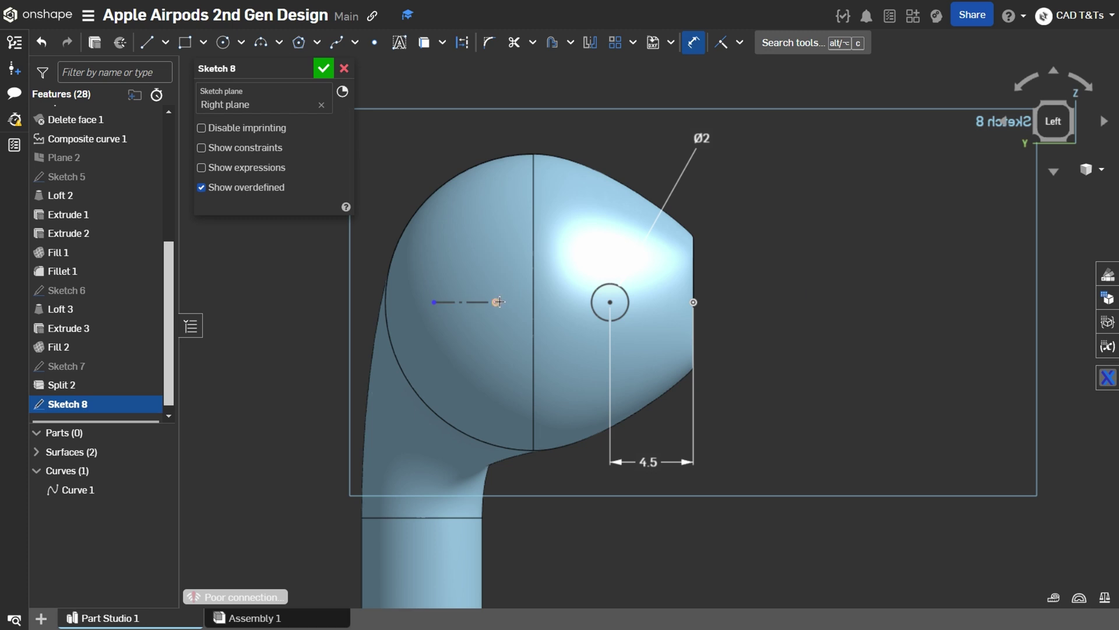
left_click(609, 299)
left_click(550, 251)
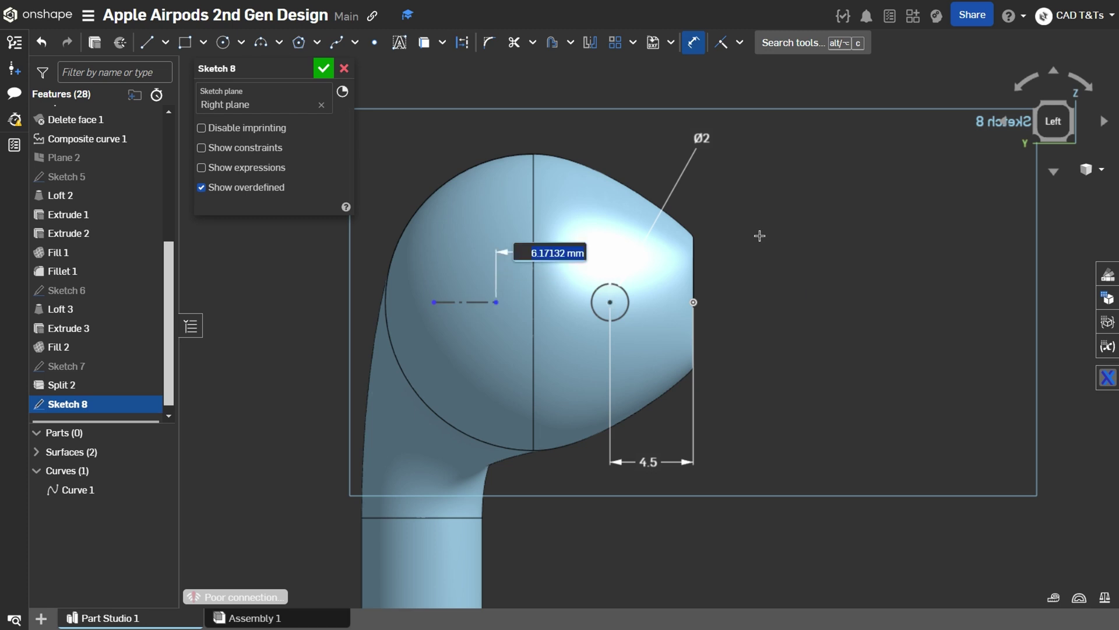
type("6.25")
key("Return")
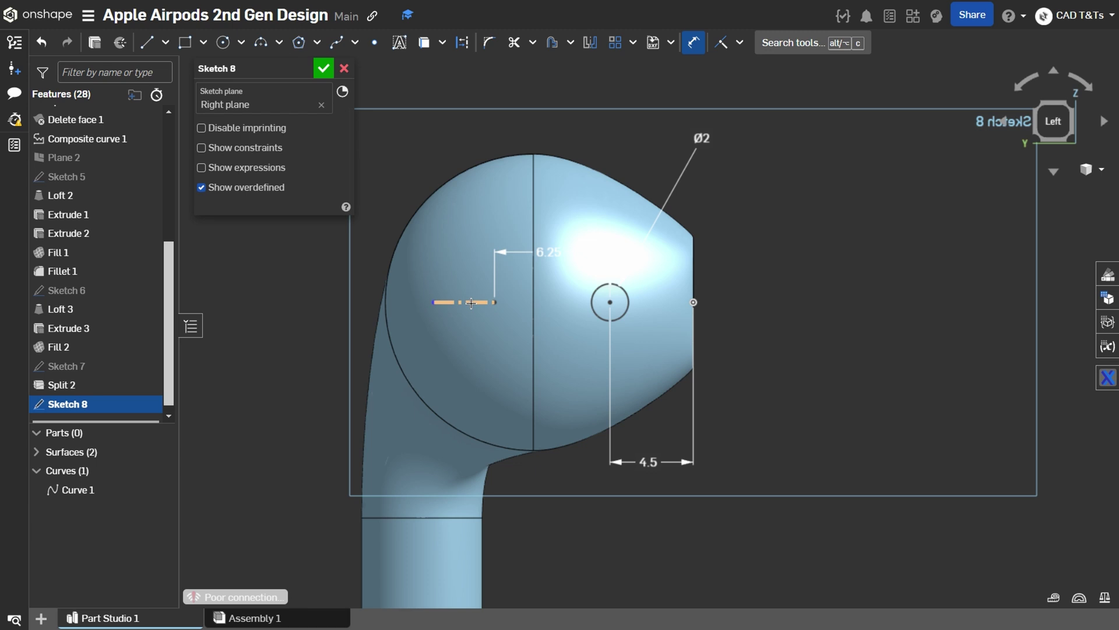
key("Escape")
key("d")
left_click(466, 302)
left_click(471, 344)
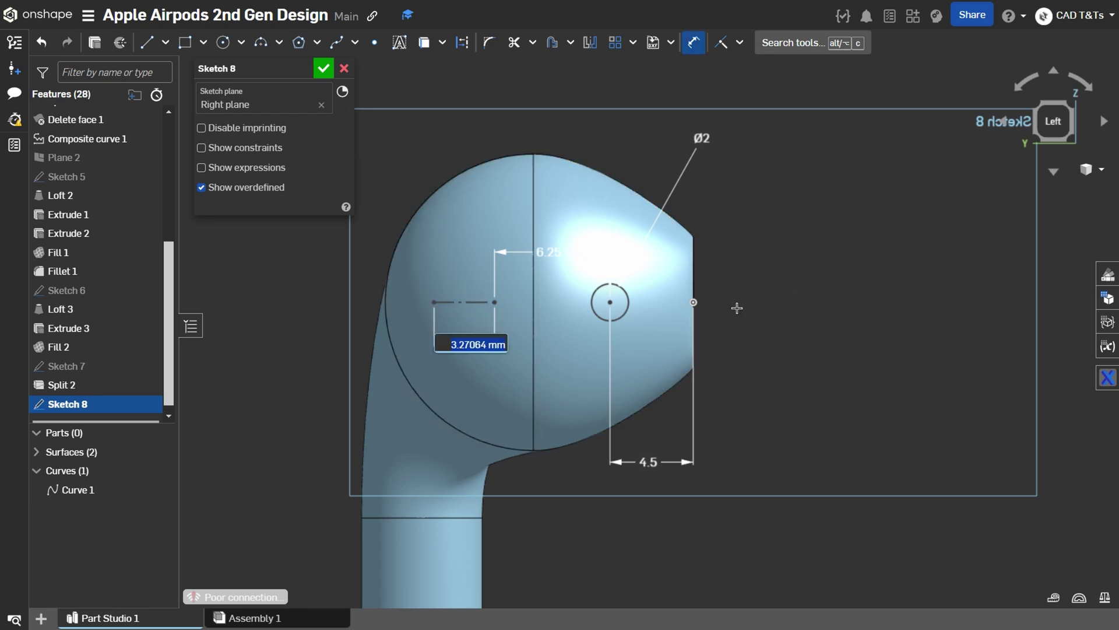
key("Return")
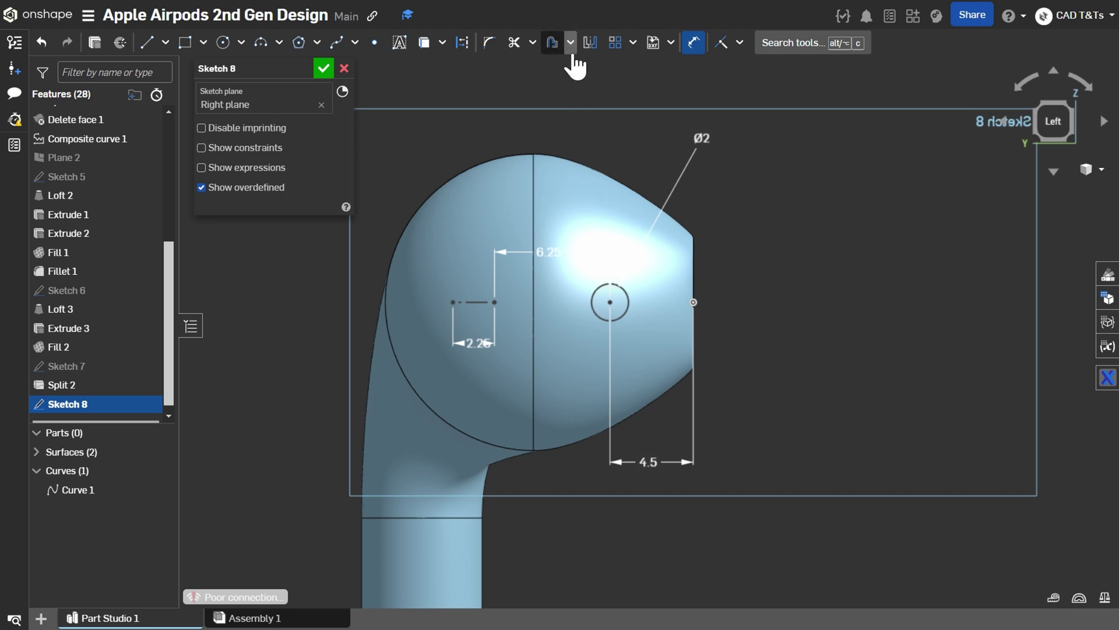
Draw a slot around the 2.25 construction line
left_click(574, 94)
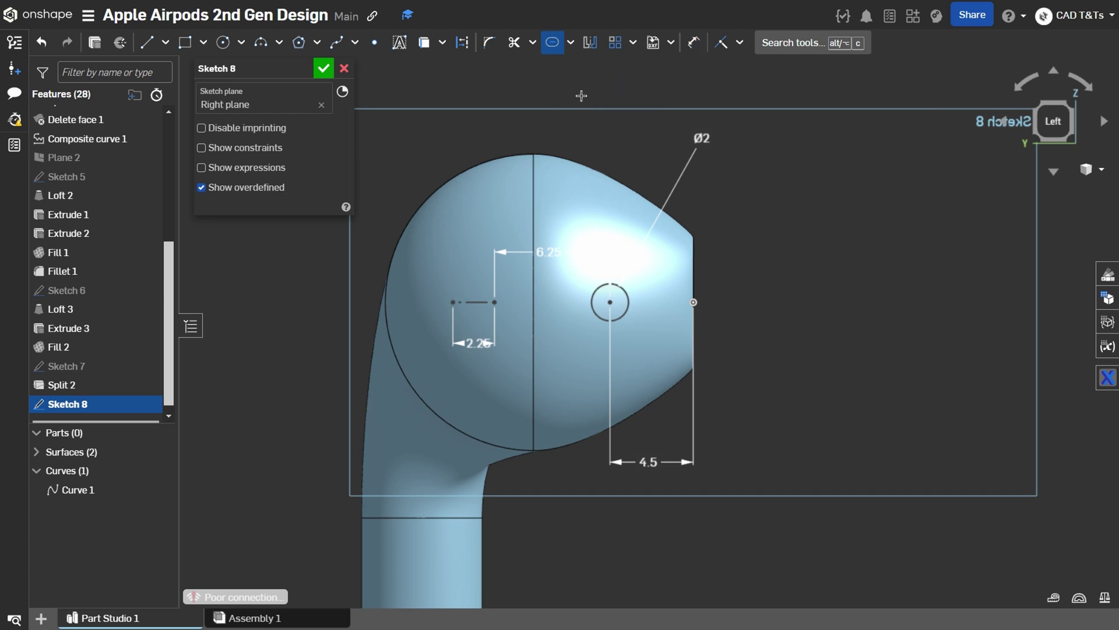
left_click(470, 302)
scroll(510, 244, "down", 10)
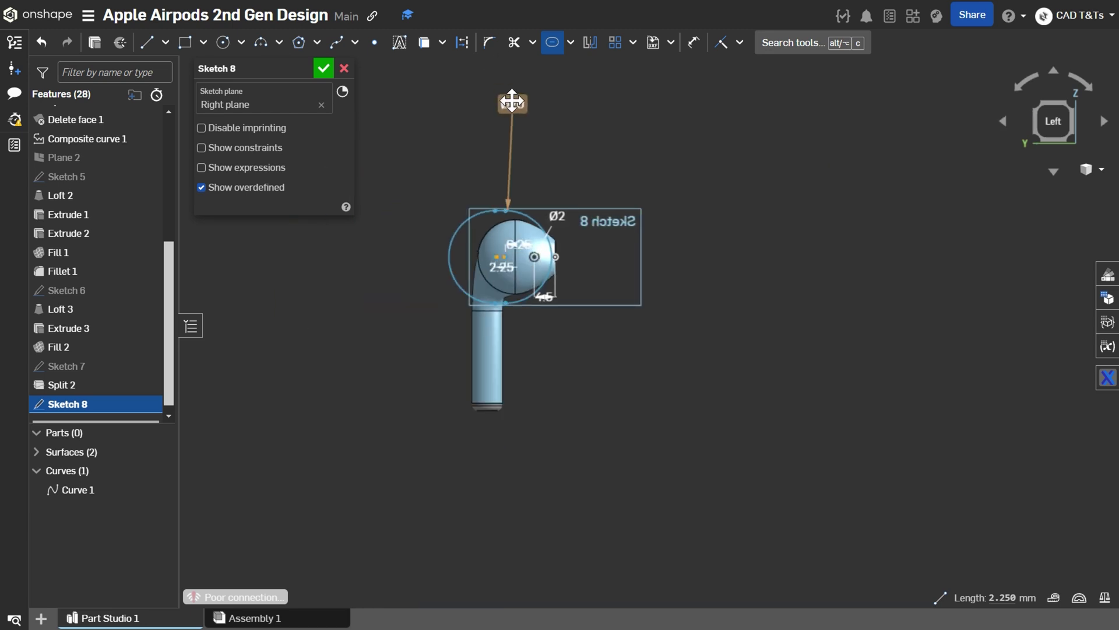
scroll(517, 122, "down", 1)
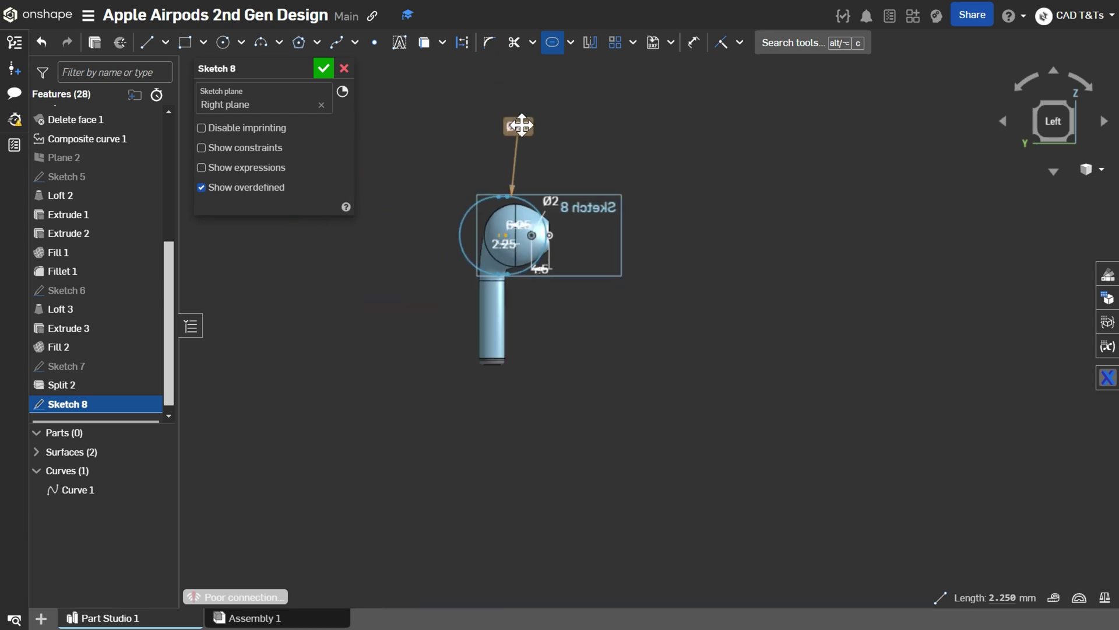
left_click(619, 124)
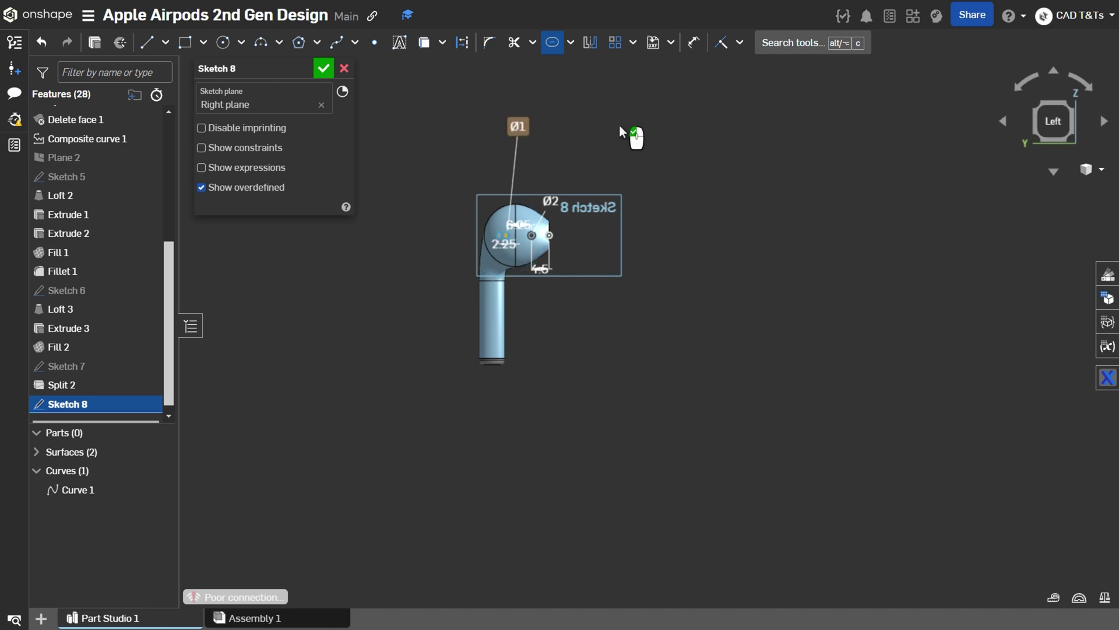
scroll(516, 243, "up", 6)
scroll(512, 259, "up", 5)
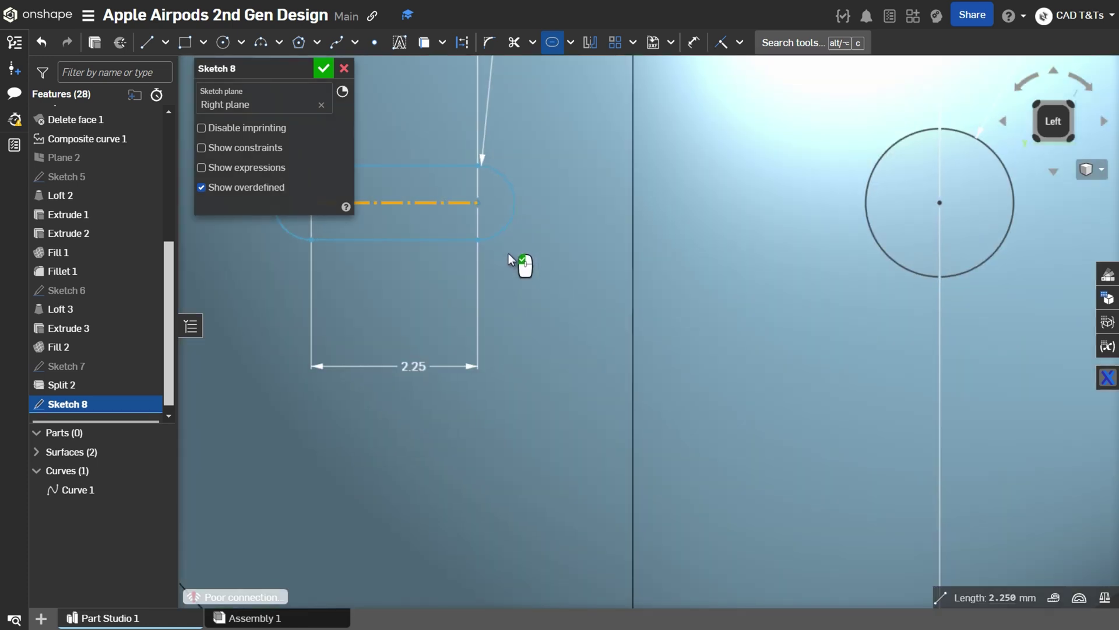
scroll(509, 254, "down", 8)
scroll(518, 169, "down", 4)
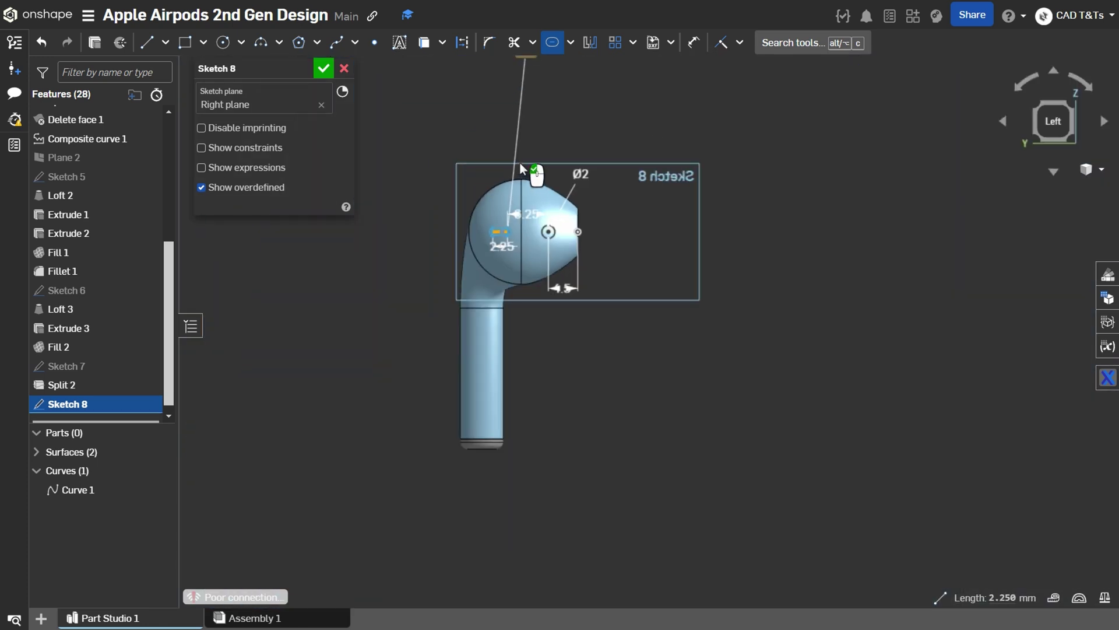
scroll(529, 168, "up", 3)
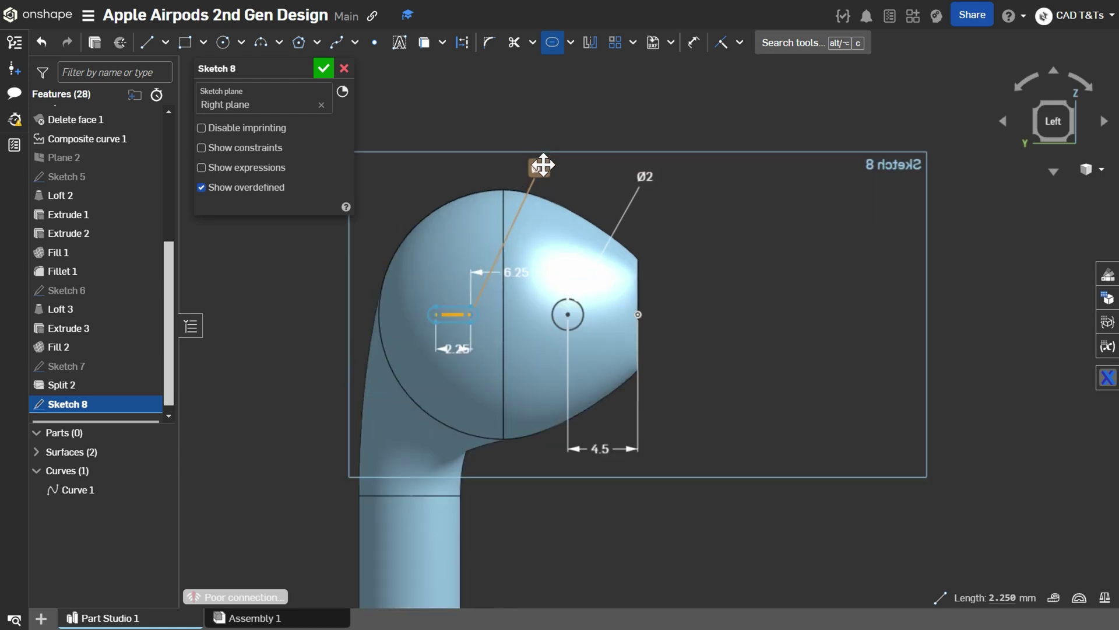
Set the slot width to 2 mm and finish Sketch 8
double_click(538, 169)
type("2")
key("Return")
left_click(805, 270)
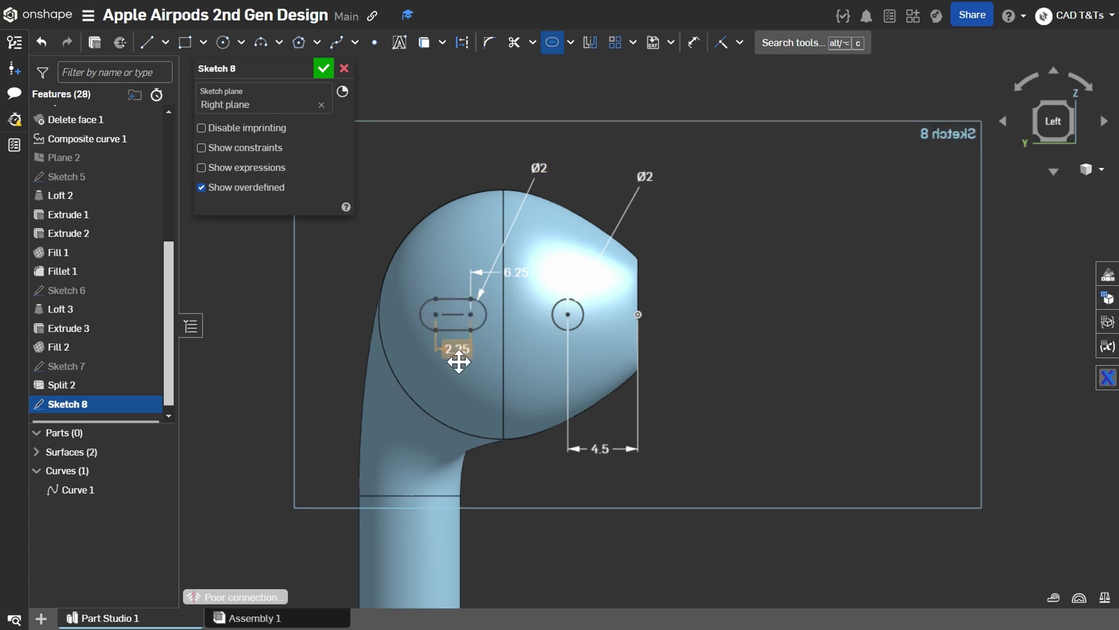
left_click(321, 68)
Start a Face split and select the Revolve 1 and Loft 1 faces on the earbud head
scroll(357, 269, "down", 1)
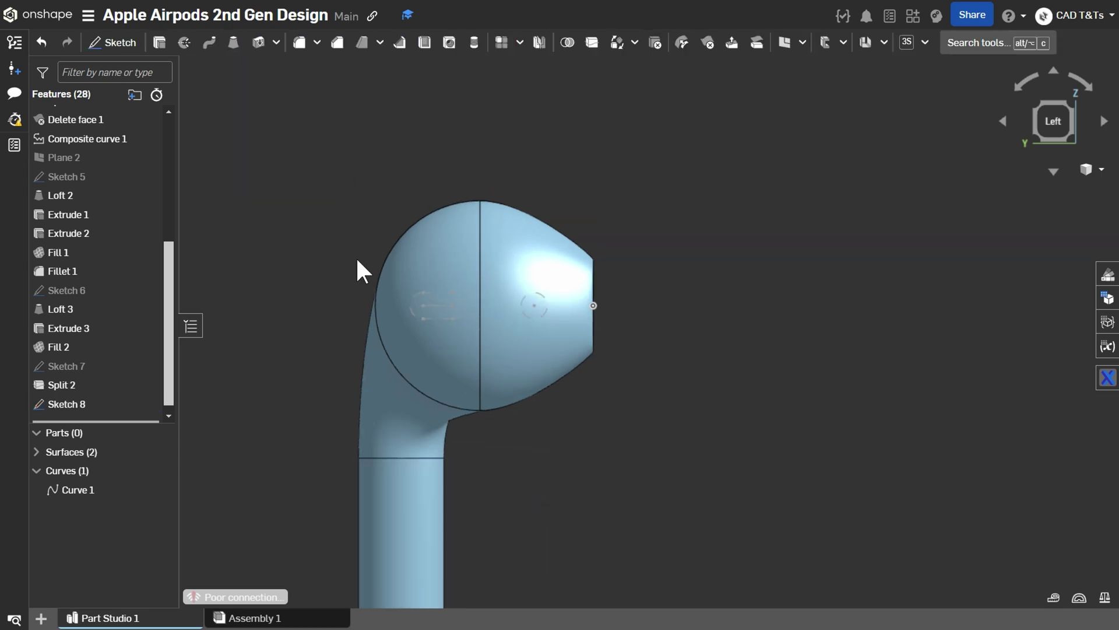
right_click_drag(357, 270, 617, 153)
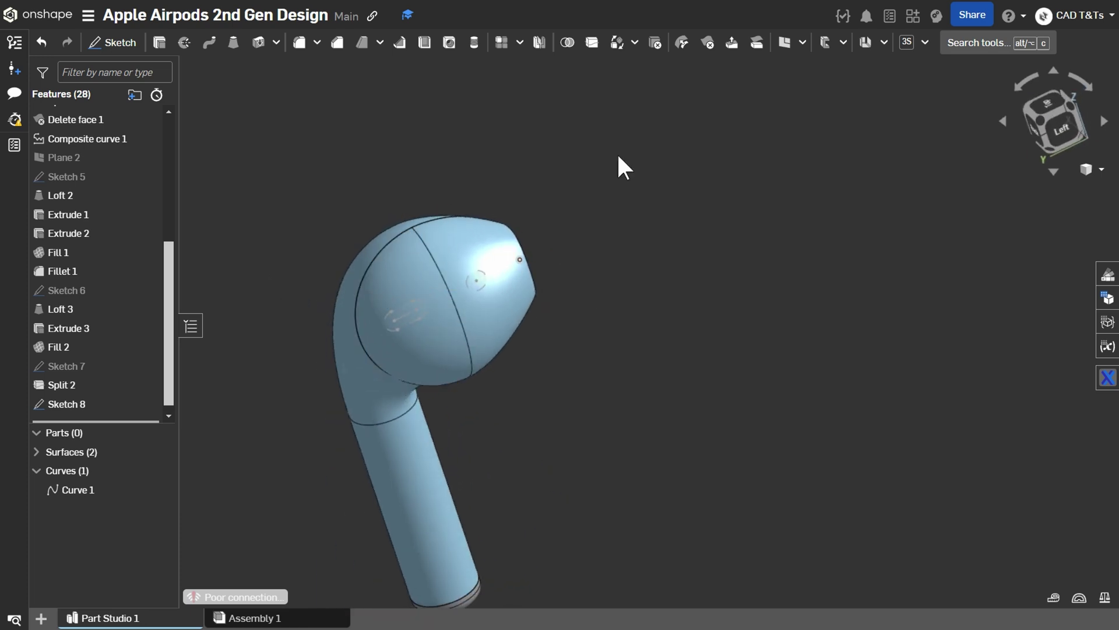
left_click(591, 42)
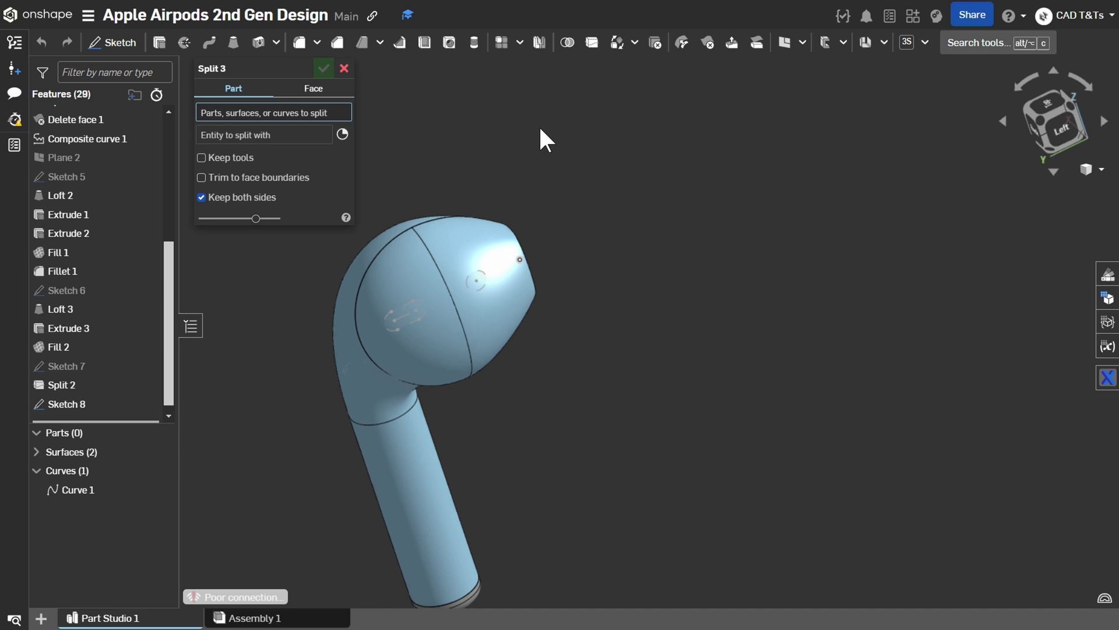
right_click_drag(482, 282, 453, 384)
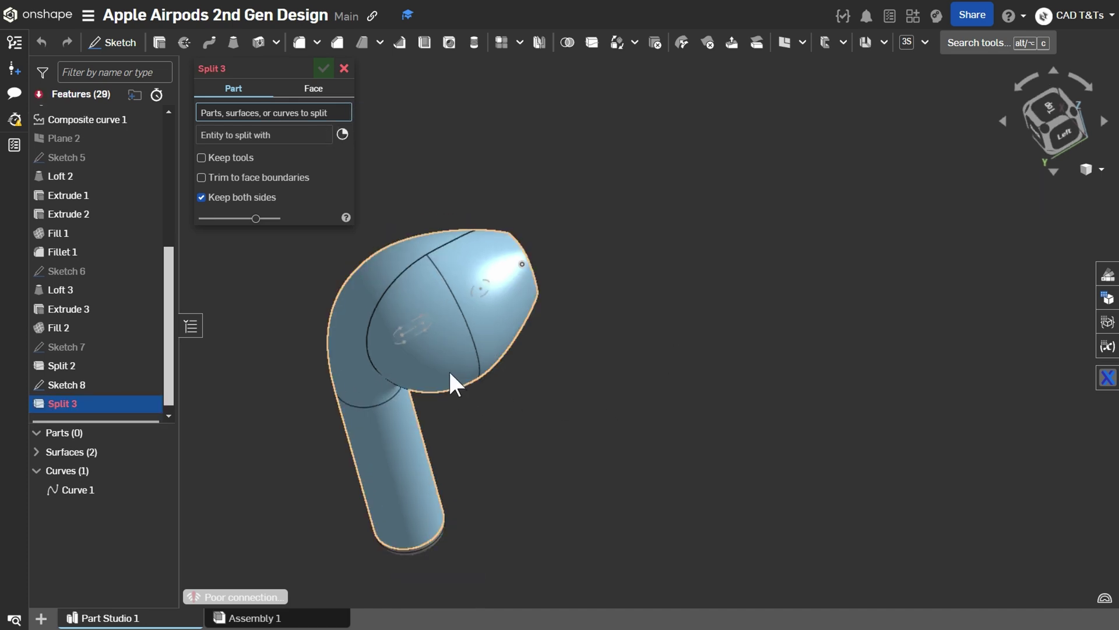
left_click(313, 89)
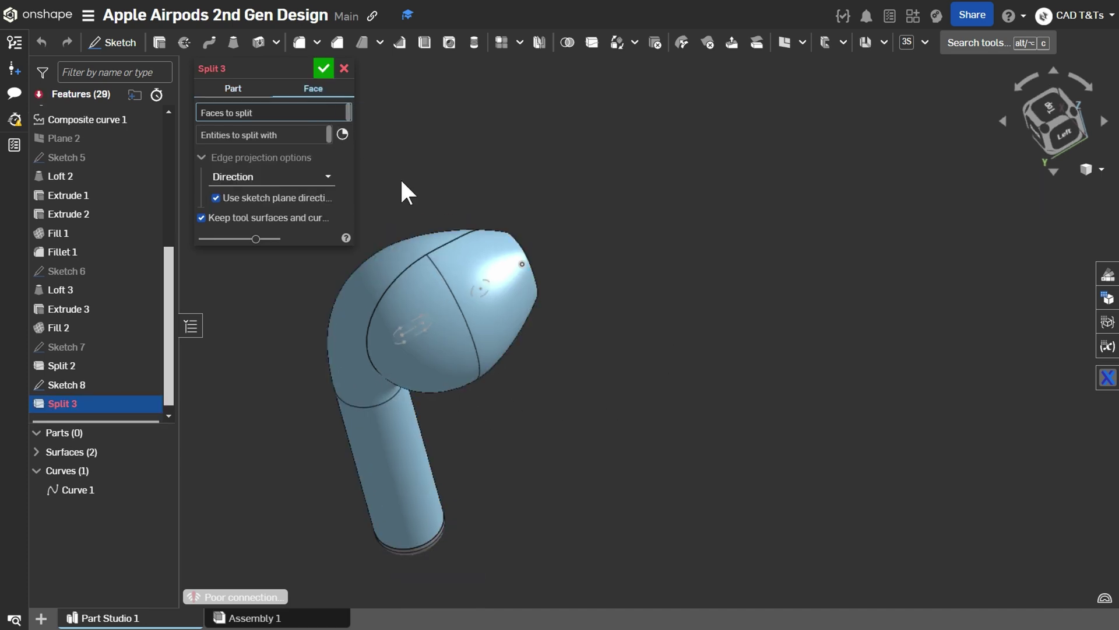
left_click(429, 295)
left_click(469, 264)
Use Sketch 8 instead of Sketch 7 as the splitting tool and commit Split 3
left_click(268, 166)
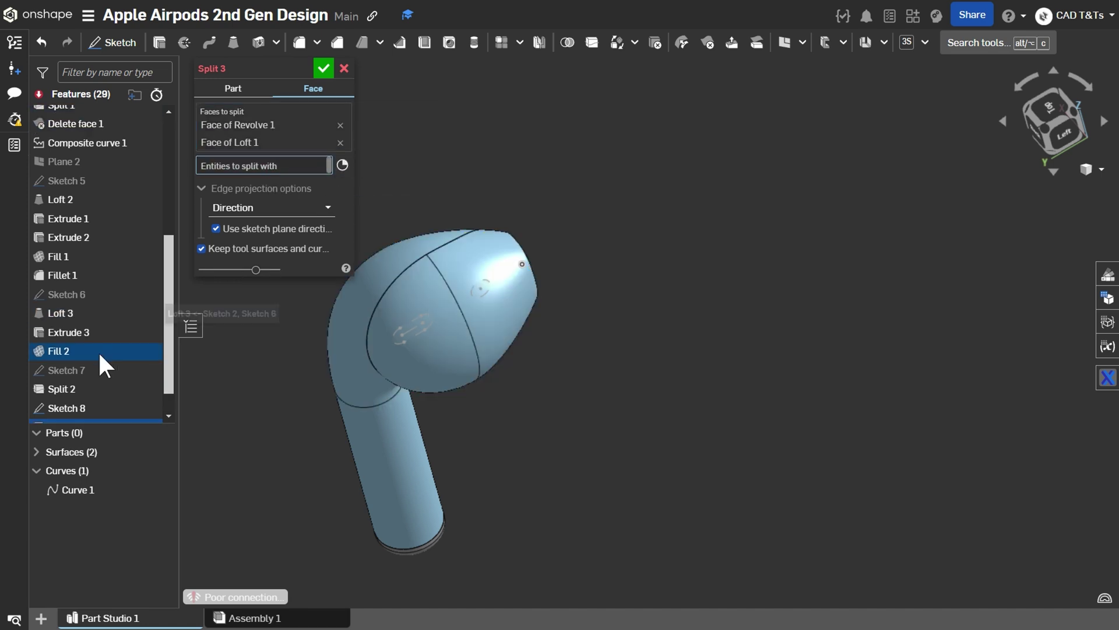
left_click(73, 368)
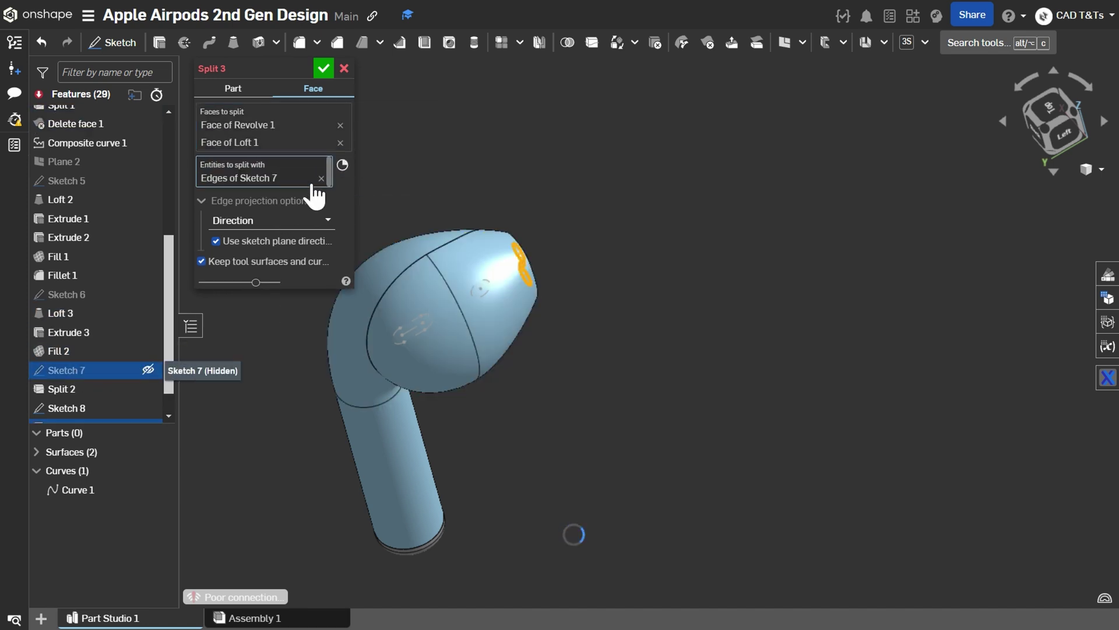
left_click(322, 178)
left_click(145, 369)
left_click(100, 370)
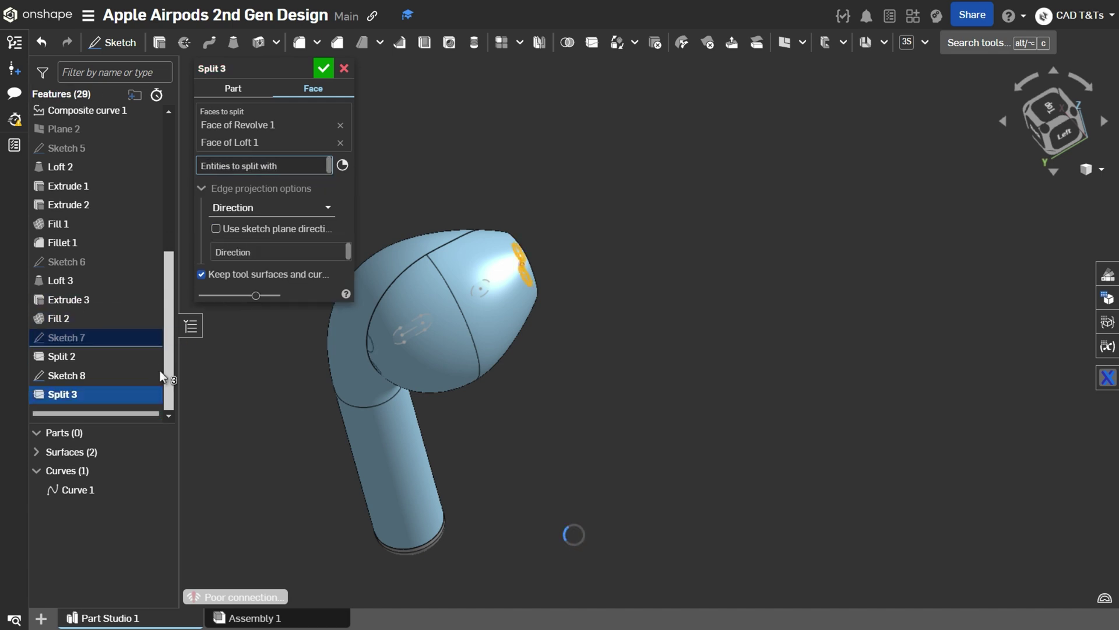
left_click(86, 373)
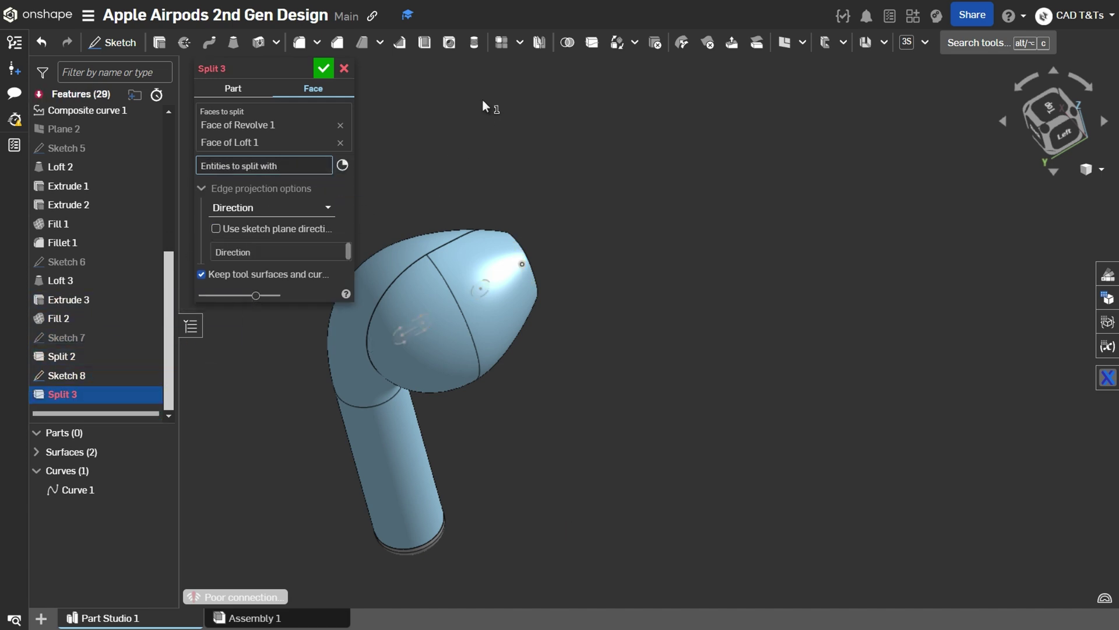
left_click(323, 69)
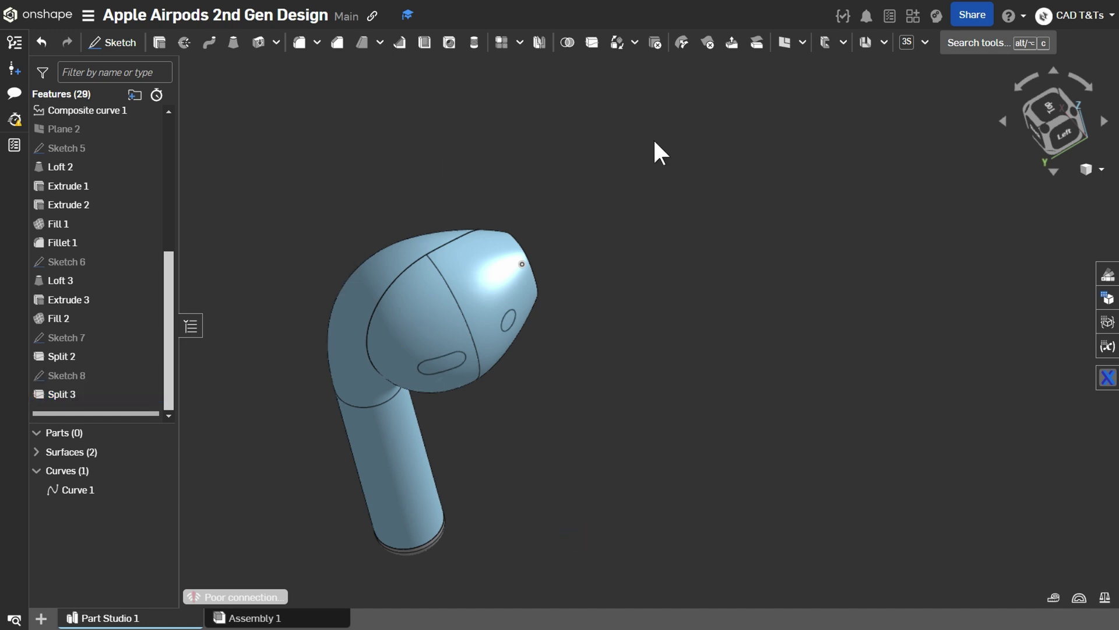
Split the Loft 2 face with Sketch 8's small circle, then hide Sketch 8 again
left_click(591, 43)
left_click(334, 94)
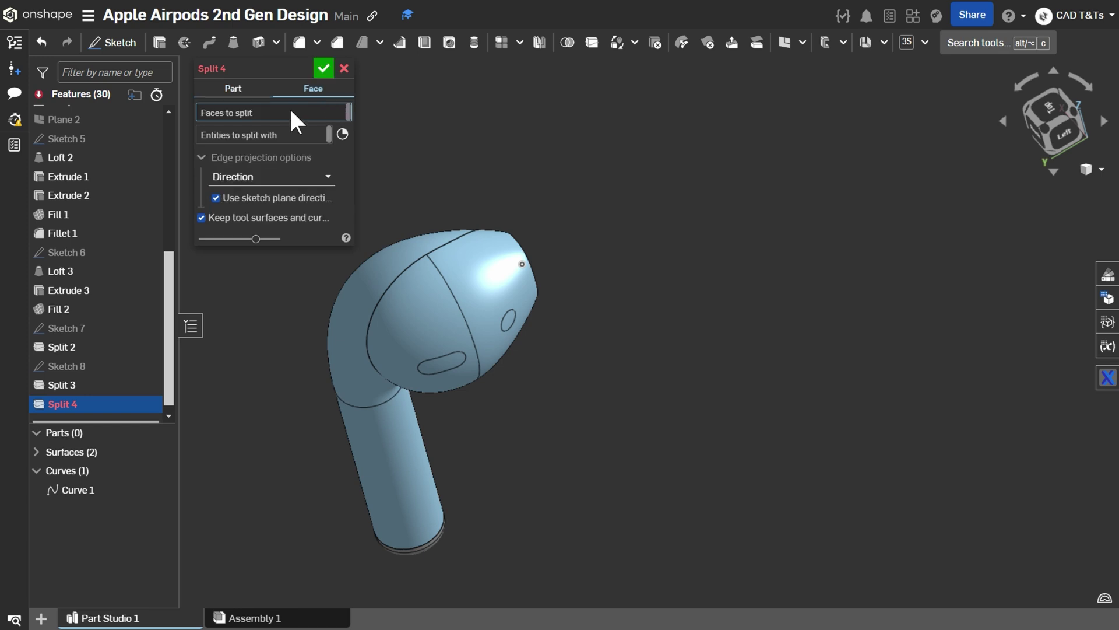
right_click_drag(675, 212, 789, 225)
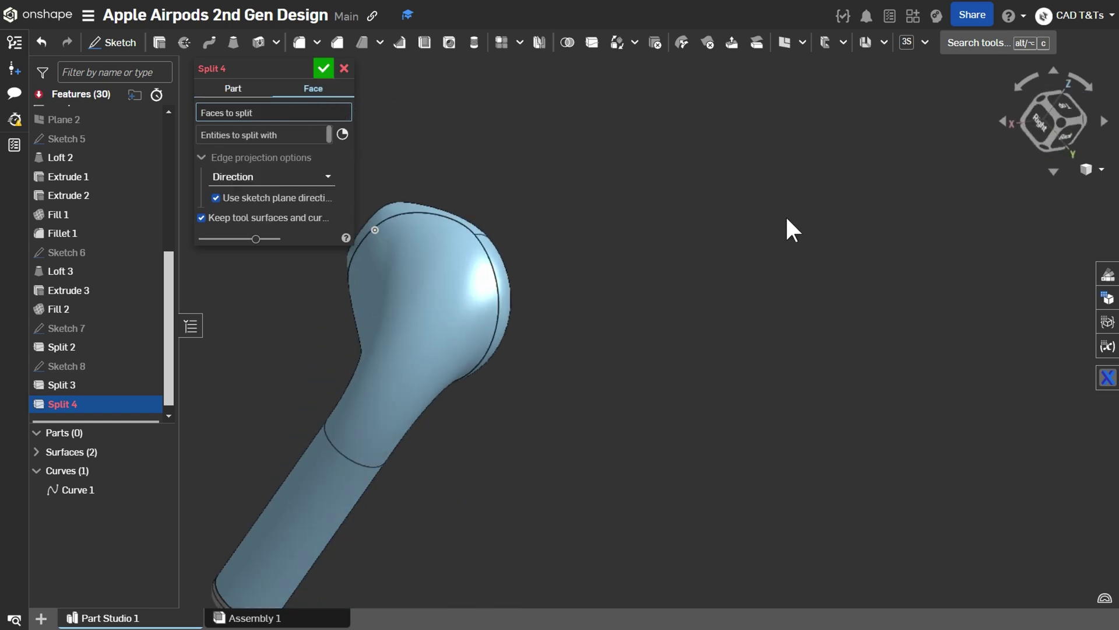
left_click(435, 288)
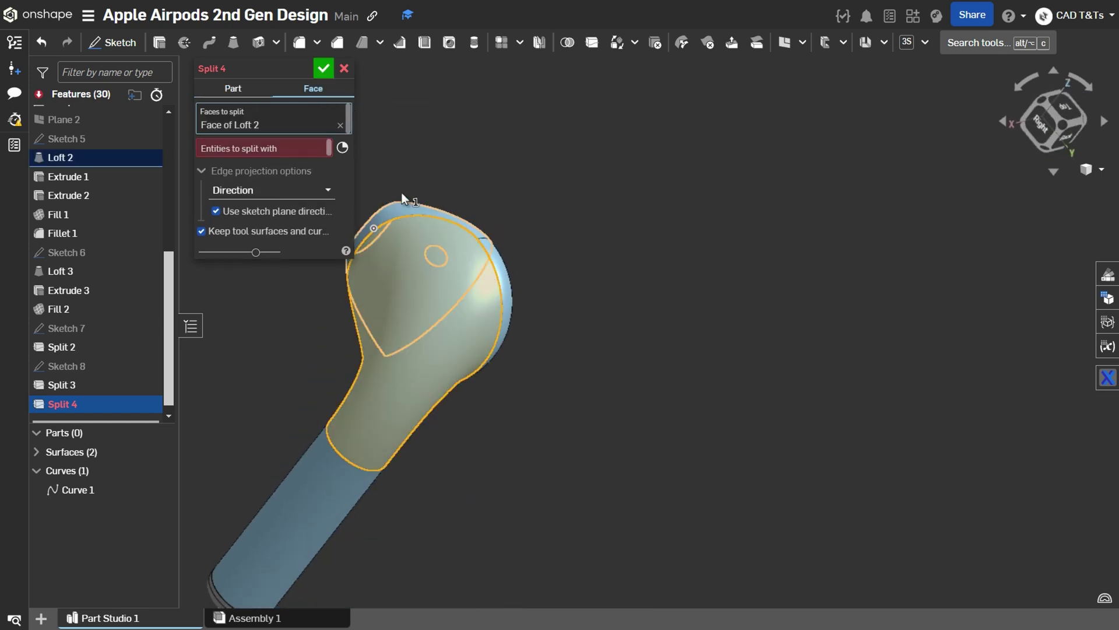
left_click(144, 364)
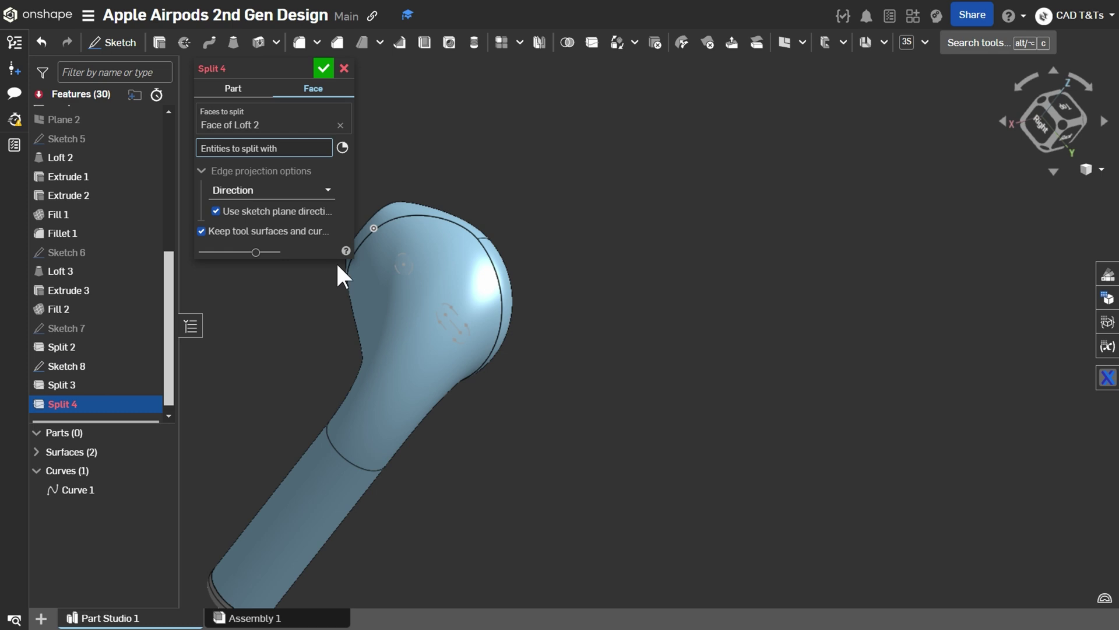
left_click(408, 255)
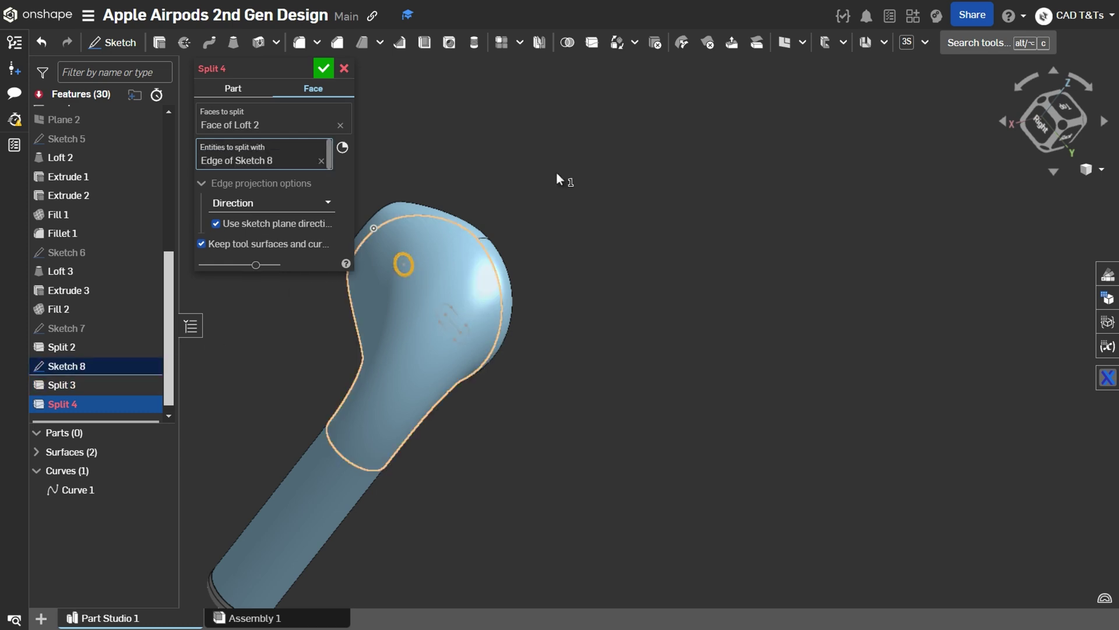
left_click(322, 68)
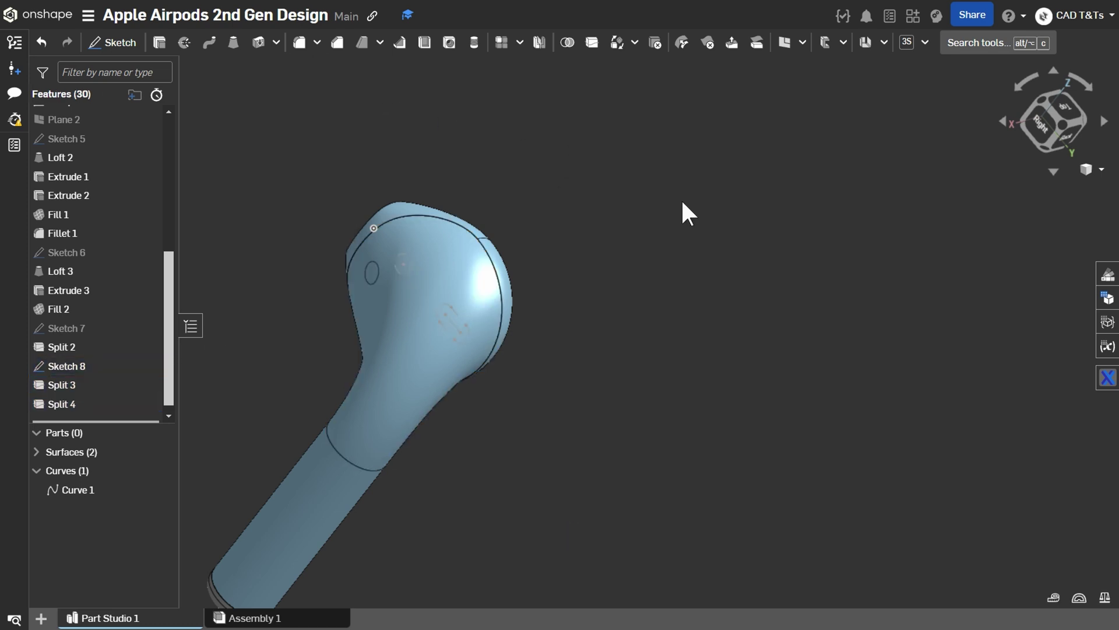
left_click(147, 363)
key("f")
right_click_drag(718, 239, 726, 268)
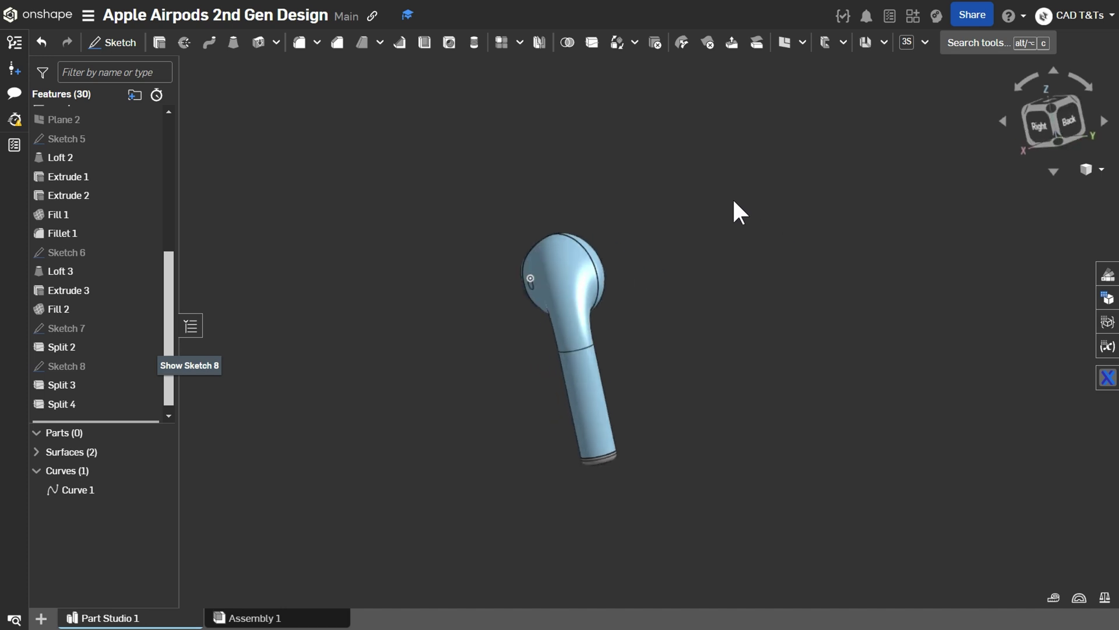
Start a sketch on the Front plane and draw a small circle on the earbud neck
scroll(170, 289, "up", 10)
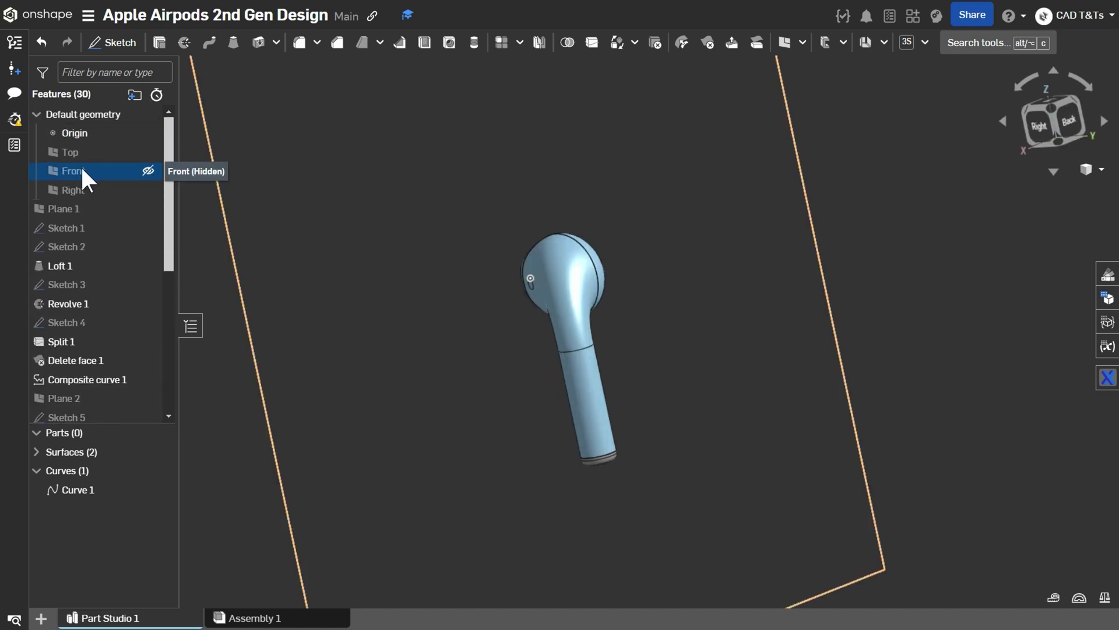
left_click(80, 169)
left_click(105, 43)
key("n")
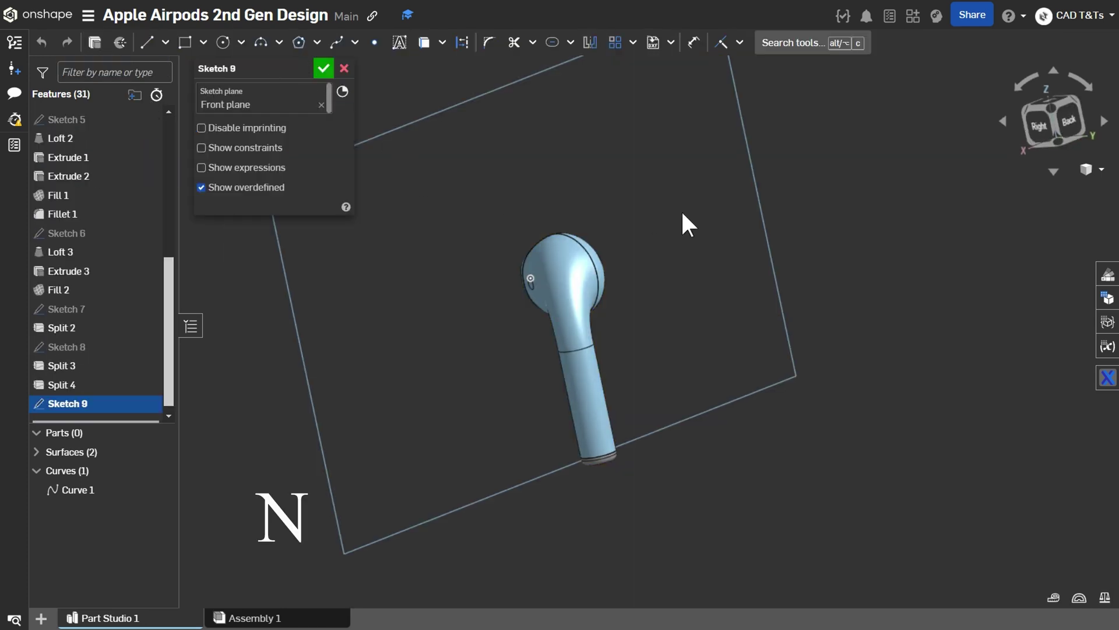
scroll(569, 344, "up", 5)
key("c")
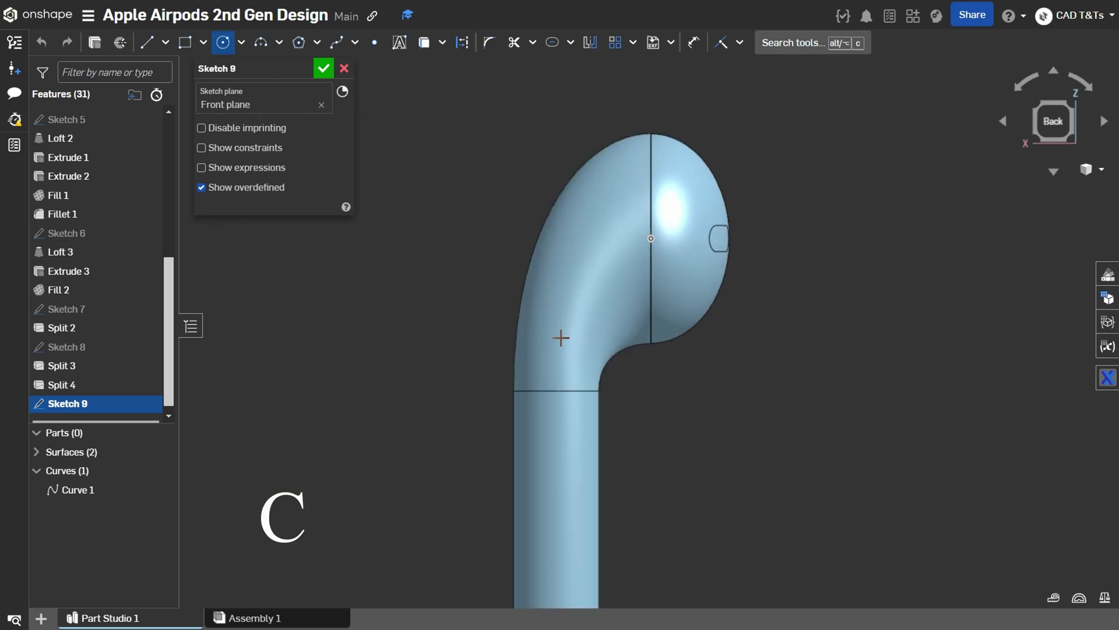
left_click(558, 332)
left_click(562, 336)
Dimension the circle's diameter to 1 mm
key("d")
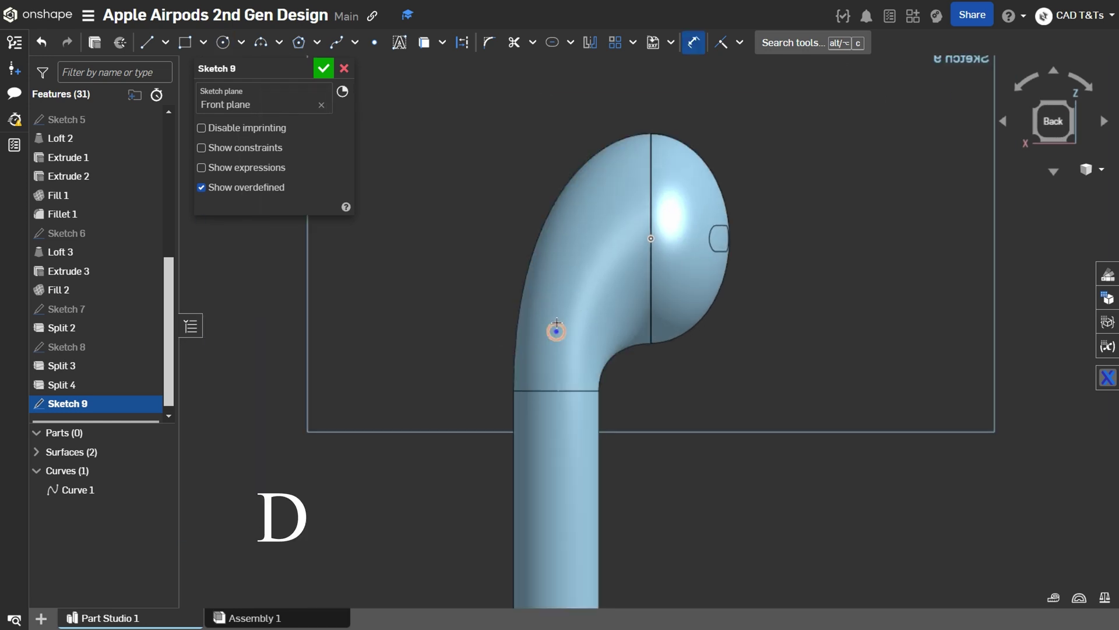
left_click(552, 328)
left_click(467, 257)
type("1")
key("Return")
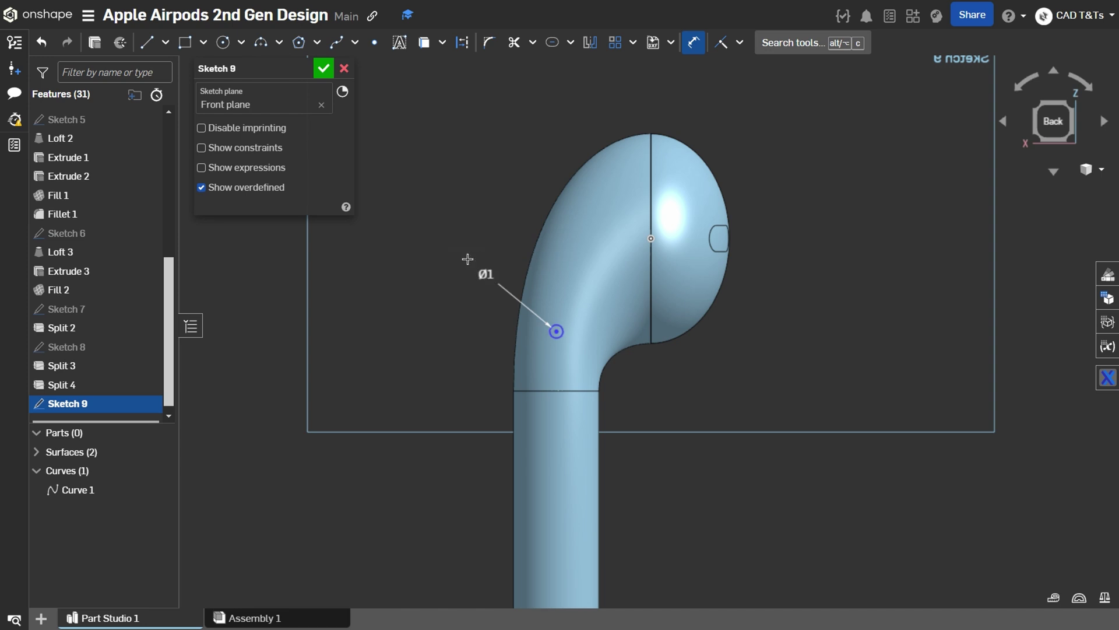
key("Escape")
Align the circle centre vertically with the stem line's midpoint
scroll(557, 373, "up", 2)
left_click(556, 390)
scroll(573, 412, "up", 2)
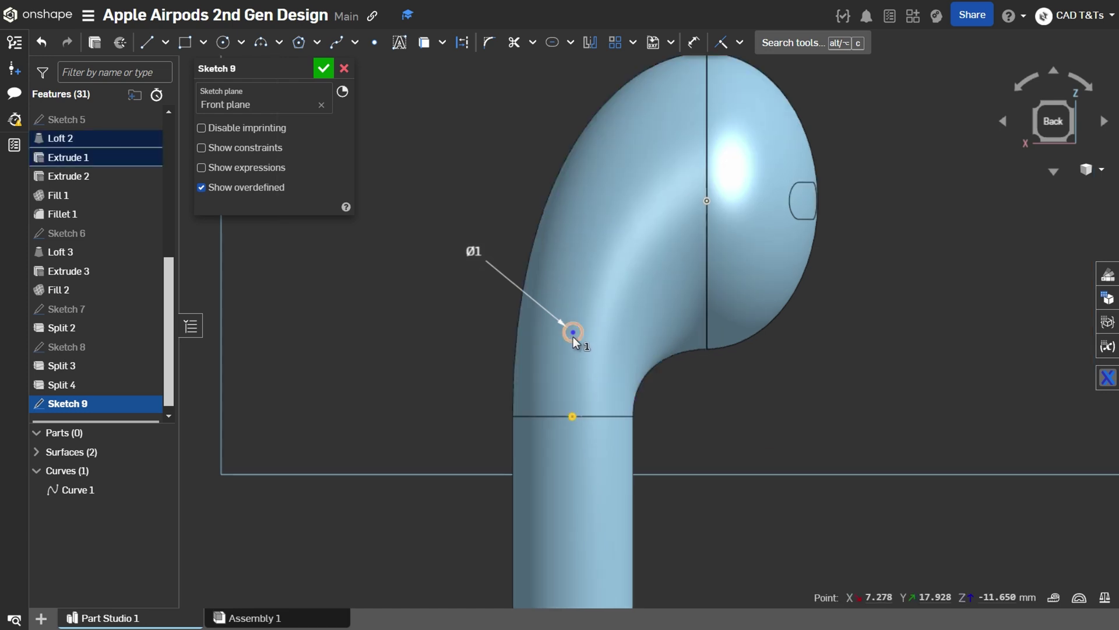
left_click(573, 333)
key("v")
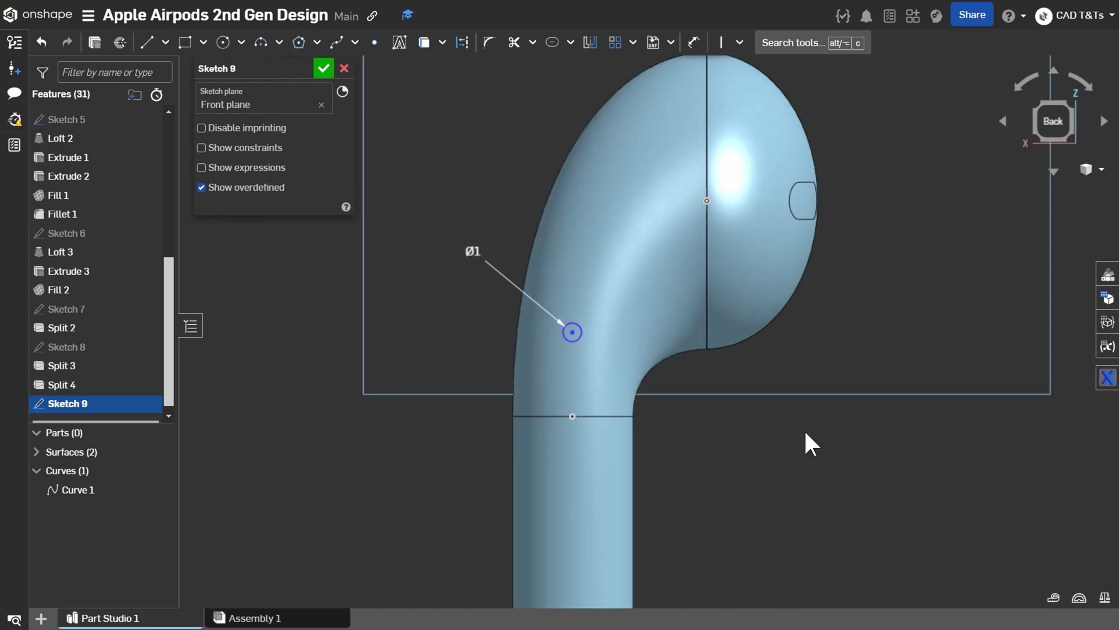
Place the circle 8 mm below the head's reference point and finish Sketch 9
key("d")
left_click(709, 202)
left_click(427, 257)
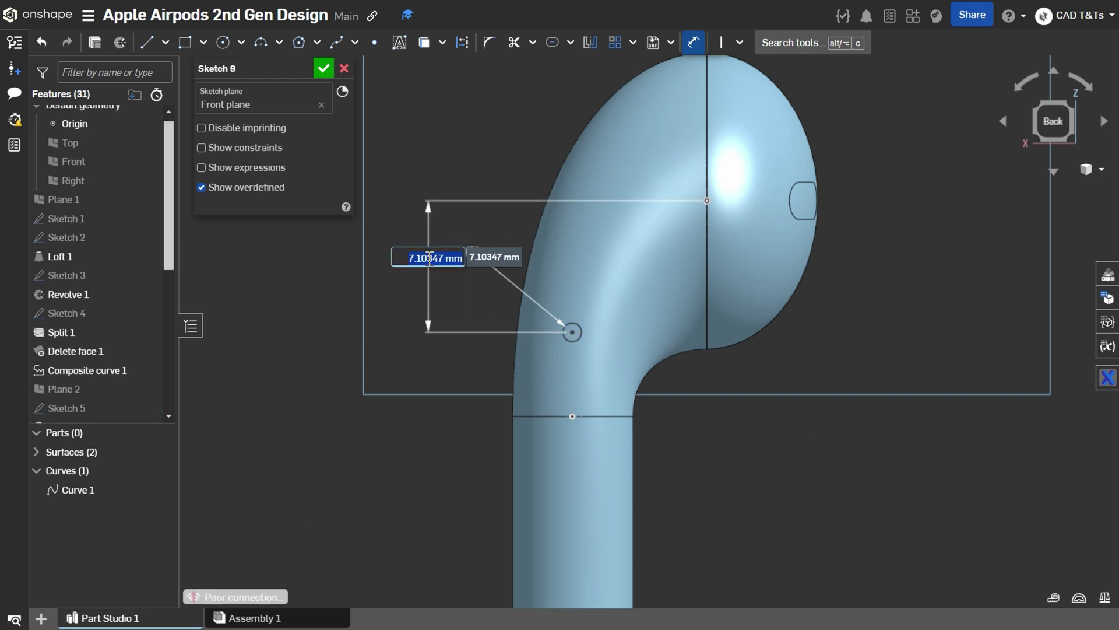
type("8")
key("Return")
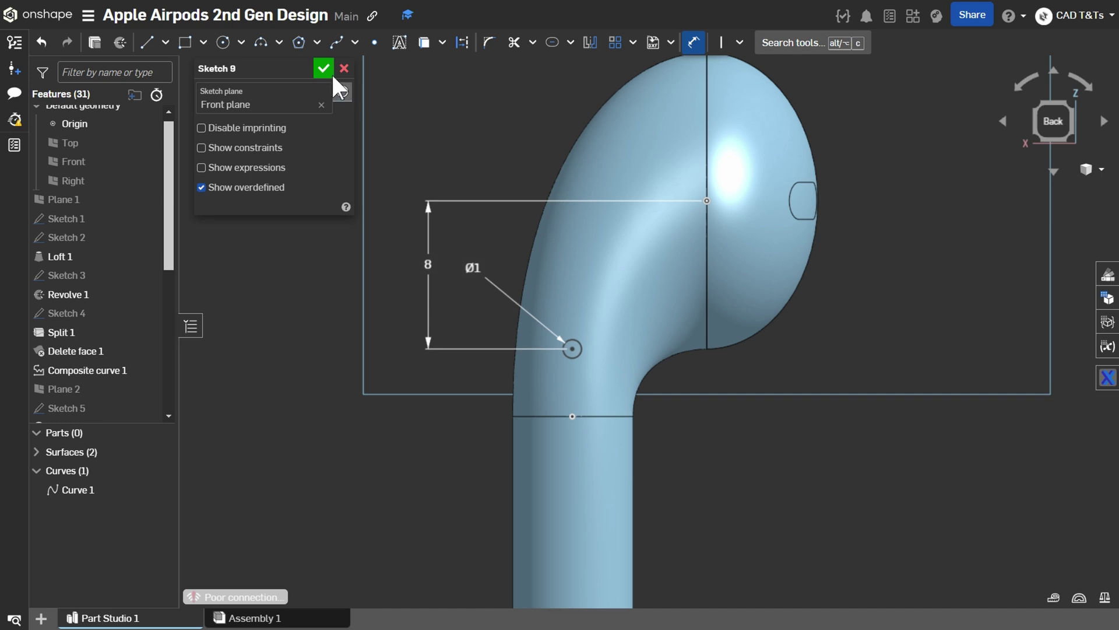
key("Return")
mouse_move(361, 314)
right_mouse_down()
mouse_move(367, 299)
mouse_move(421, 313)
right_mouse_up()
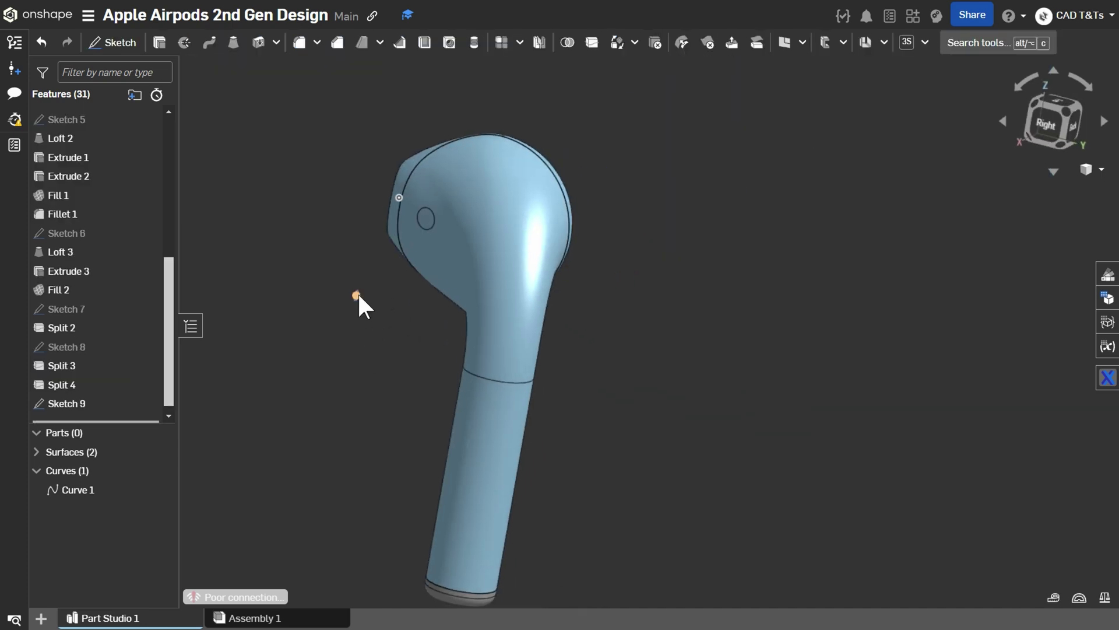
right_click_drag(614, 332, 558, 348)
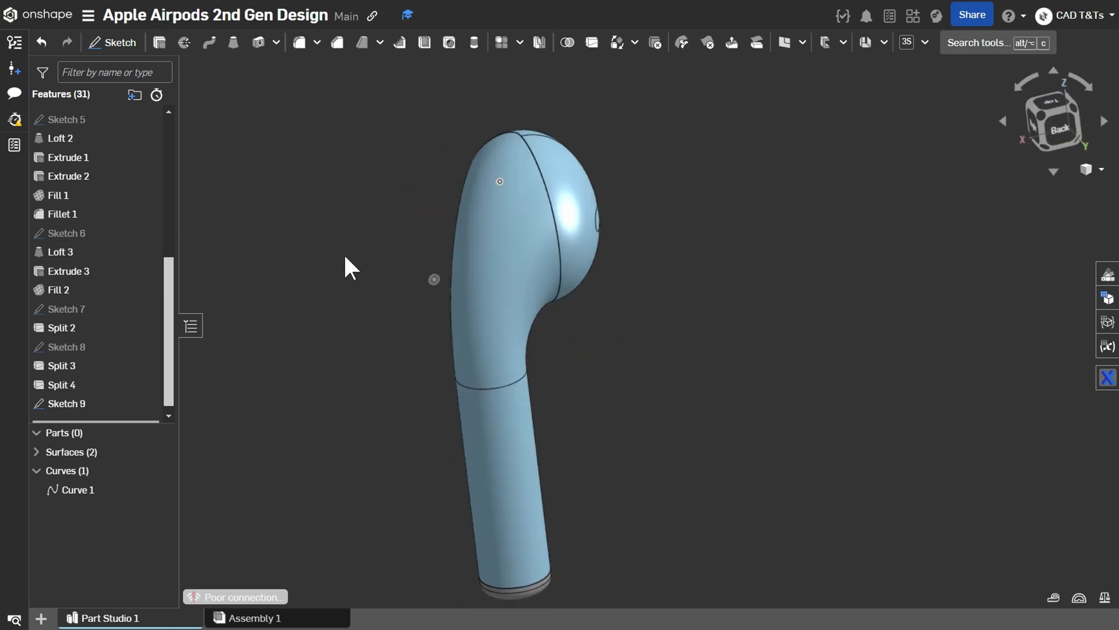
Surface-extrude the 1 mm circle with a 20 mm starting offset
key("shift+e")
left_click(432, 280)
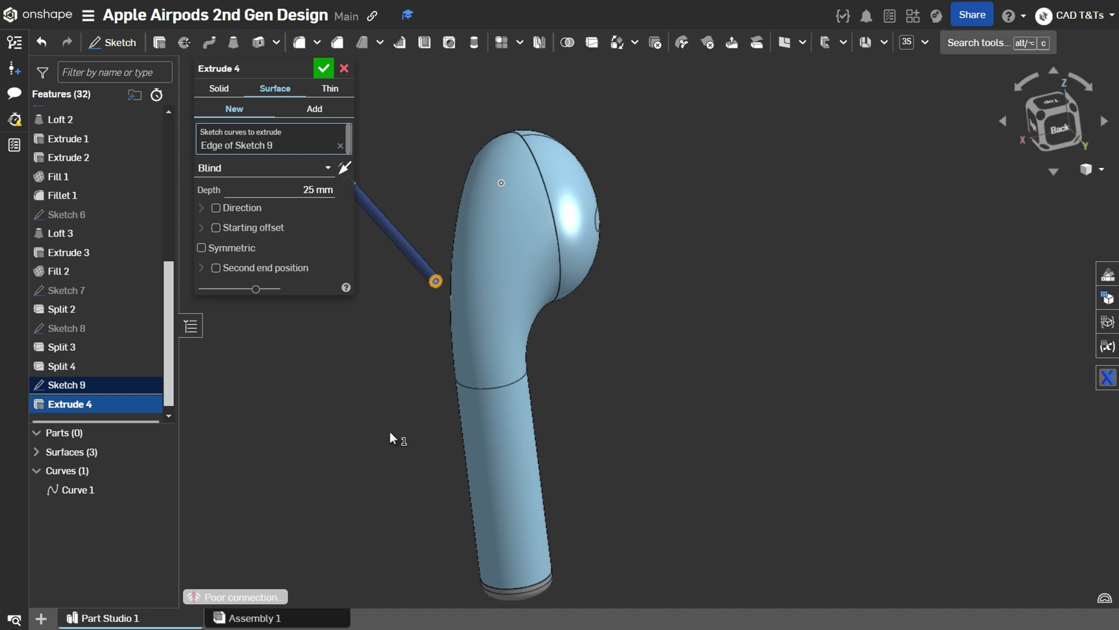
right_click_drag(389, 434, 382, 286)
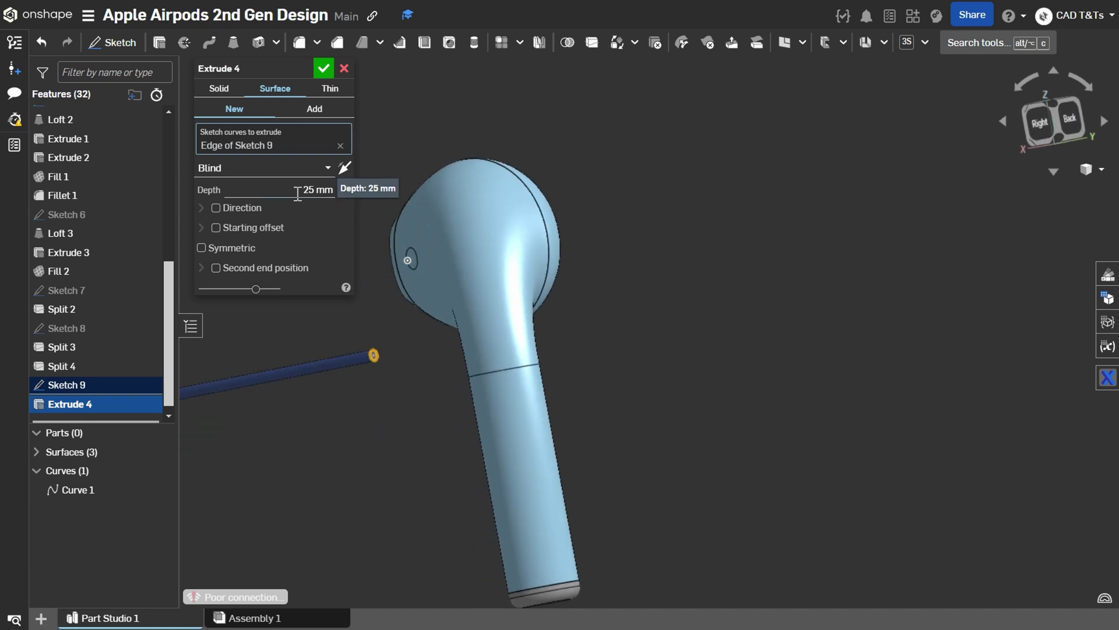
left_click(216, 227)
left_click(298, 265)
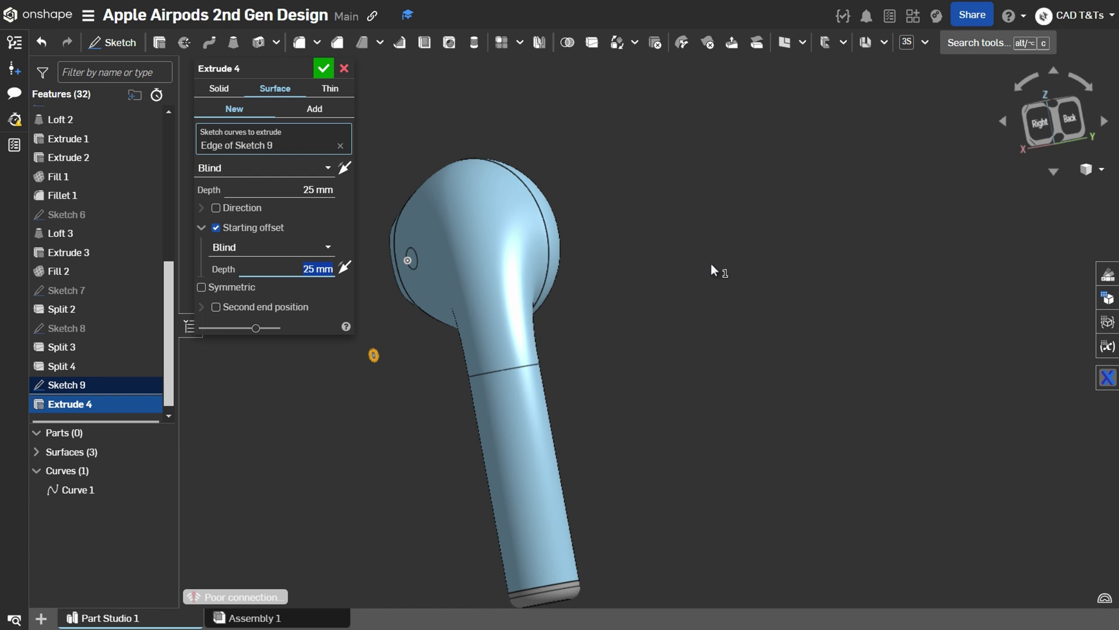
scroll(703, 312, "down", 3)
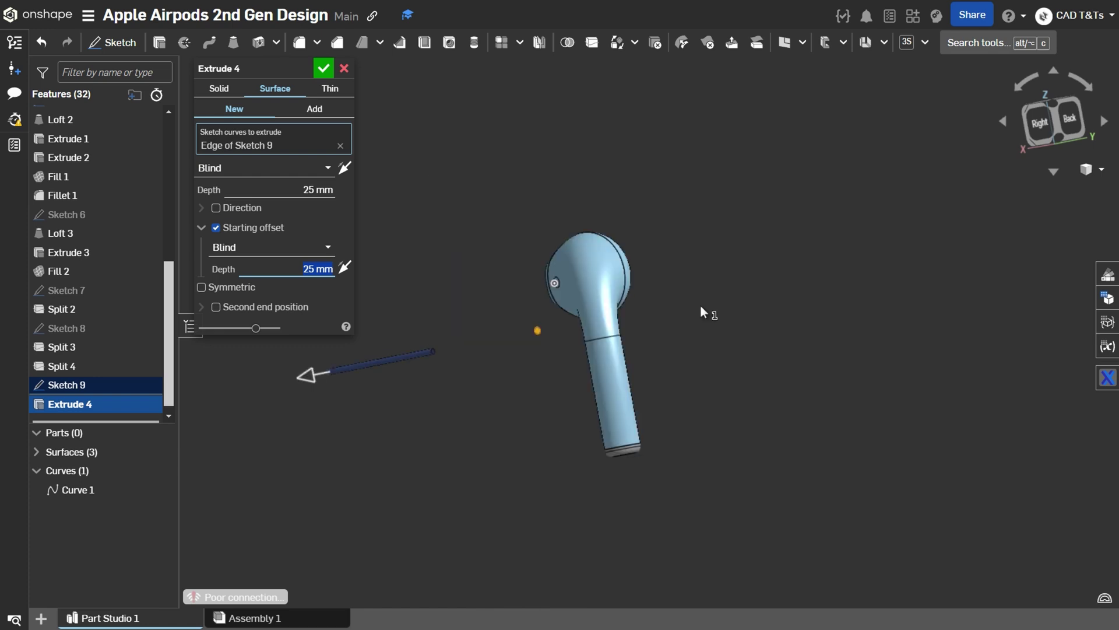
scroll(688, 335, "up", 3)
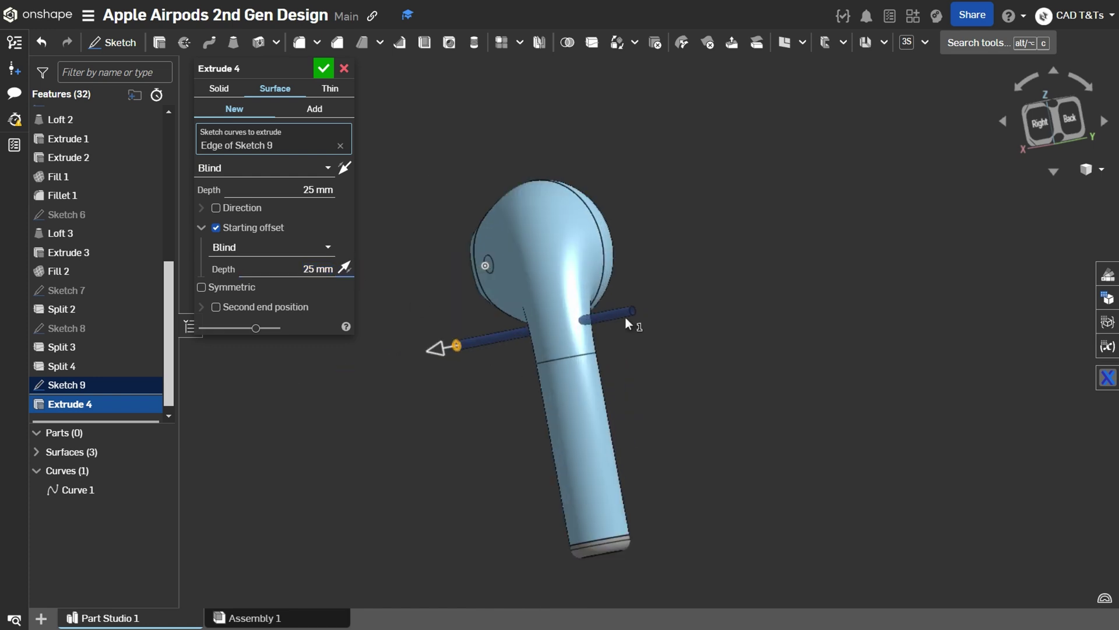
right_click_drag(625, 323, 641, 350)
left_click(310, 270)
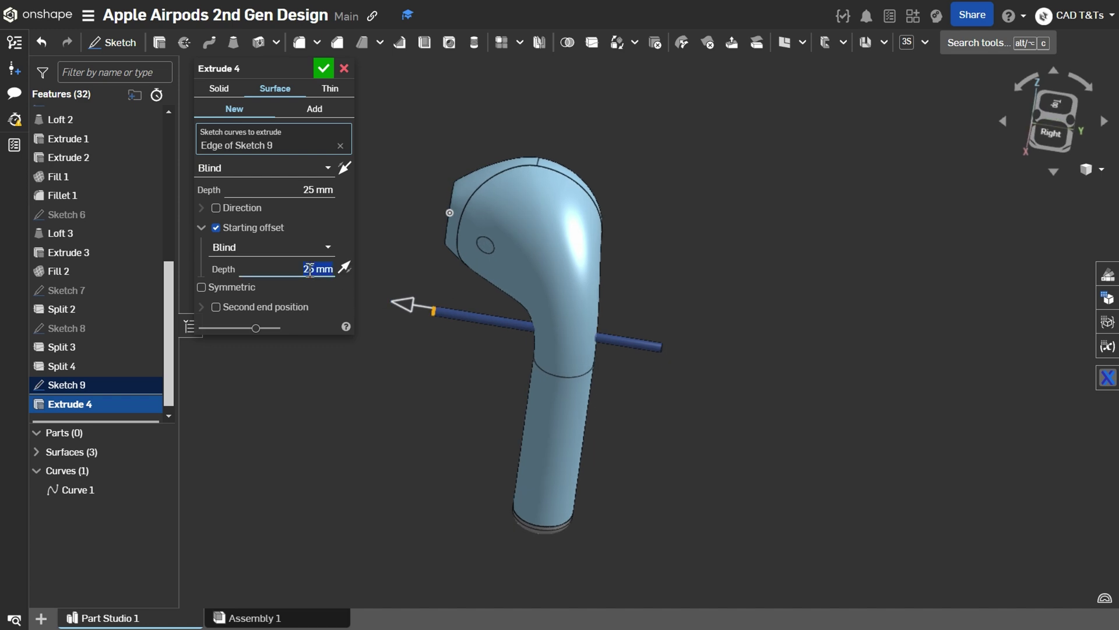
type("20")
key("Return")
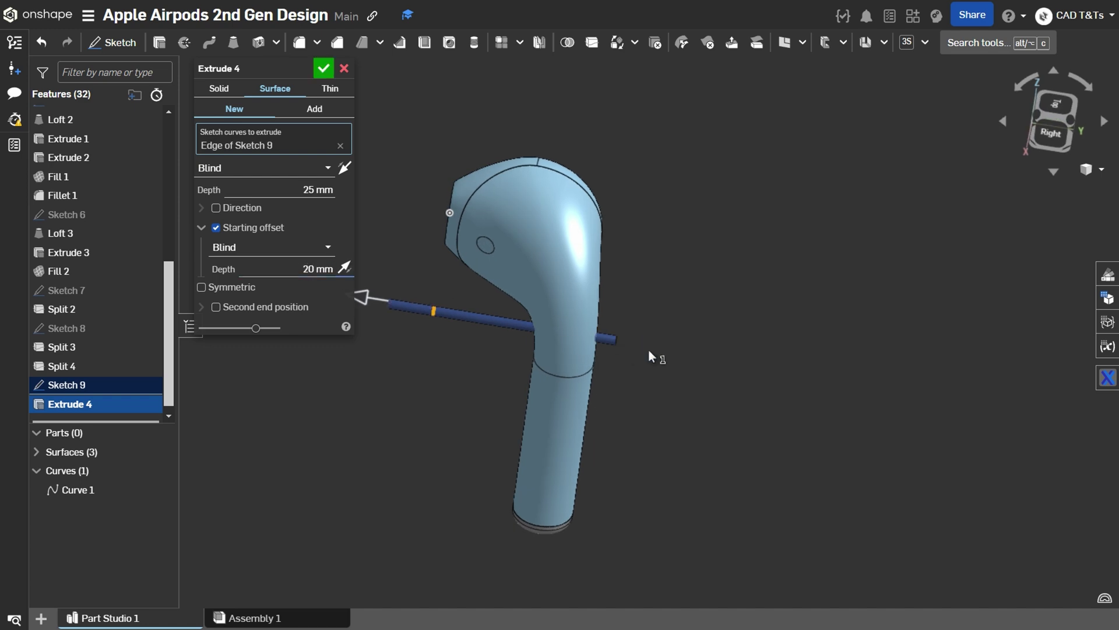
Set the extrude depth to 5 mm and confirm Extrude 4
left_click(300, 191)
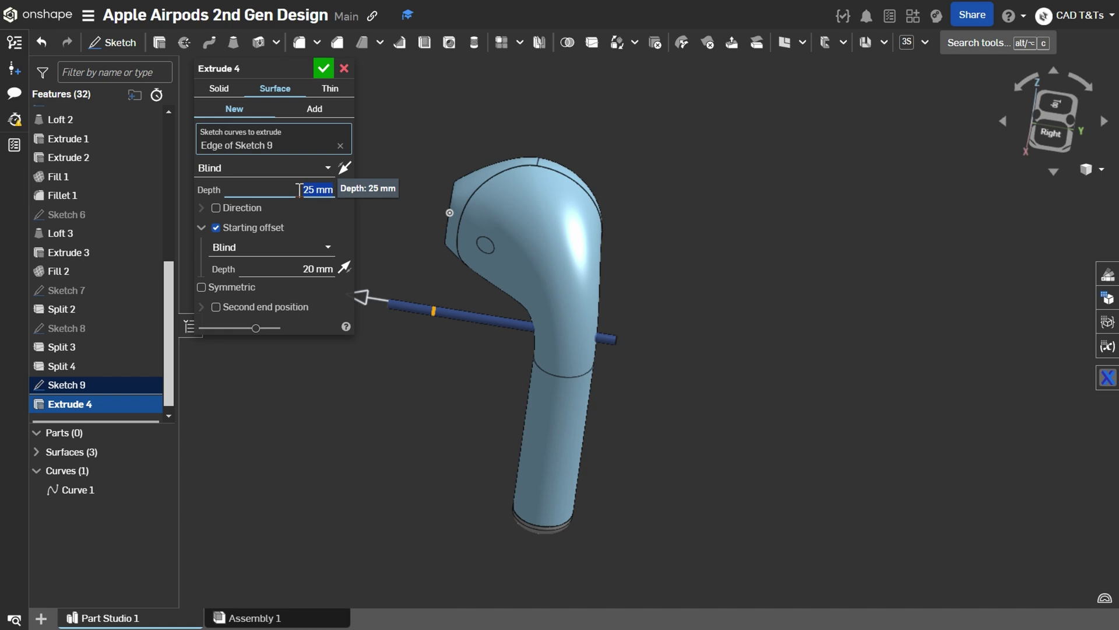
key("Return")
mouse_move(618, 373)
right_mouse_down()
mouse_move(631, 384)
mouse_move(640, 331)
mouse_move(637, 358)
mouse_move(603, 376)
right_mouse_up()
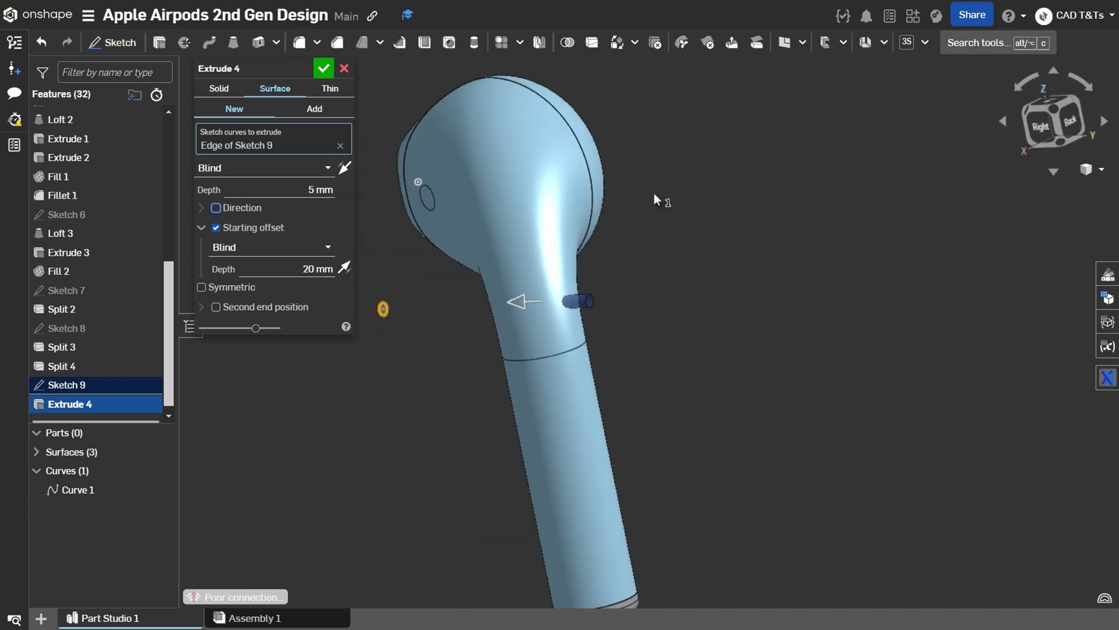
left_click(323, 69)
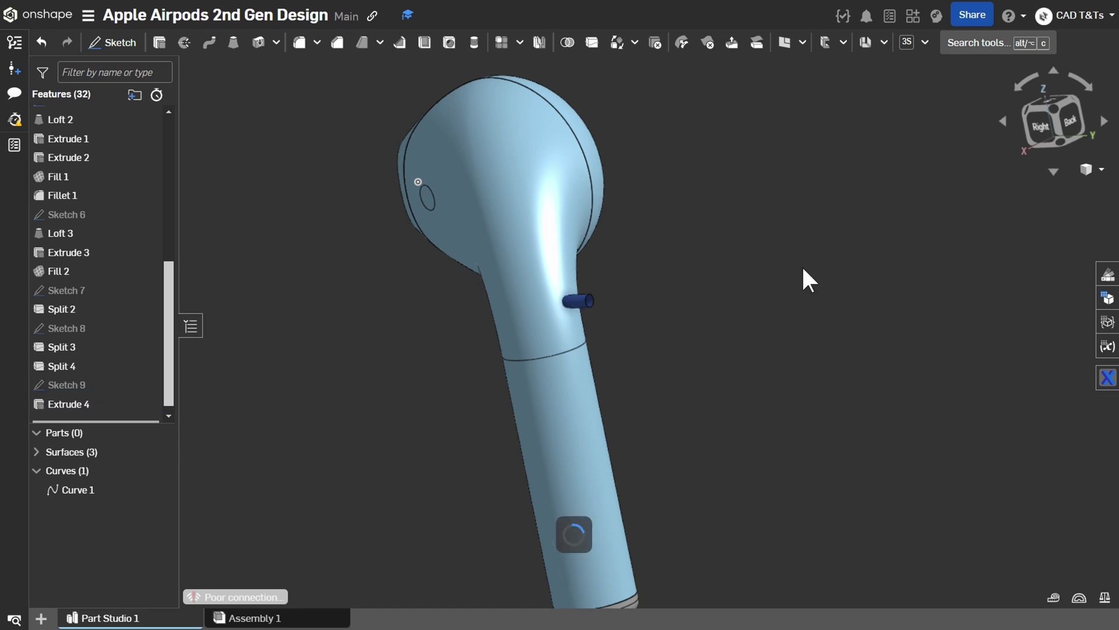
Split the Loft 2 head face with the Extrude 4 cylinder face
left_click(591, 42)
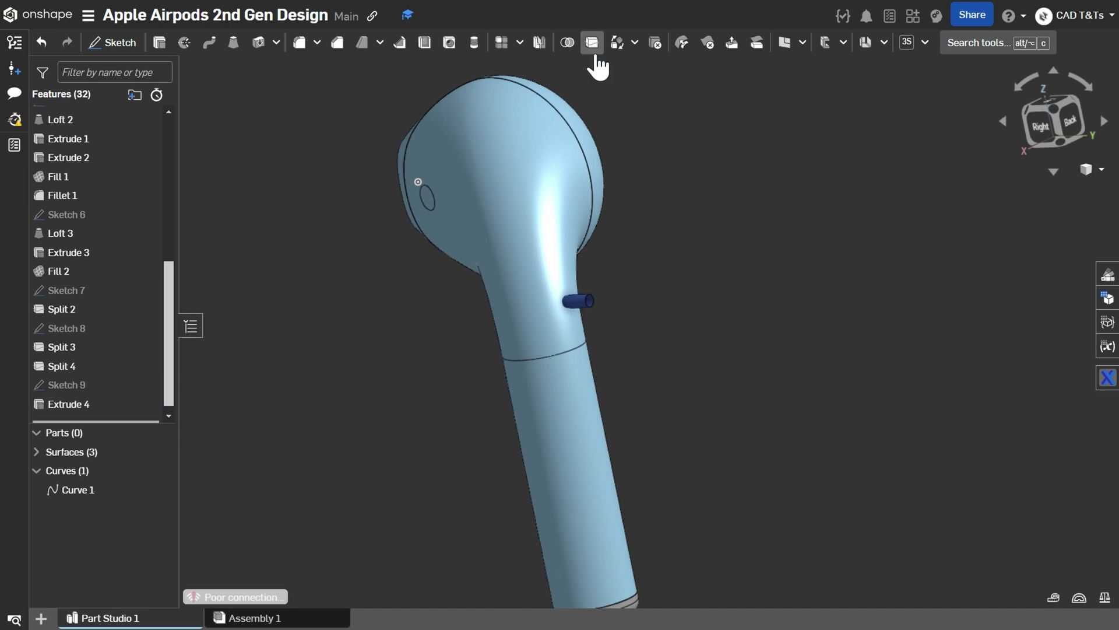
left_click(314, 96)
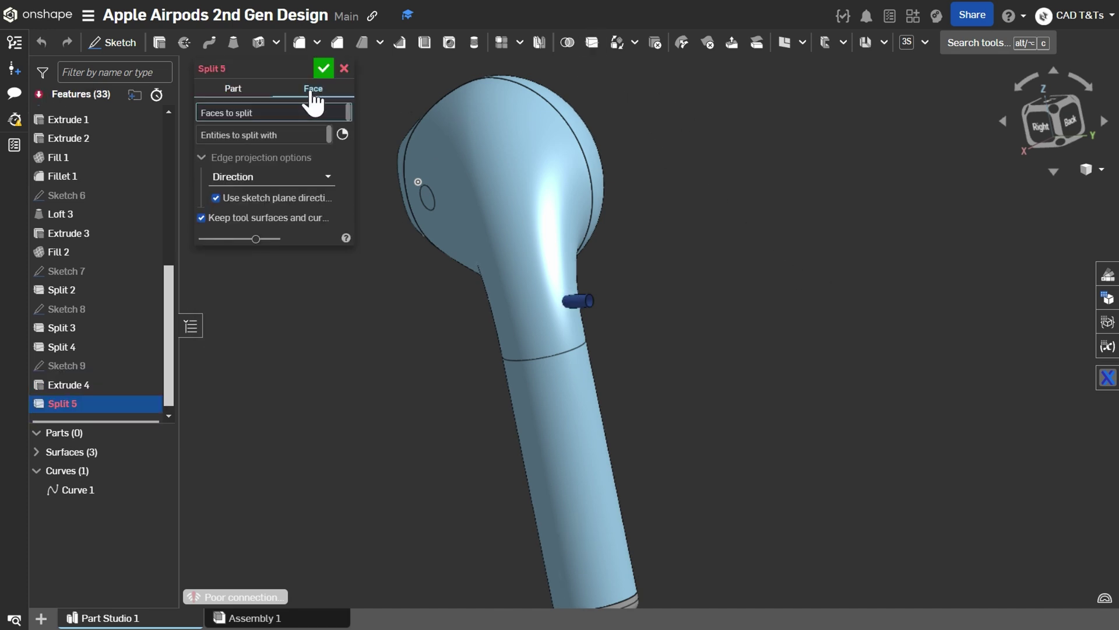
left_click(513, 153)
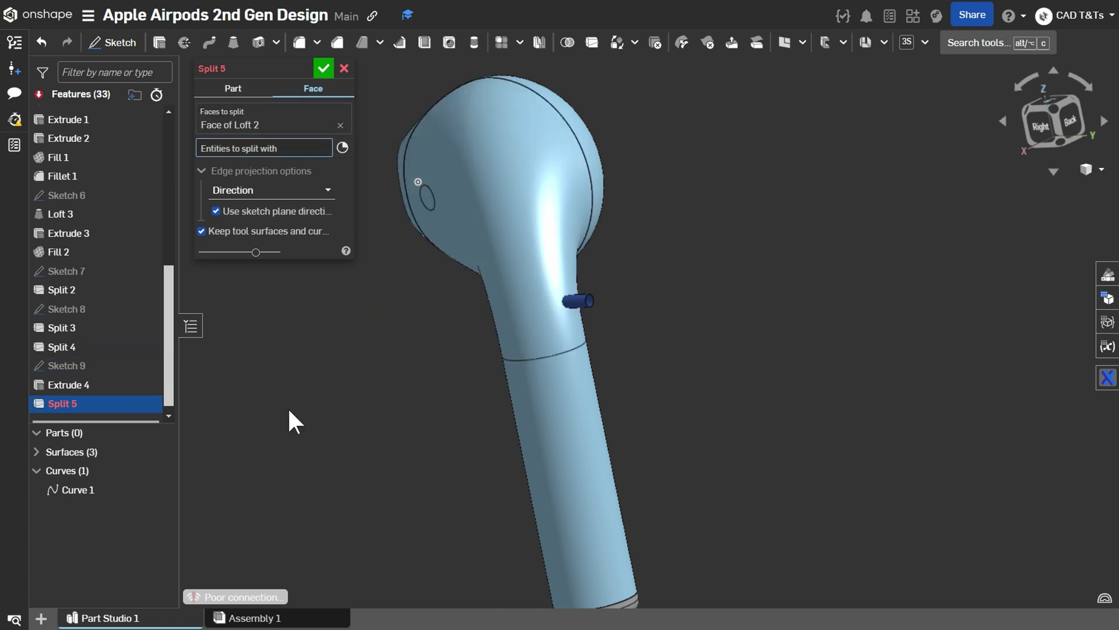
left_click(580, 299)
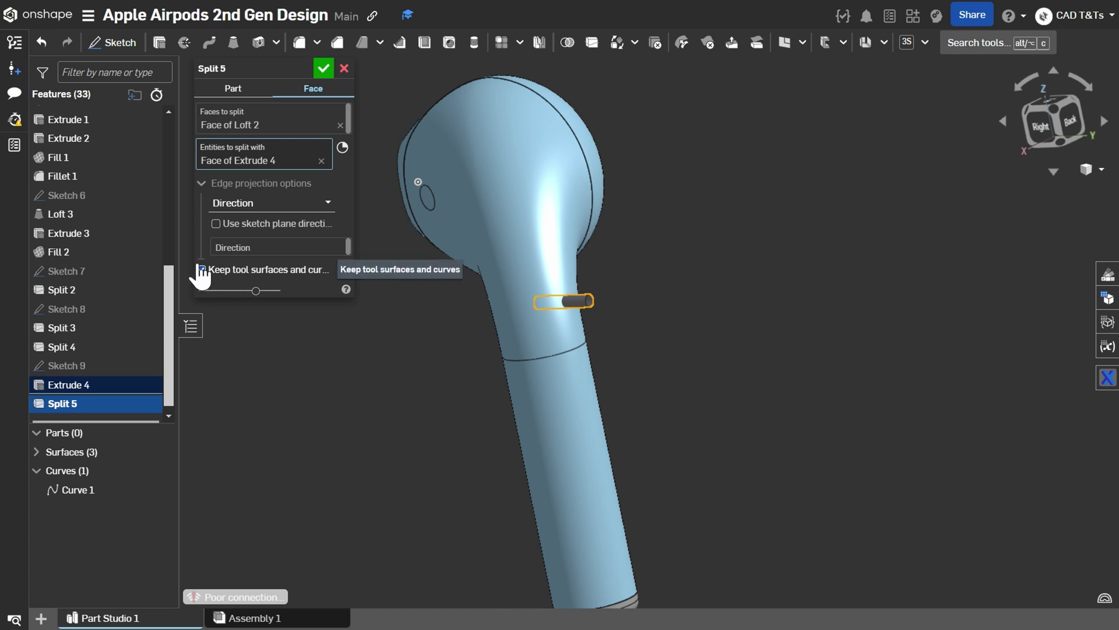
left_click(324, 68)
right_click_drag(325, 68, 381, 297)
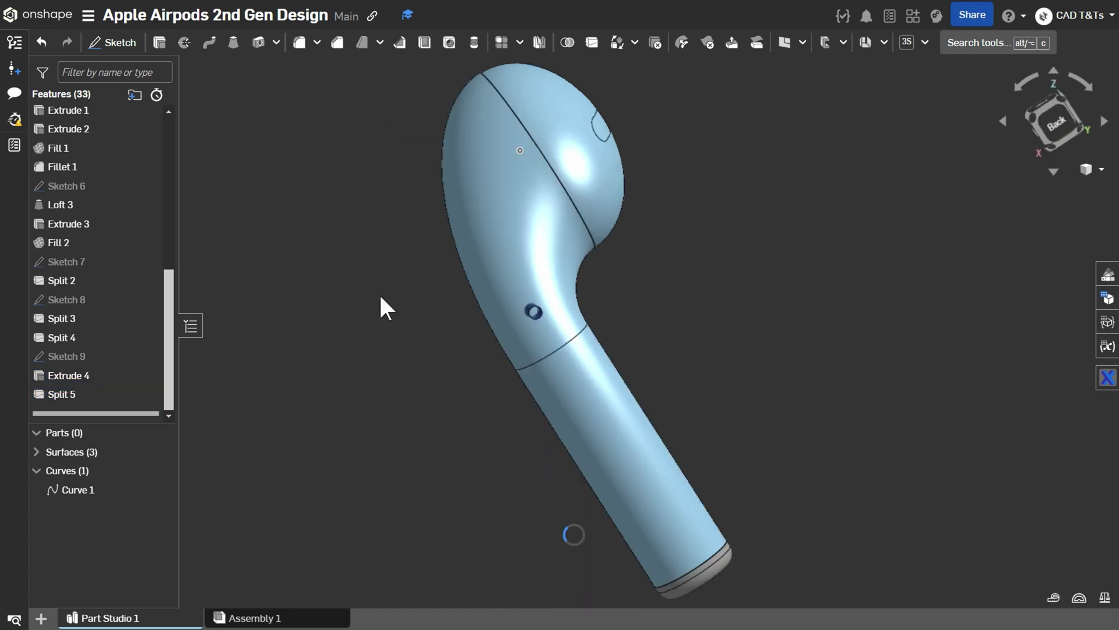
Delete the leftover Surface 3 cylinder body, leaving a circular hole outline
left_click(655, 42)
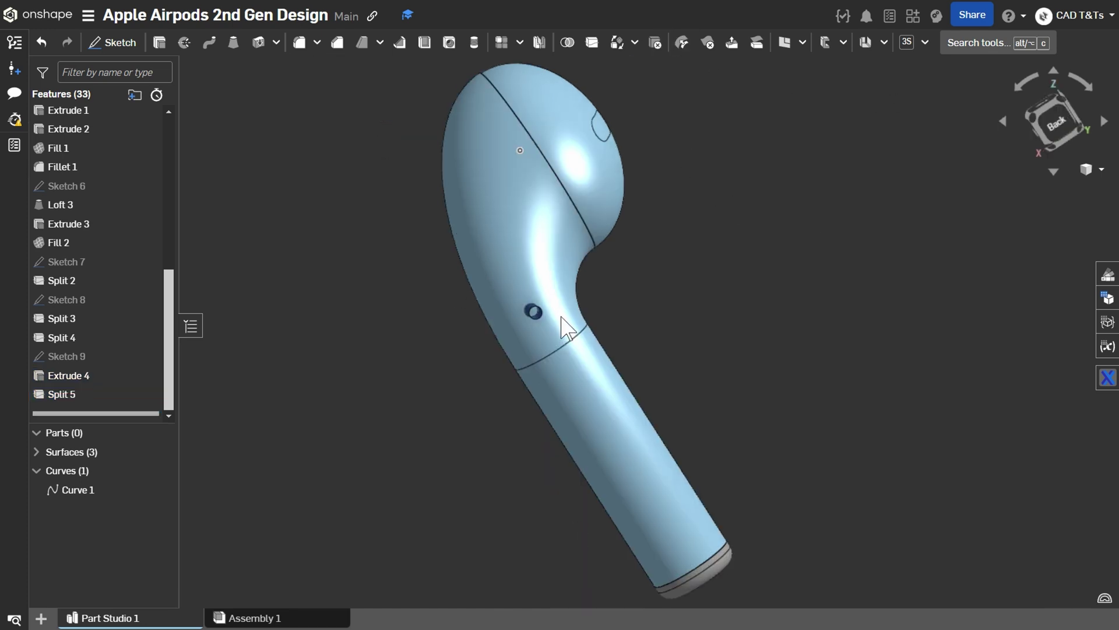
left_click(528, 311)
left_click(323, 71)
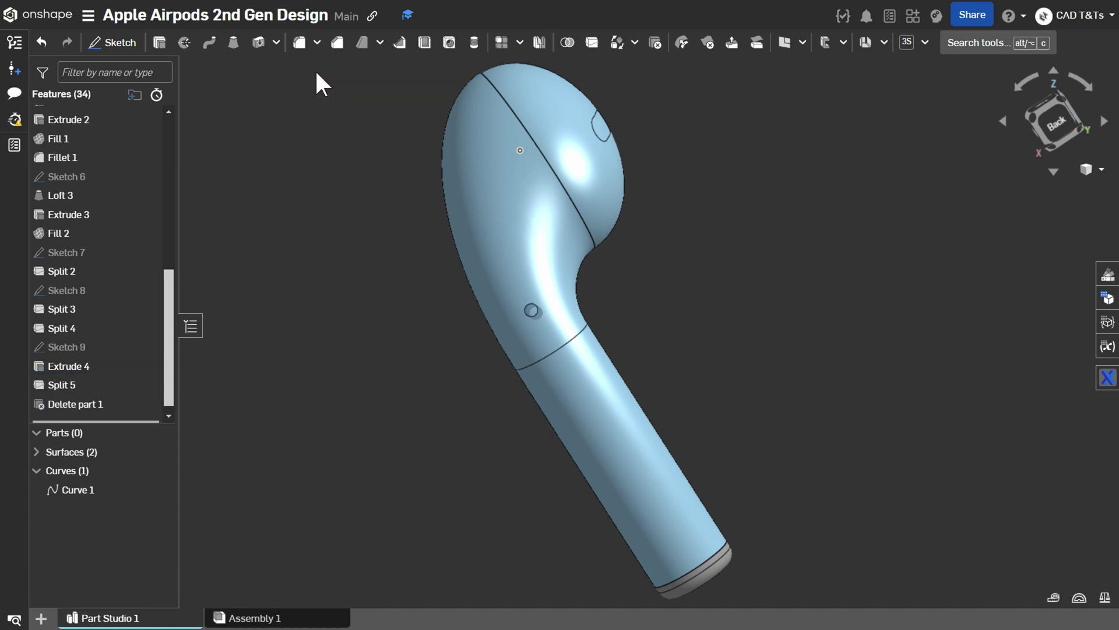
scroll(457, 397, "down", 3)
right_click_drag(454, 388, 632, 295)
scroll(545, 251, "up", 3)
scroll(548, 259, "down", 3)
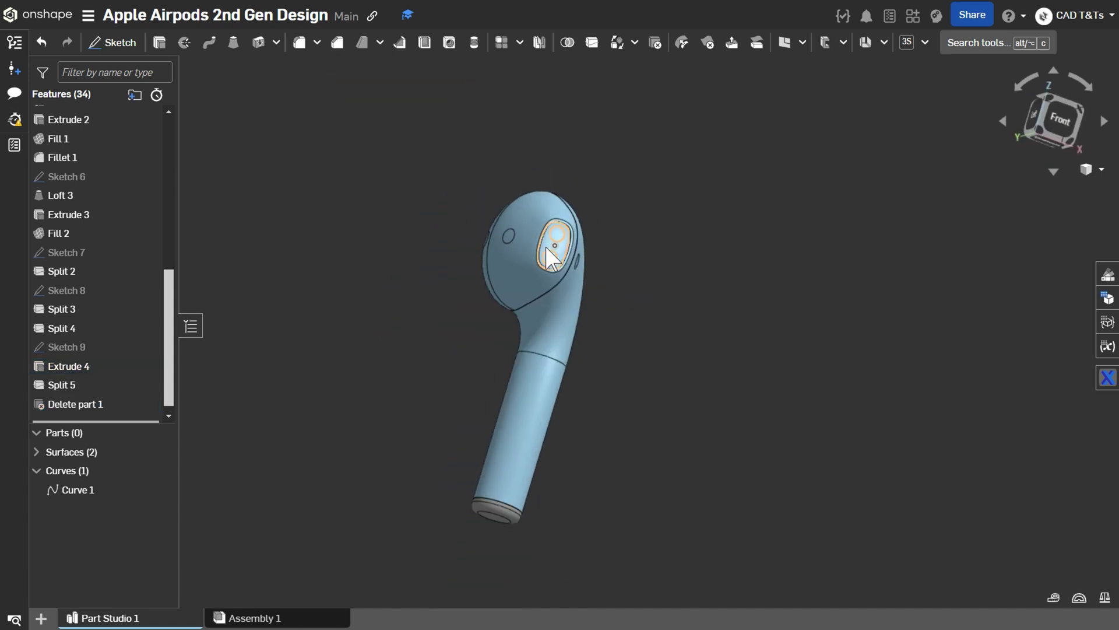
Fillet the four grille rim edges on Loft 3 and Extrude 3 with a 0.1 mm radius
left_click(299, 42)
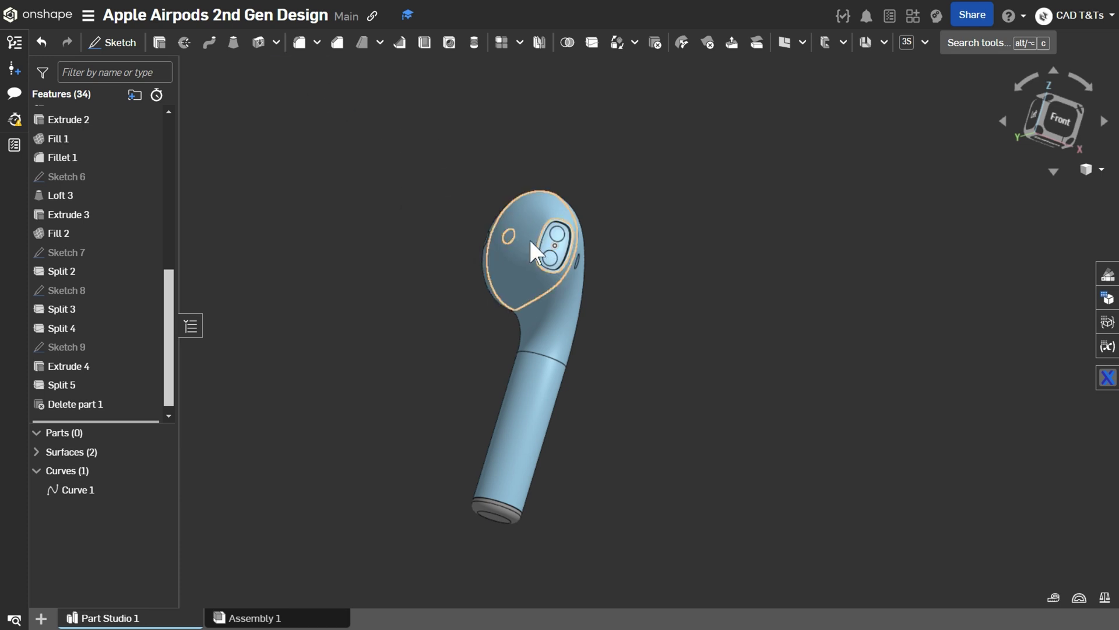
scroll(530, 238, "up", 5)
left_click(303, 198)
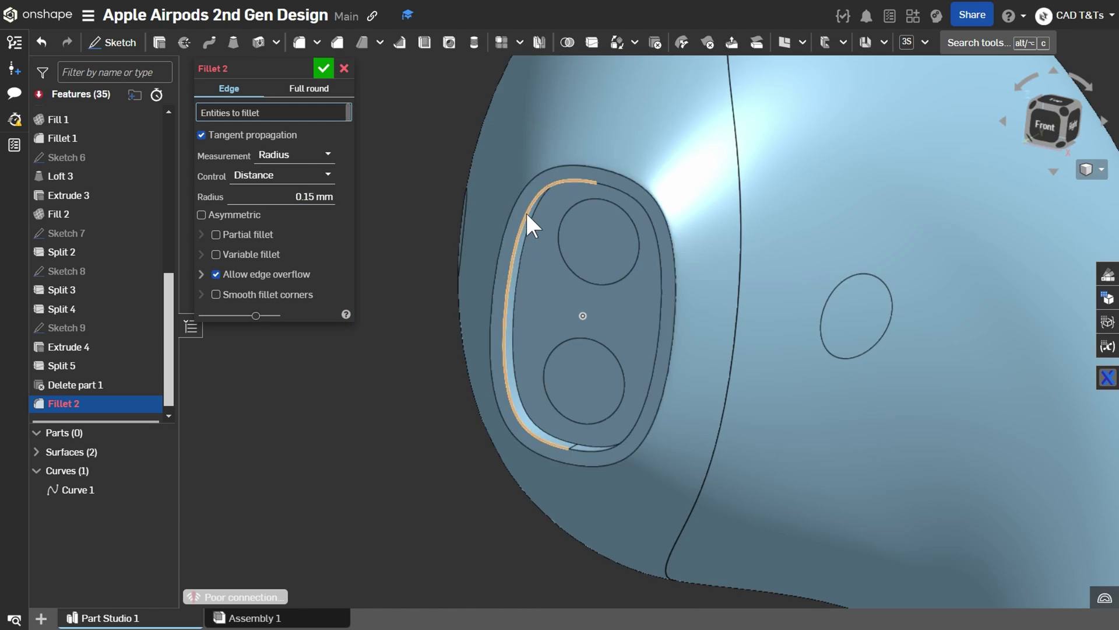
left_click(526, 211)
left_click(607, 188)
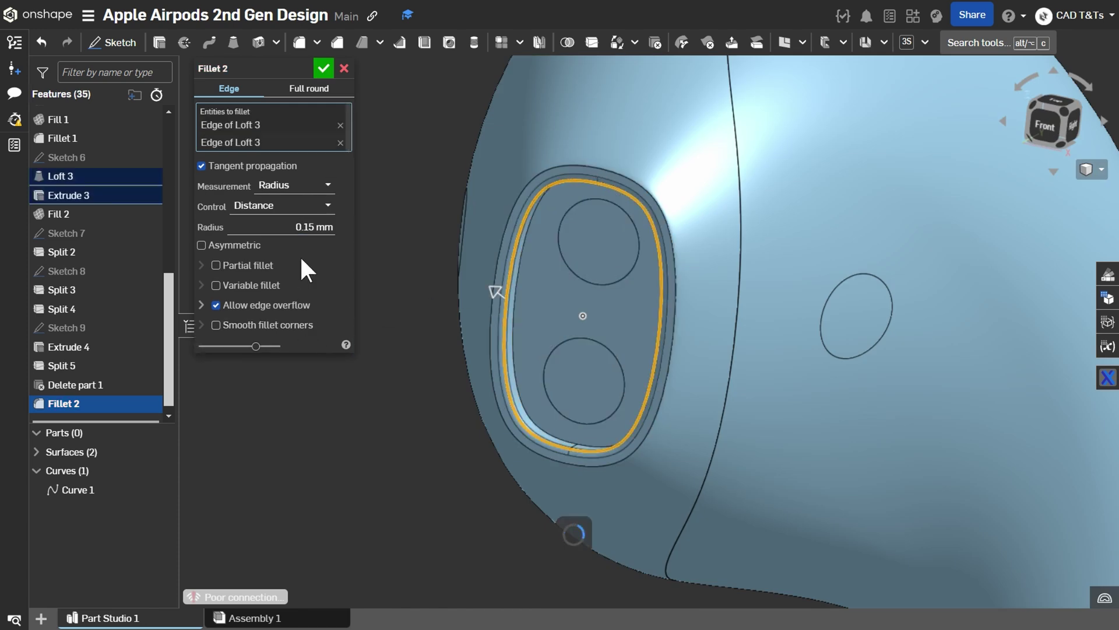
left_click(295, 227)
type("0.1")
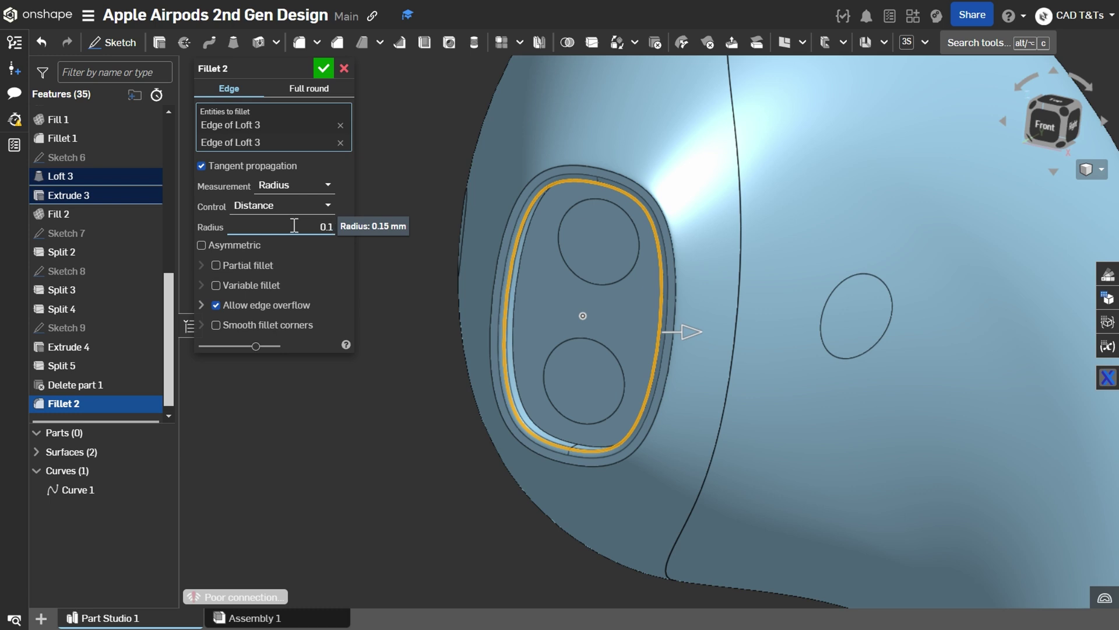
left_click(511, 250)
right_click_drag(511, 250, 443, 175)
left_click(579, 278)
left_click(323, 68)
Orbit and zoom to inspect the filleted grille from the front
right_click_drag(408, 350, 545, 333)
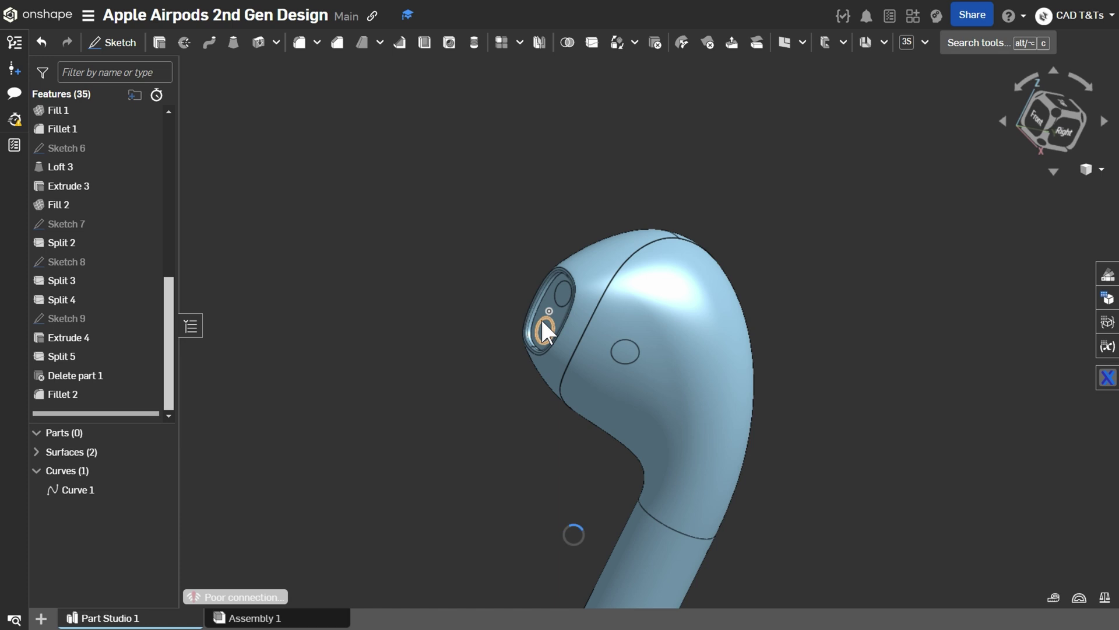
right_click_drag(403, 326, 426, 180)
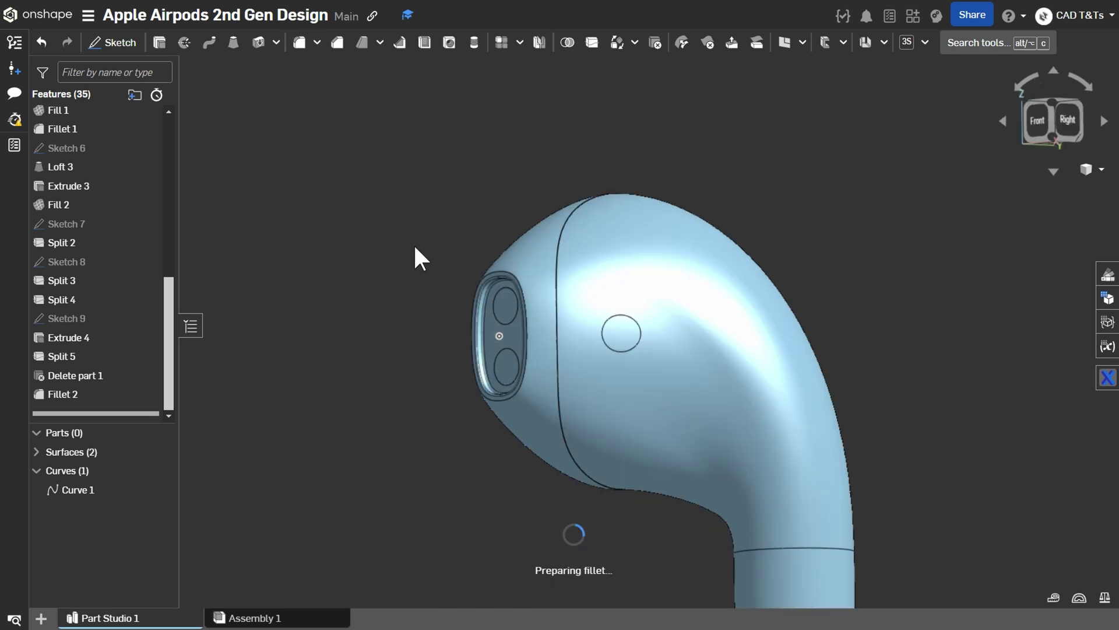
scroll(464, 240, "up", 3)
scroll(464, 239, "down", 4)
right_click_drag(465, 240, 527, 242)
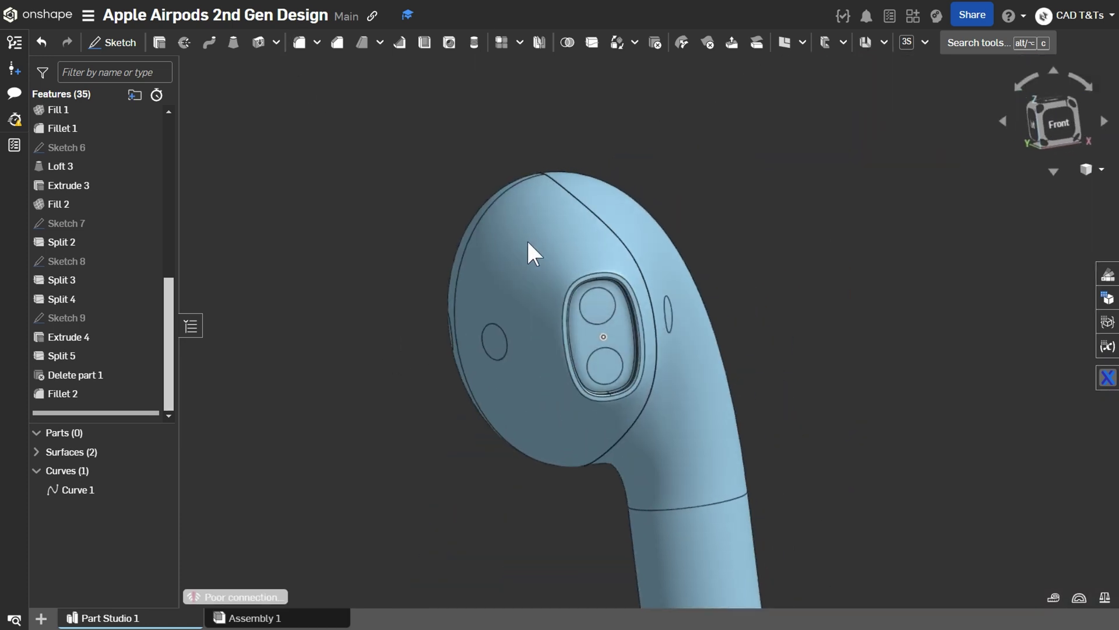
scroll(489, 242, "down", 4)
scroll(527, 417, "up", 2)
Colour the stem tip surface gold yellow
right_click_drag(527, 418, 615, 373)
scroll(615, 373, "up", 3)
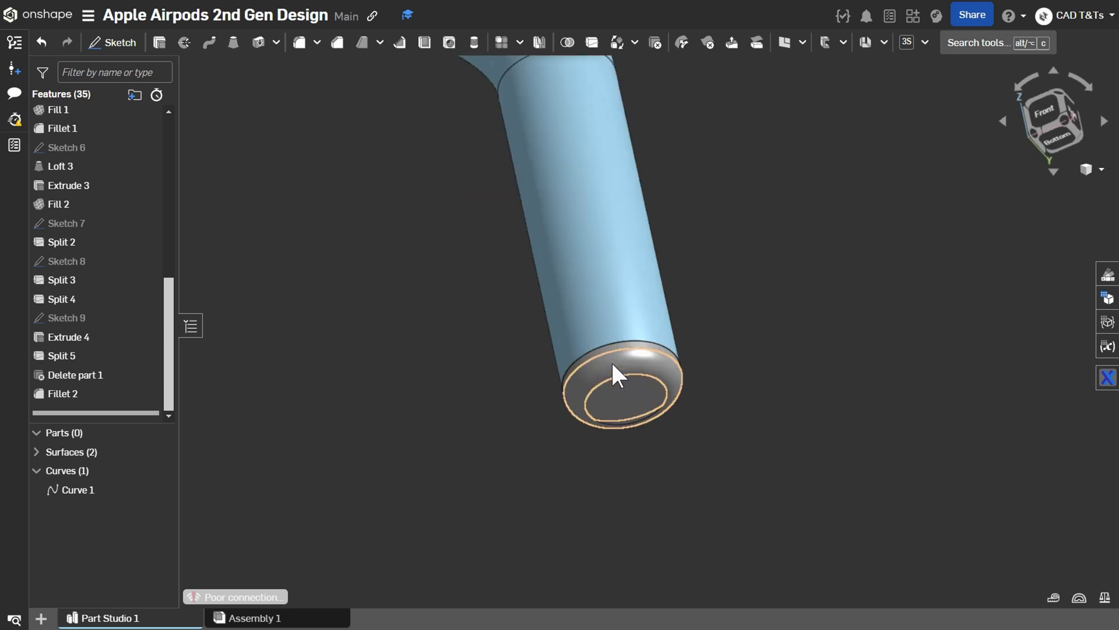
left_click(36, 452)
right_click(72, 490)
left_click(140, 311)
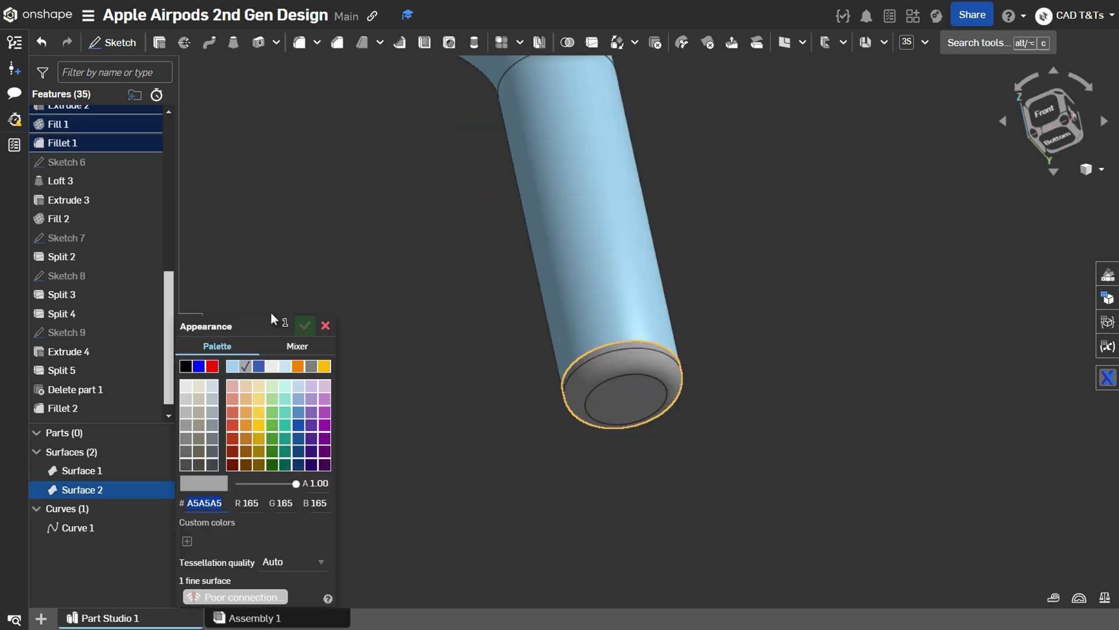
left_click(258, 425)
left_click(305, 325)
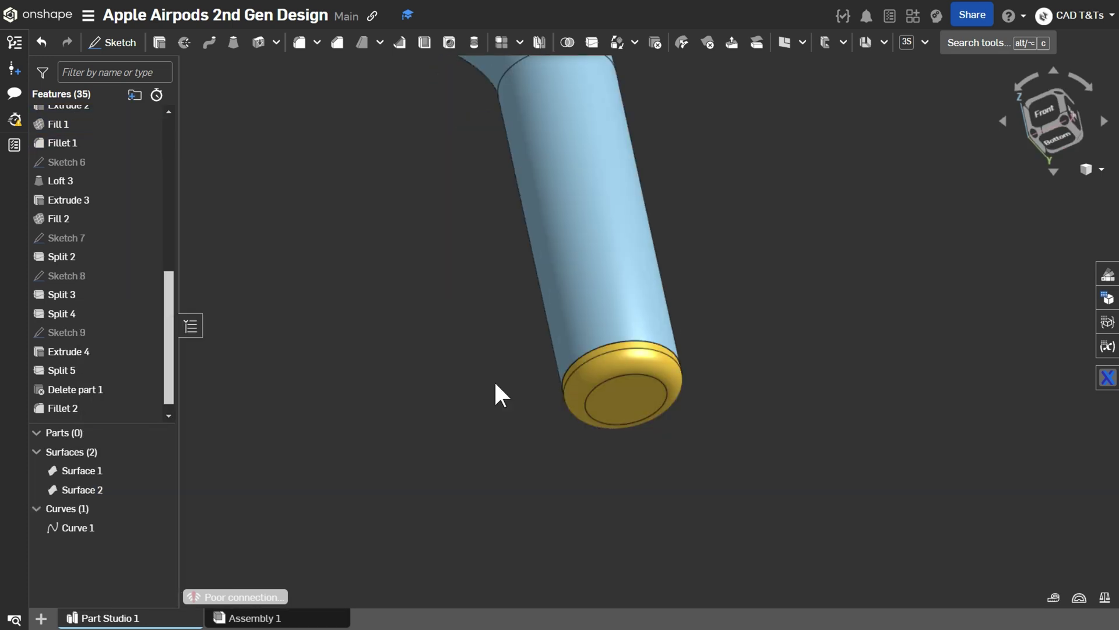
Set the main body surface colour to white #ffffff
key("f")
right_click(76, 469)
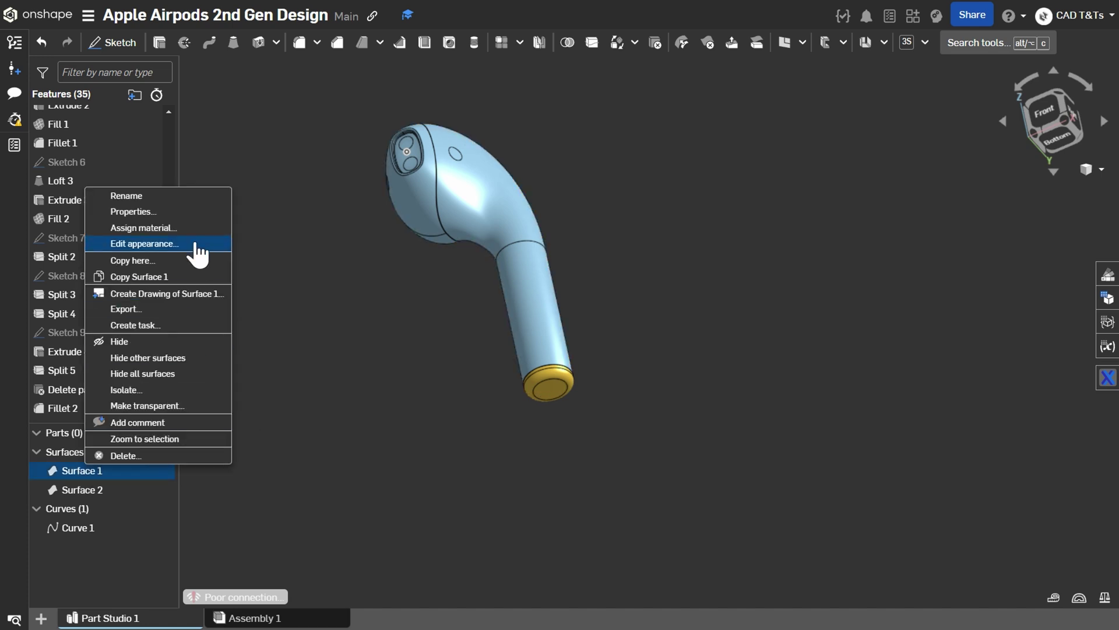
left_click(146, 244)
left_click(225, 499)
left_click(215, 532)
left_click(305, 325)
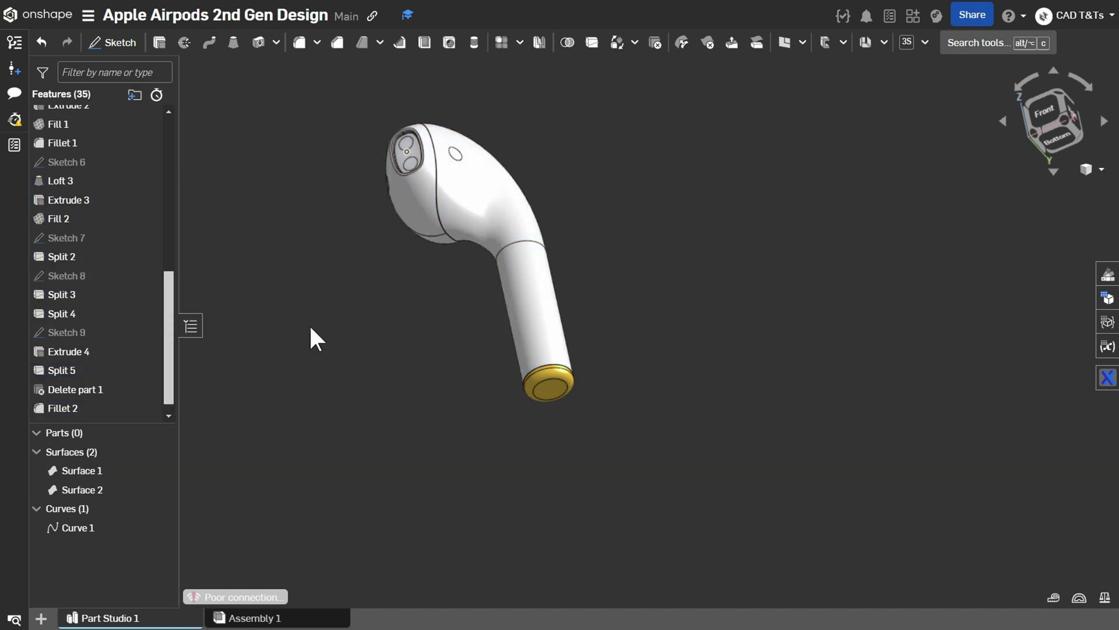
Give the front grille sensor faces a grey #707980 face appearance
key("shift+7")
scroll(408, 166, "up", 5)
right_click(380, 145)
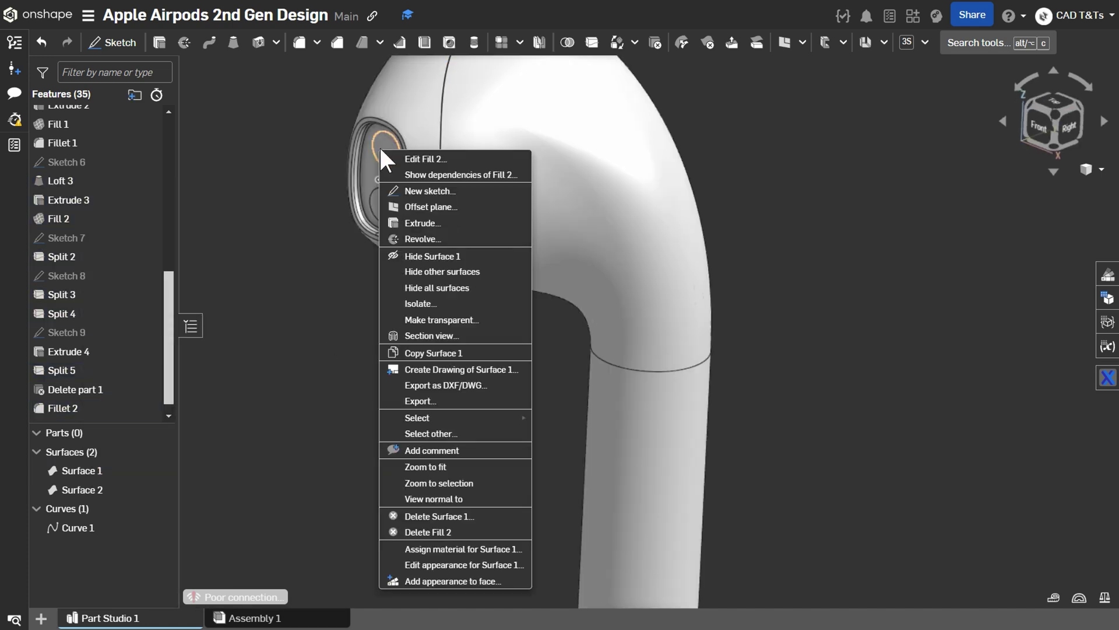
left_click(476, 581)
left_click(211, 475)
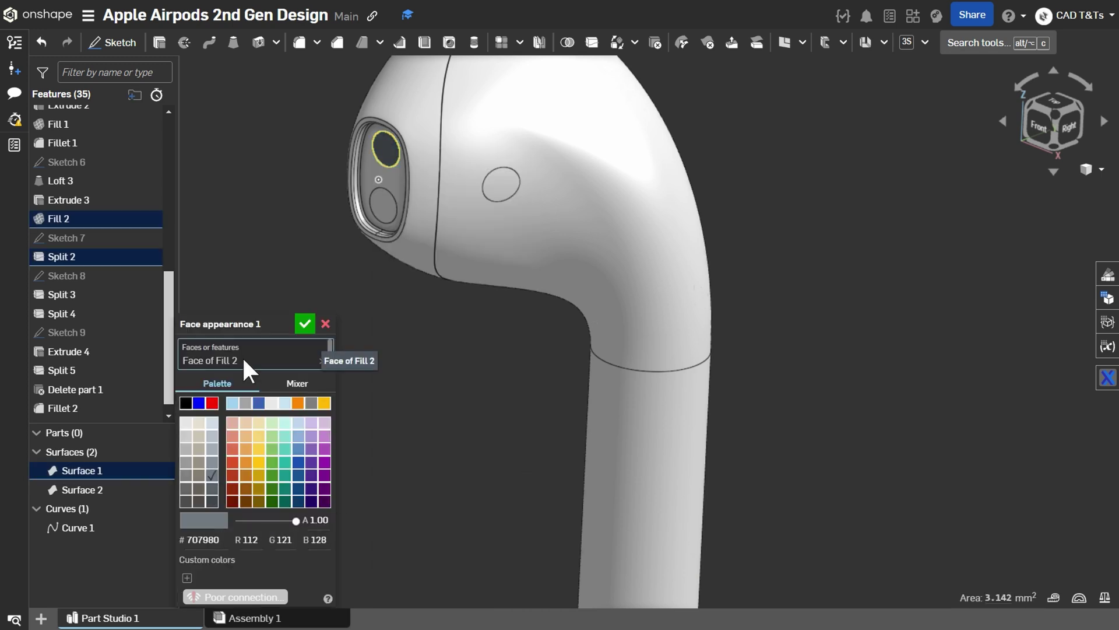
left_click(383, 207)
left_click(532, 182)
Add the side sensor and vent faces to the grey appearance and confirm
scroll(532, 182, "down", 6)
scroll(475, 387, "up", 5)
right_click_drag(474, 387, 385, 436)
left_click(525, 257)
left_click(556, 267)
scroll(385, 436, "up", 4)
left_click(385, 436)
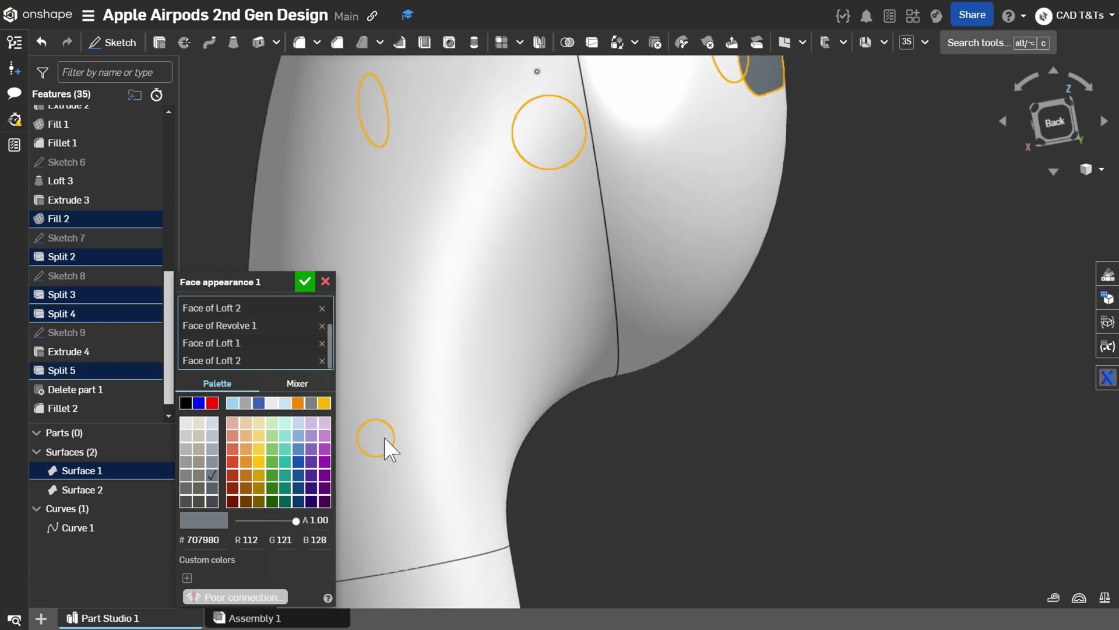
left_click(305, 282)
Turn the model through isometric and back views to inspect the finished earbud
scroll(974, 393, "down", 5)
left_click(1049, 125)
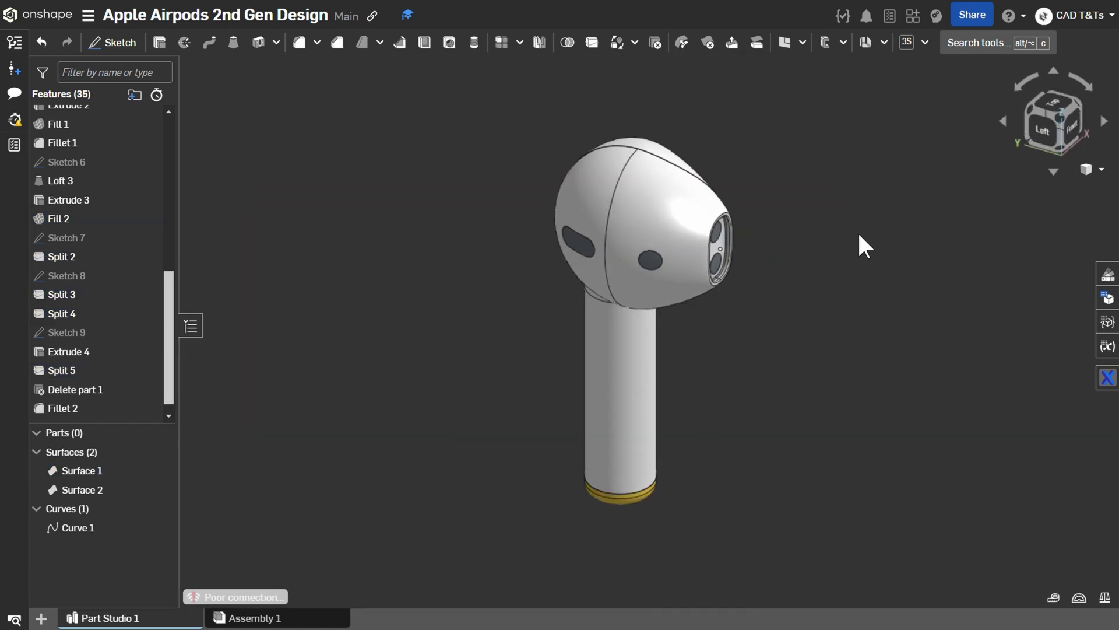
right_click_drag(859, 236, 1054, 113)
left_click(1055, 112)
right_click_drag(869, 347, 787, 344)
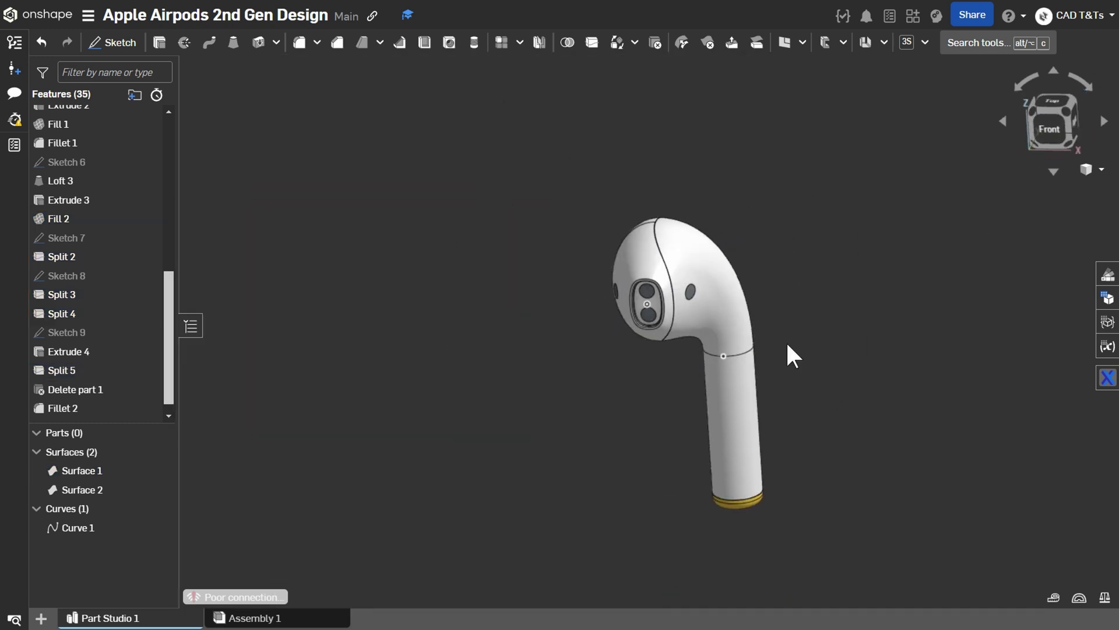